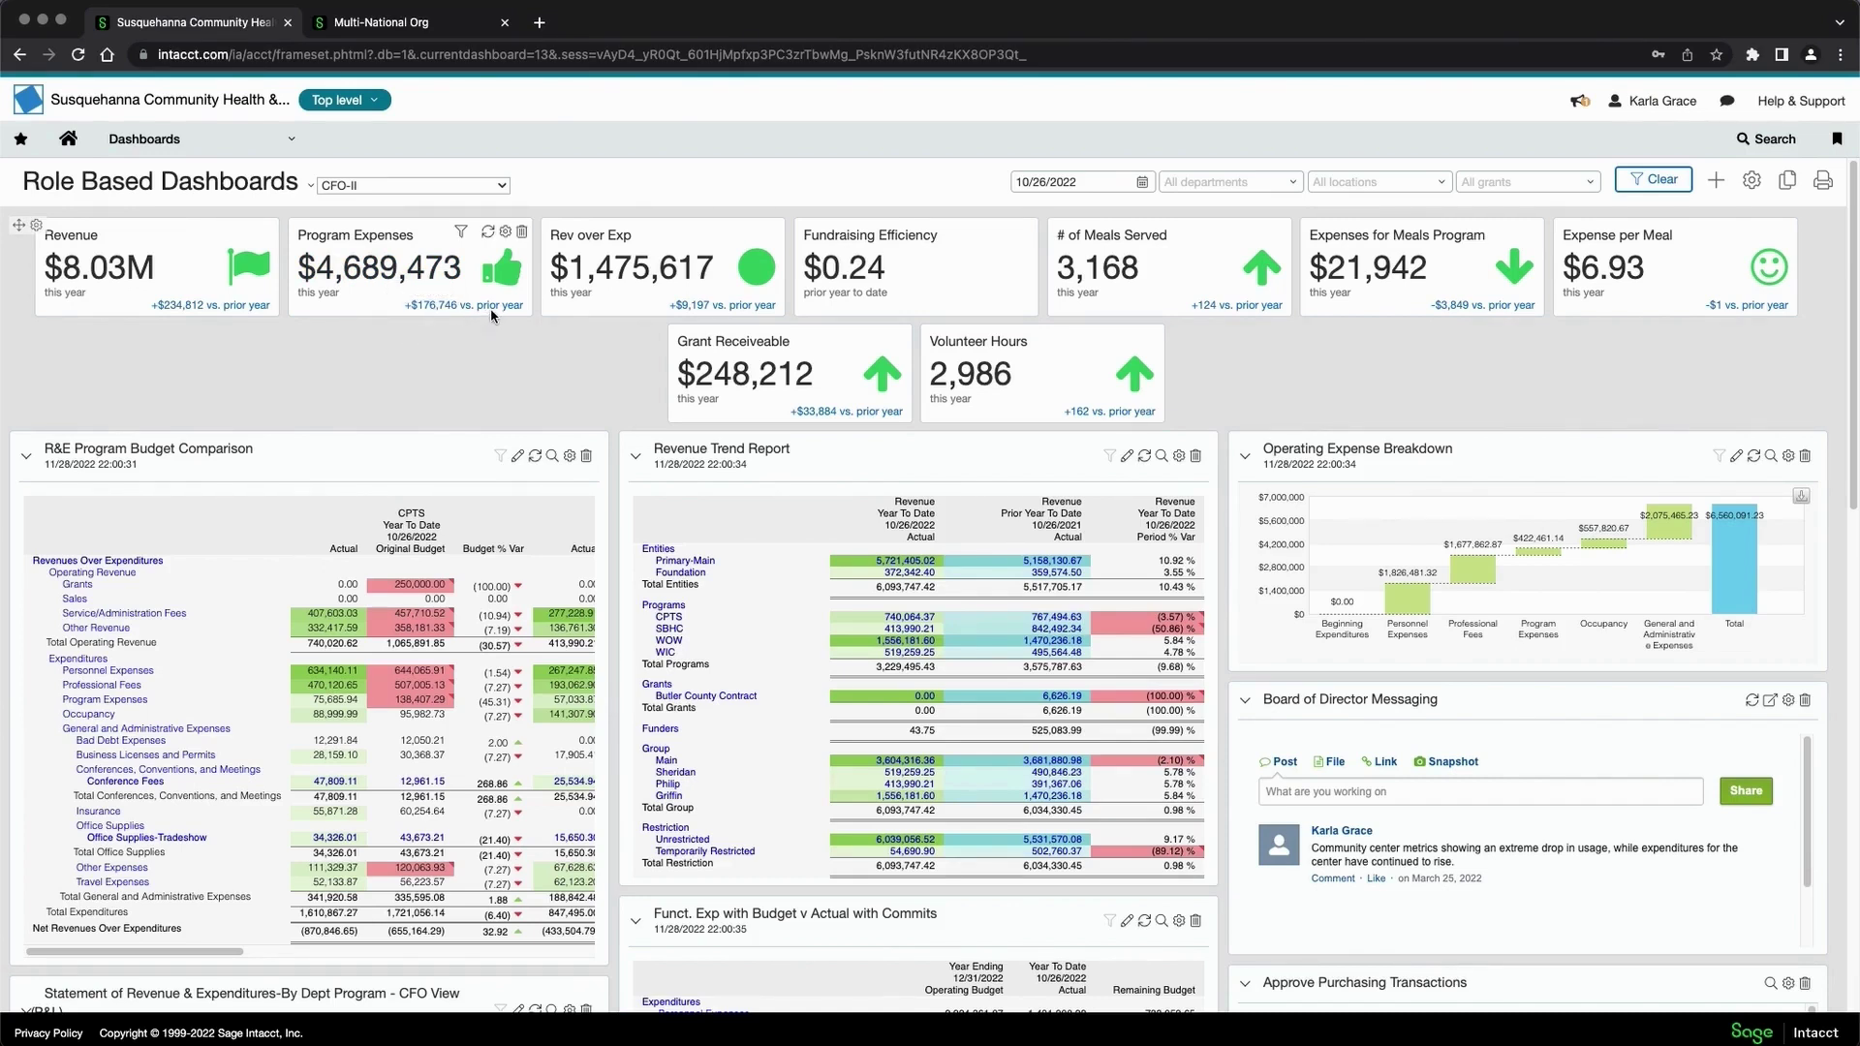
- Examine the CFO-II dashboard's performance cards, including program expenses, meals served, volunteer hours and expense per meal
mouse_move(491, 308)
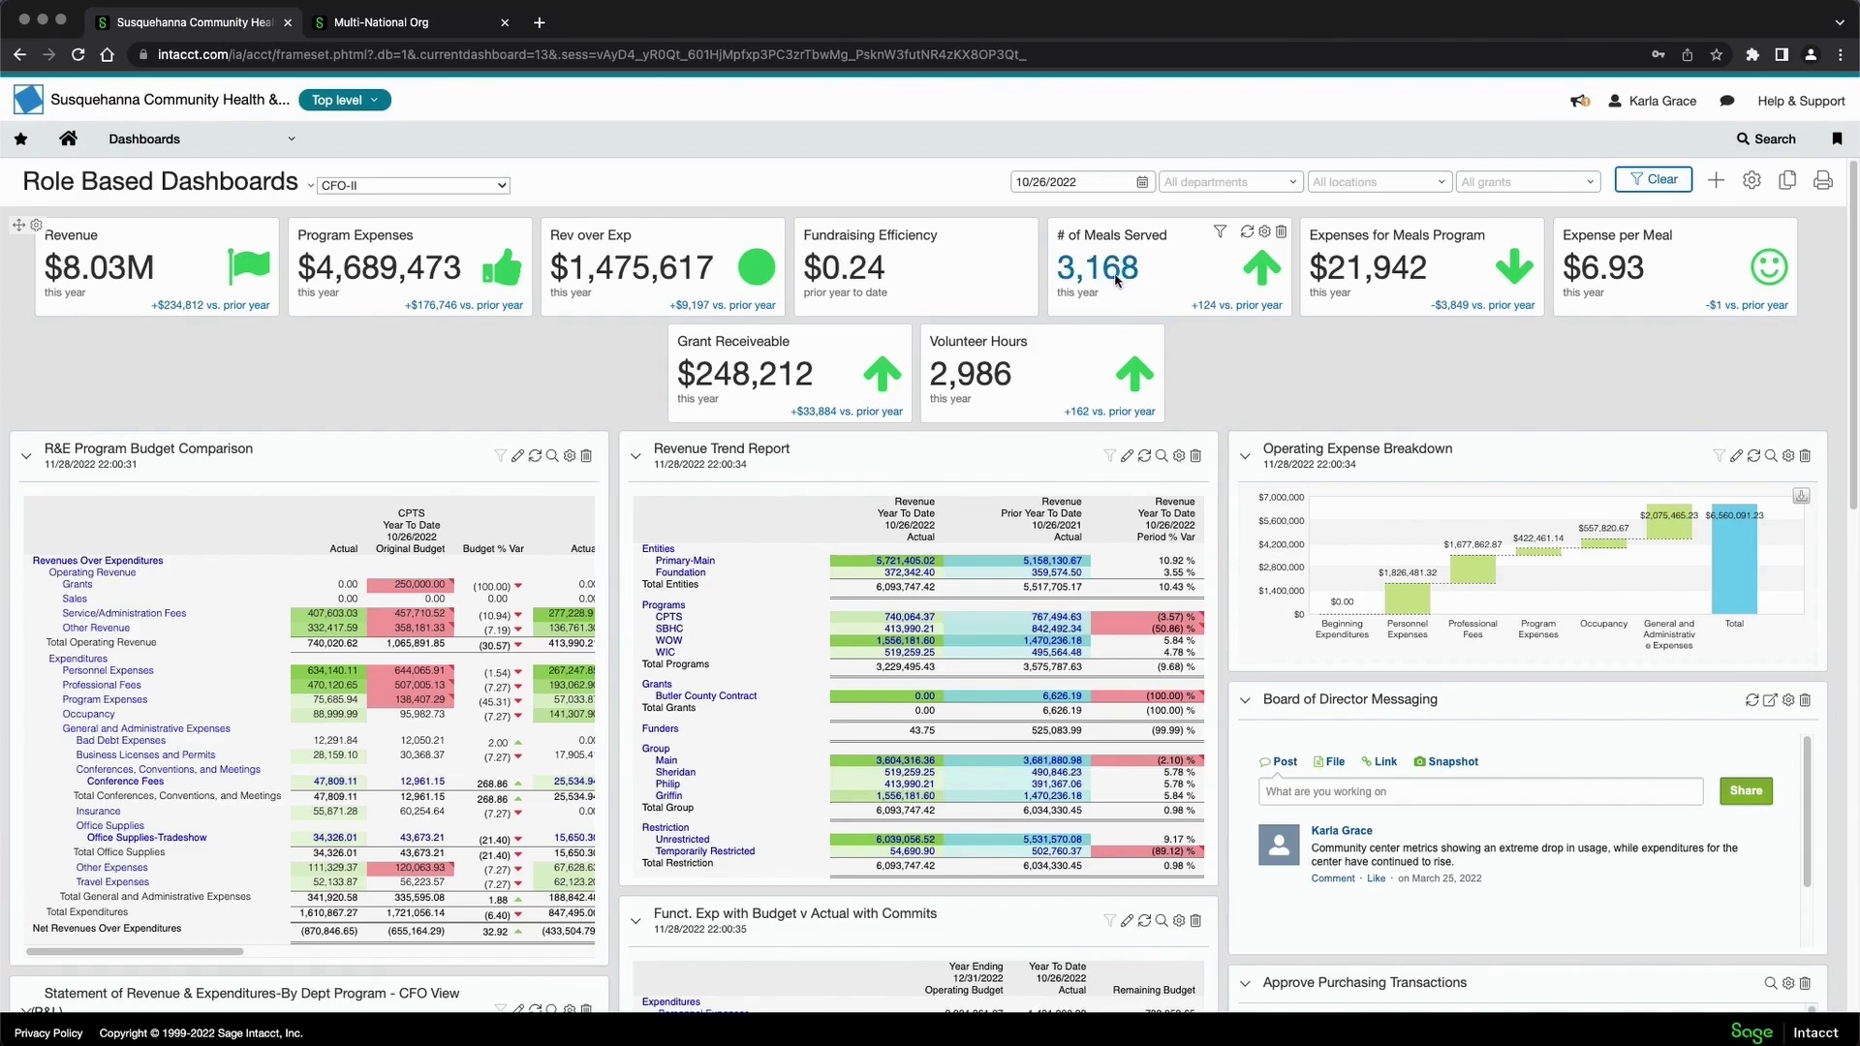
mouse_move(1117, 280)
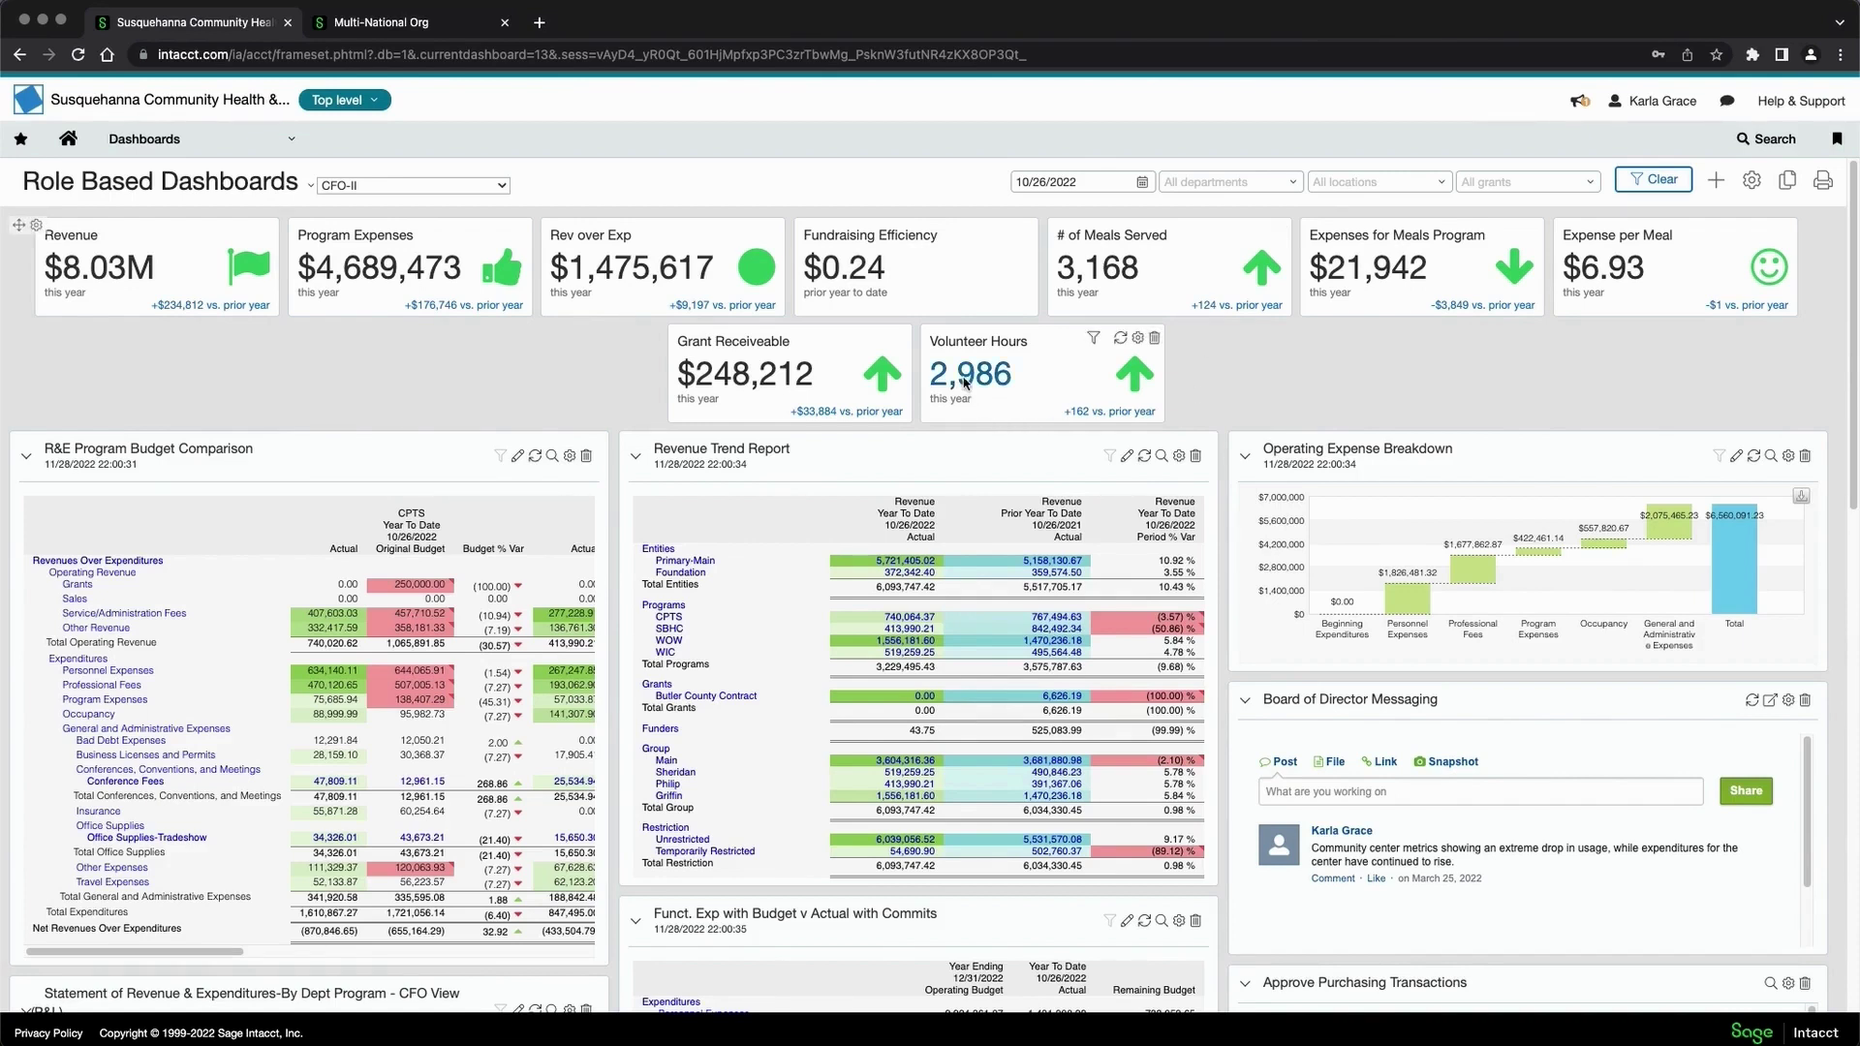
mouse_move(964, 383)
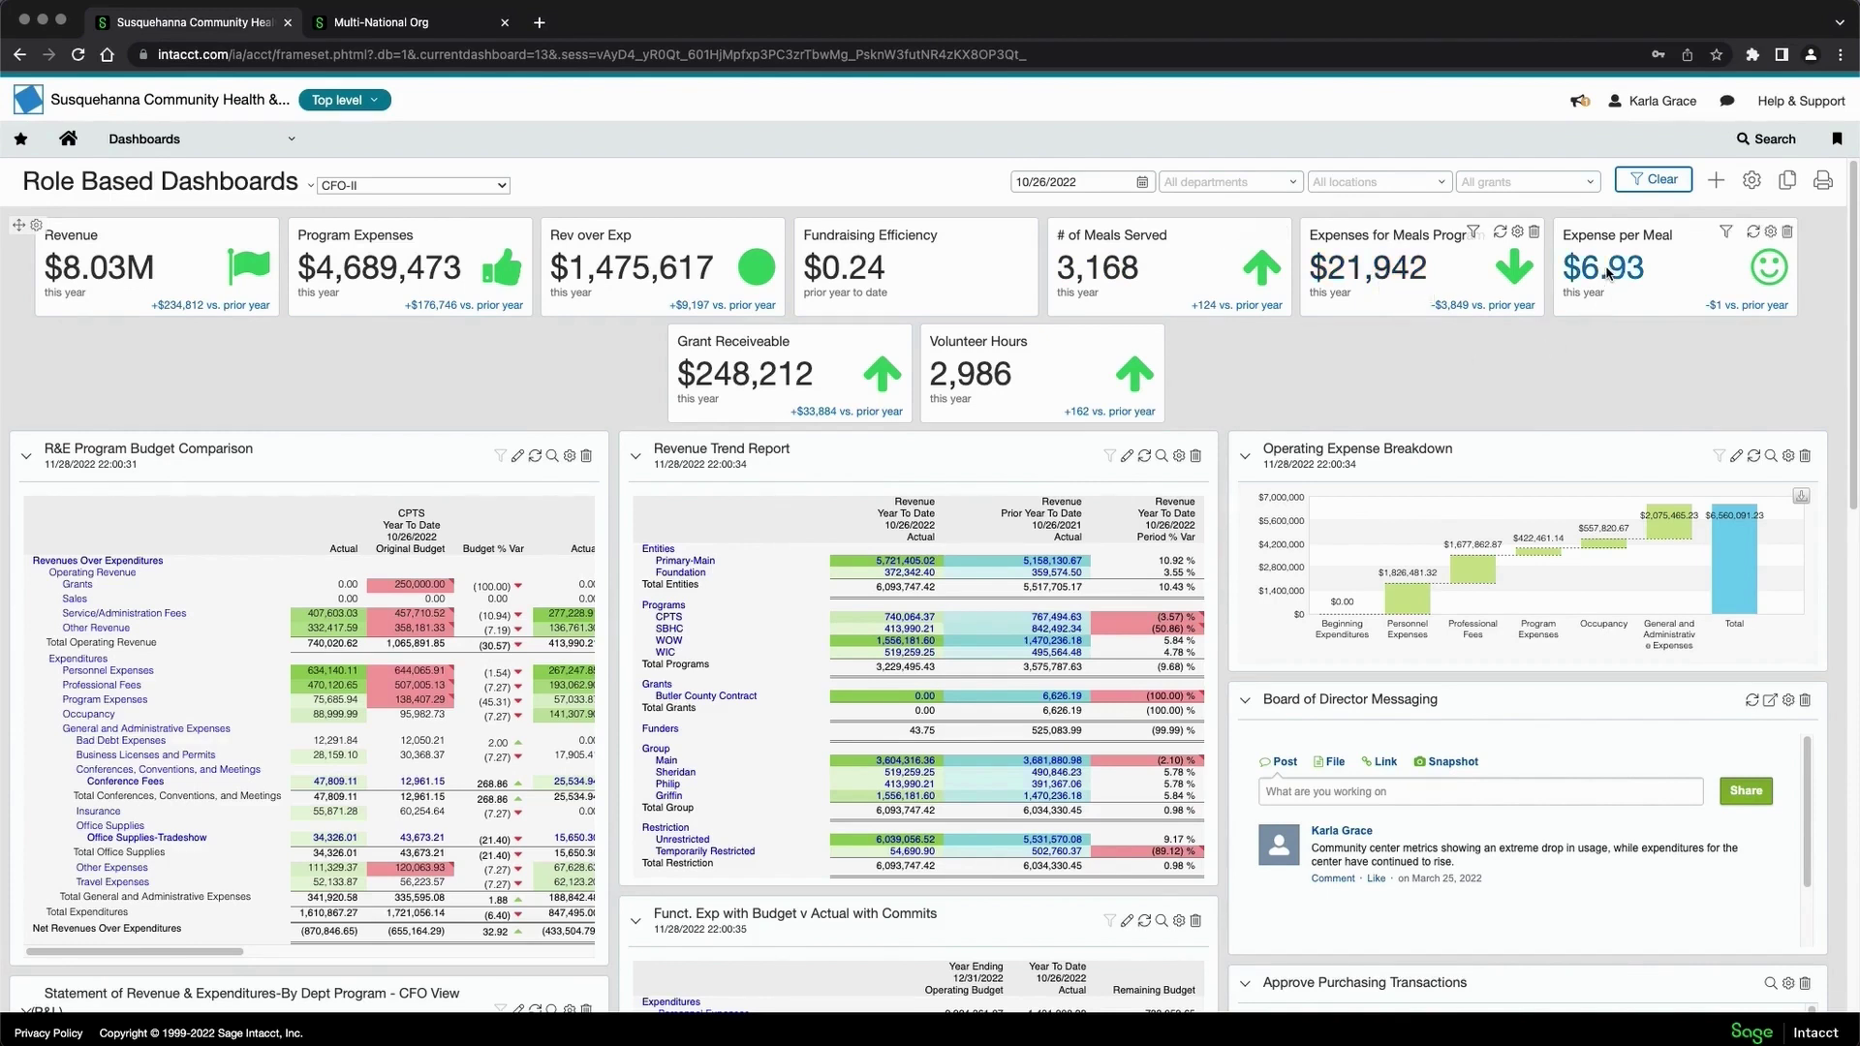
mouse_move(1605, 274)
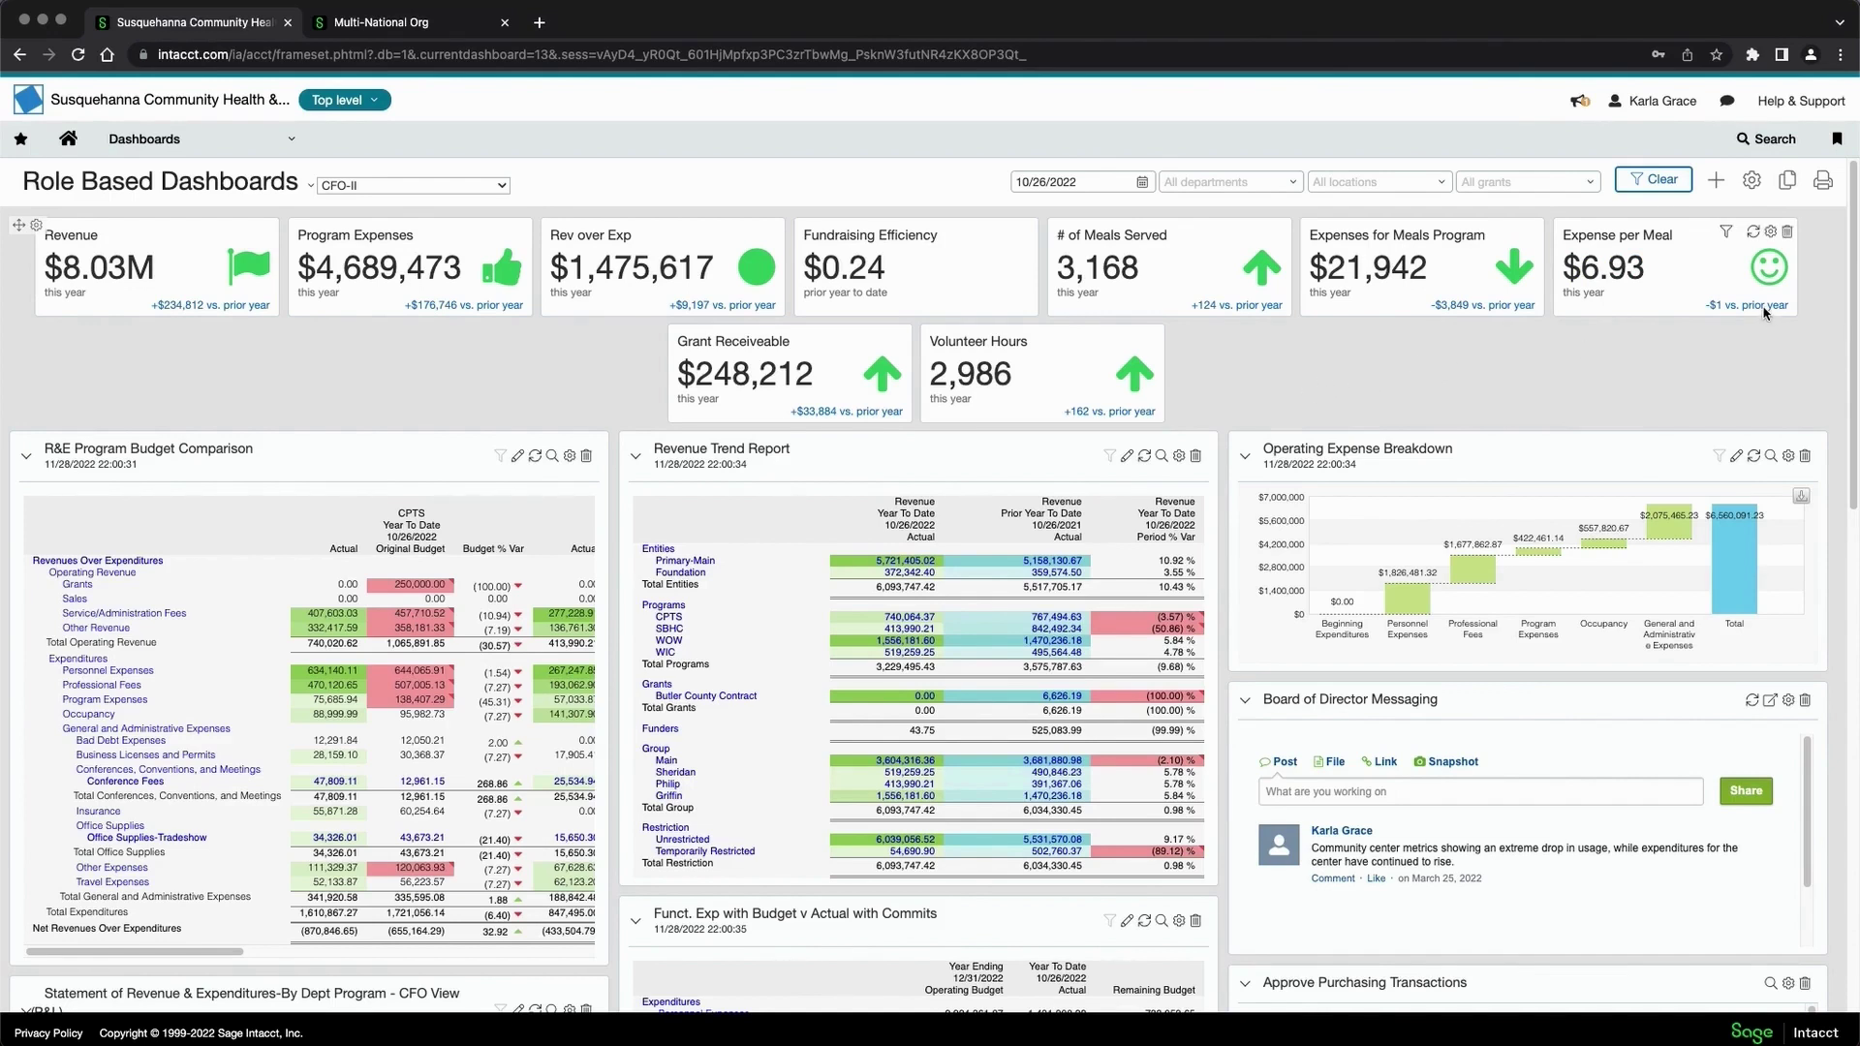
mouse_move(1758, 310)
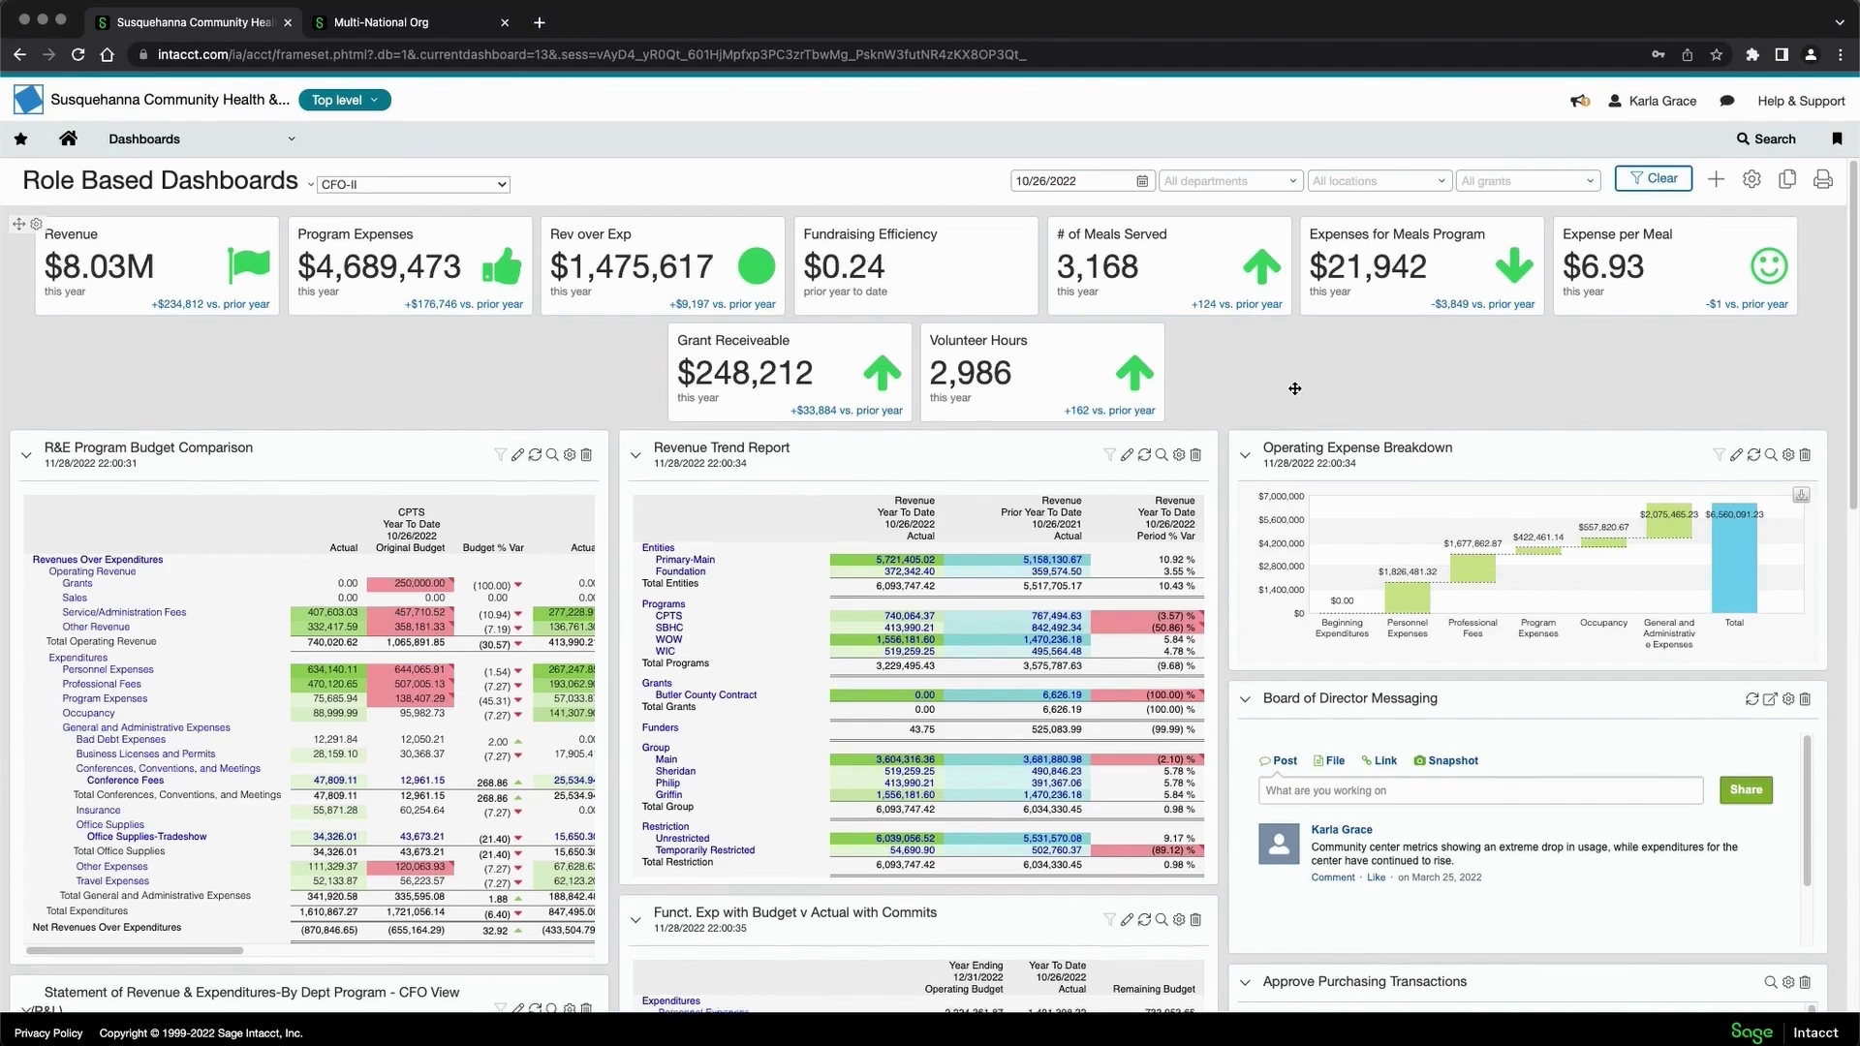
- Review the R&E Program Budget Comparison report across its department columns through All Departments
scroll(1295, 388, "down", 2)
scroll(1296, 389, "down", 5)
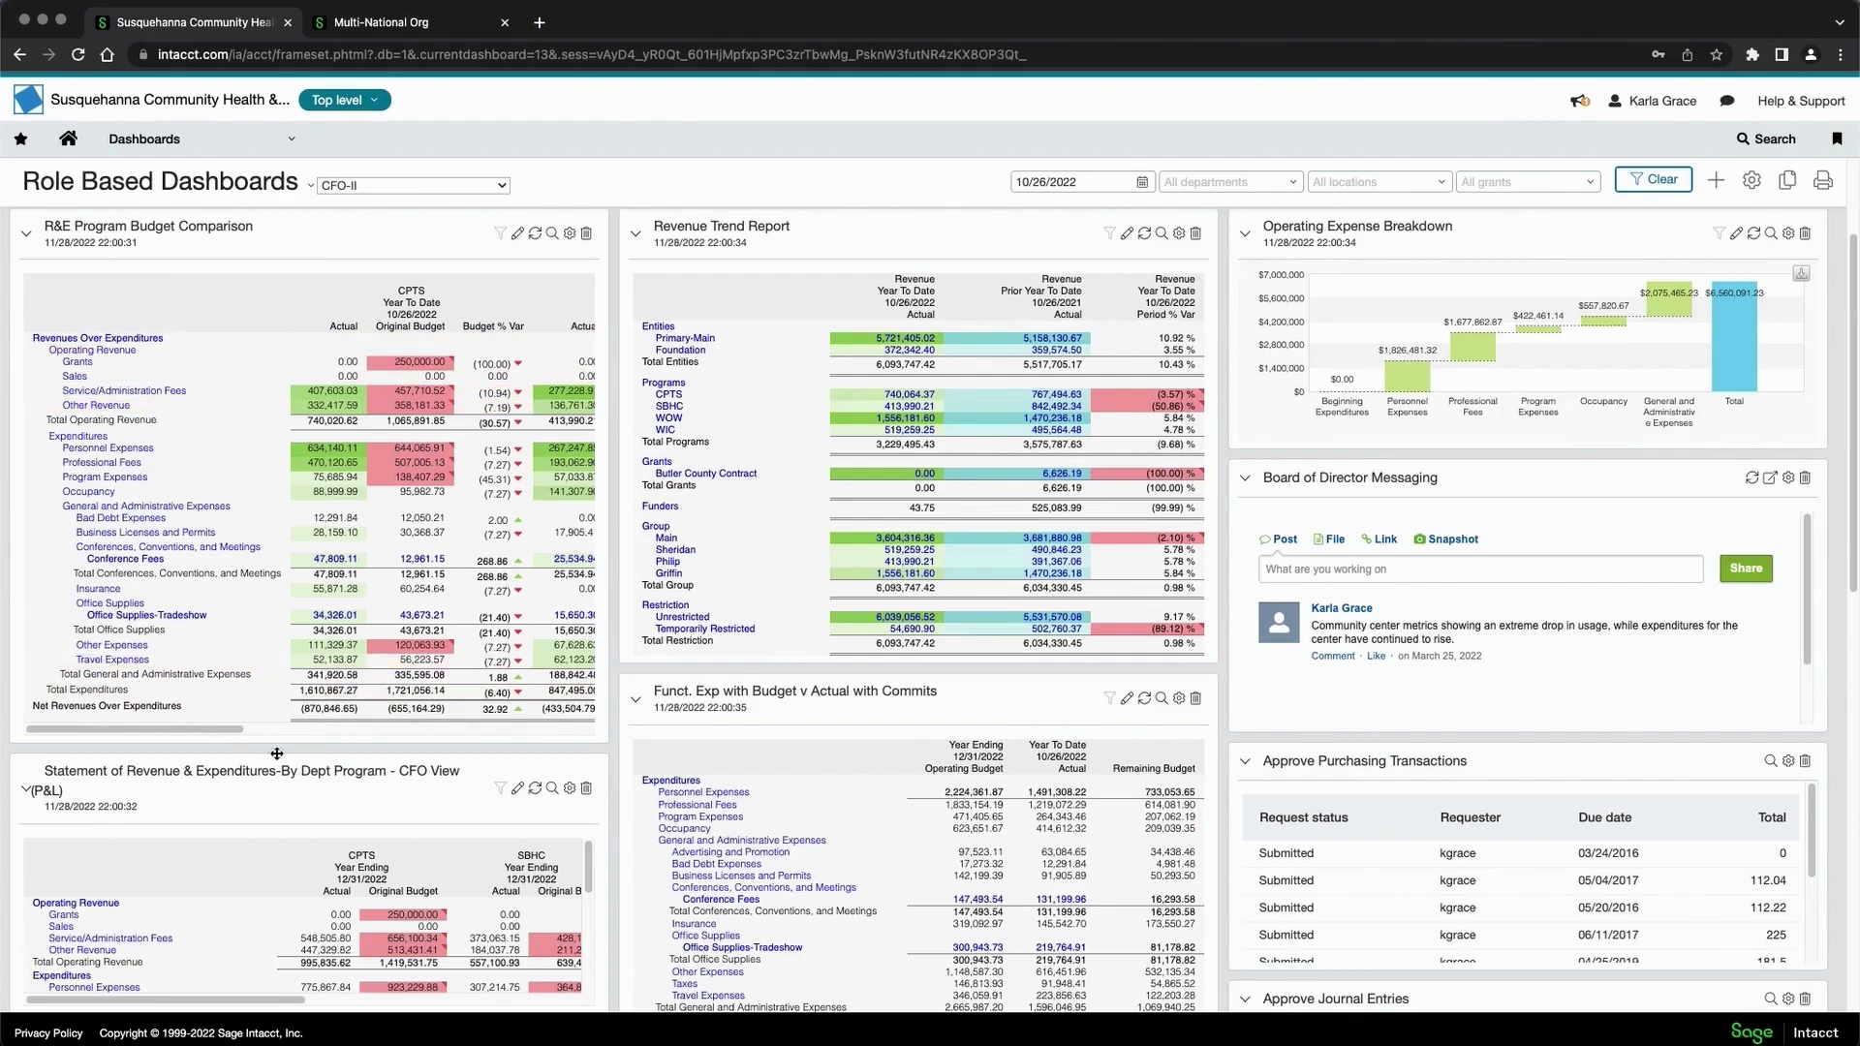
left_click(174, 732)
left_click_drag(175, 732, 257, 729)
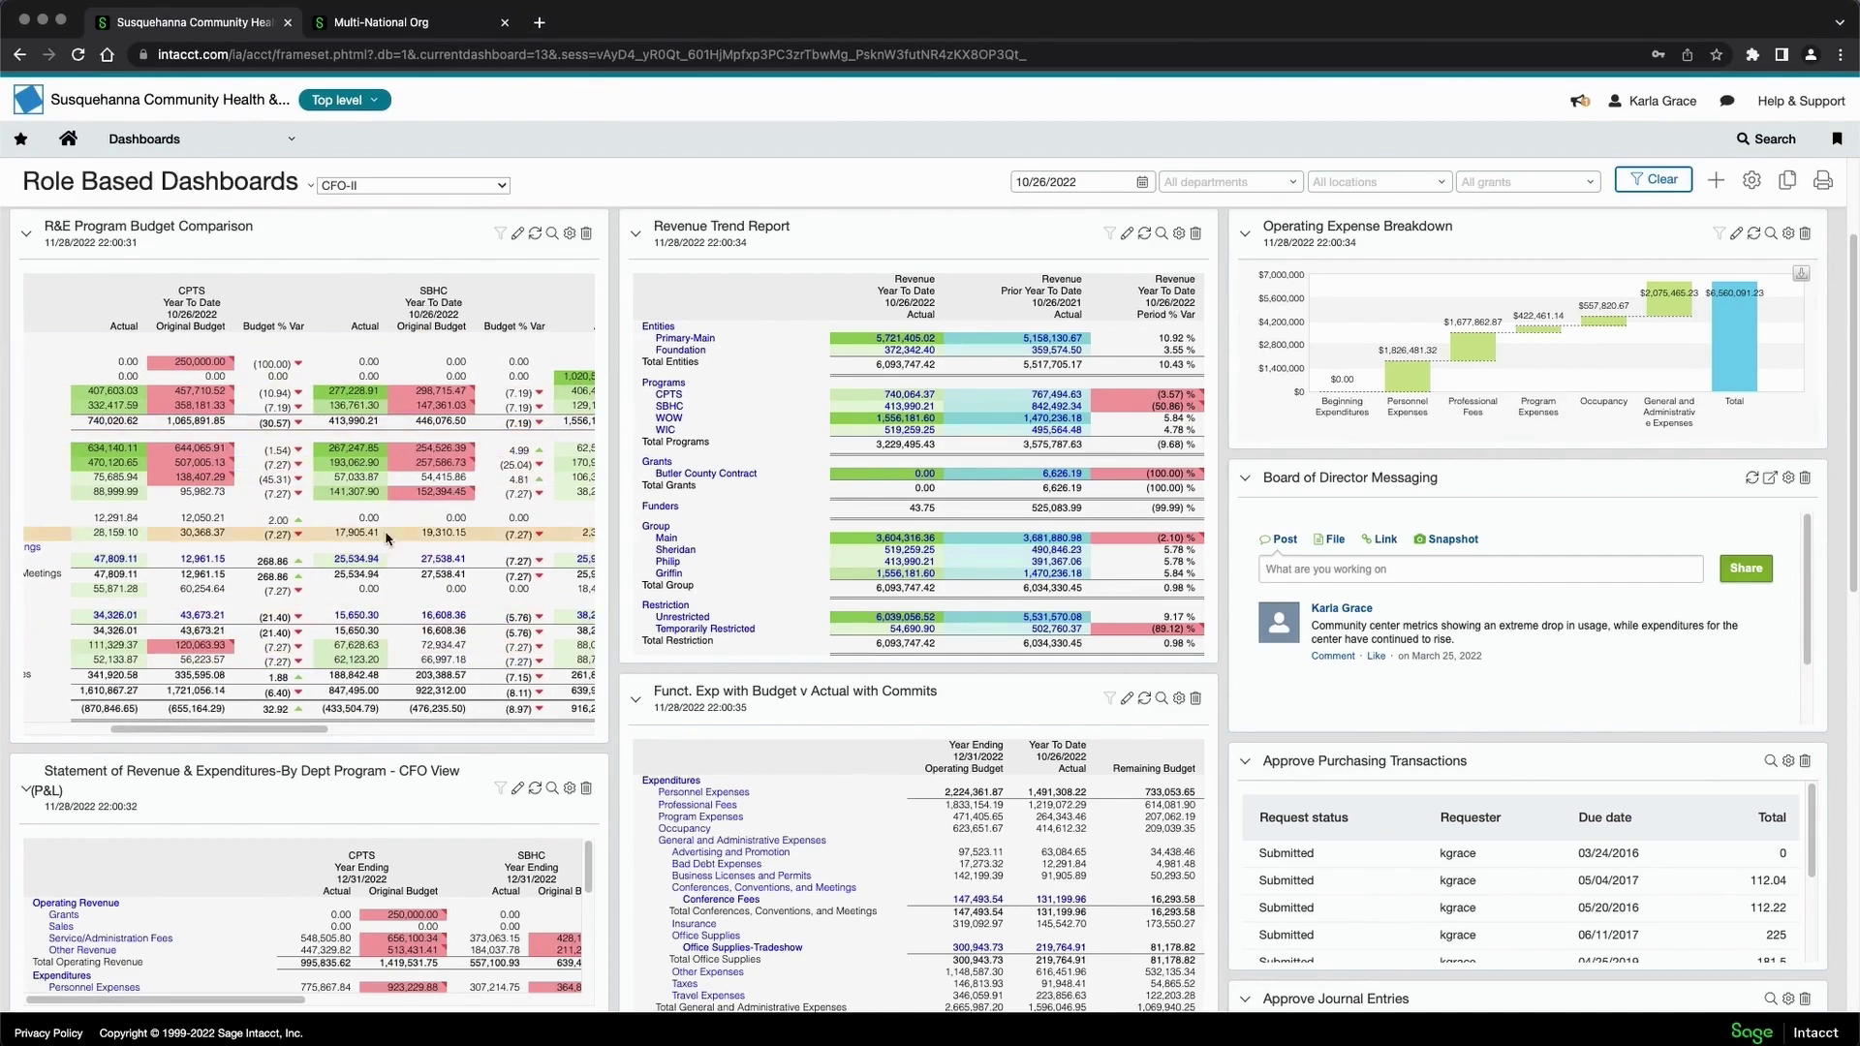
left_click_drag(280, 736, 554, 738)
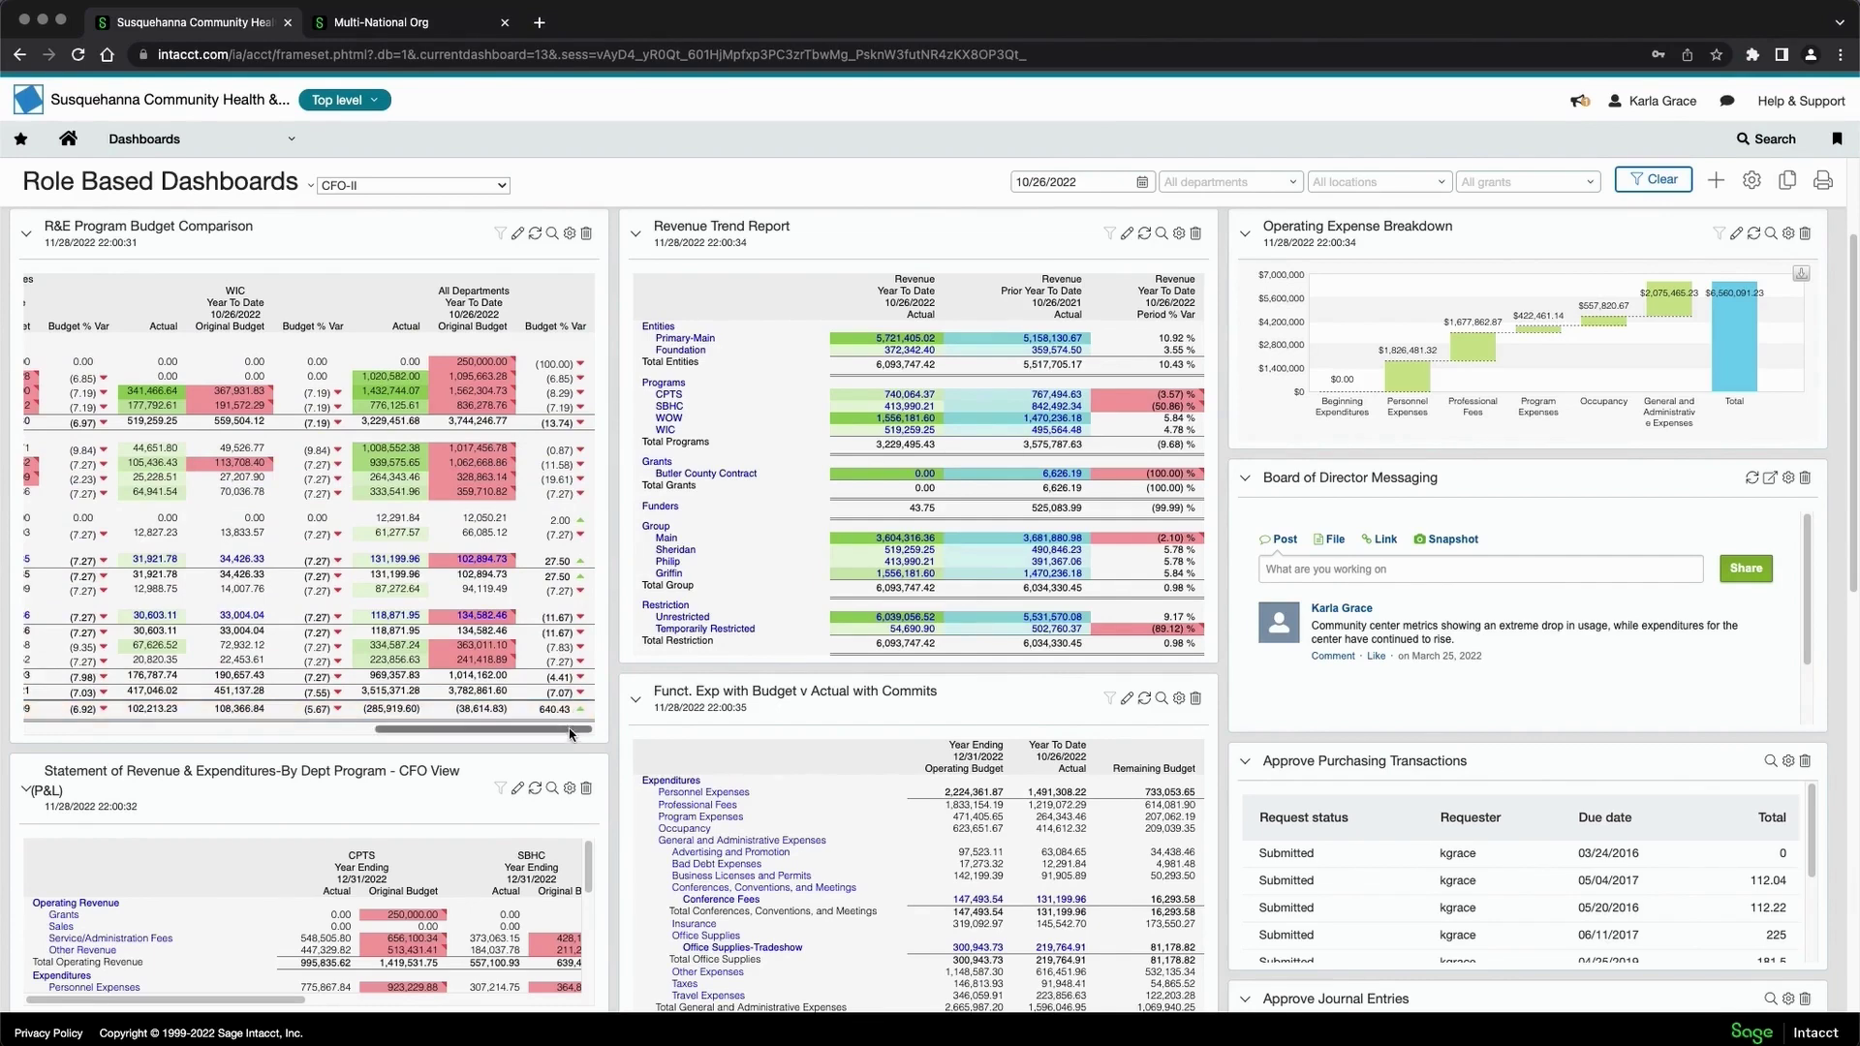
left_click_drag(570, 734, 281, 707)
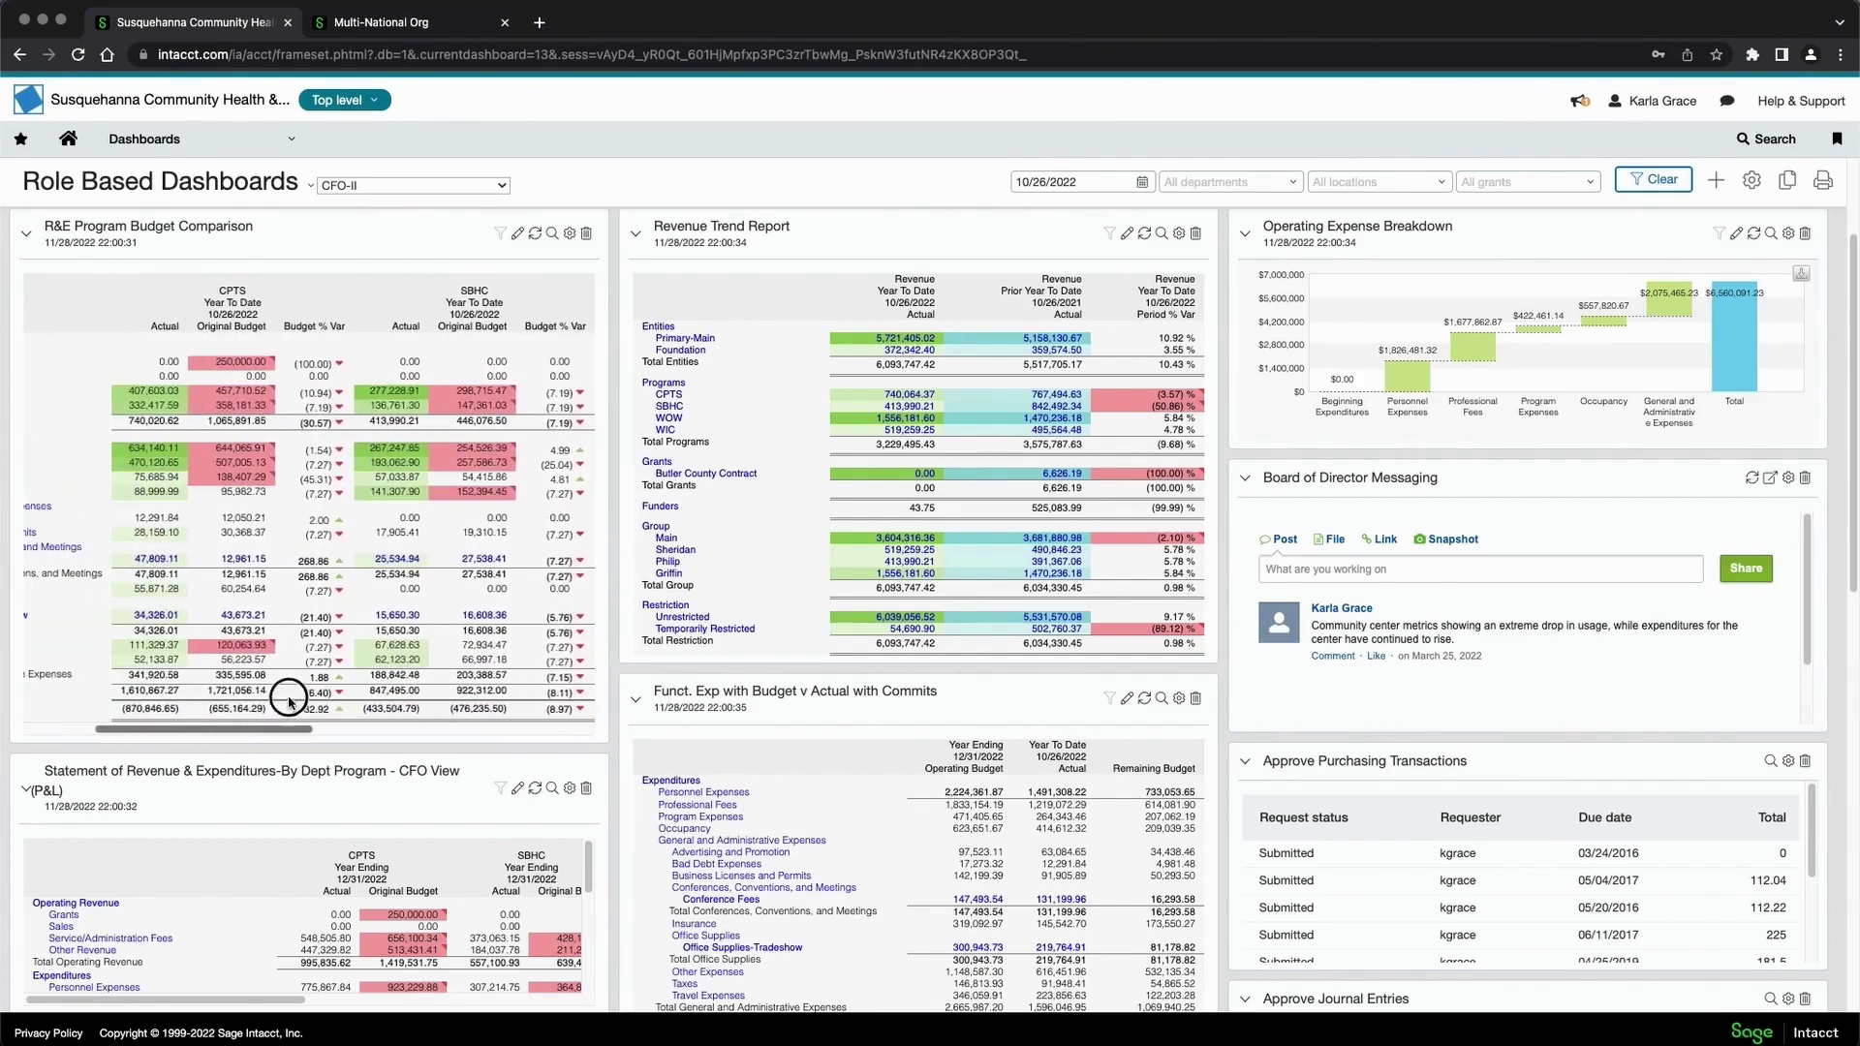
- Run the full R&E Program Budget Comparison report and expand its Sales row, then close the report
left_click(552, 233)
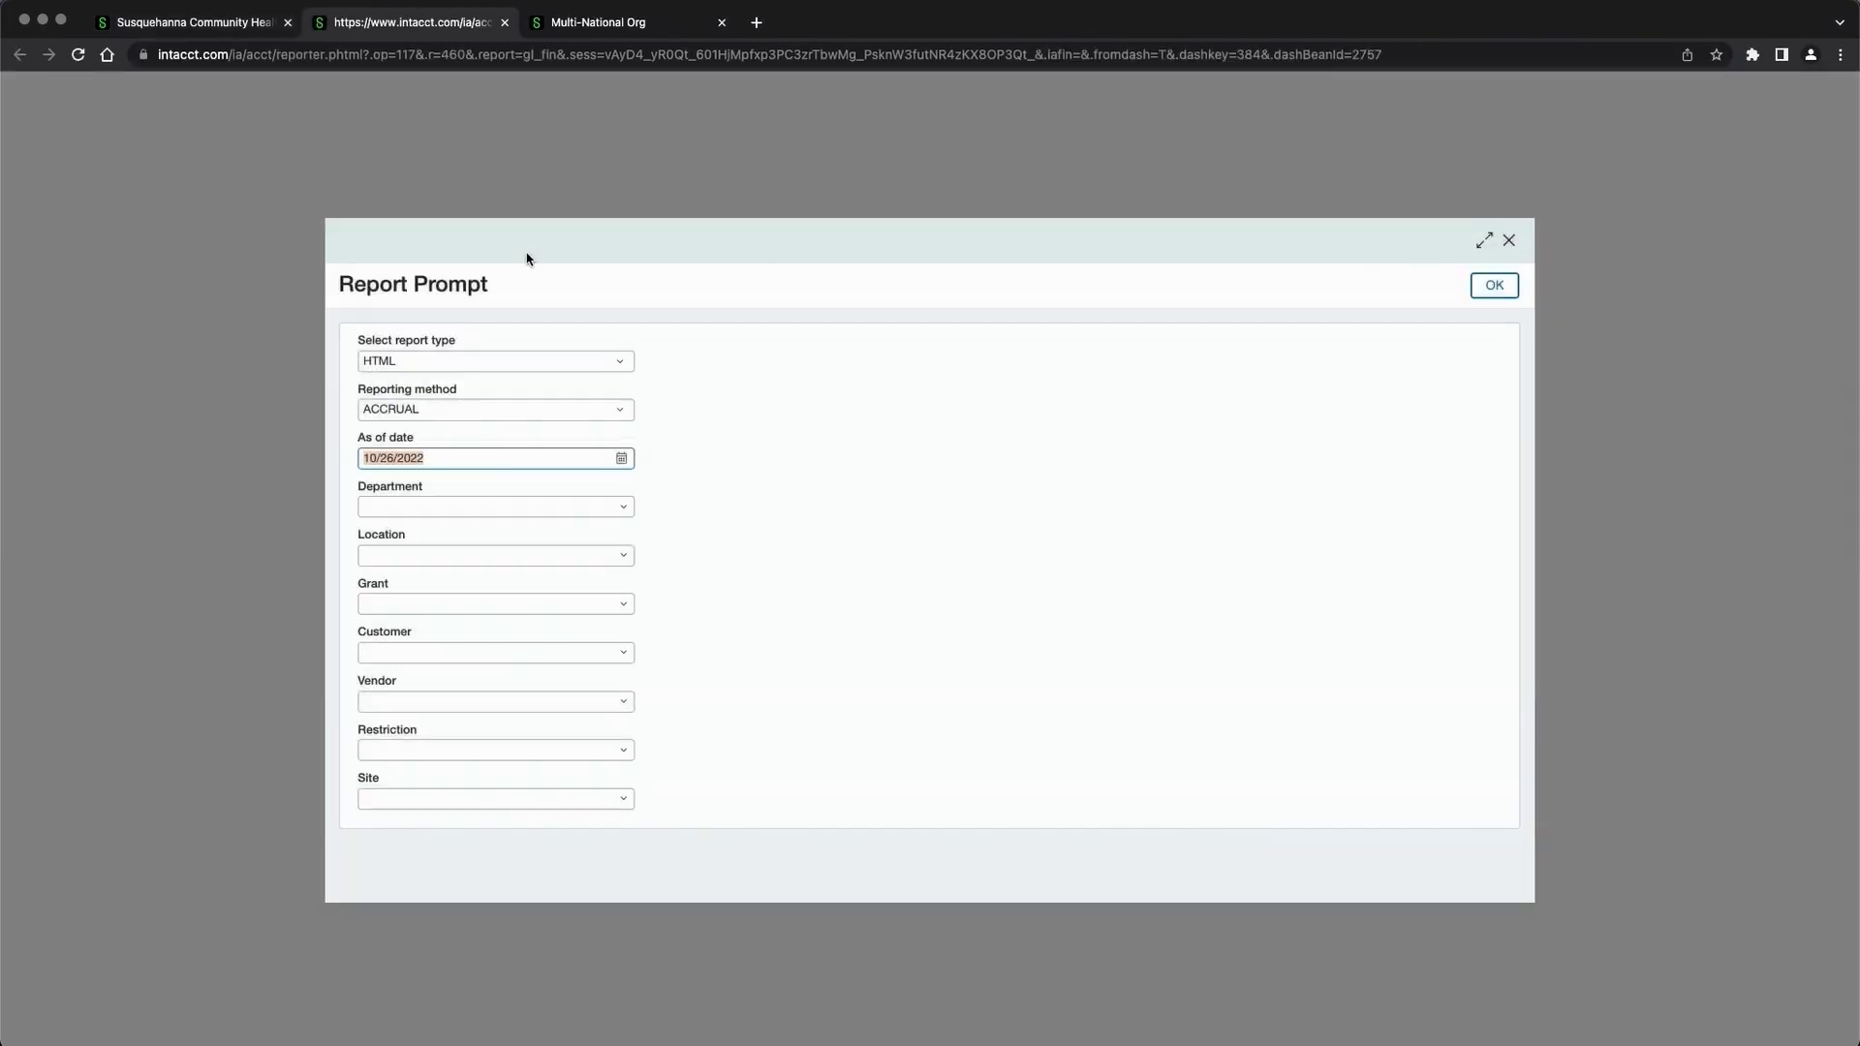
left_click(1494, 290)
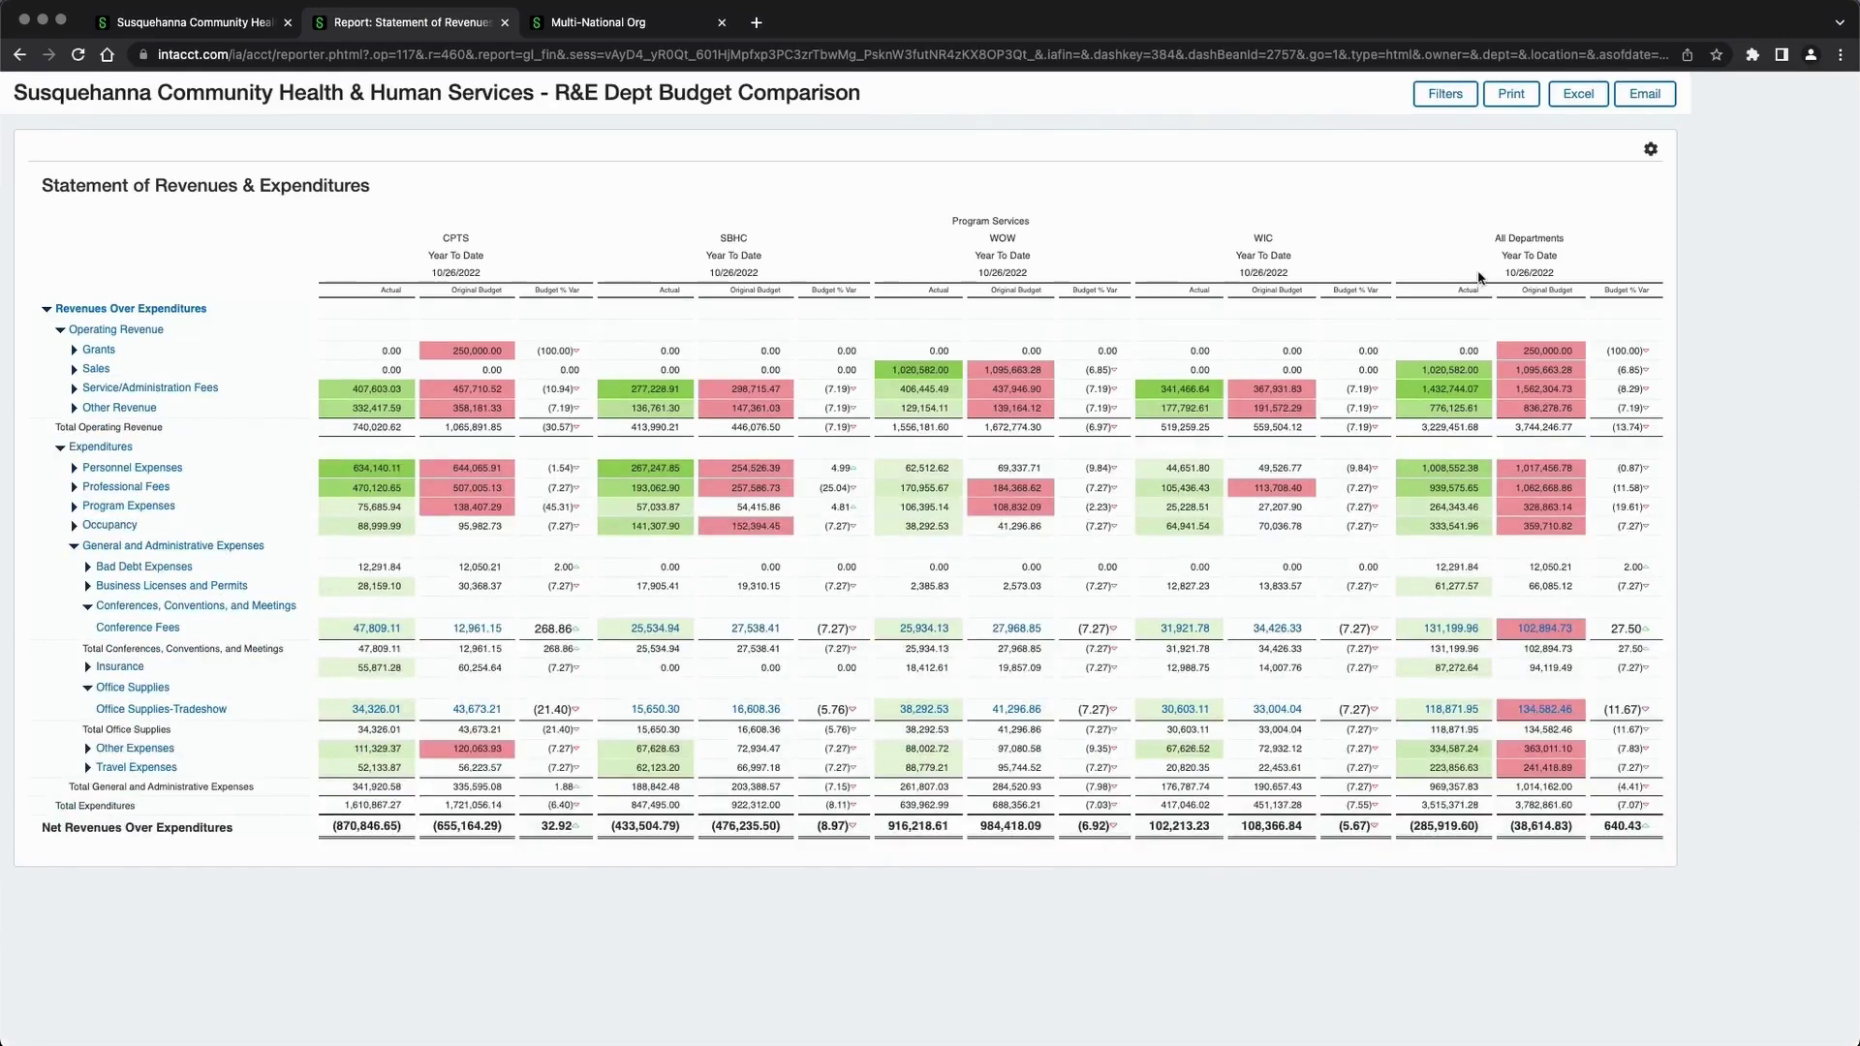
left_click(75, 370)
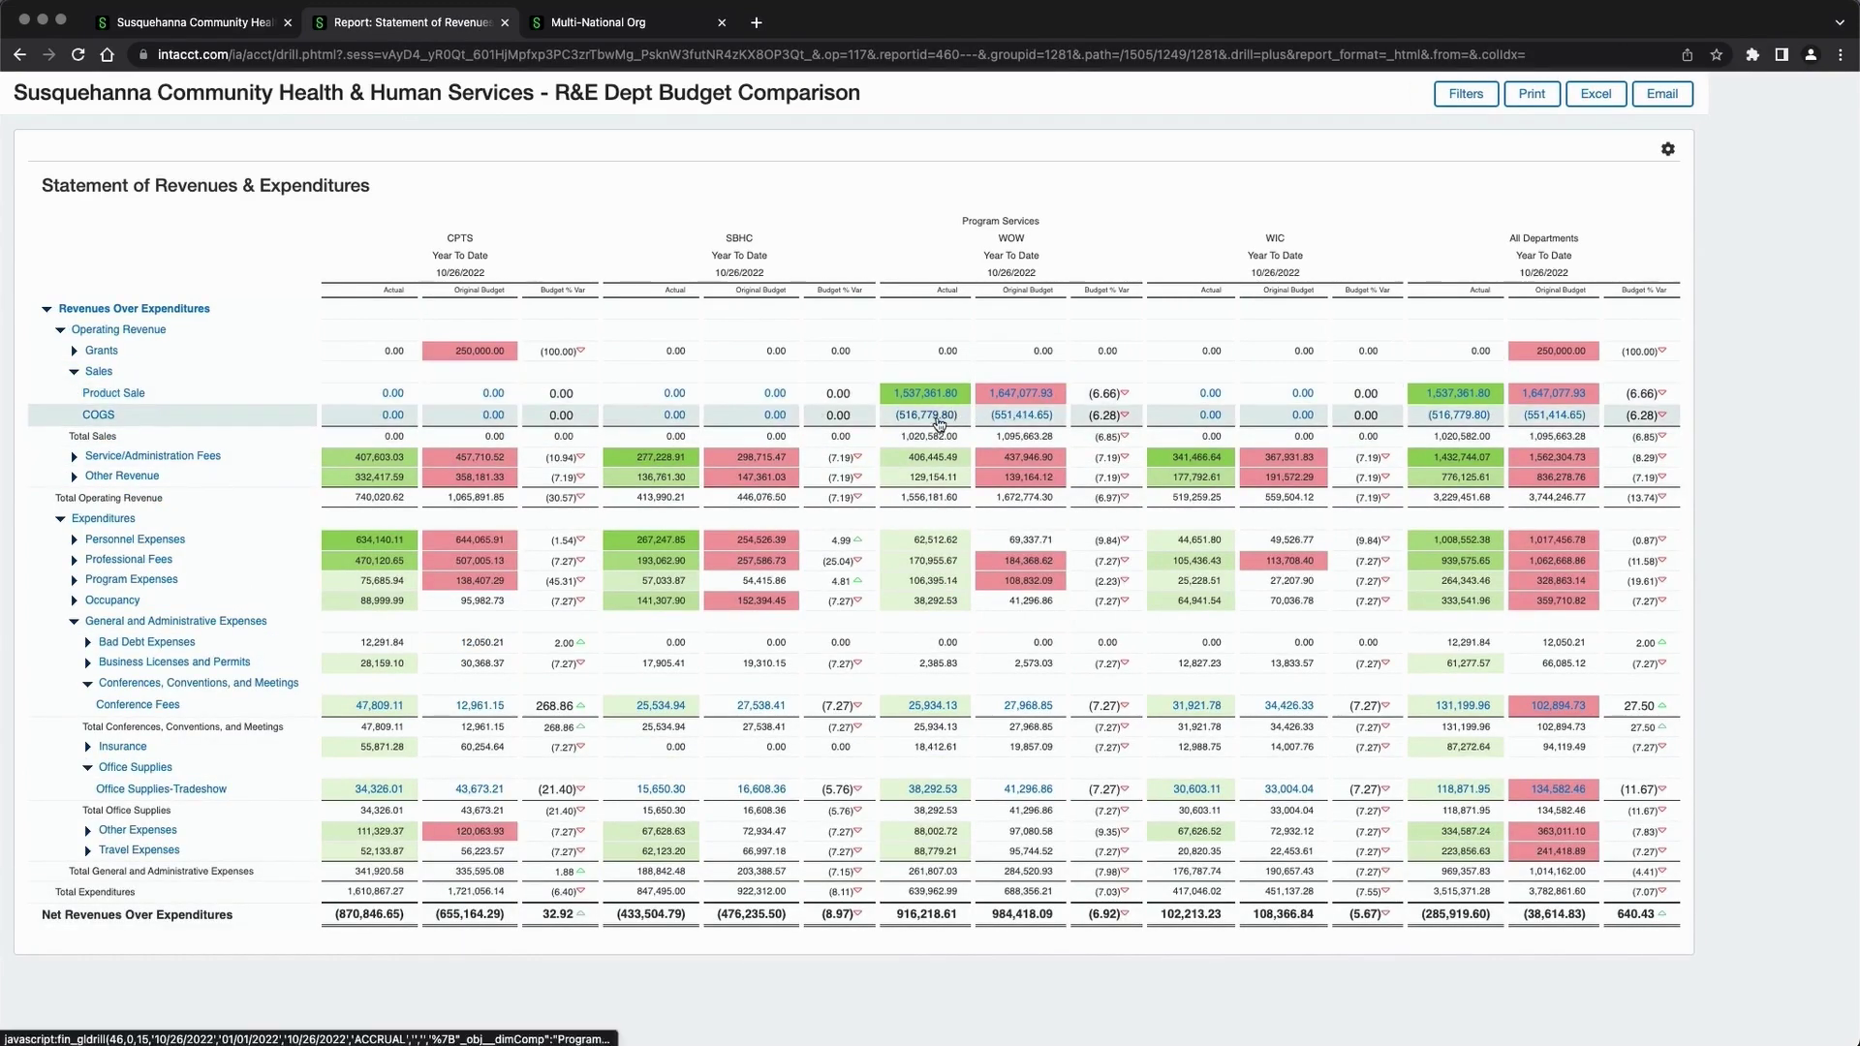
left_click(229, 26)
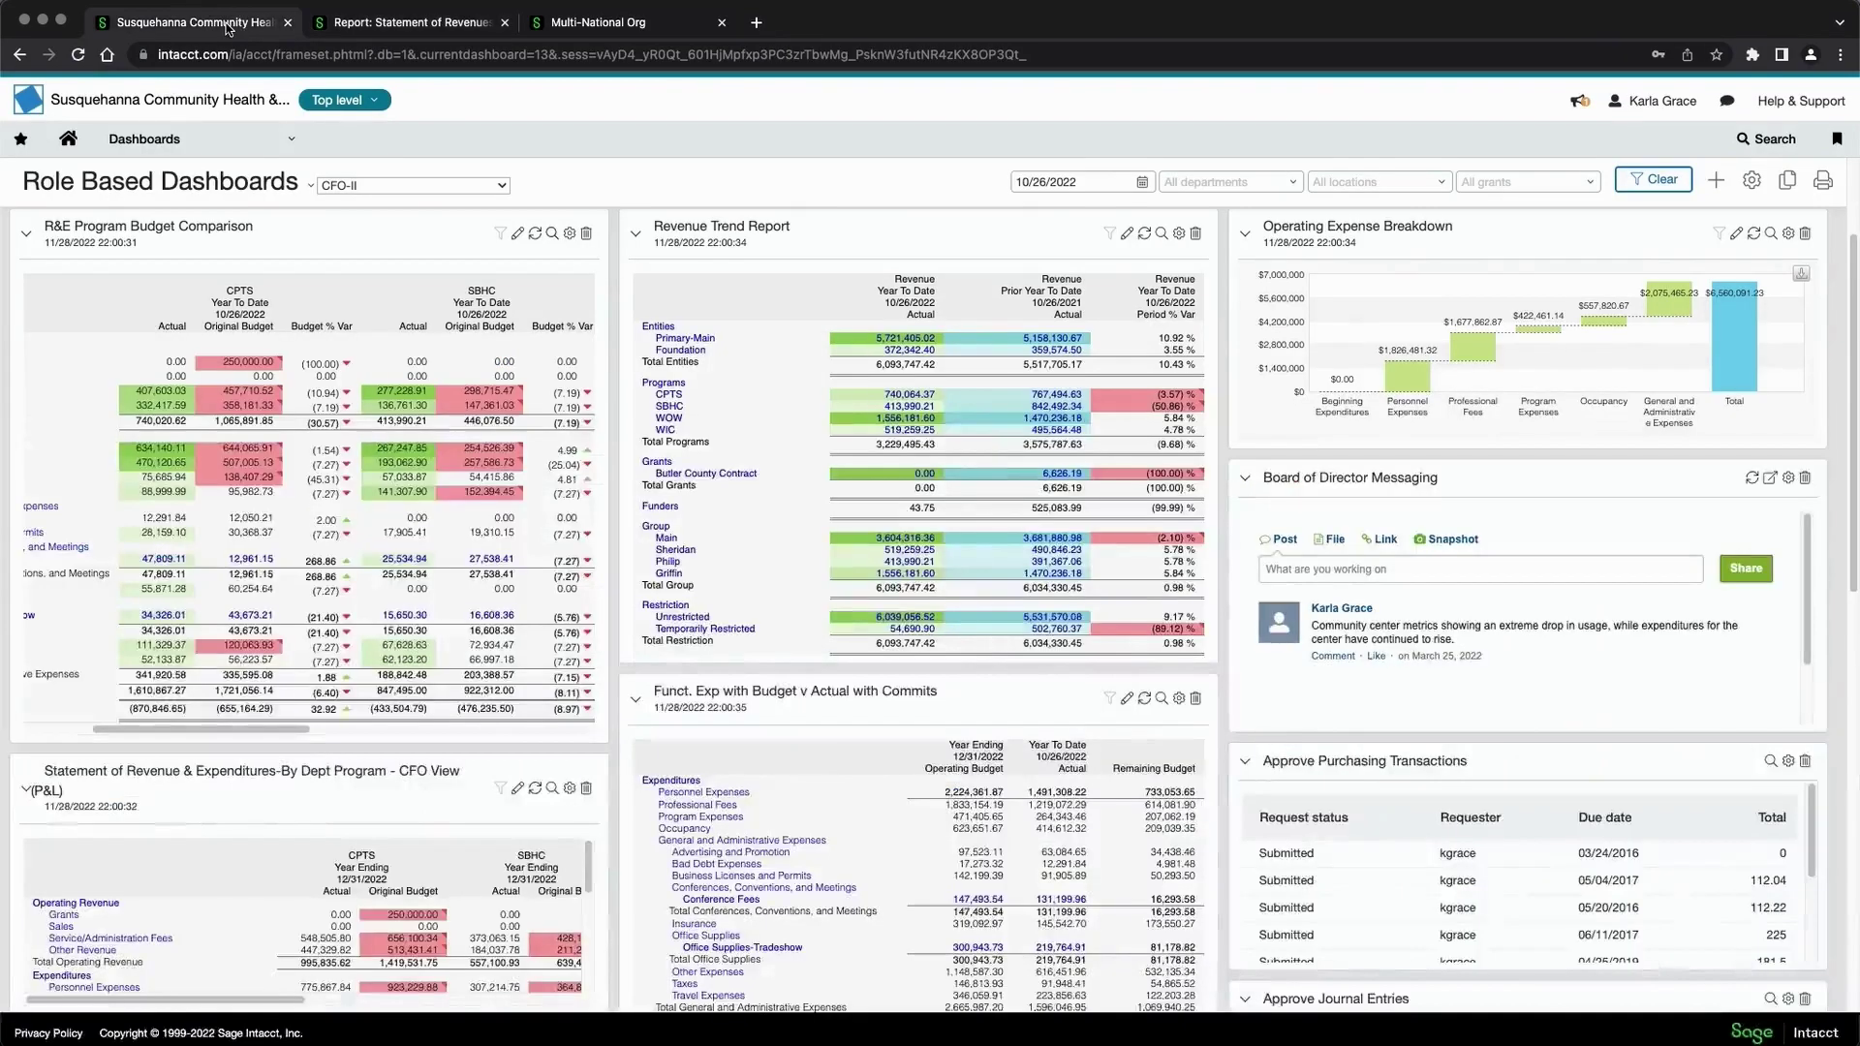
left_click(502, 24)
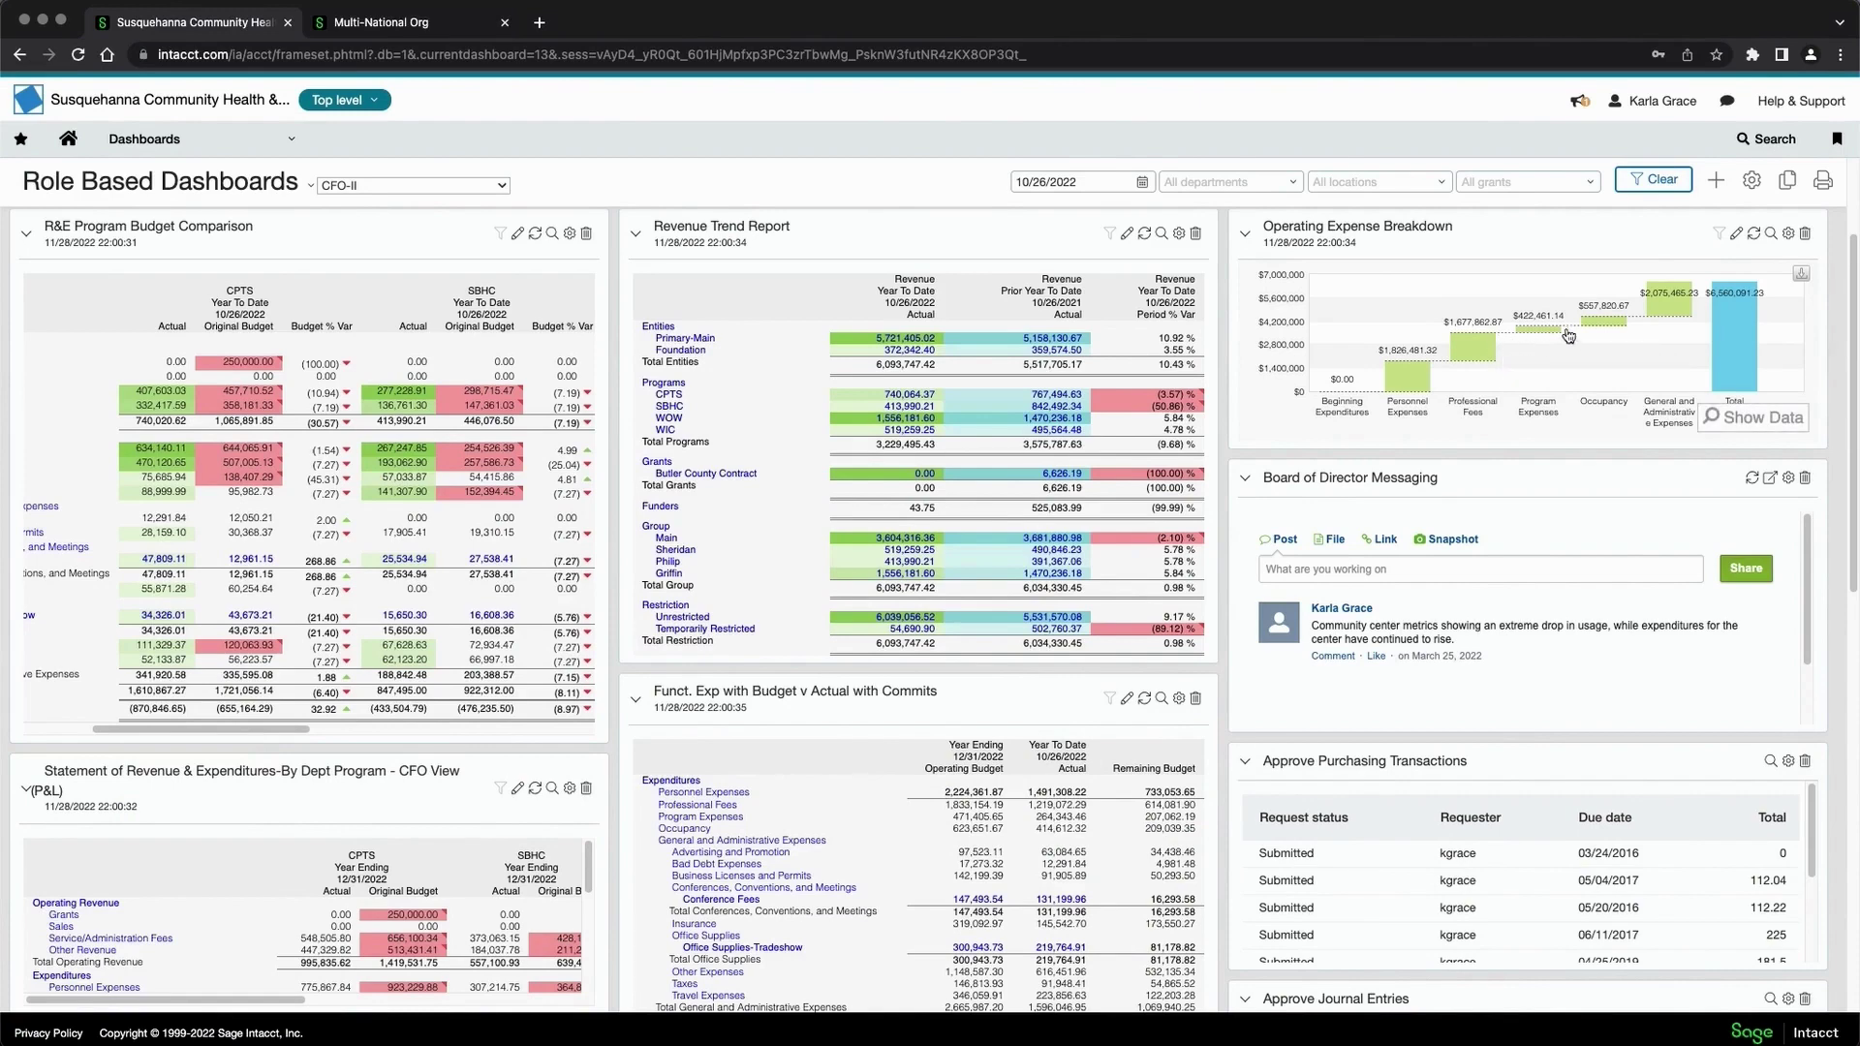
- View the data table behind the Operating Expense Breakdown chart and restore the graph view
mouse_move(1666, 311)
left_click(1756, 422)
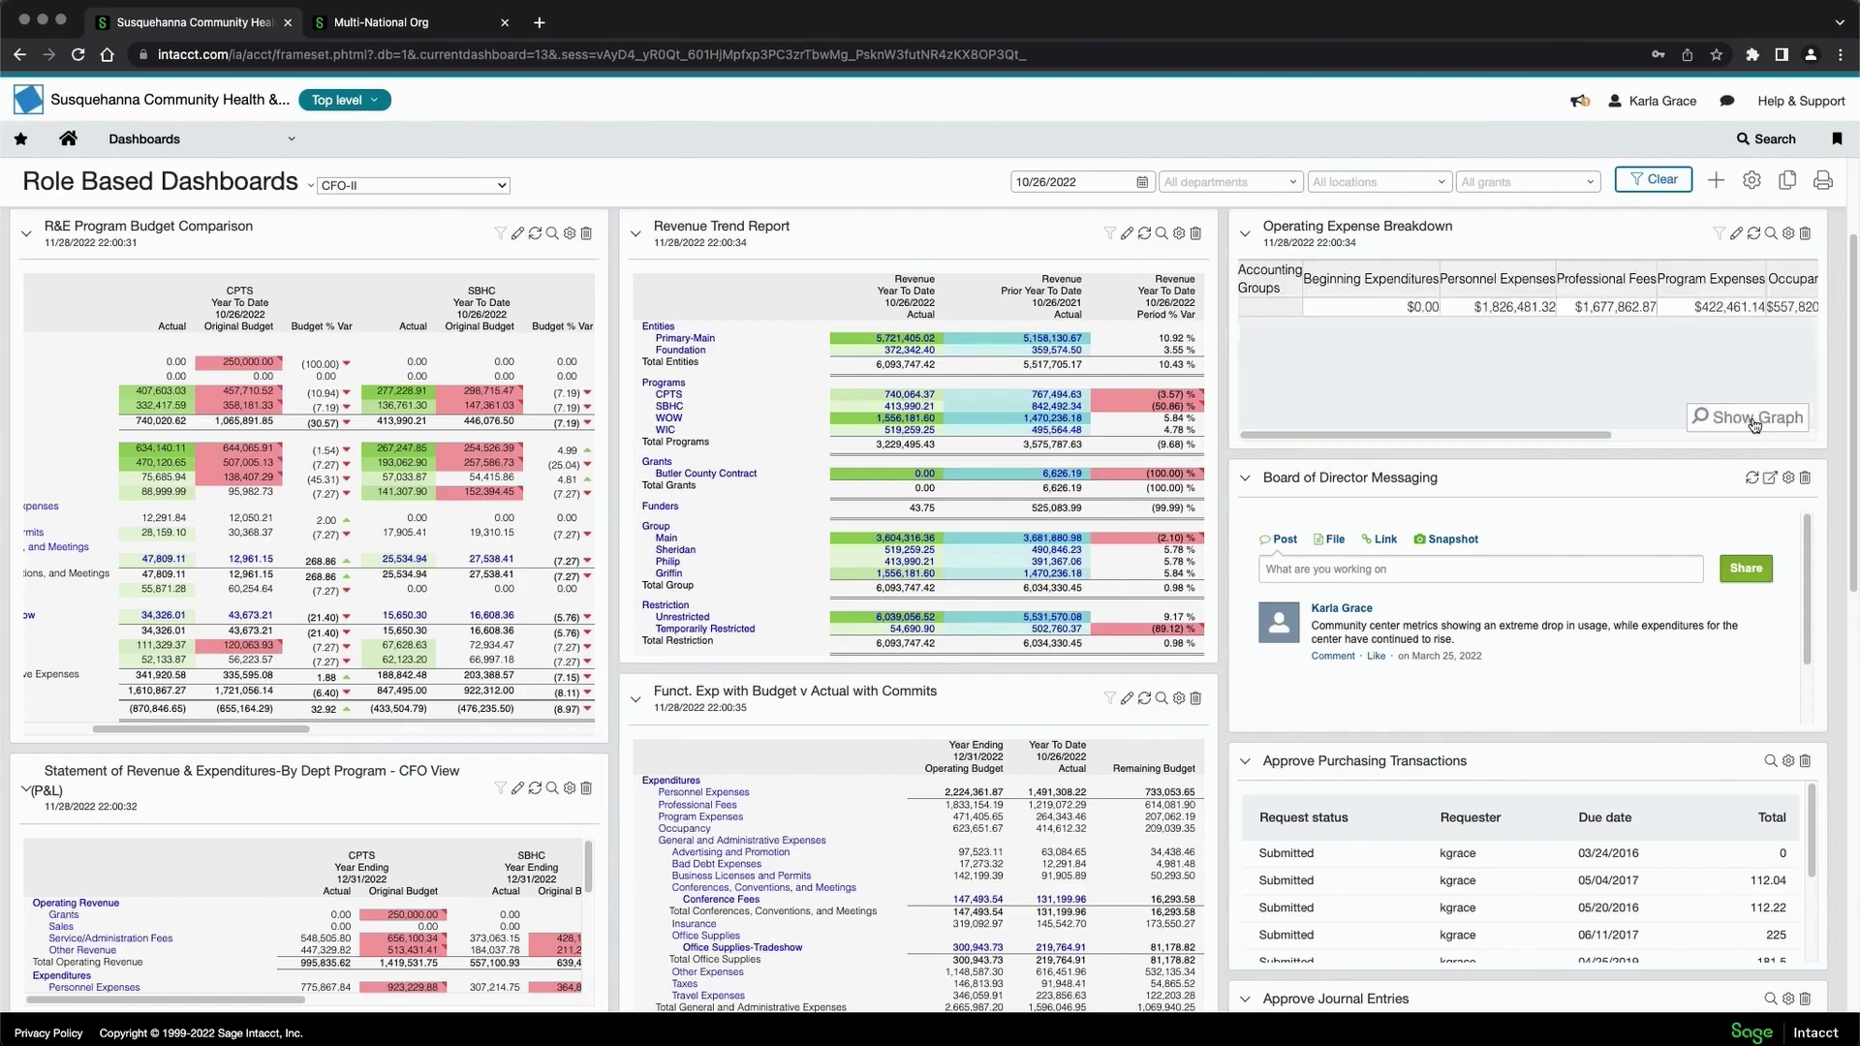
left_click(1755, 421)
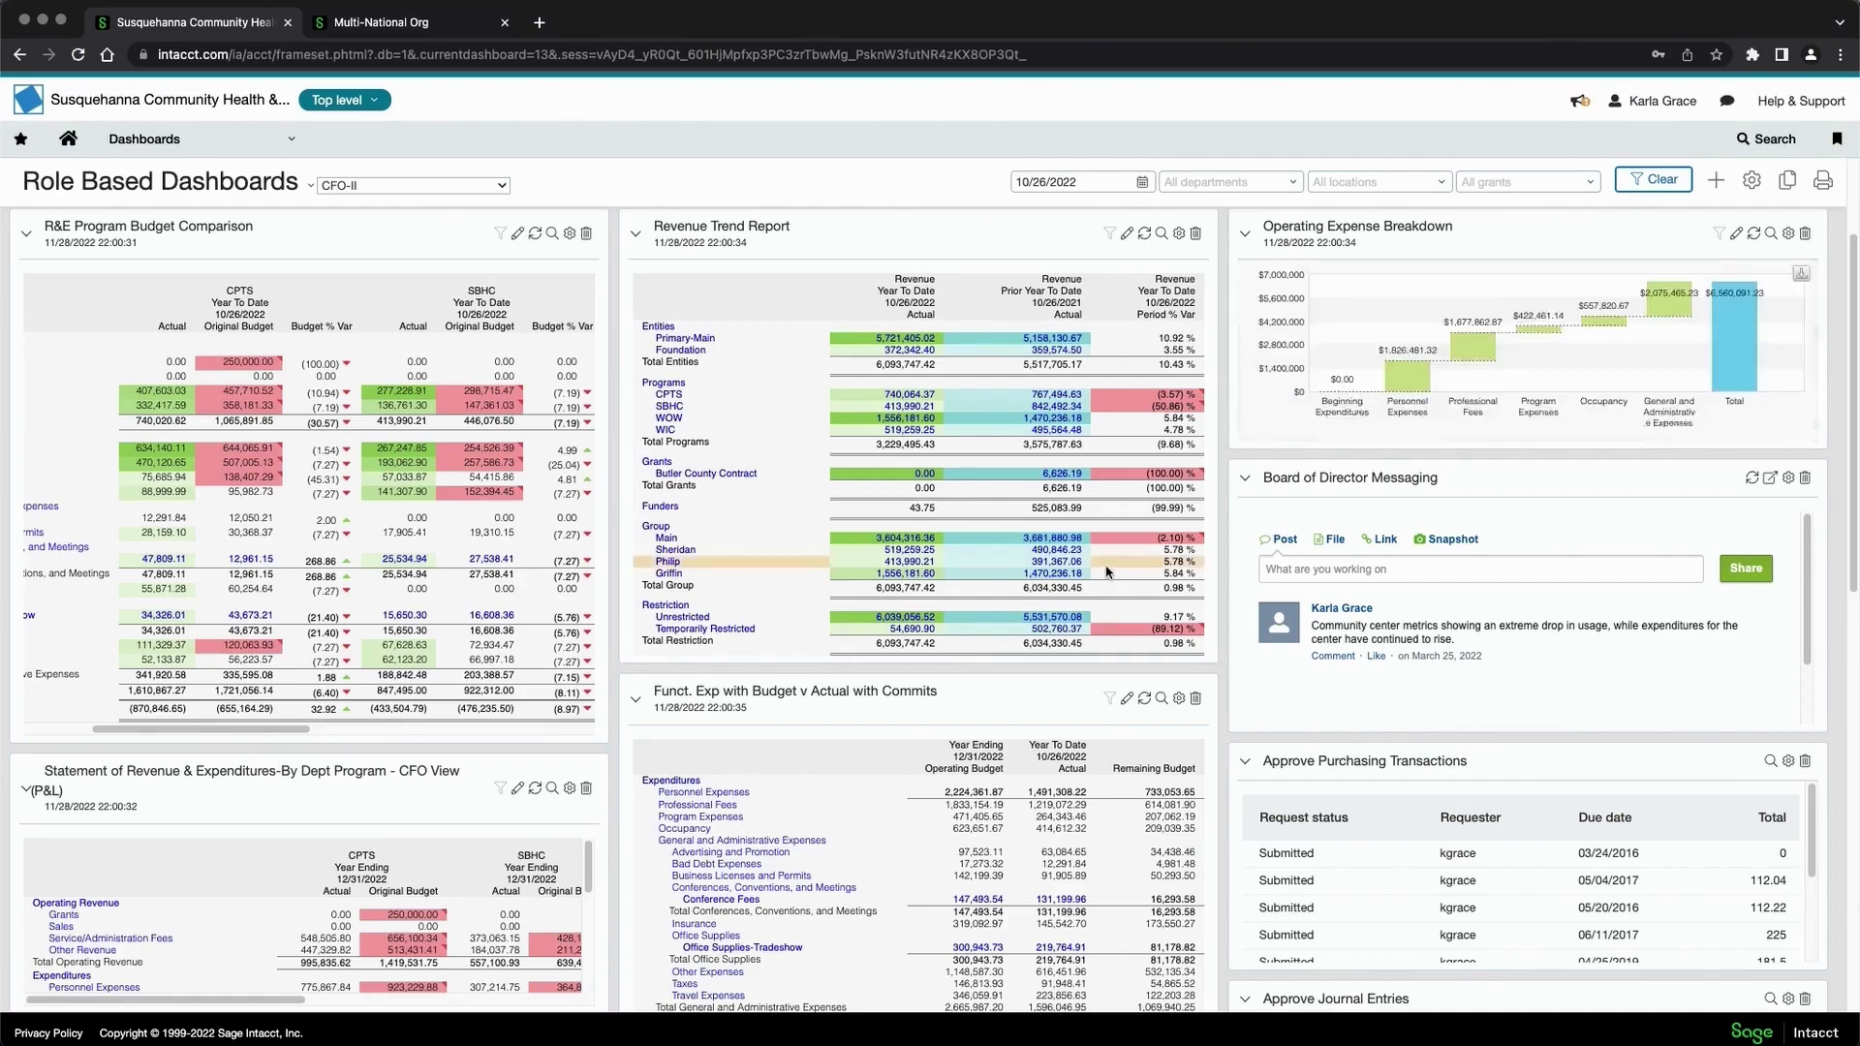
- Open the Revenue Sources graph's editor in an enlarged window to inspect its settings, and close it without saving
scroll(1107, 573, "down", 7)
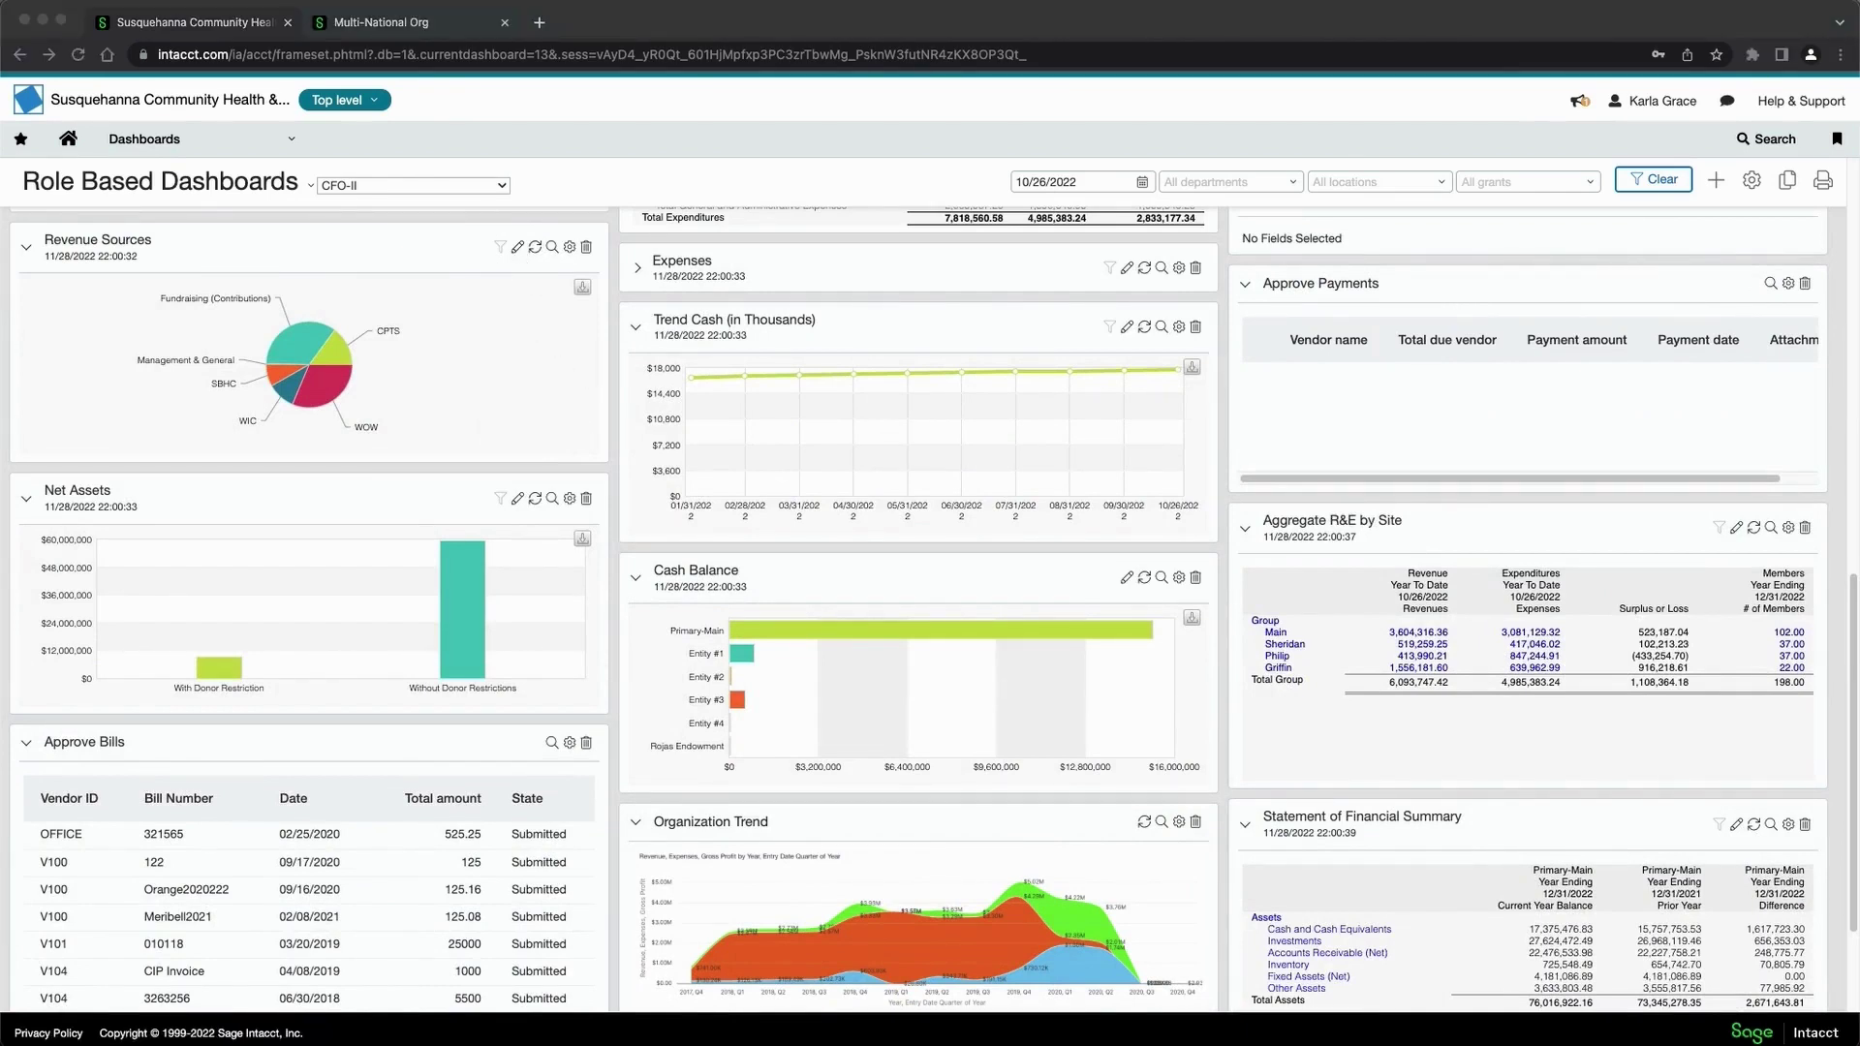
left_click_drag(1859, 180, 273, 109)
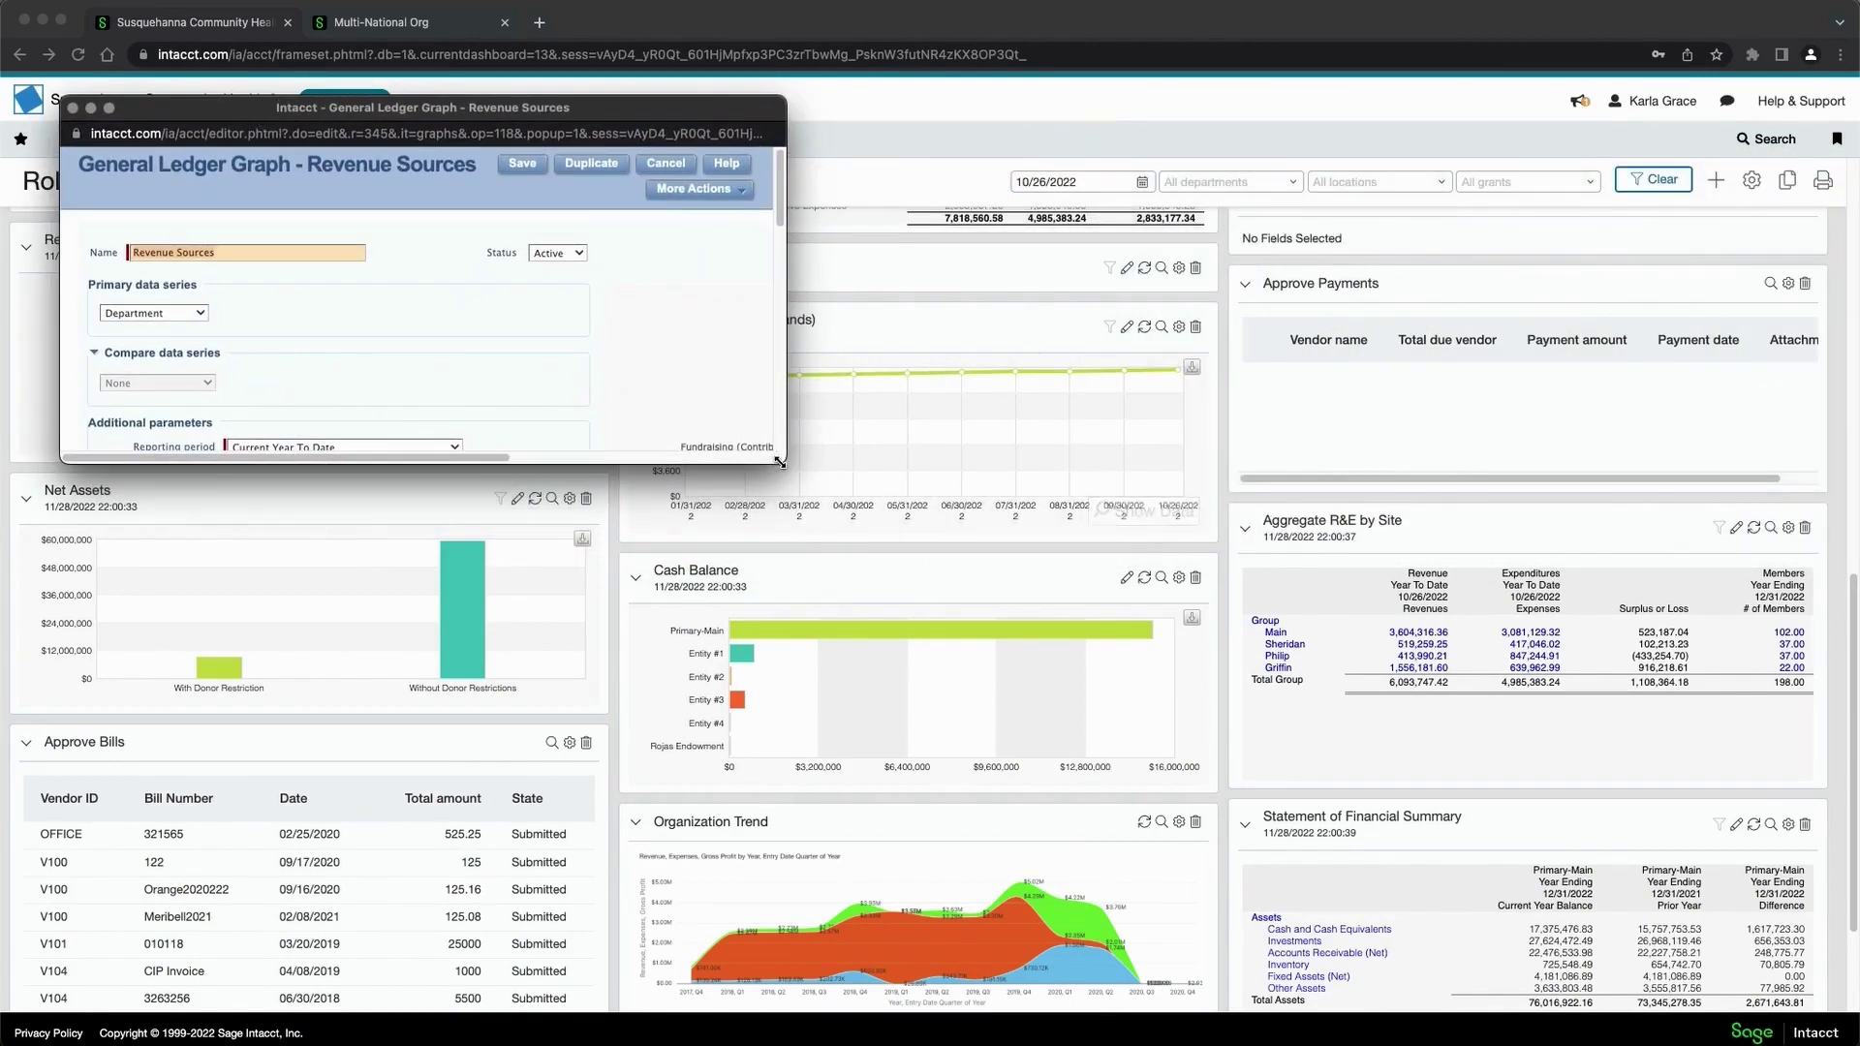
left_click_drag(784, 462, 1625, 979)
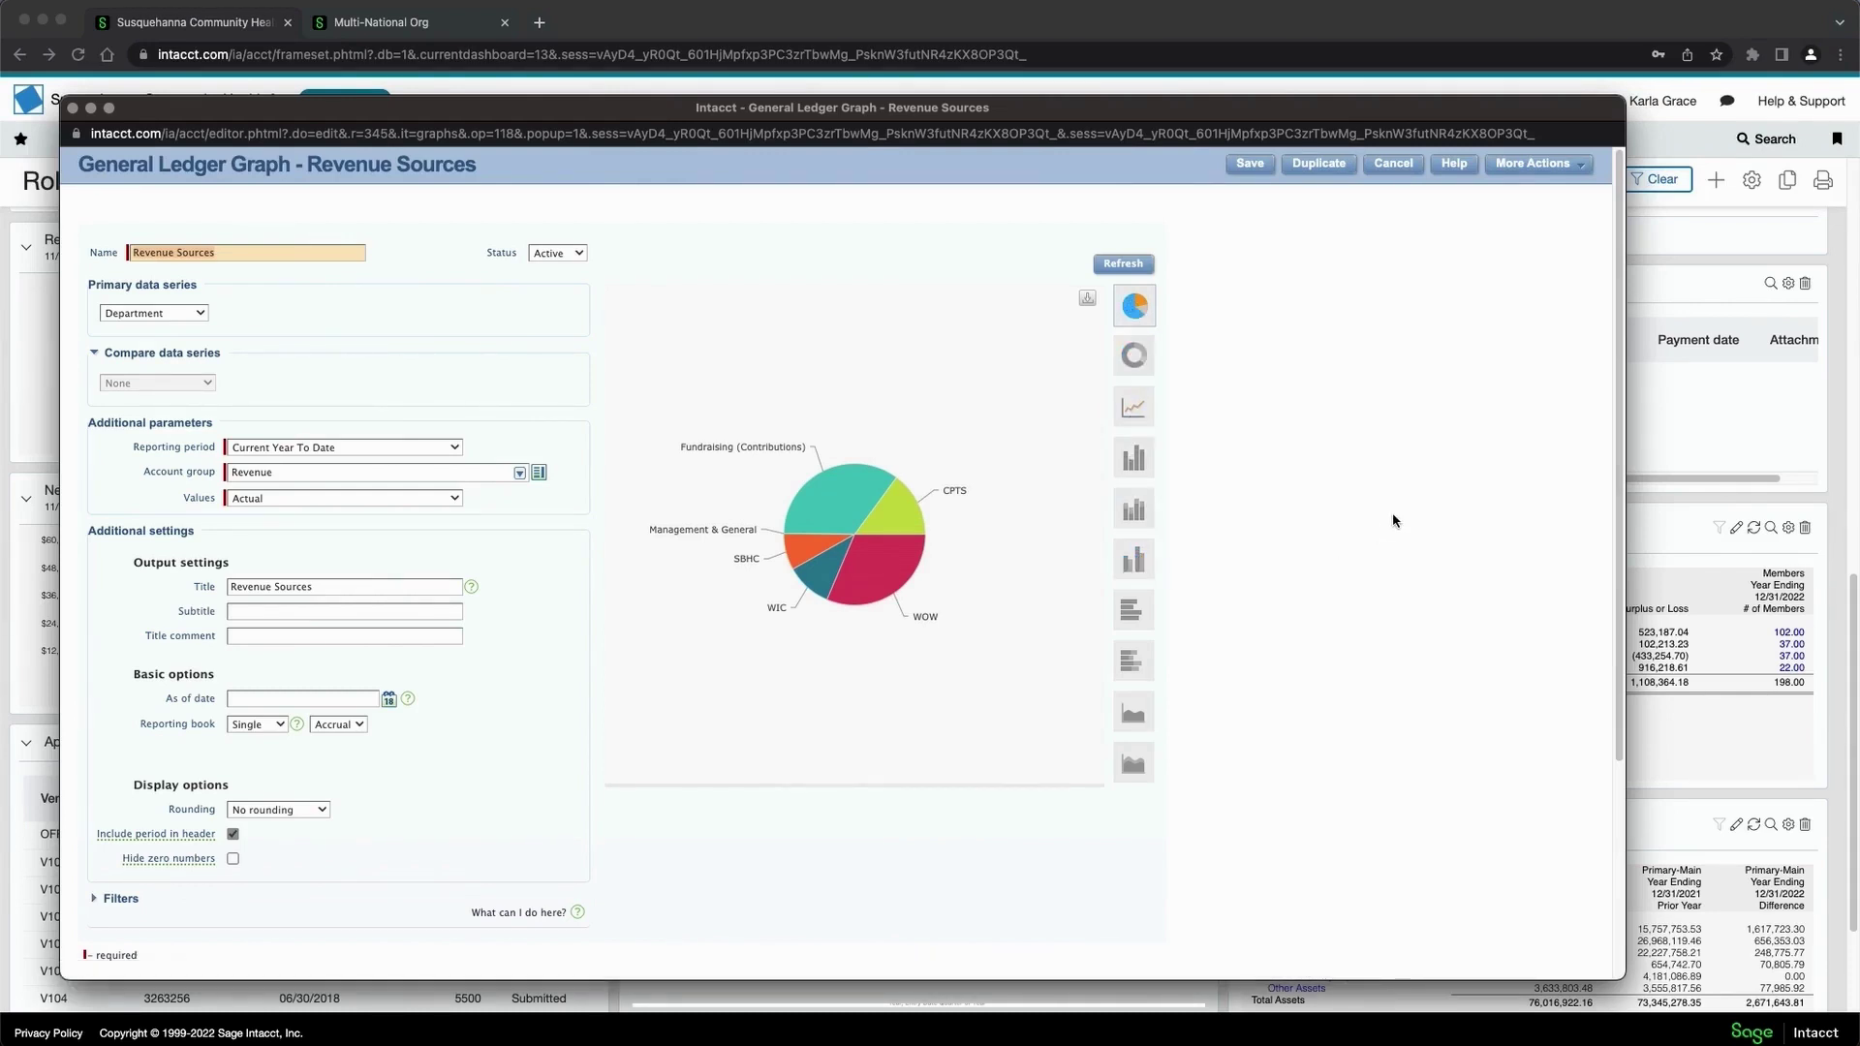
left_click(71, 110)
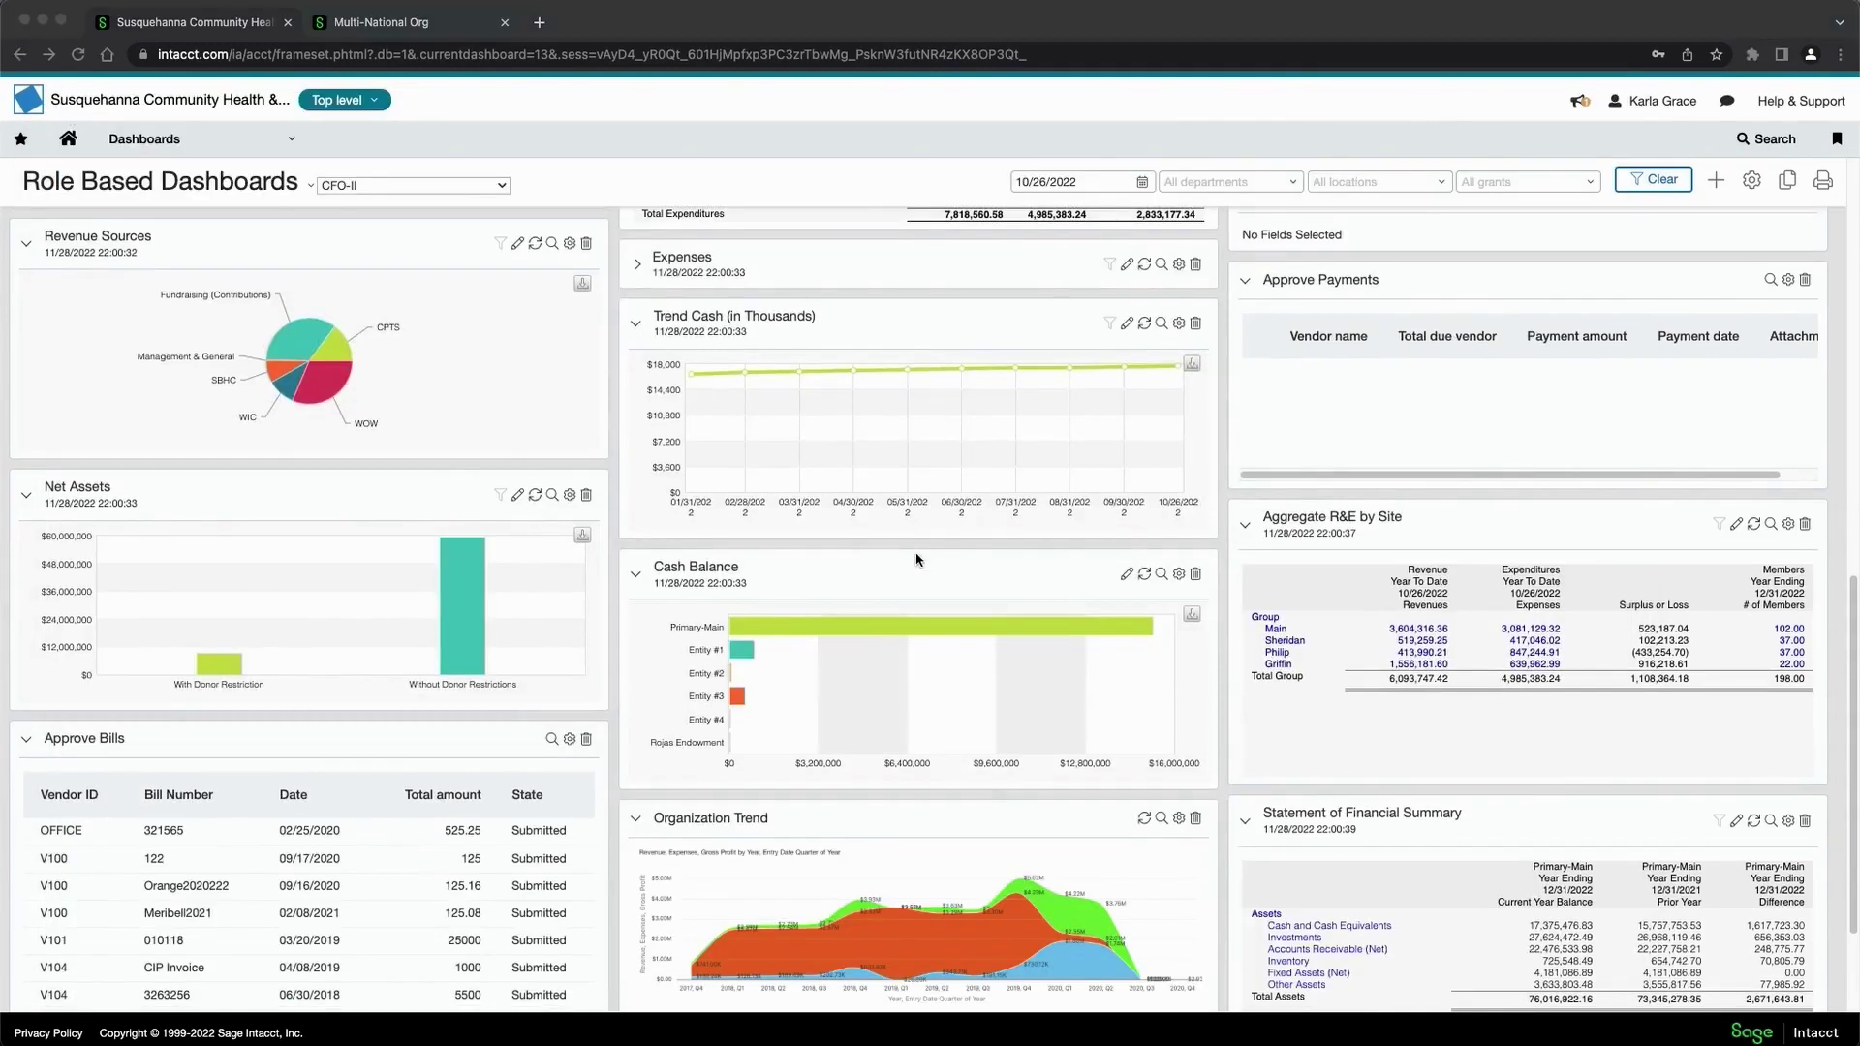
- Examine the revenue, expenditures and member figures for each site in the Aggregate R&E by Site report
scroll(918, 559, "down", 4)
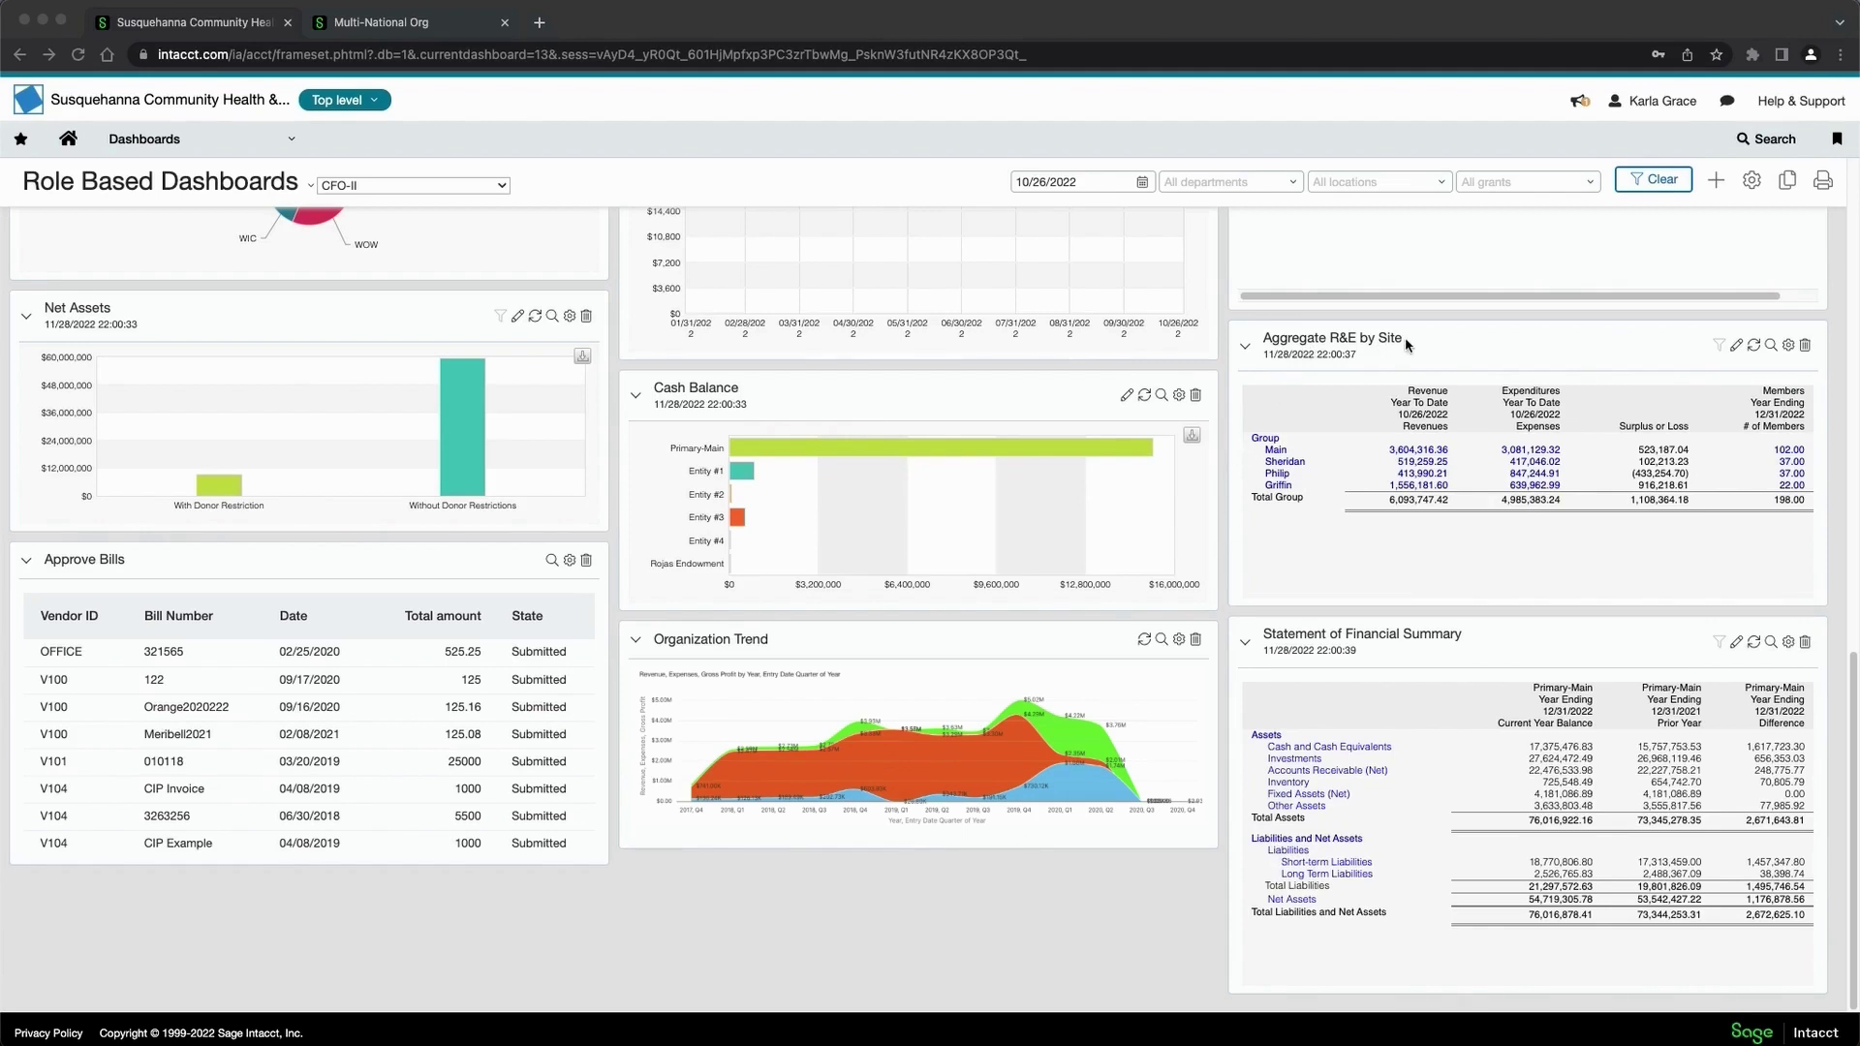
left_click(1527, 349)
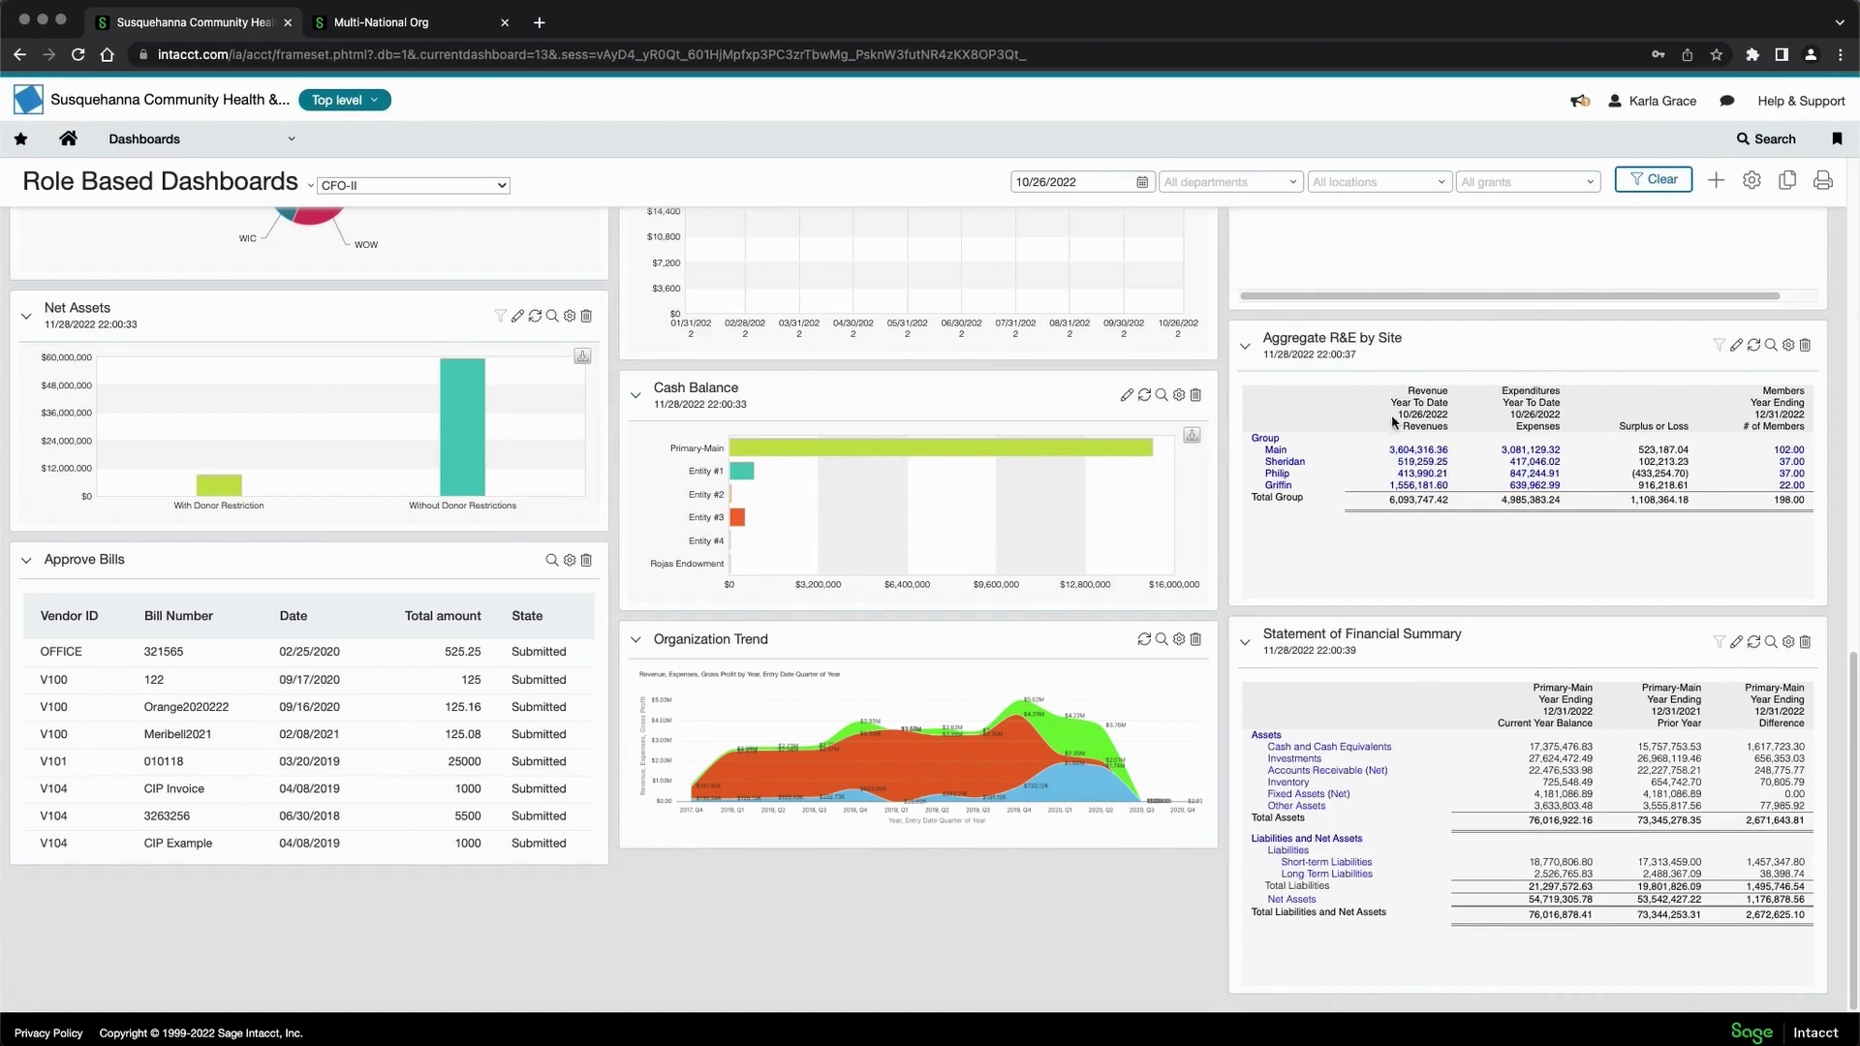
left_click(1278, 475)
- Switch to the Fund/Grant Balance dashboard and run its full Statement of Revenues & Expenditures - By Grants report
left_click(498, 185)
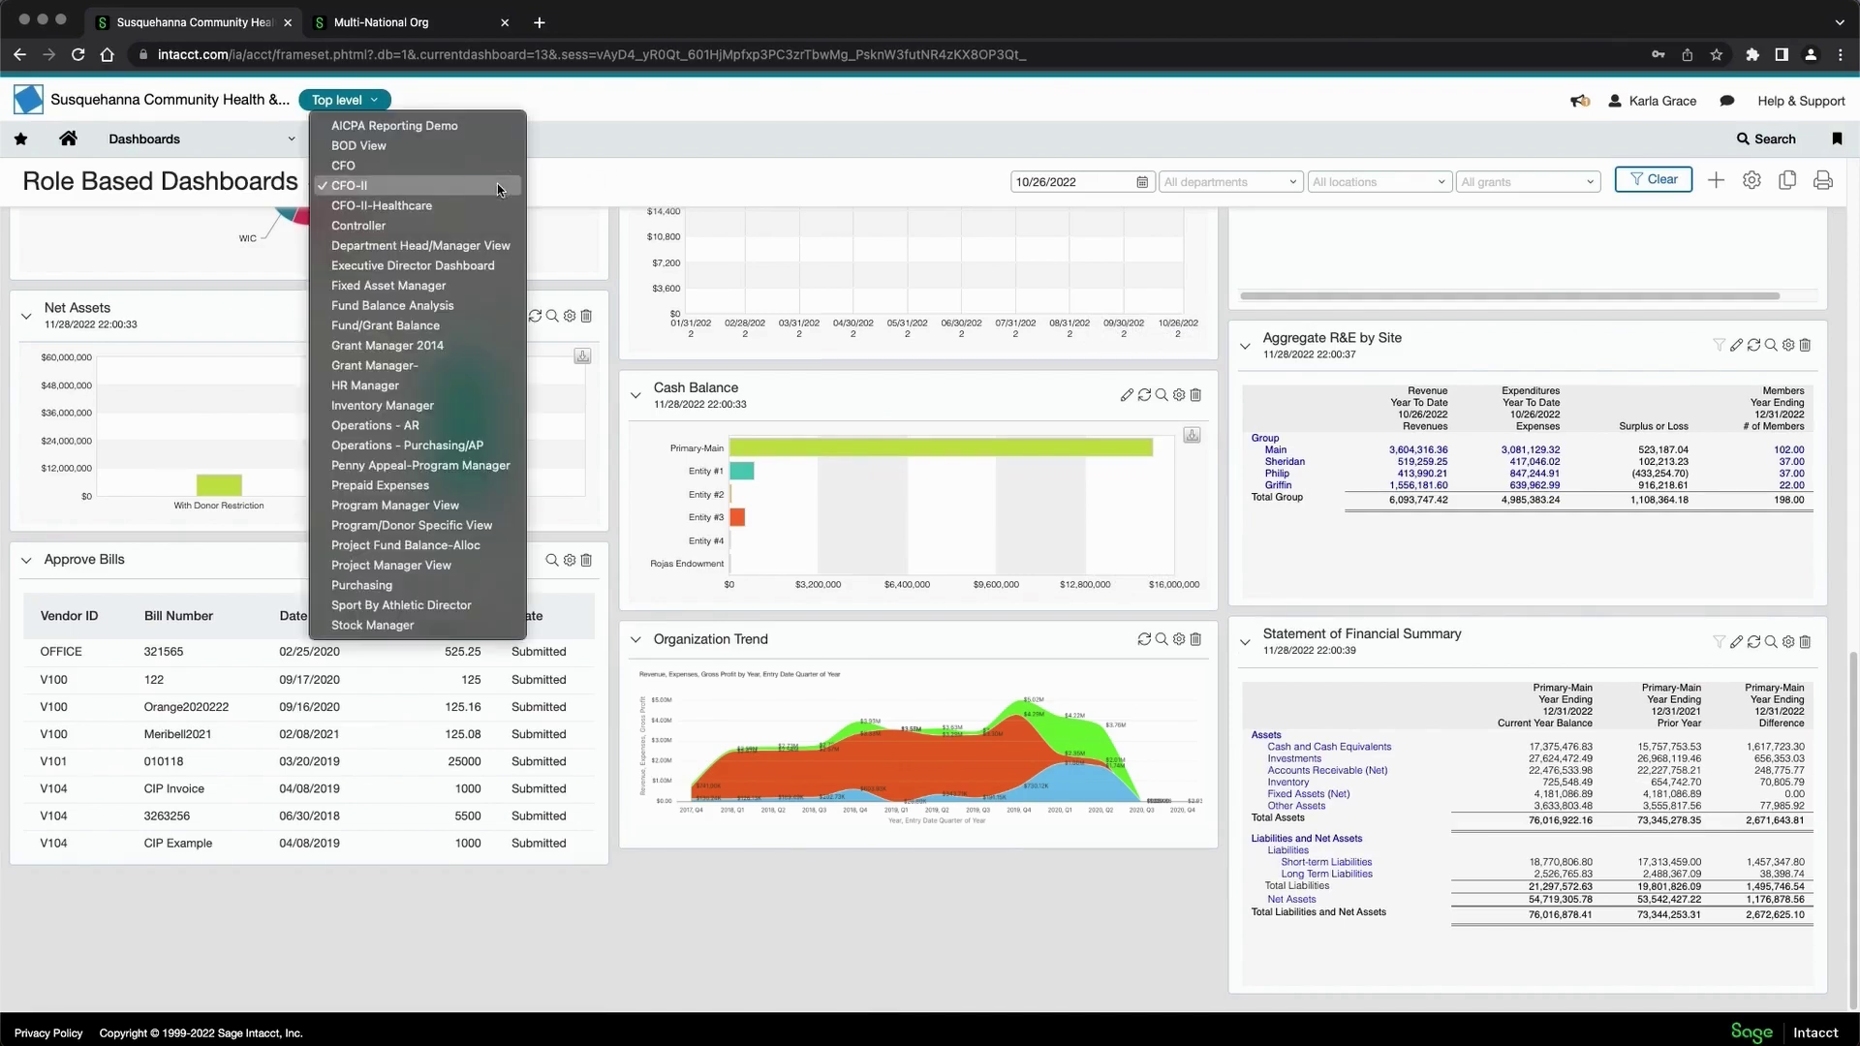
left_click(422, 330)
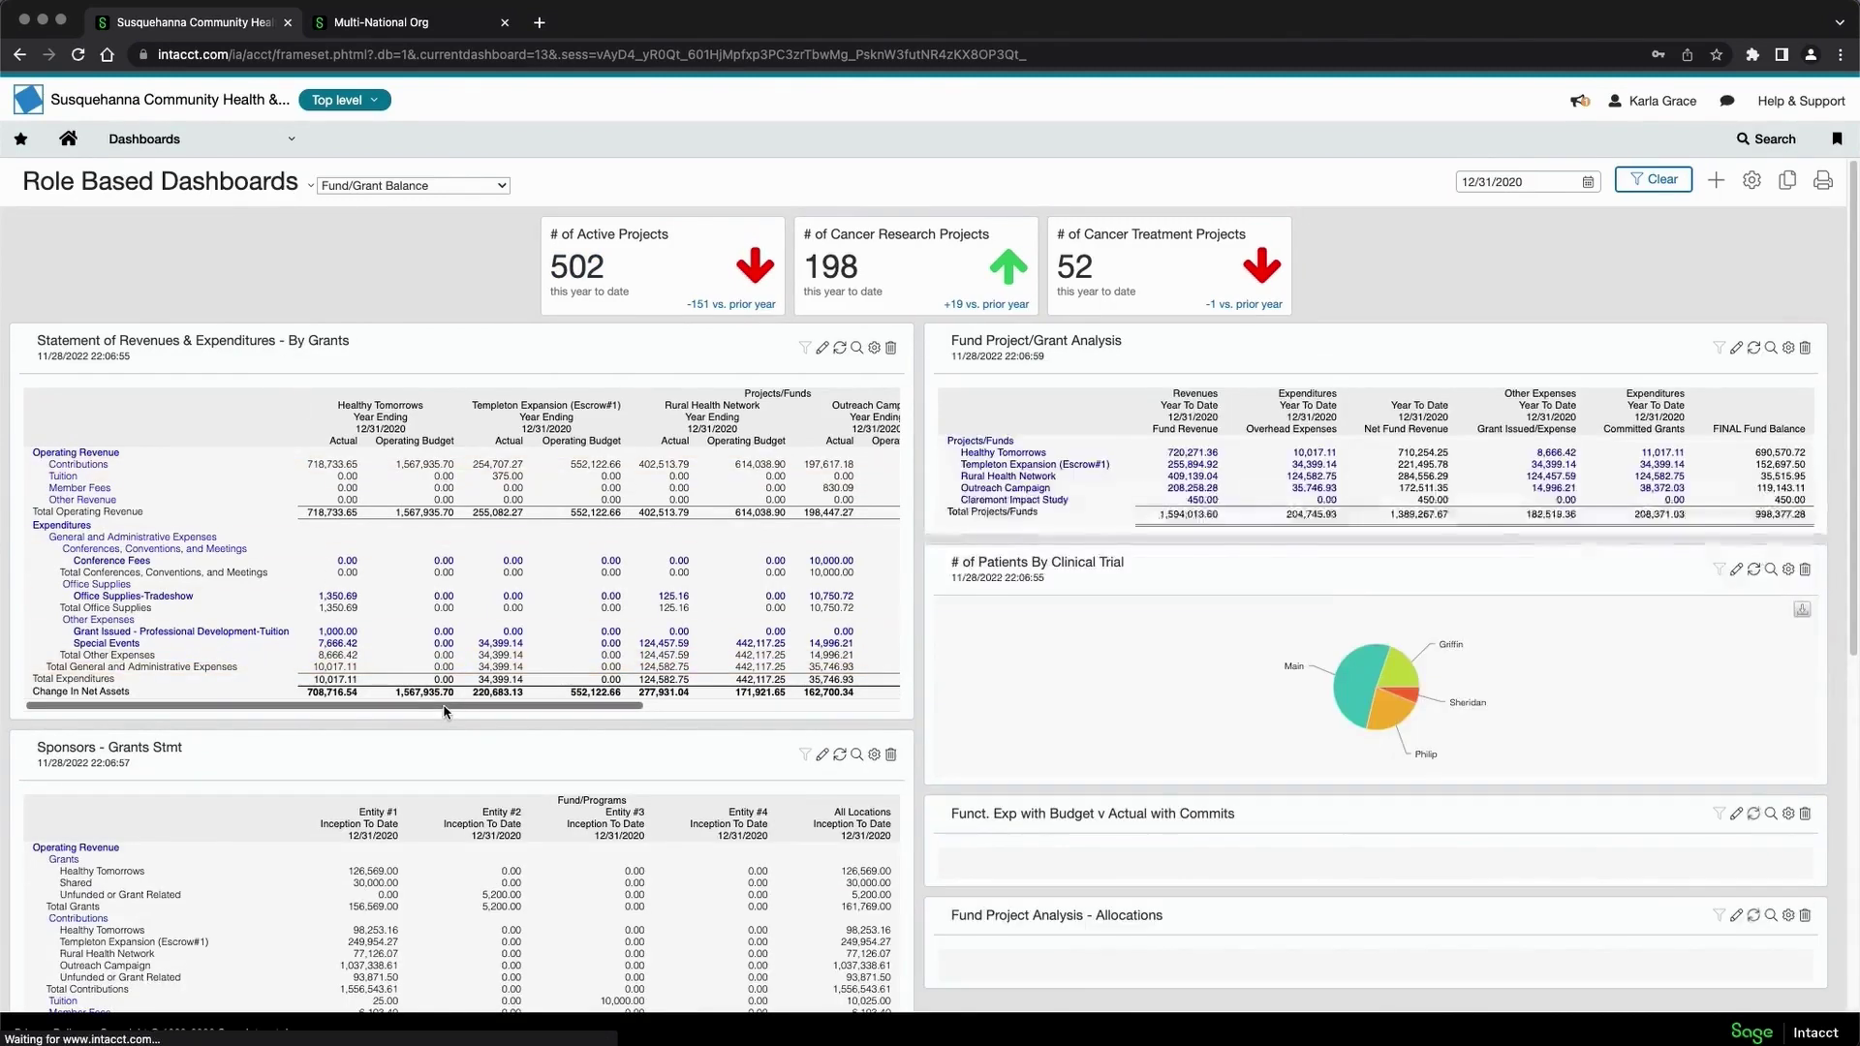
left_click(858, 348)
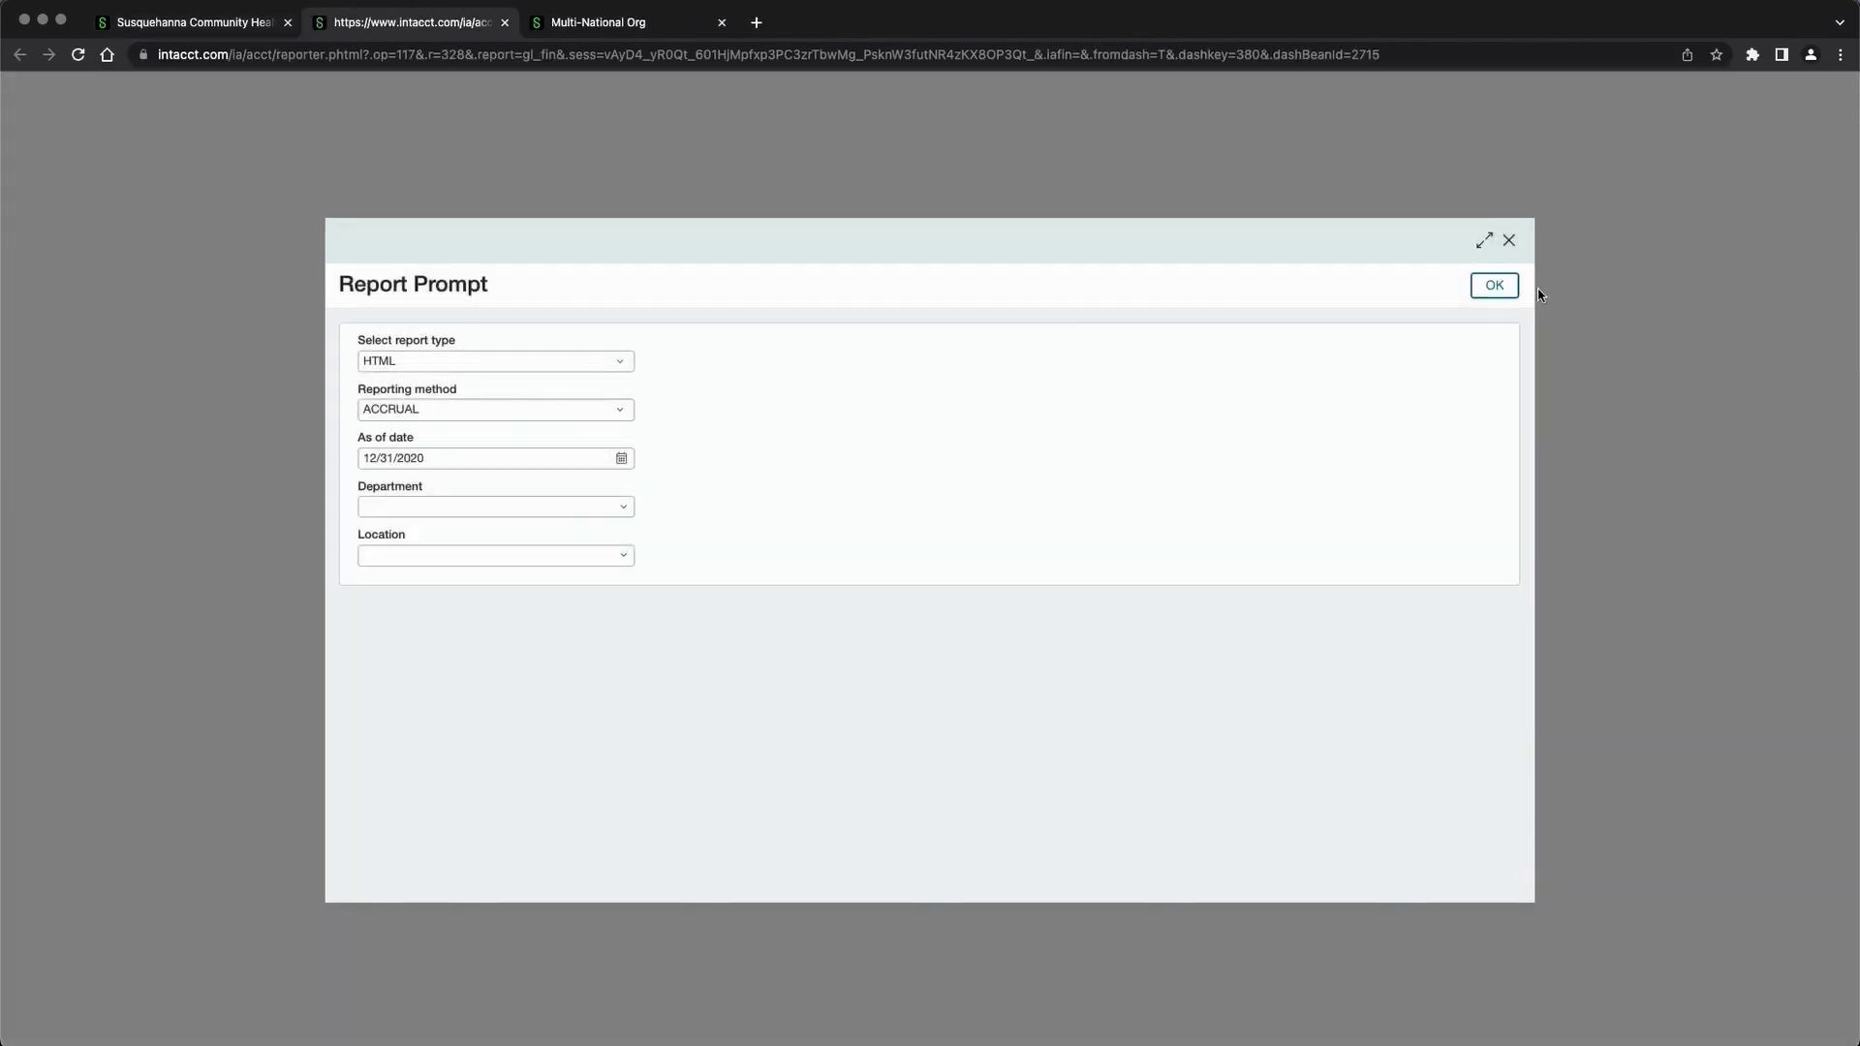
left_click(1477, 286)
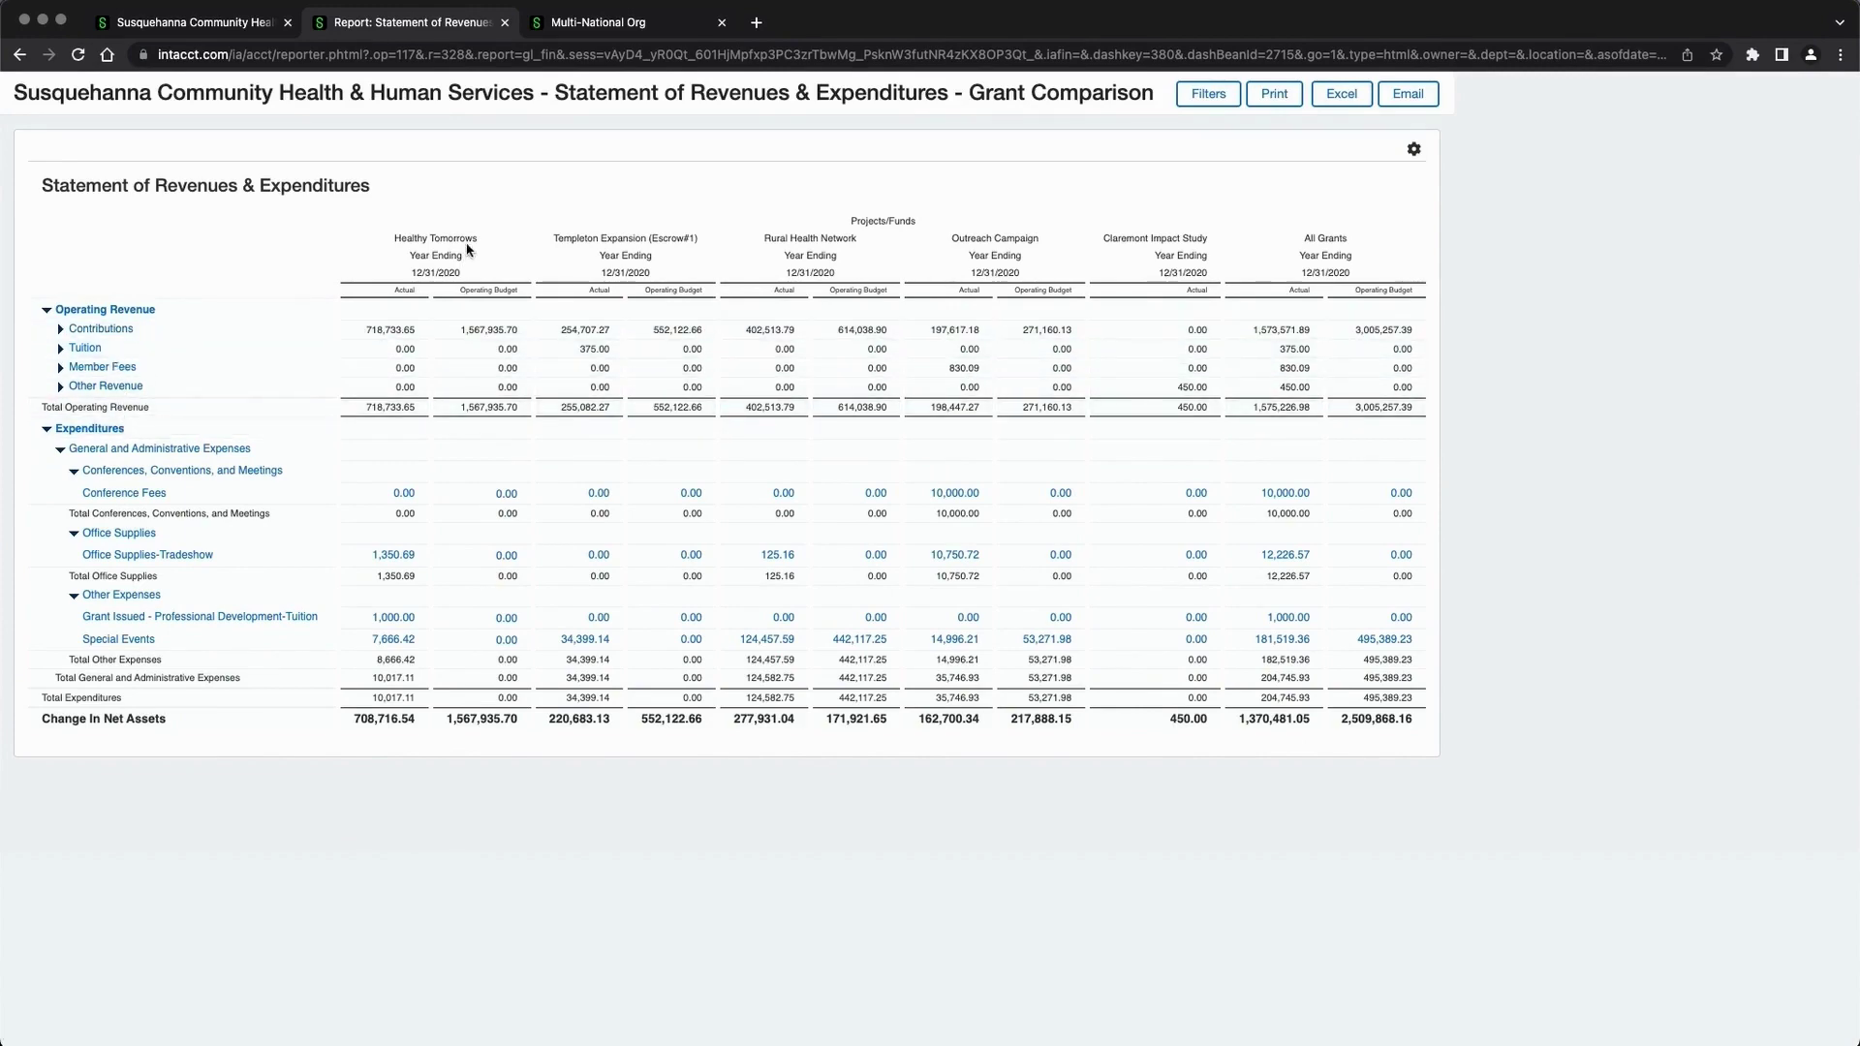
- Return to the Fund/Grant Balance dashboard and review its remaining reports down to the Fund/Project Comparison -Funder statement
left_click(257, 21)
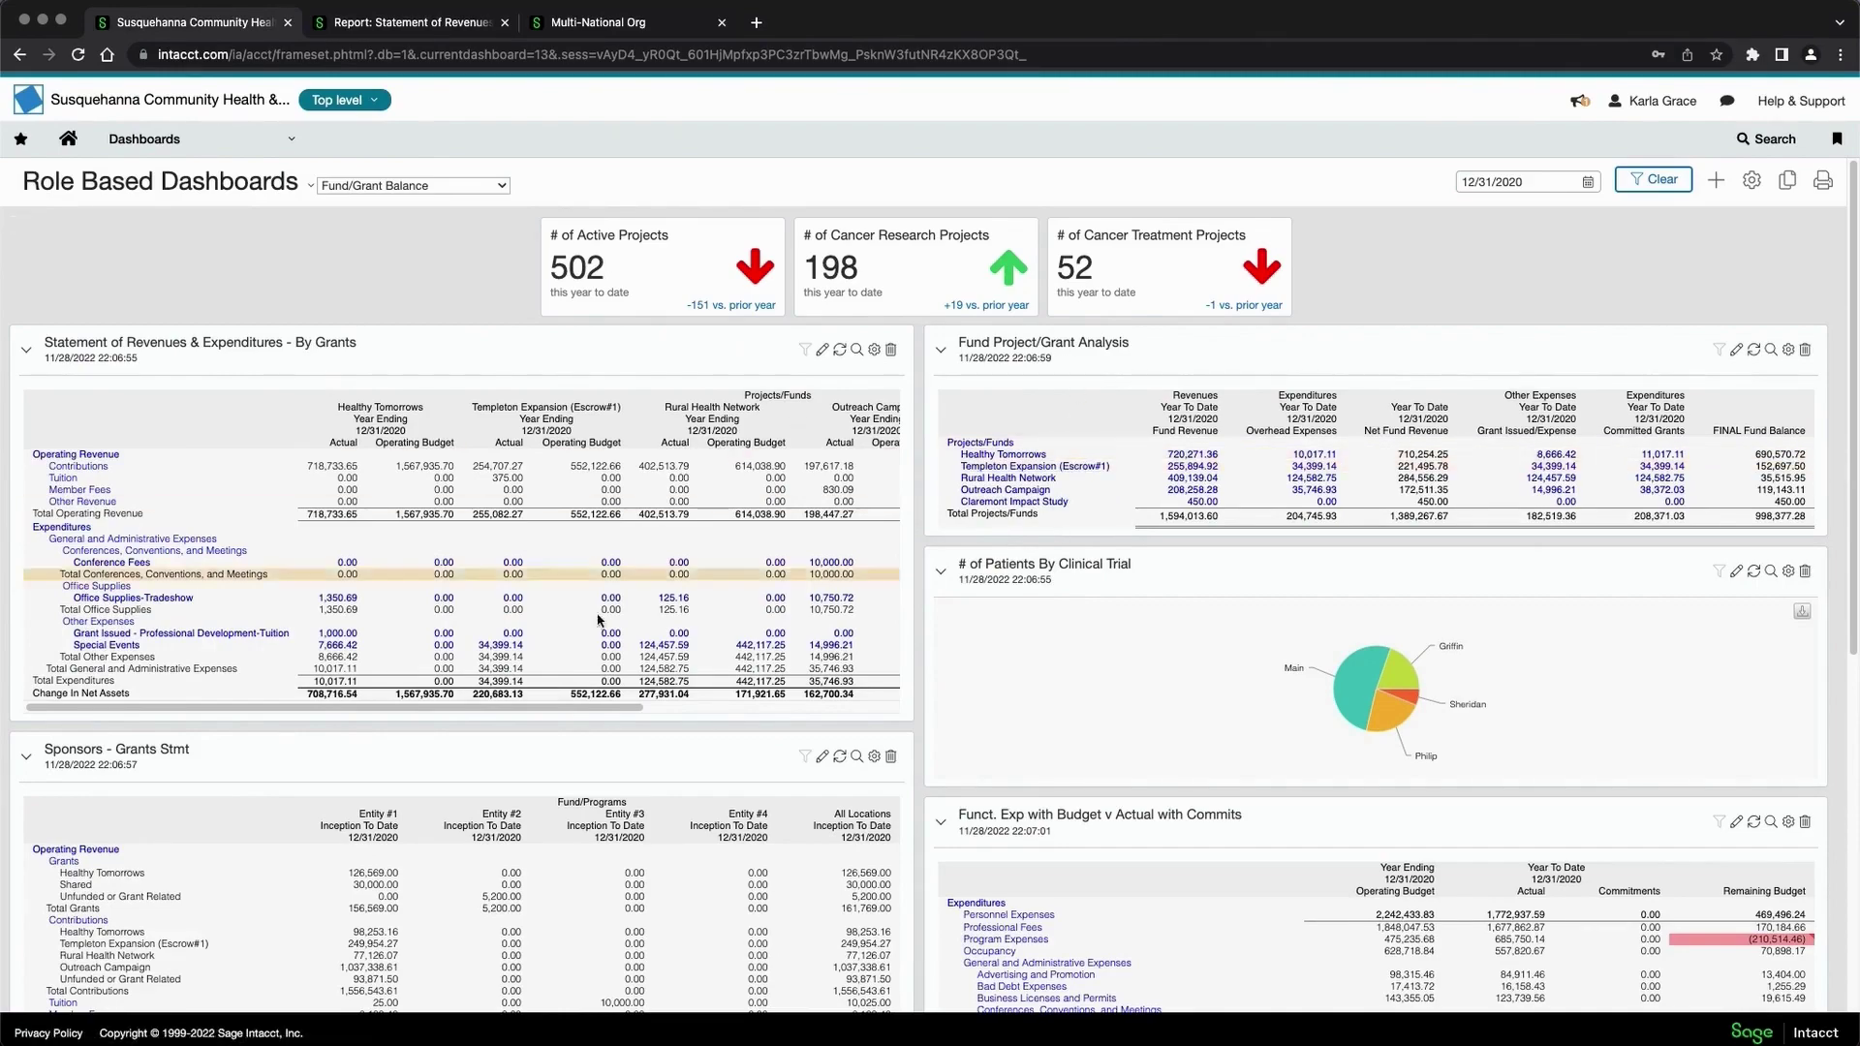
scroll(397, 831, "down", 3)
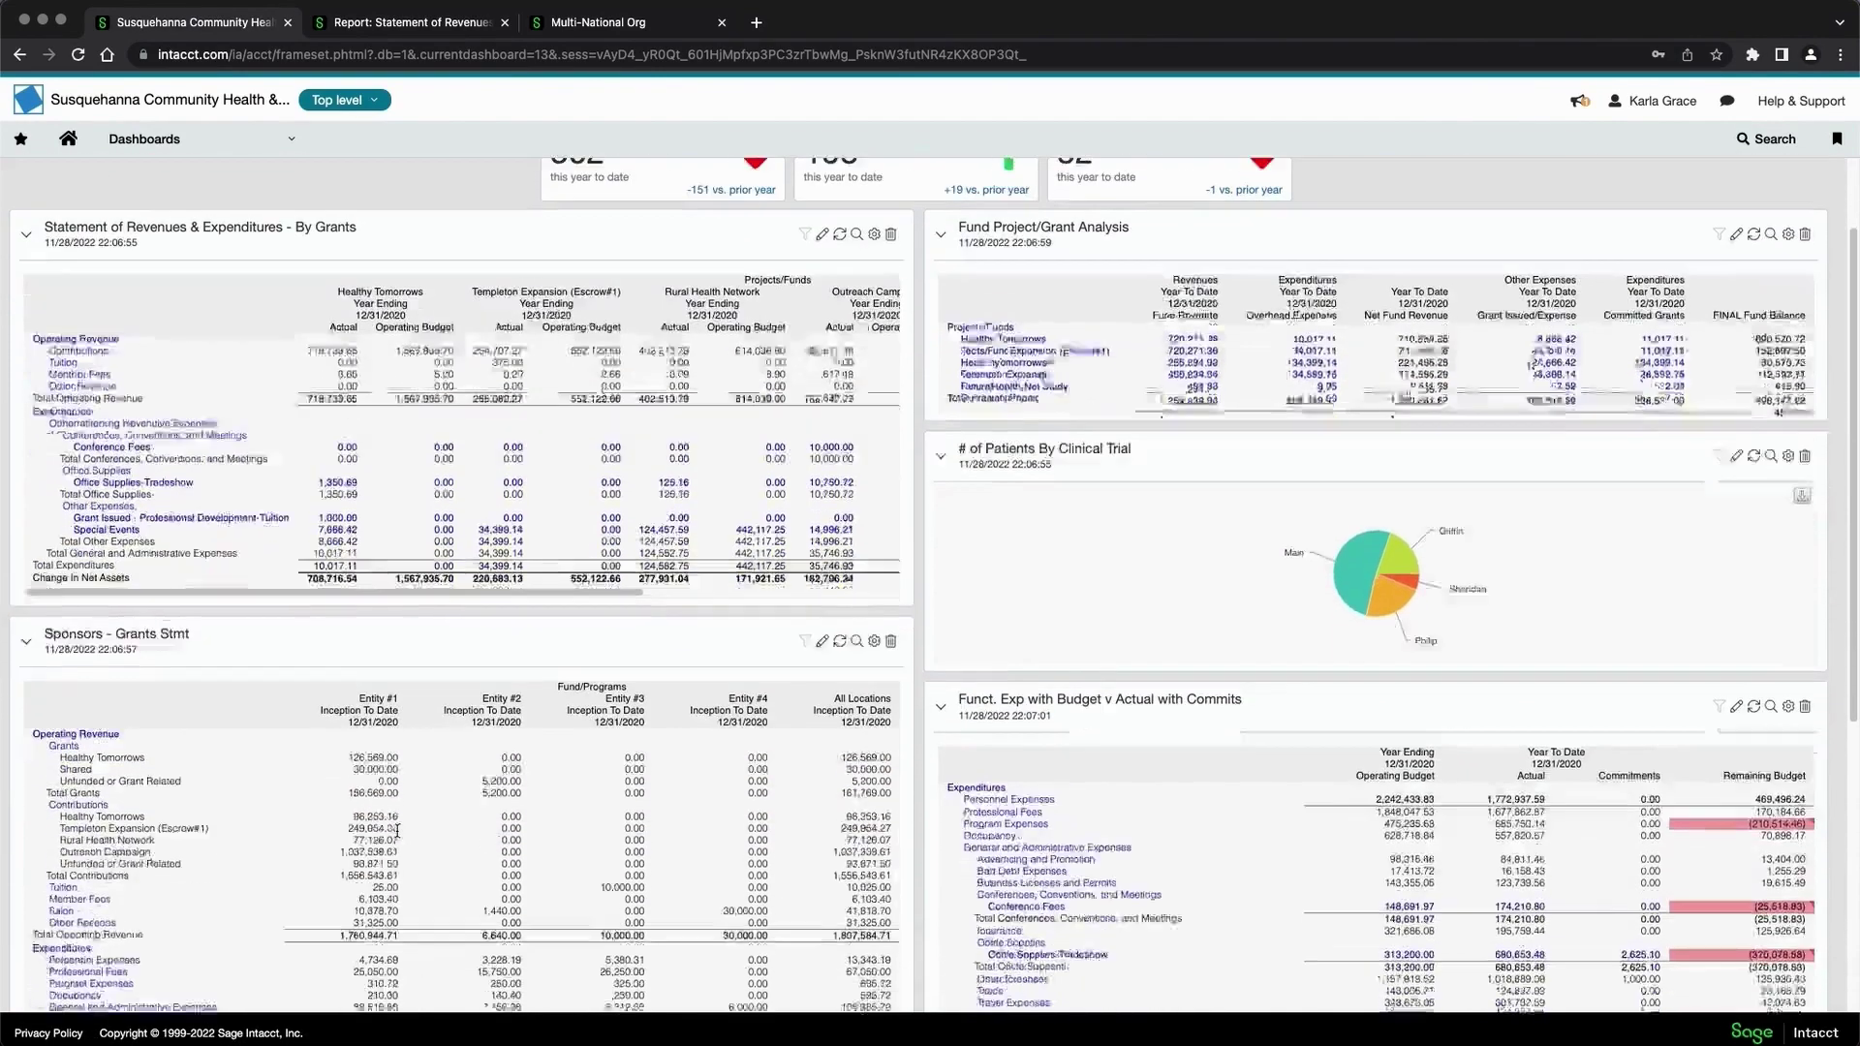
scroll(398, 831, "down", 3)
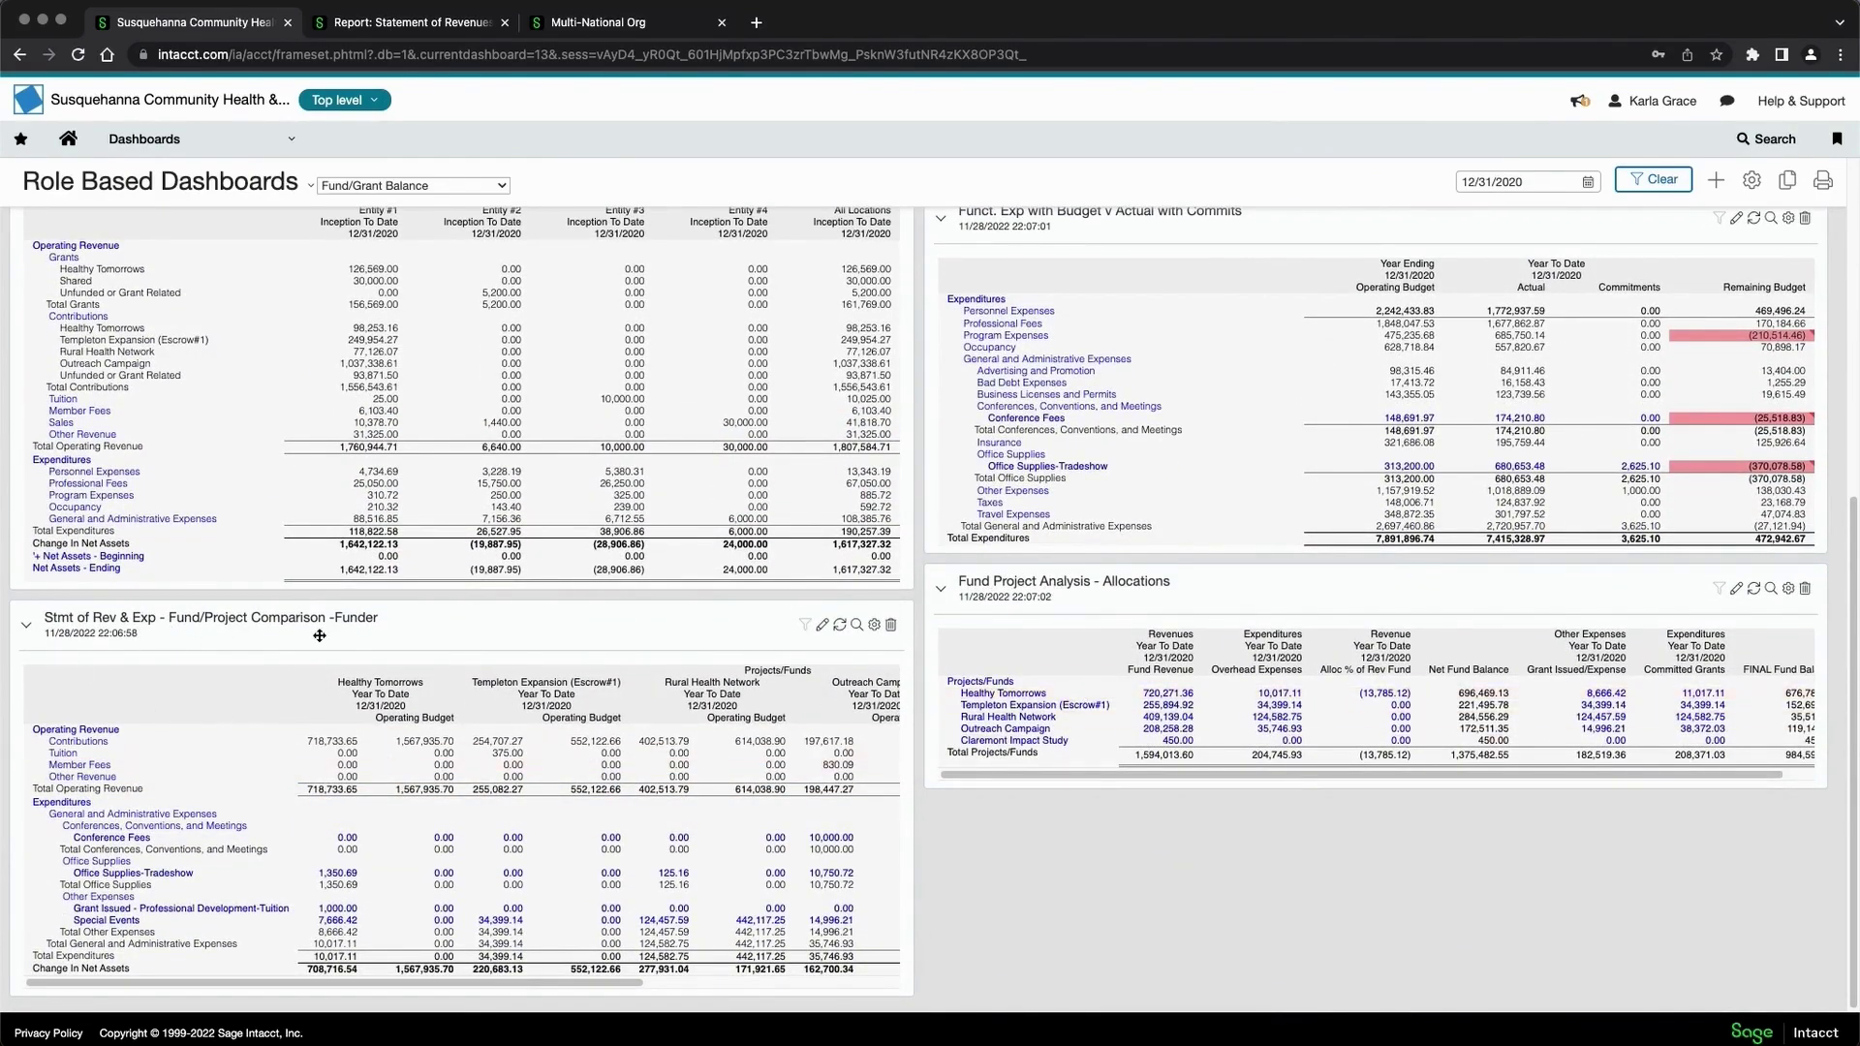
scroll(325, 668, "down", 1)
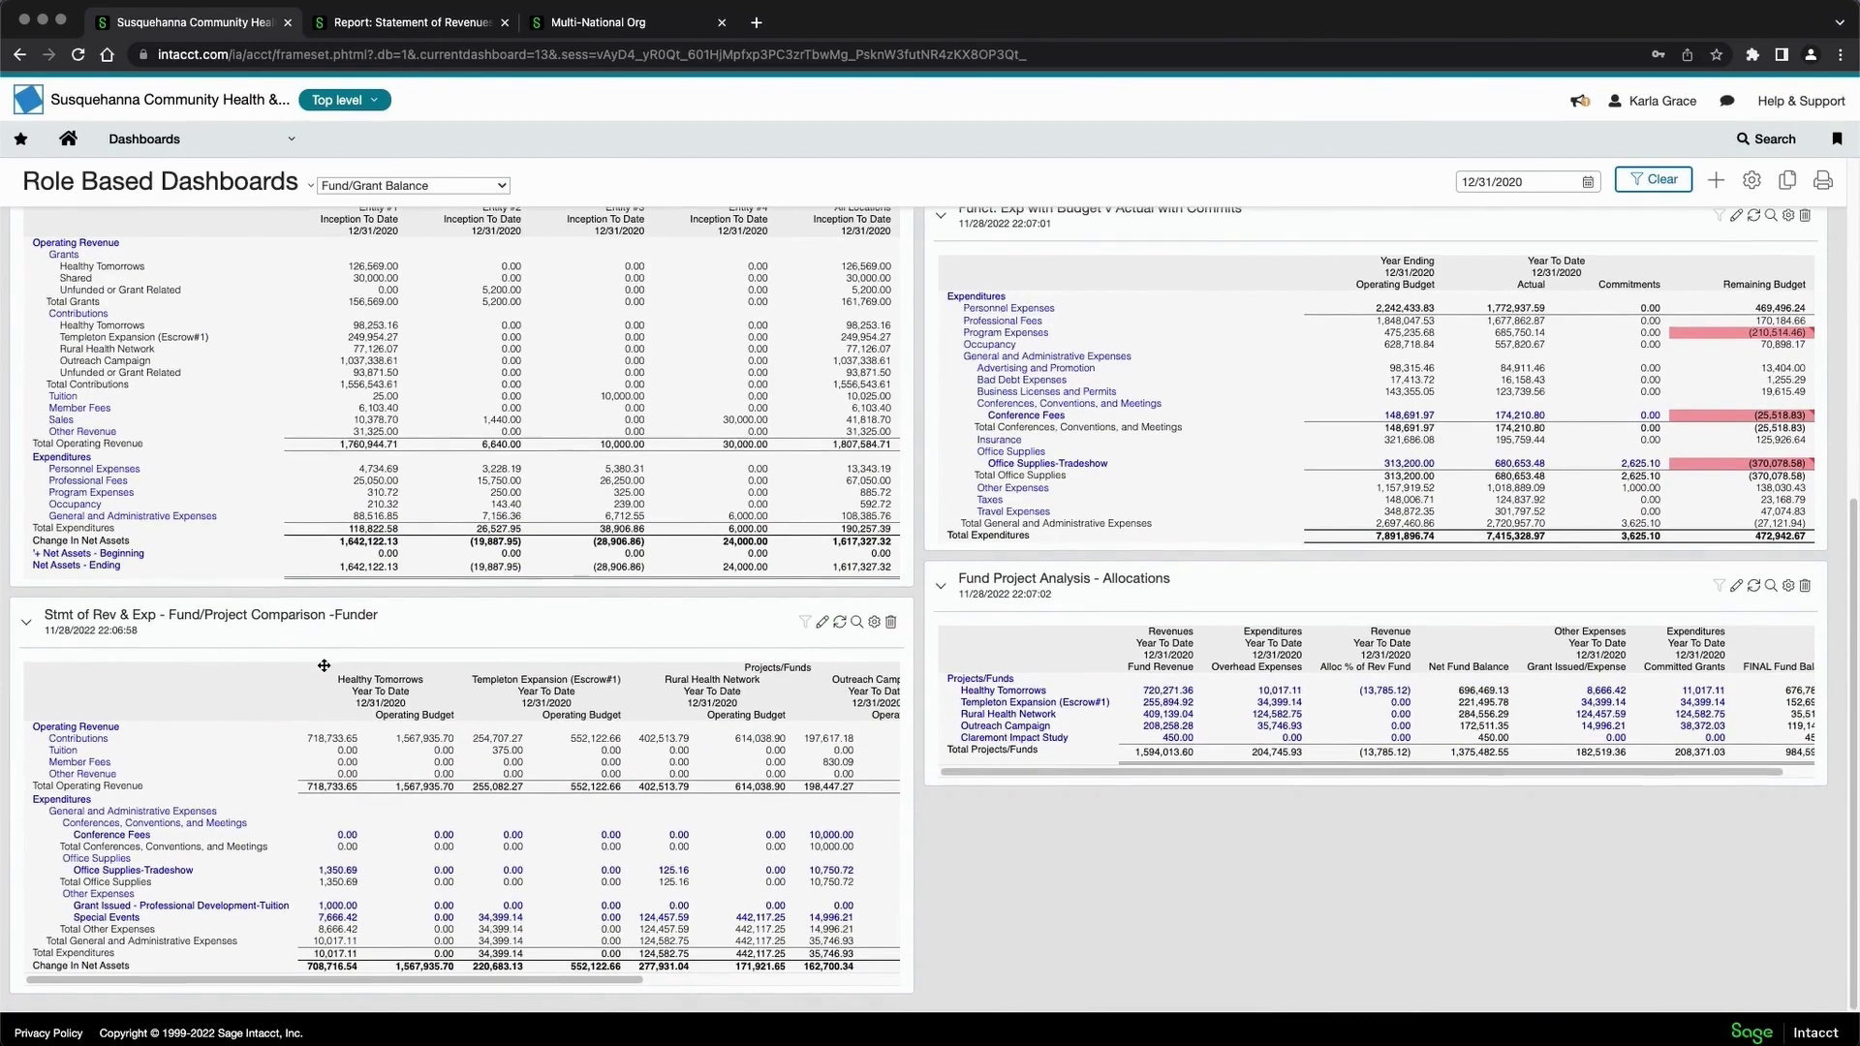
- Browse the available dashboard groups and open the Compliance (Remote Audit) dashboard
left_click(497, 186)
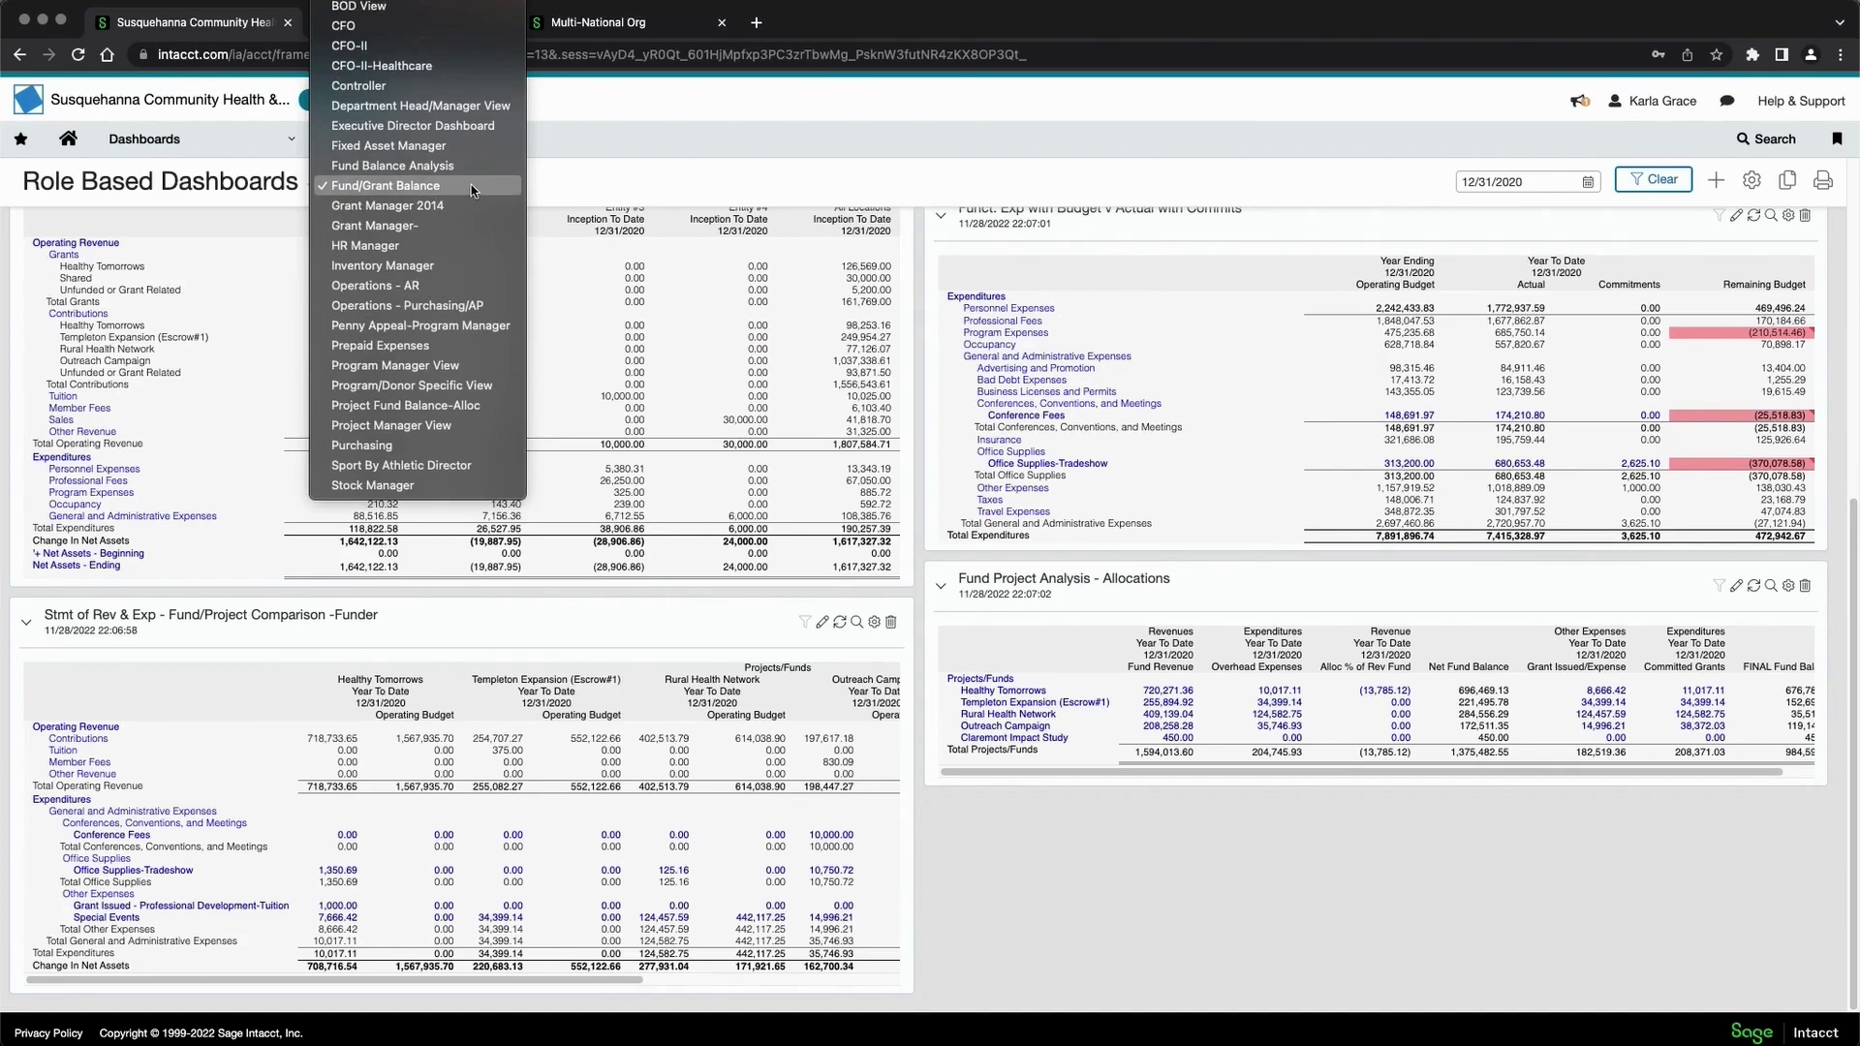
left_click(256, 143)
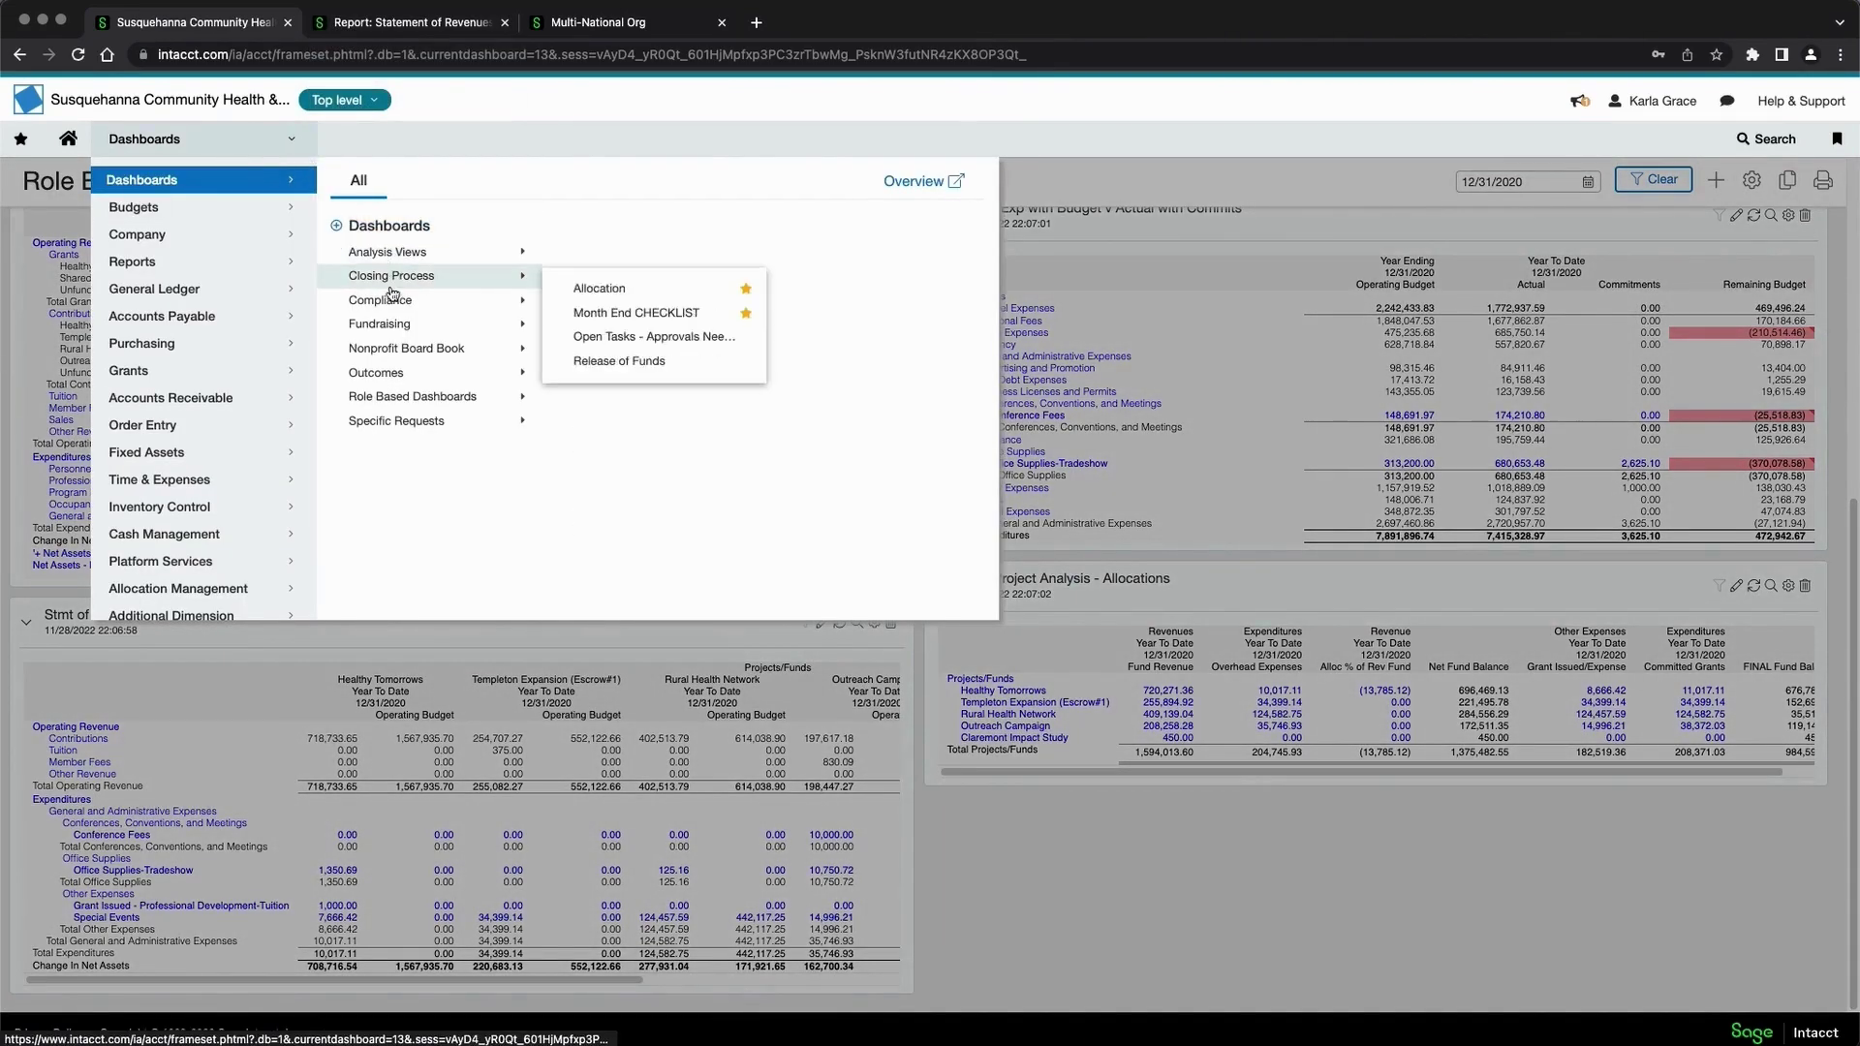
mouse_move(392, 302)
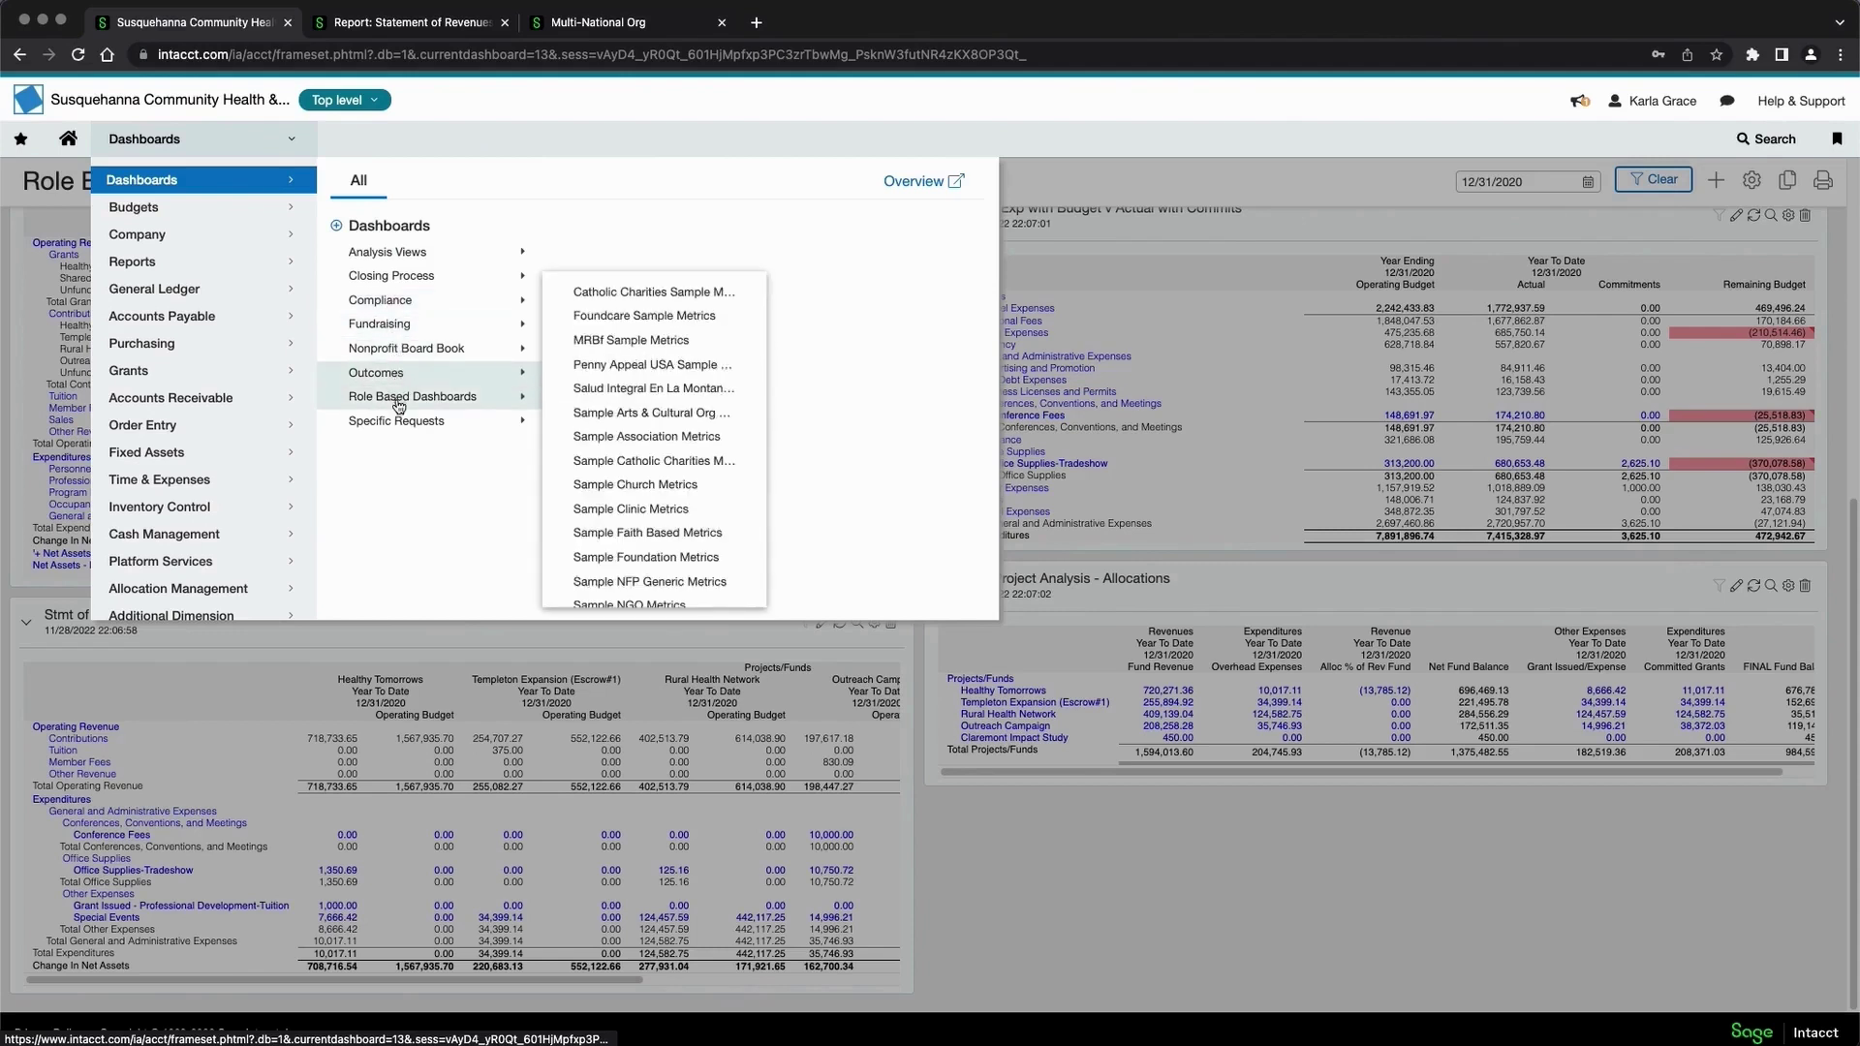
mouse_move(403, 432)
mouse_move(392, 254)
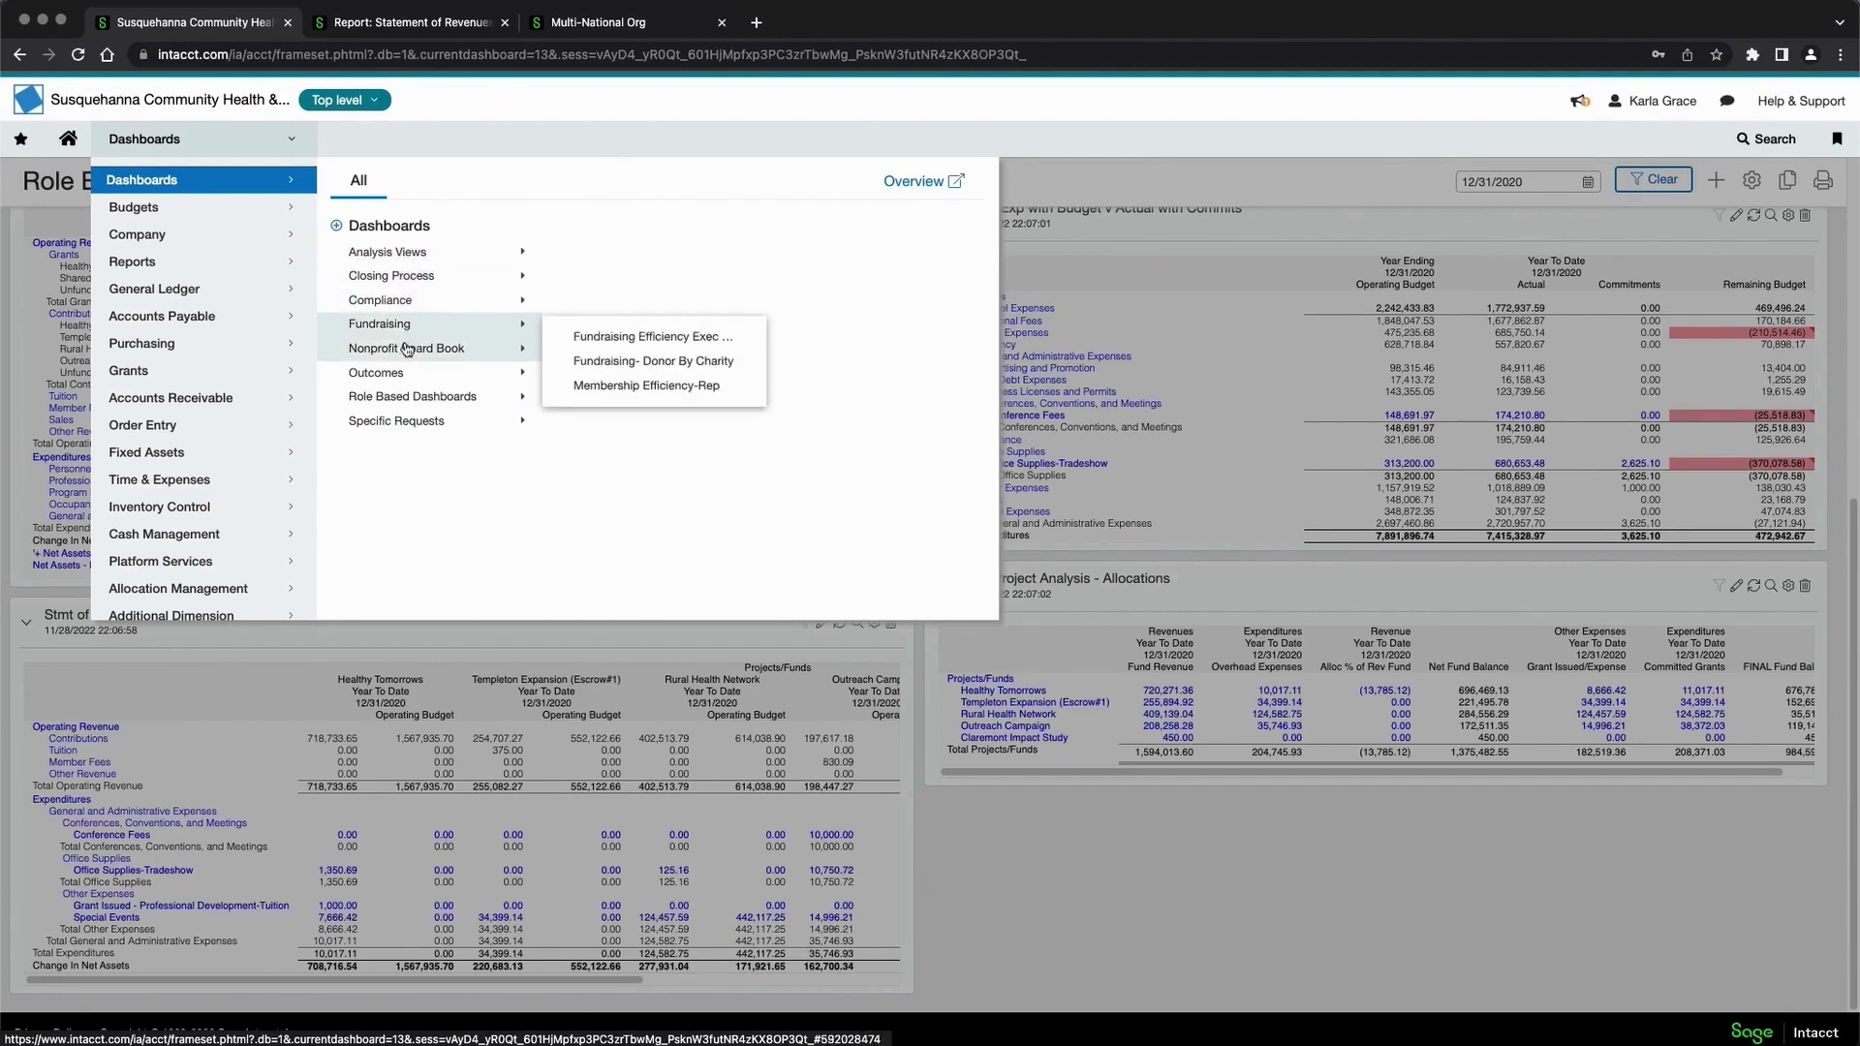
mouse_move(405, 377)
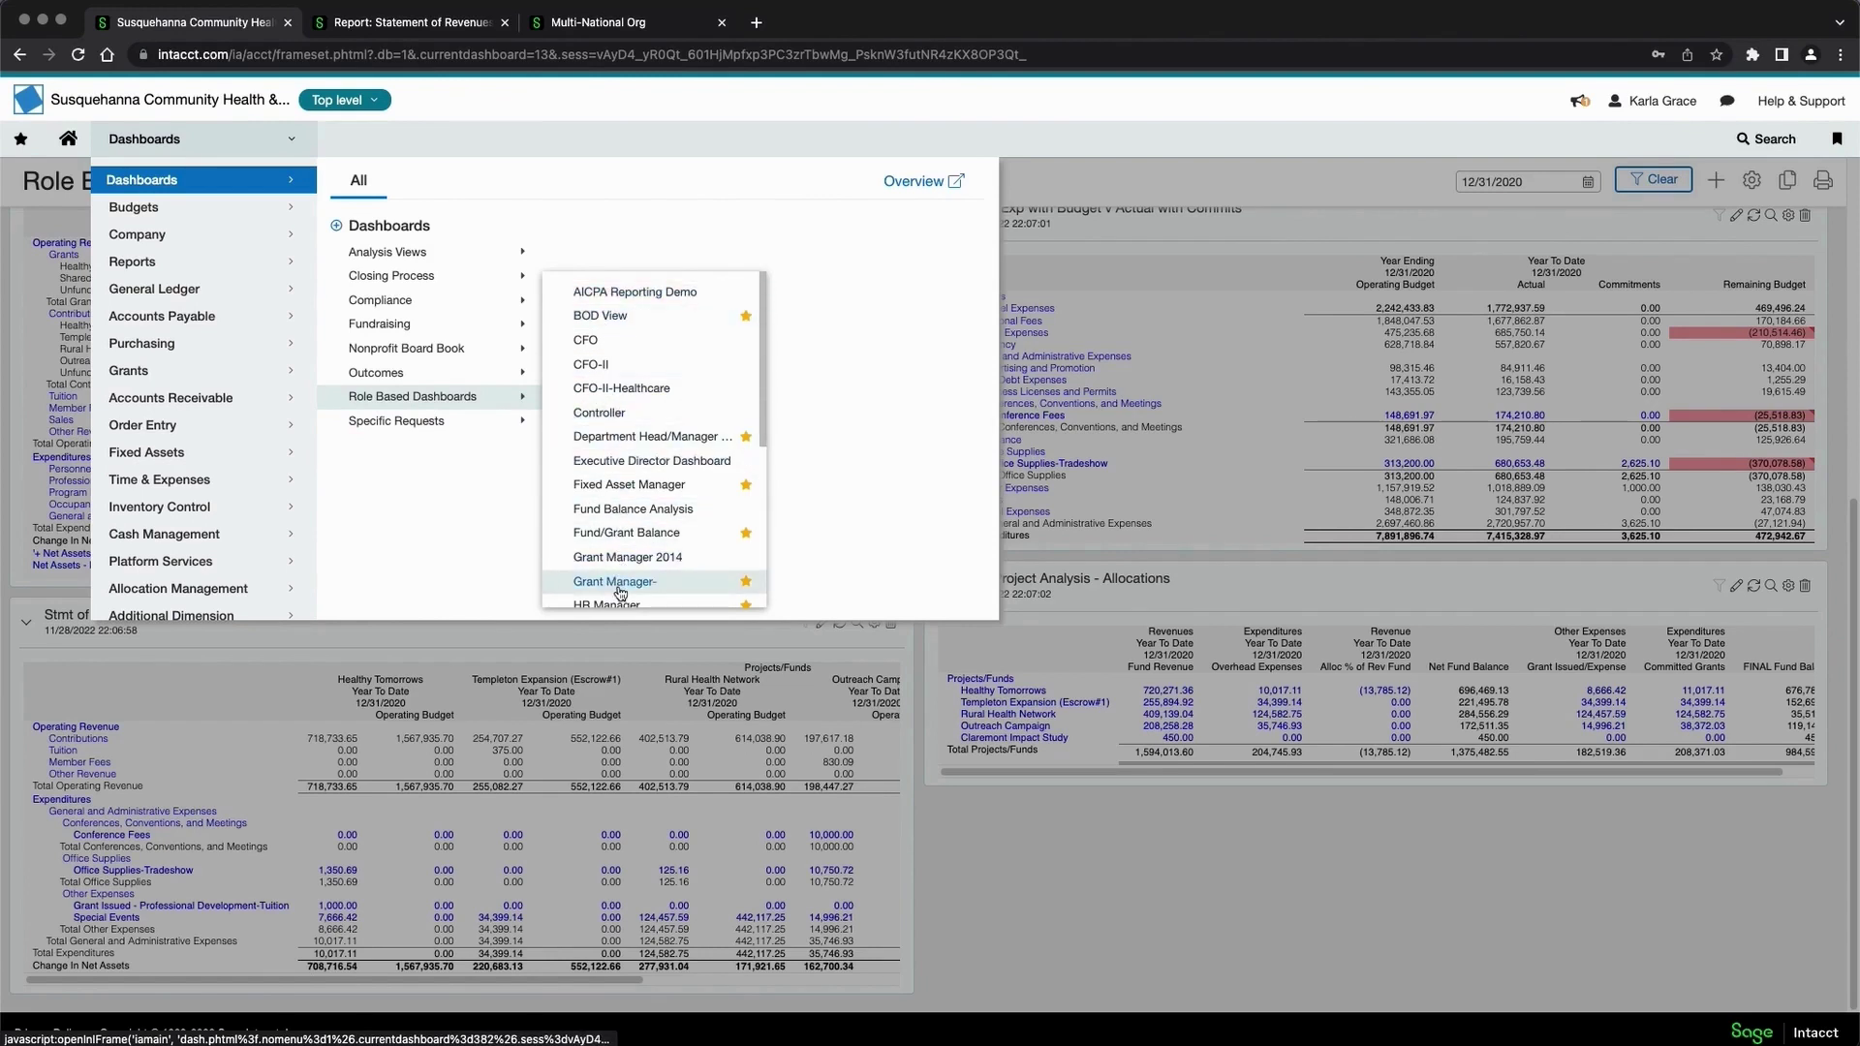
scroll(620, 593, "down", 4)
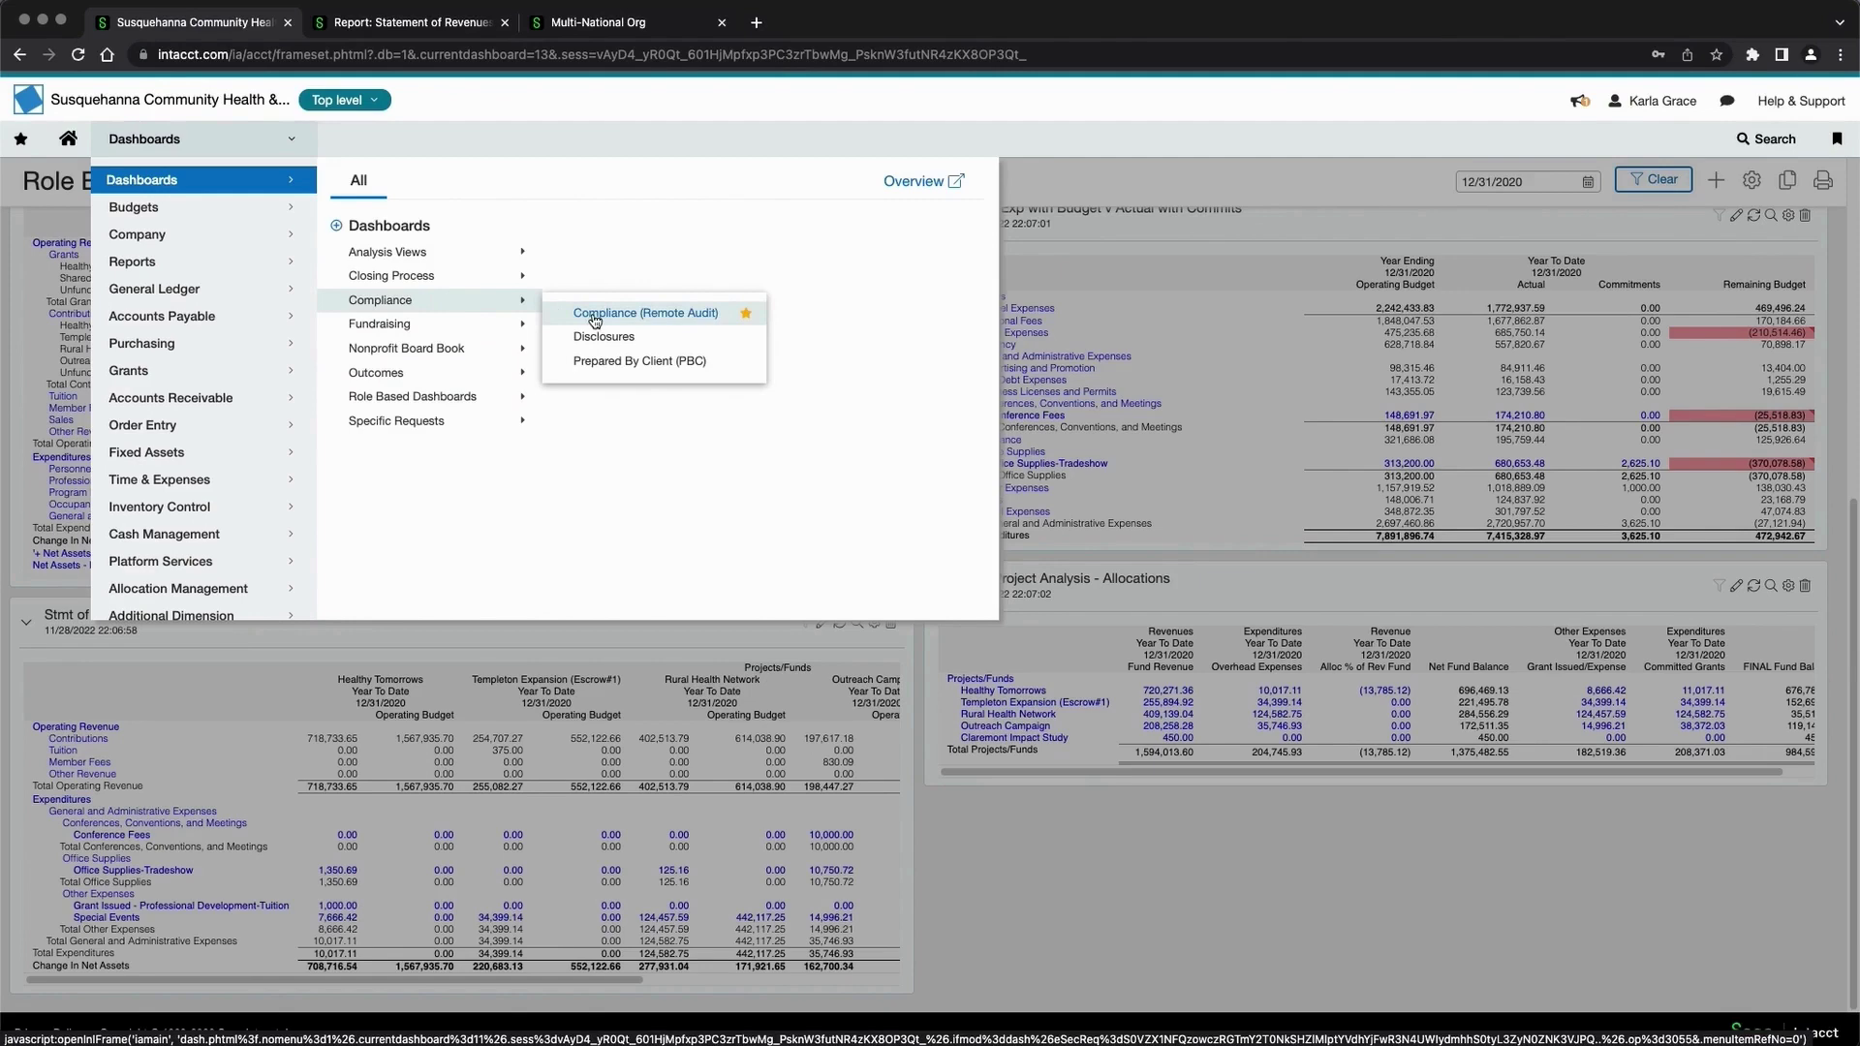
left_click(595, 317)
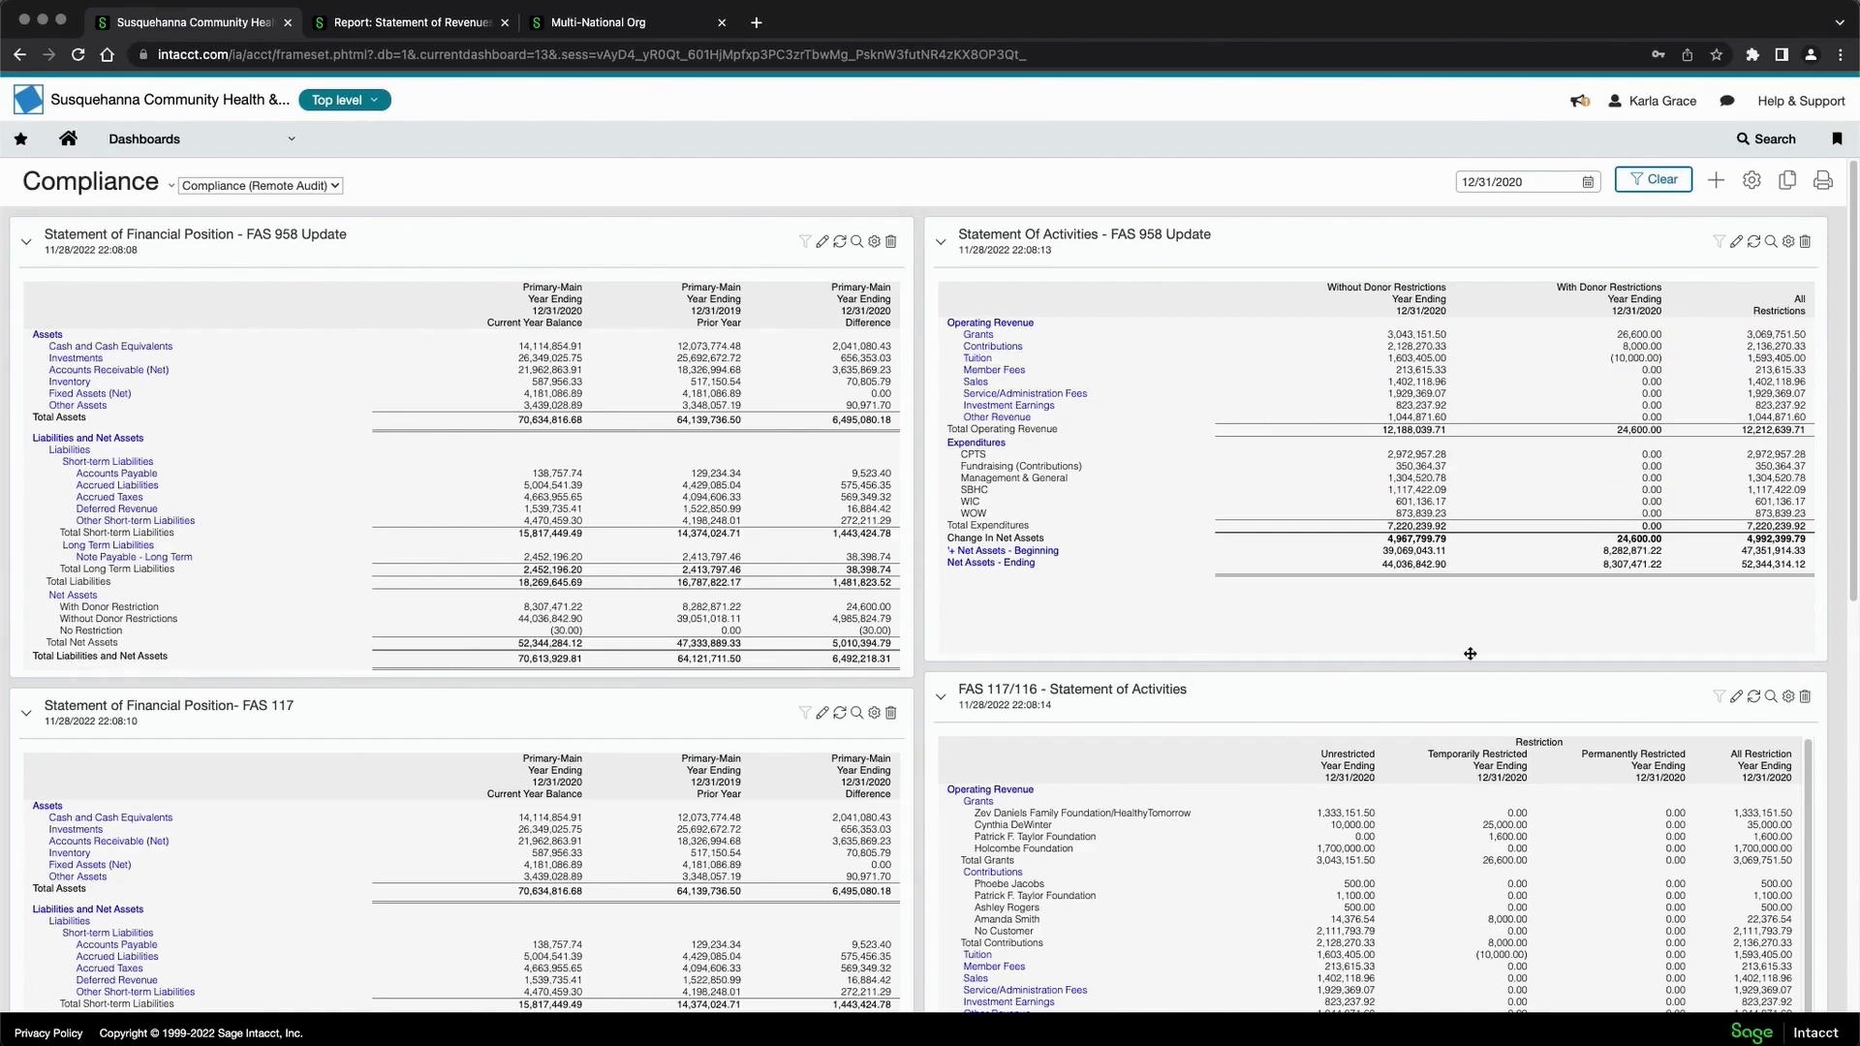
- Review the FAS 958 and FAS 117 financial position and activities statements on the Compliance dashboard
scroll(1470, 653, "down", 3)
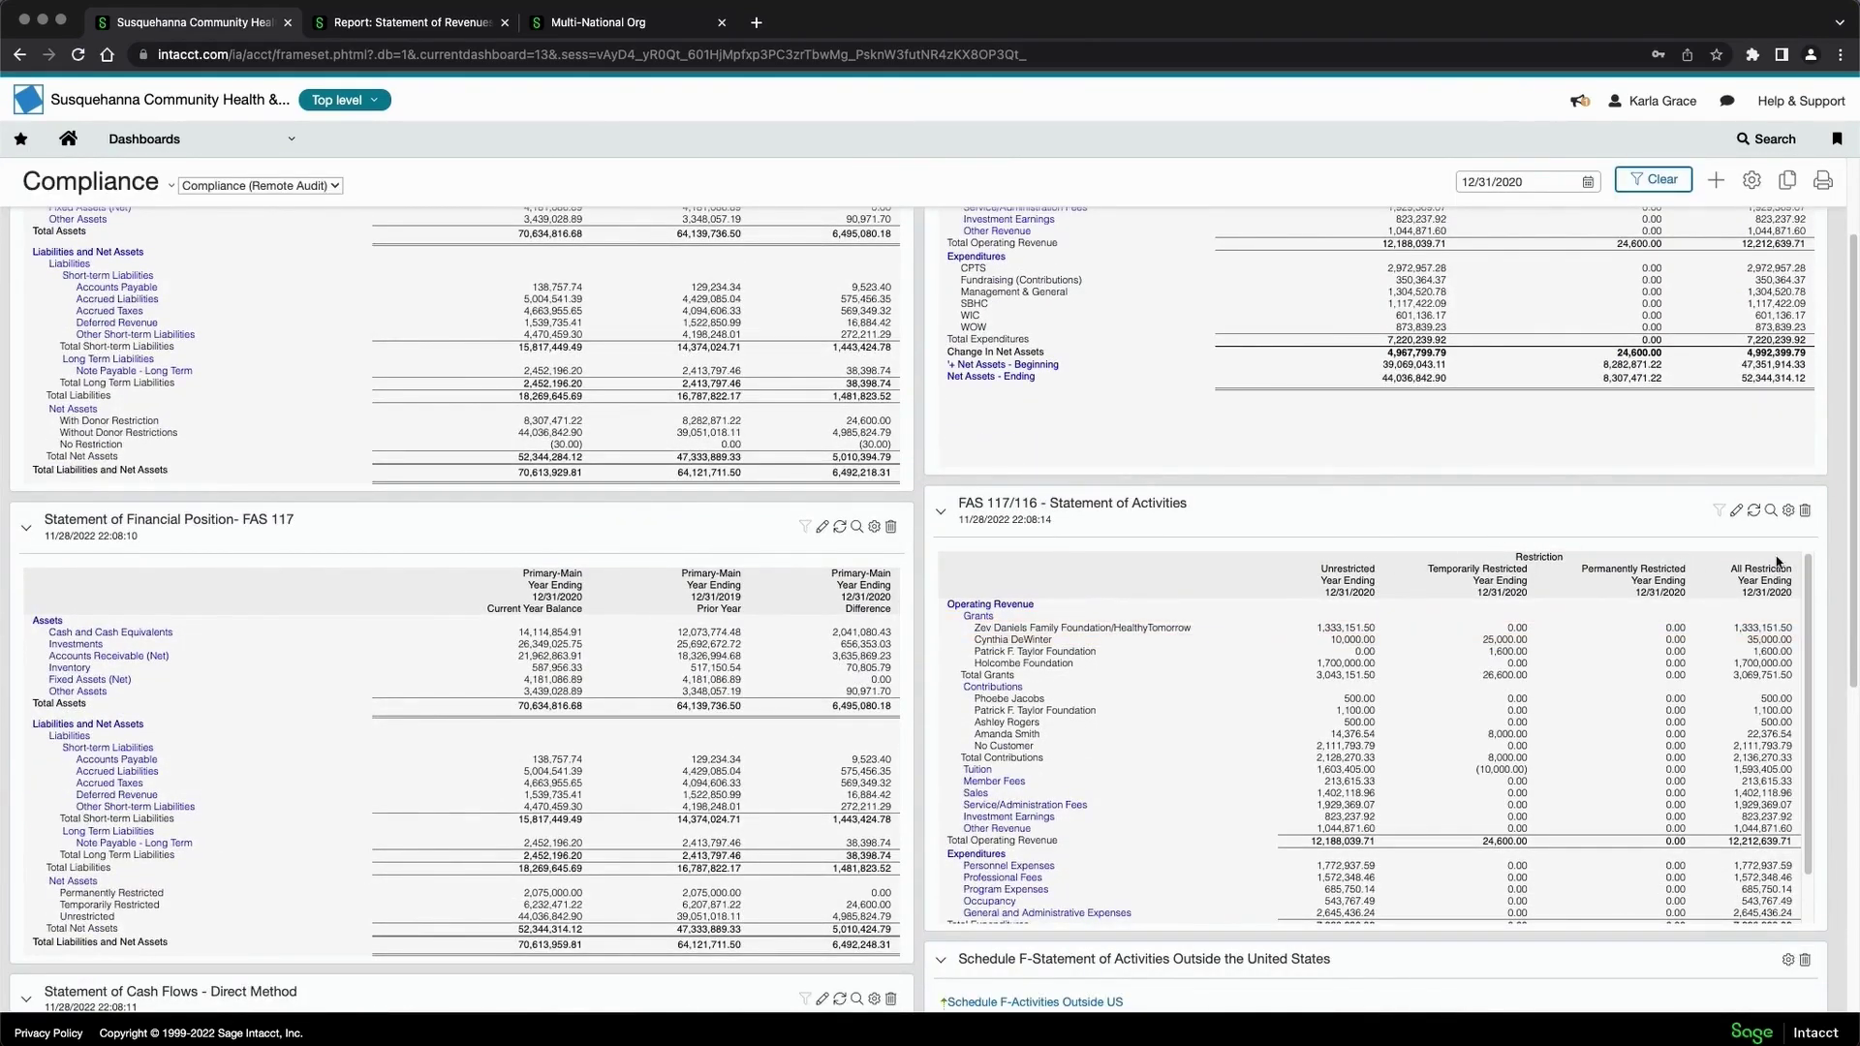
scroll(1199, 501, "up", 3)
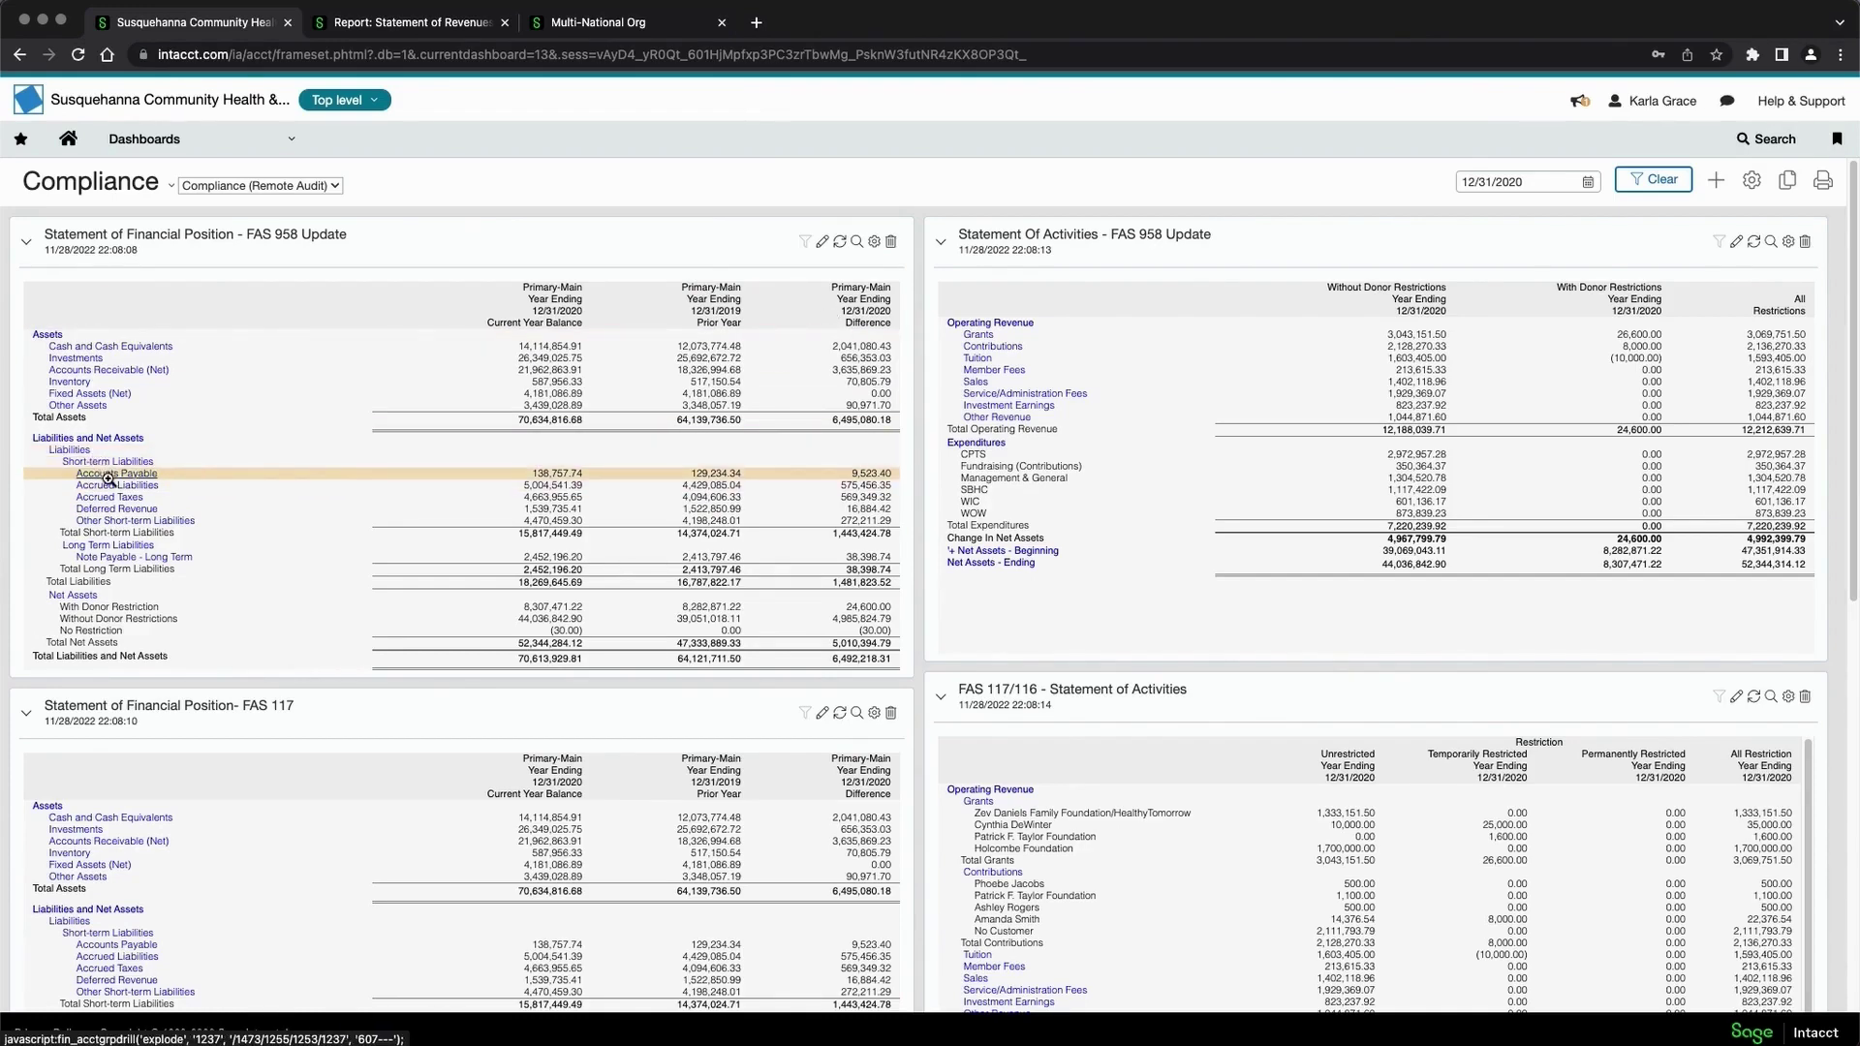
scroll(275, 589, "down", 3)
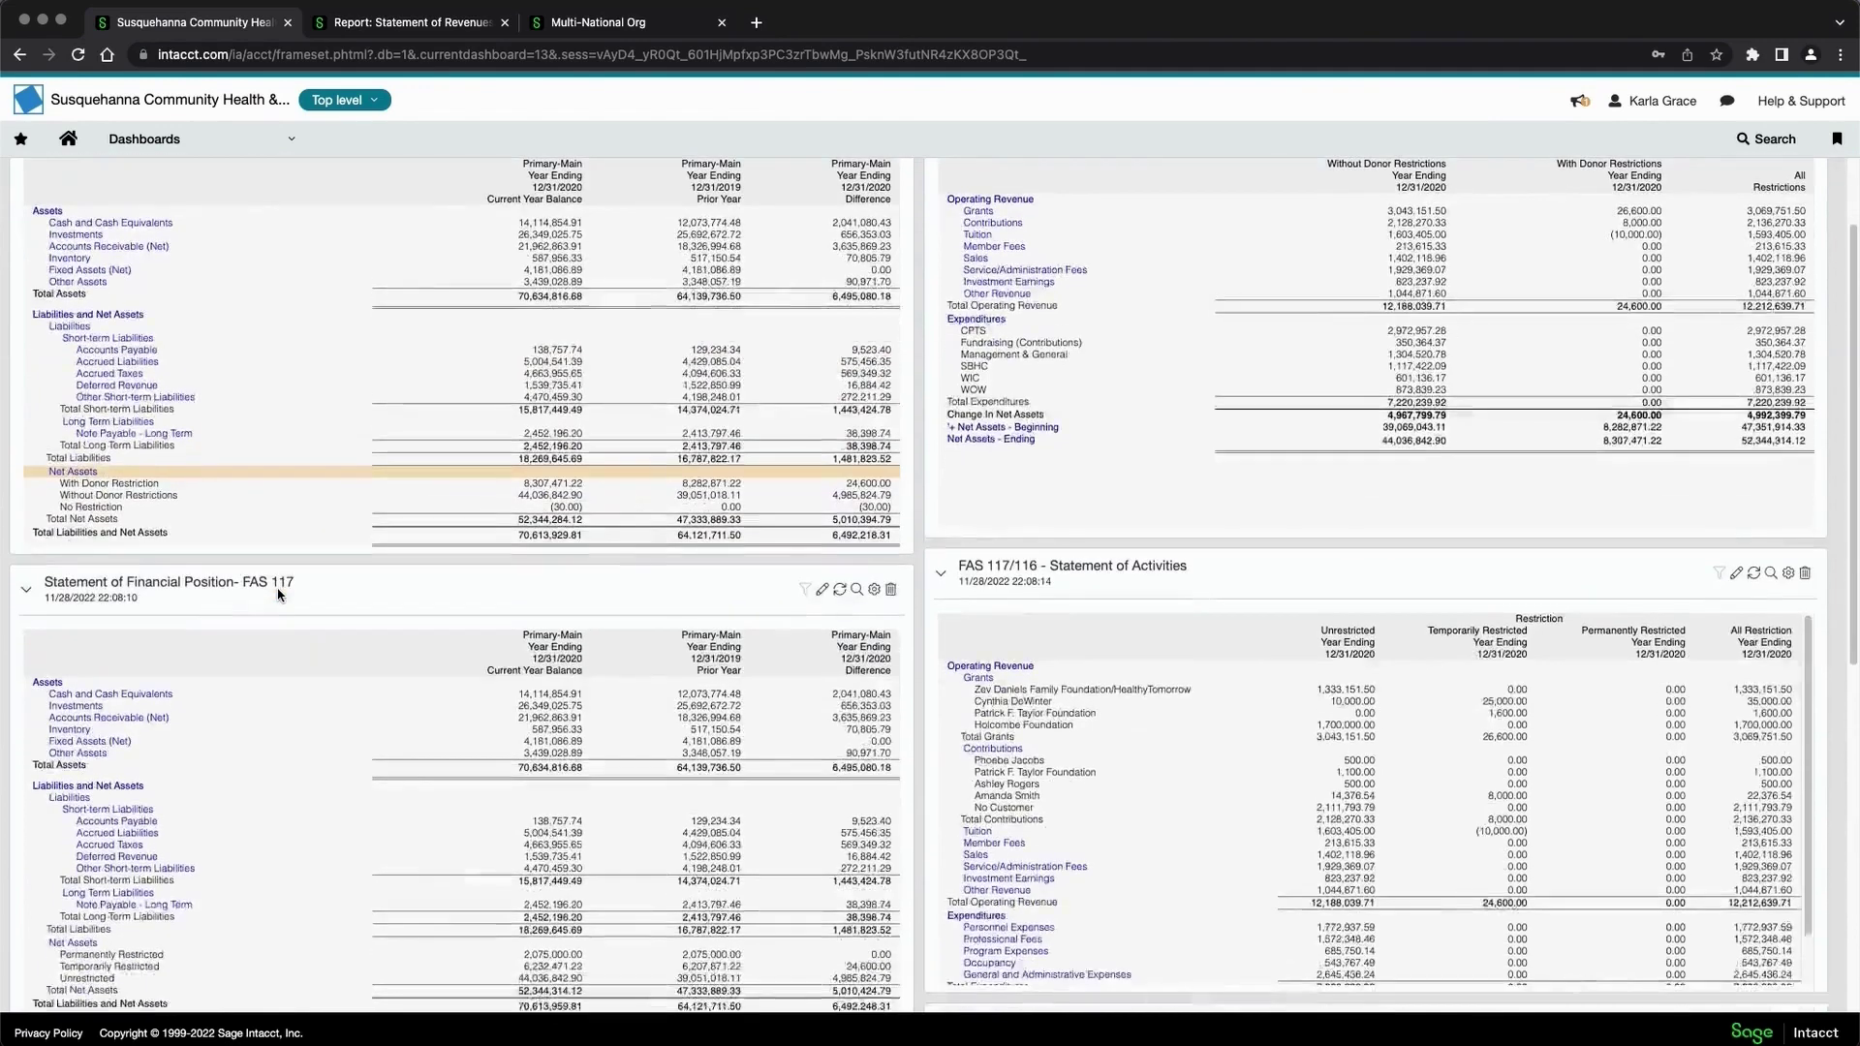
scroll(278, 595, "up", 3)
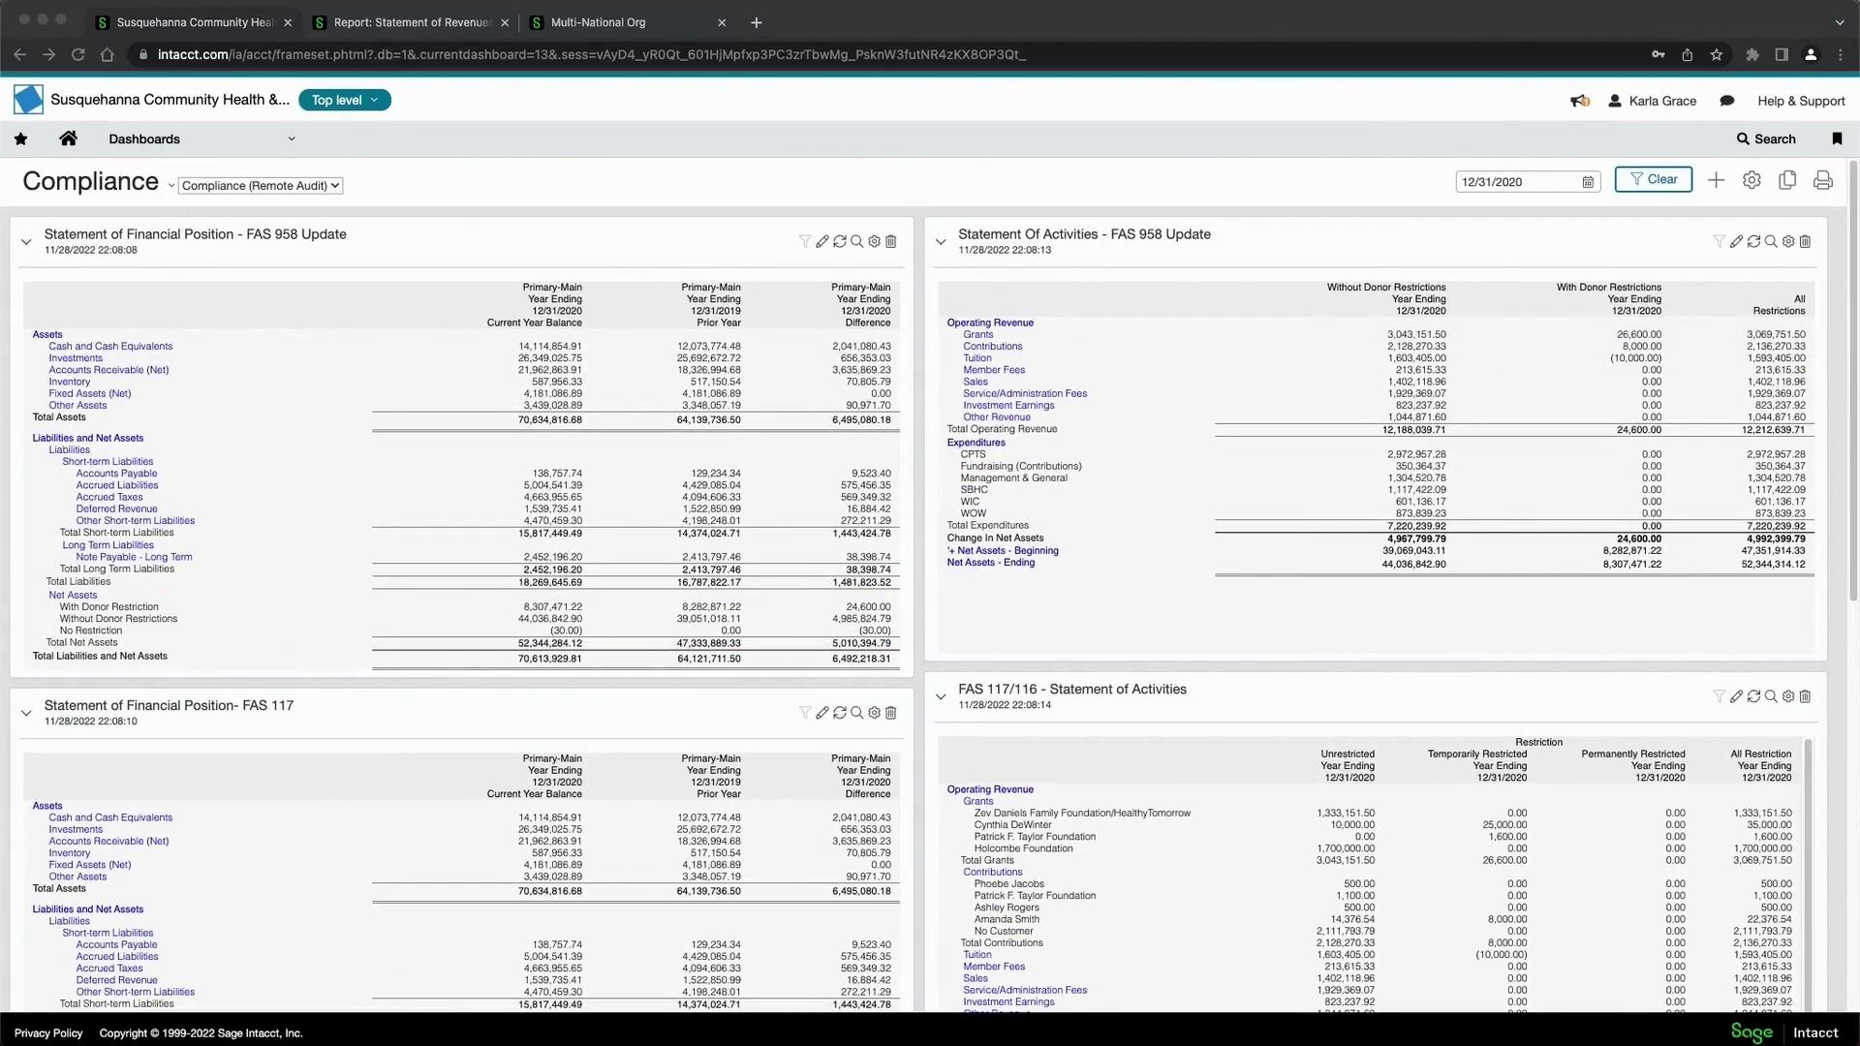
- Open the Compliance dashboard's properties and inspect which filters can be shown at the top of the dashboard
left_click_drag(1859, 170, 711, 175)
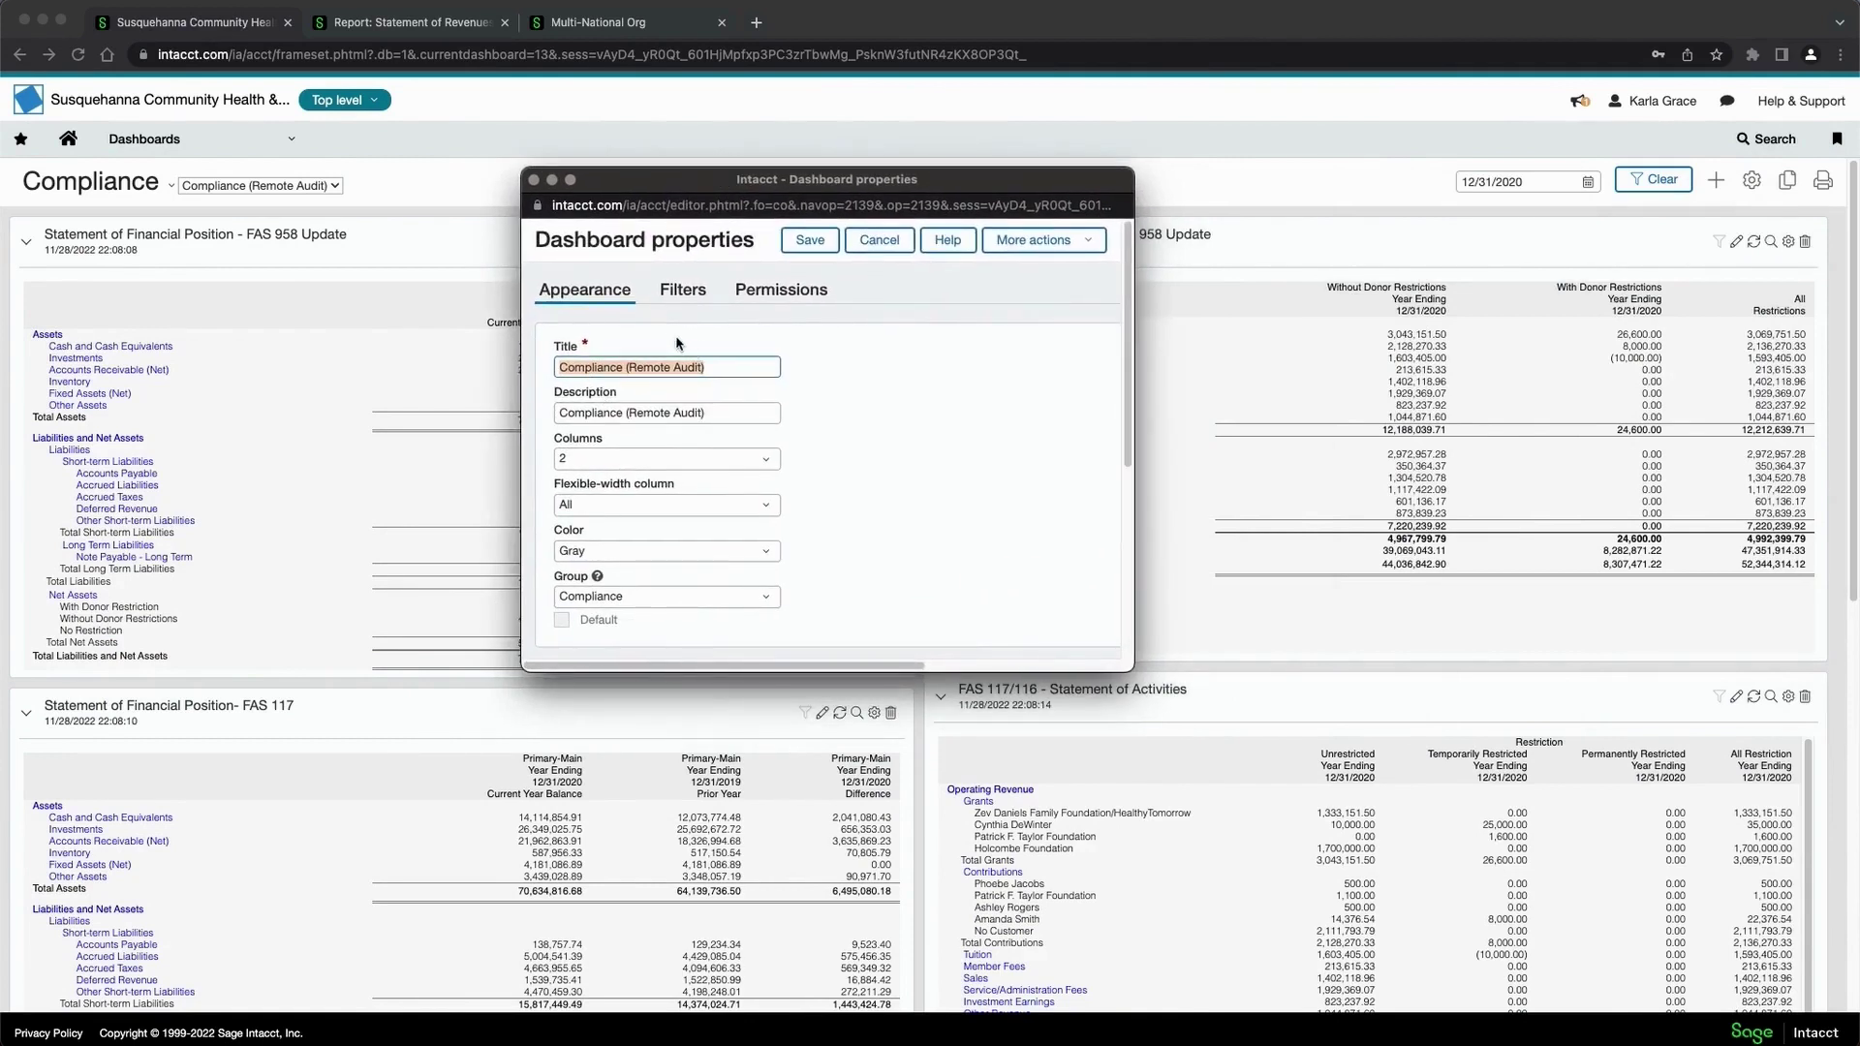
left_click(683, 291)
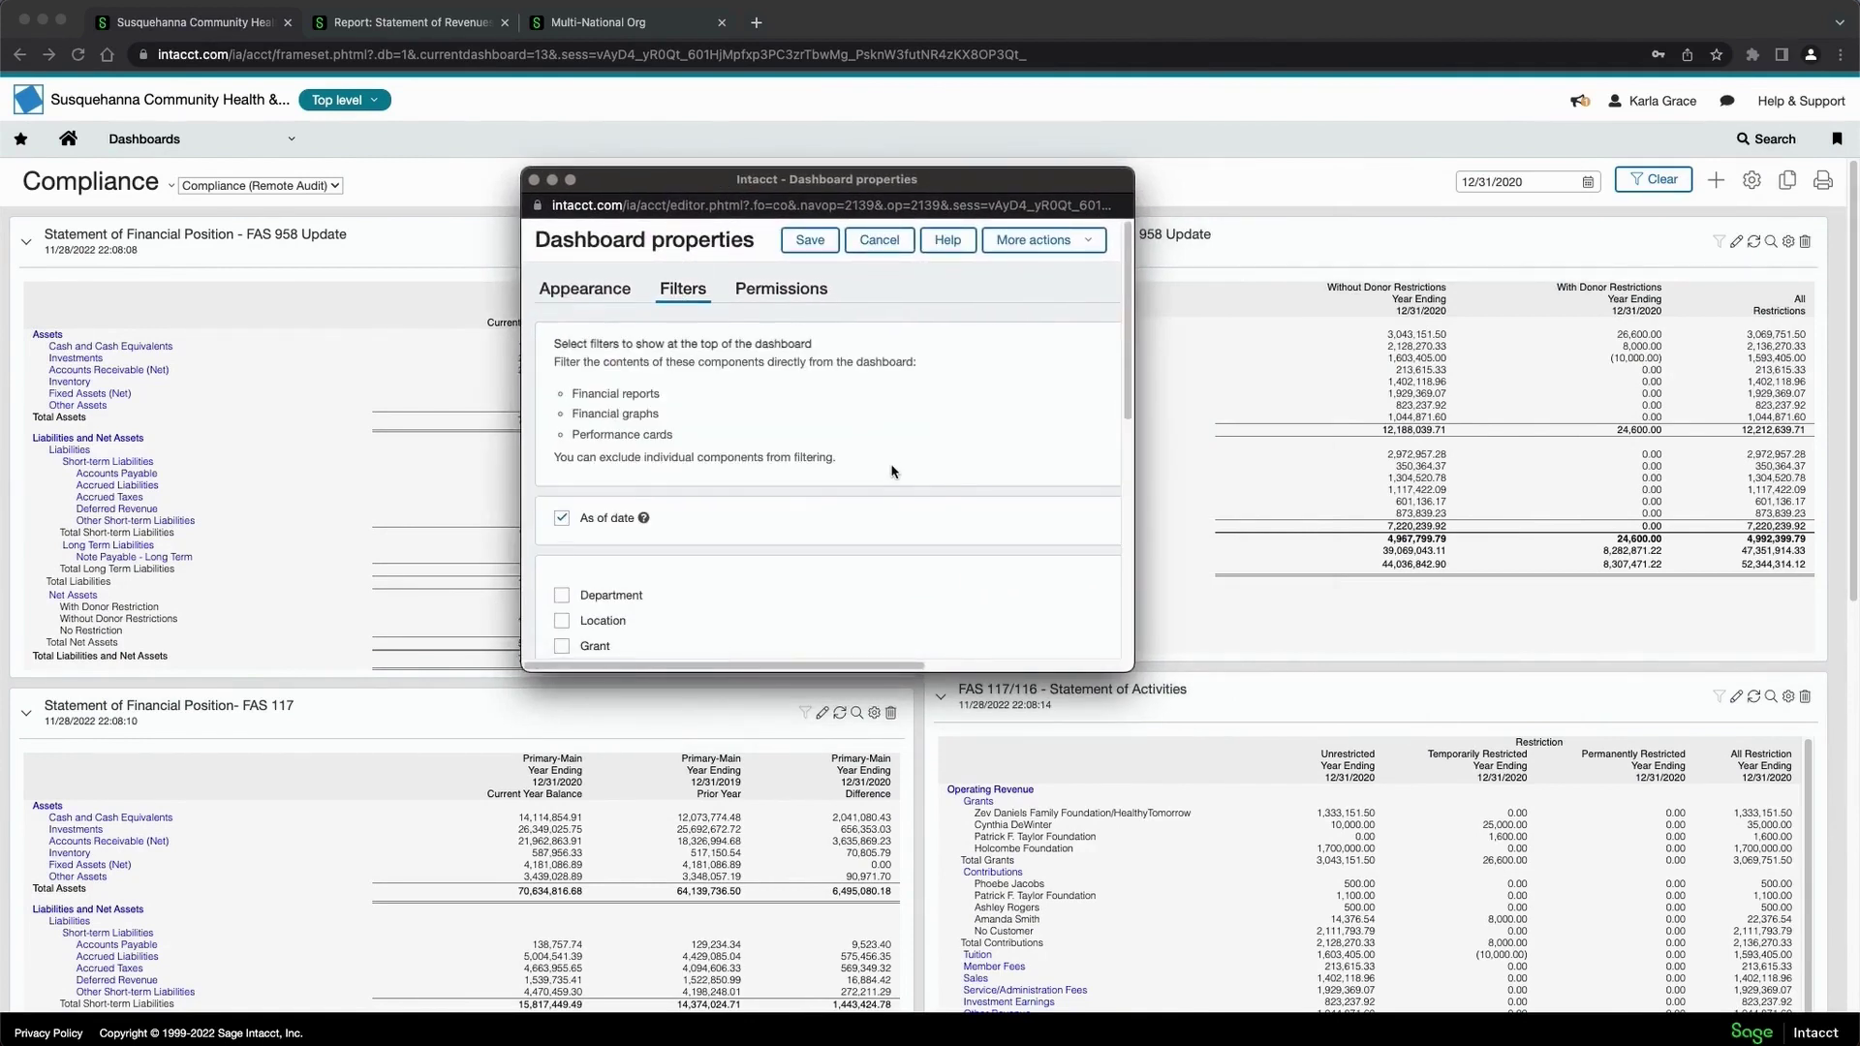
scroll(892, 470, "down", 4)
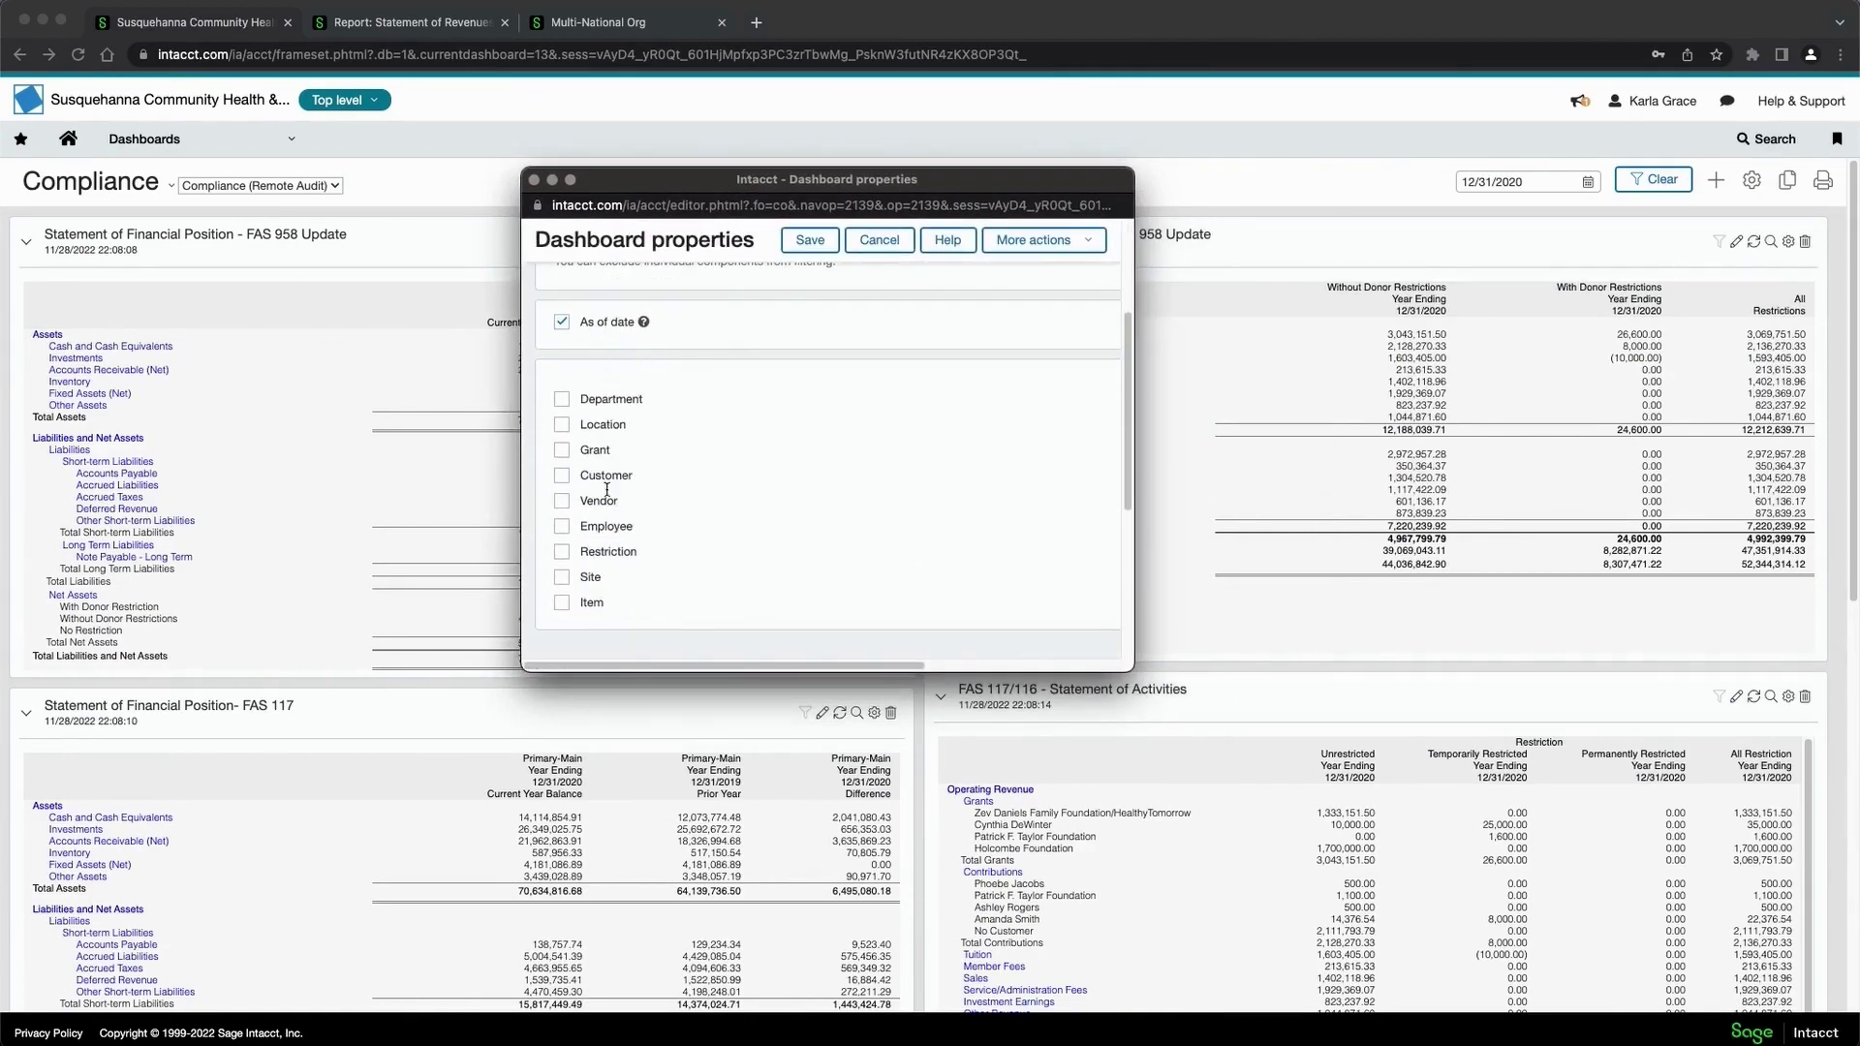
scroll(823, 355, "up", 4)
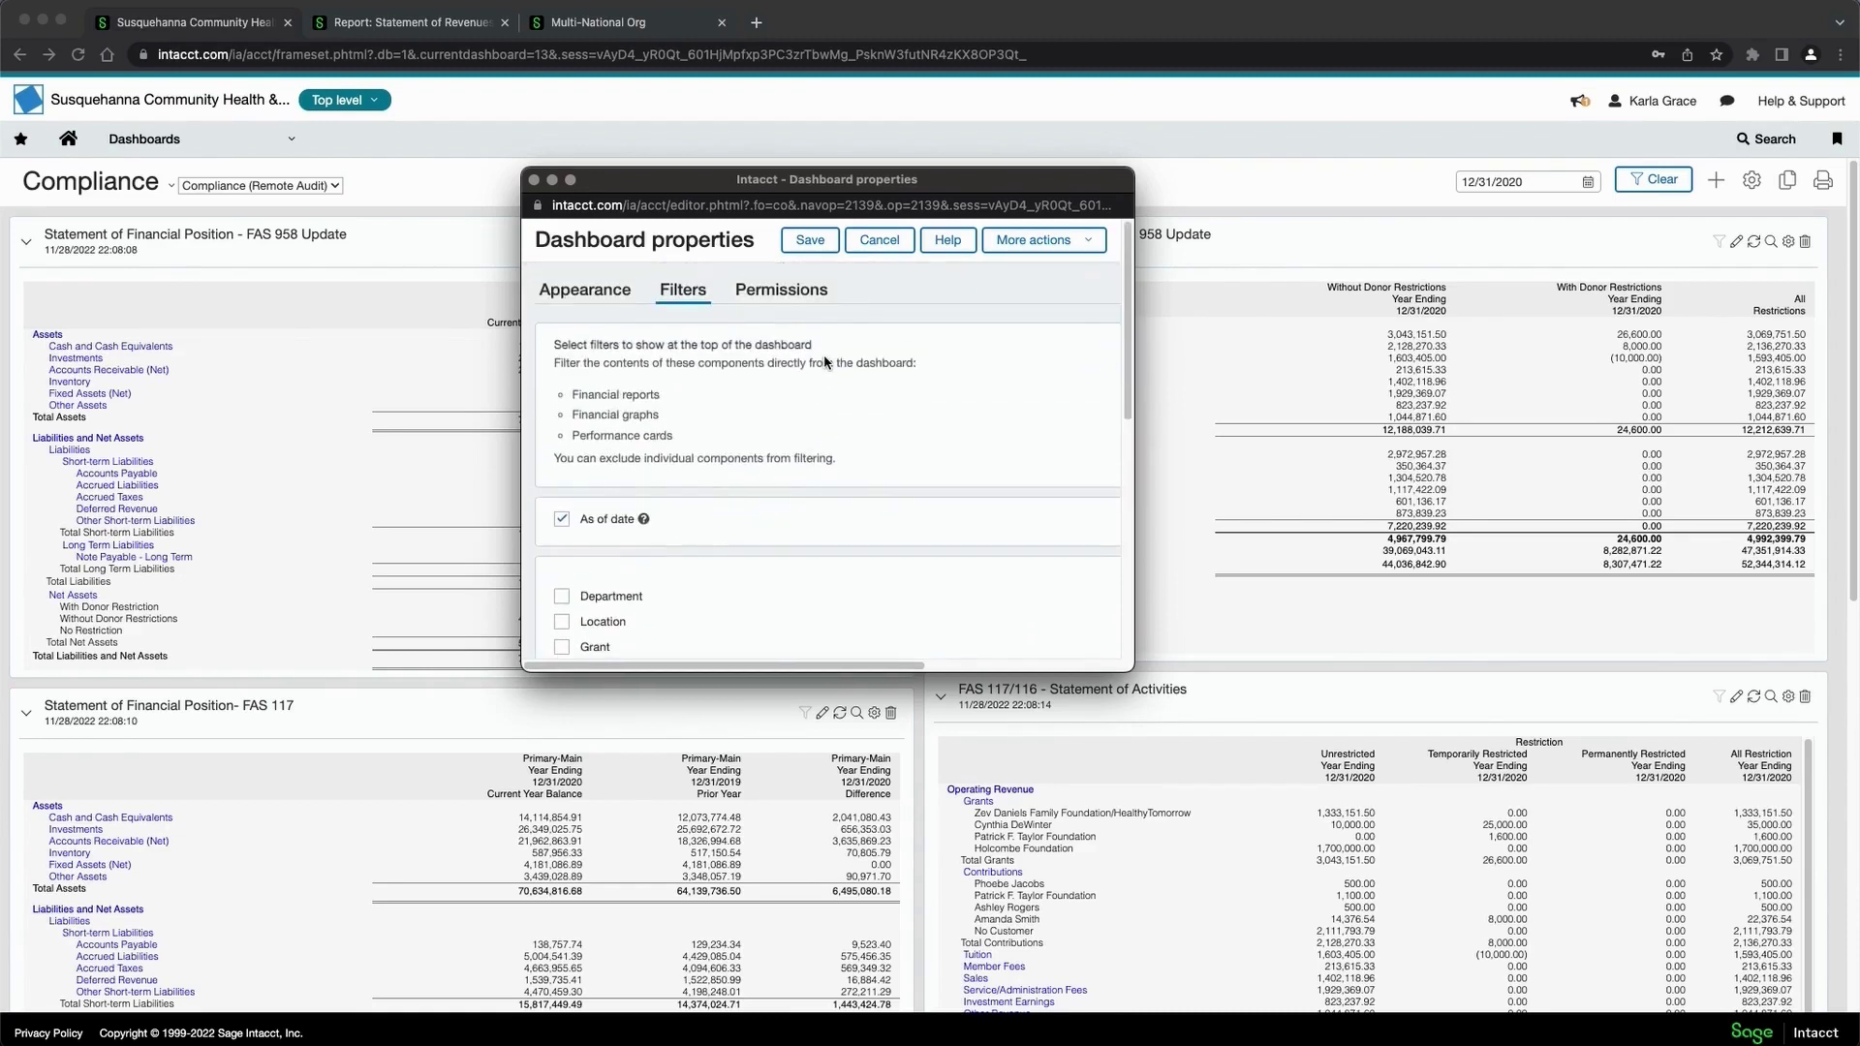
- Inspect the dashboard's owner and group/user access permissions, and close its properties without saving
left_click(782, 291)
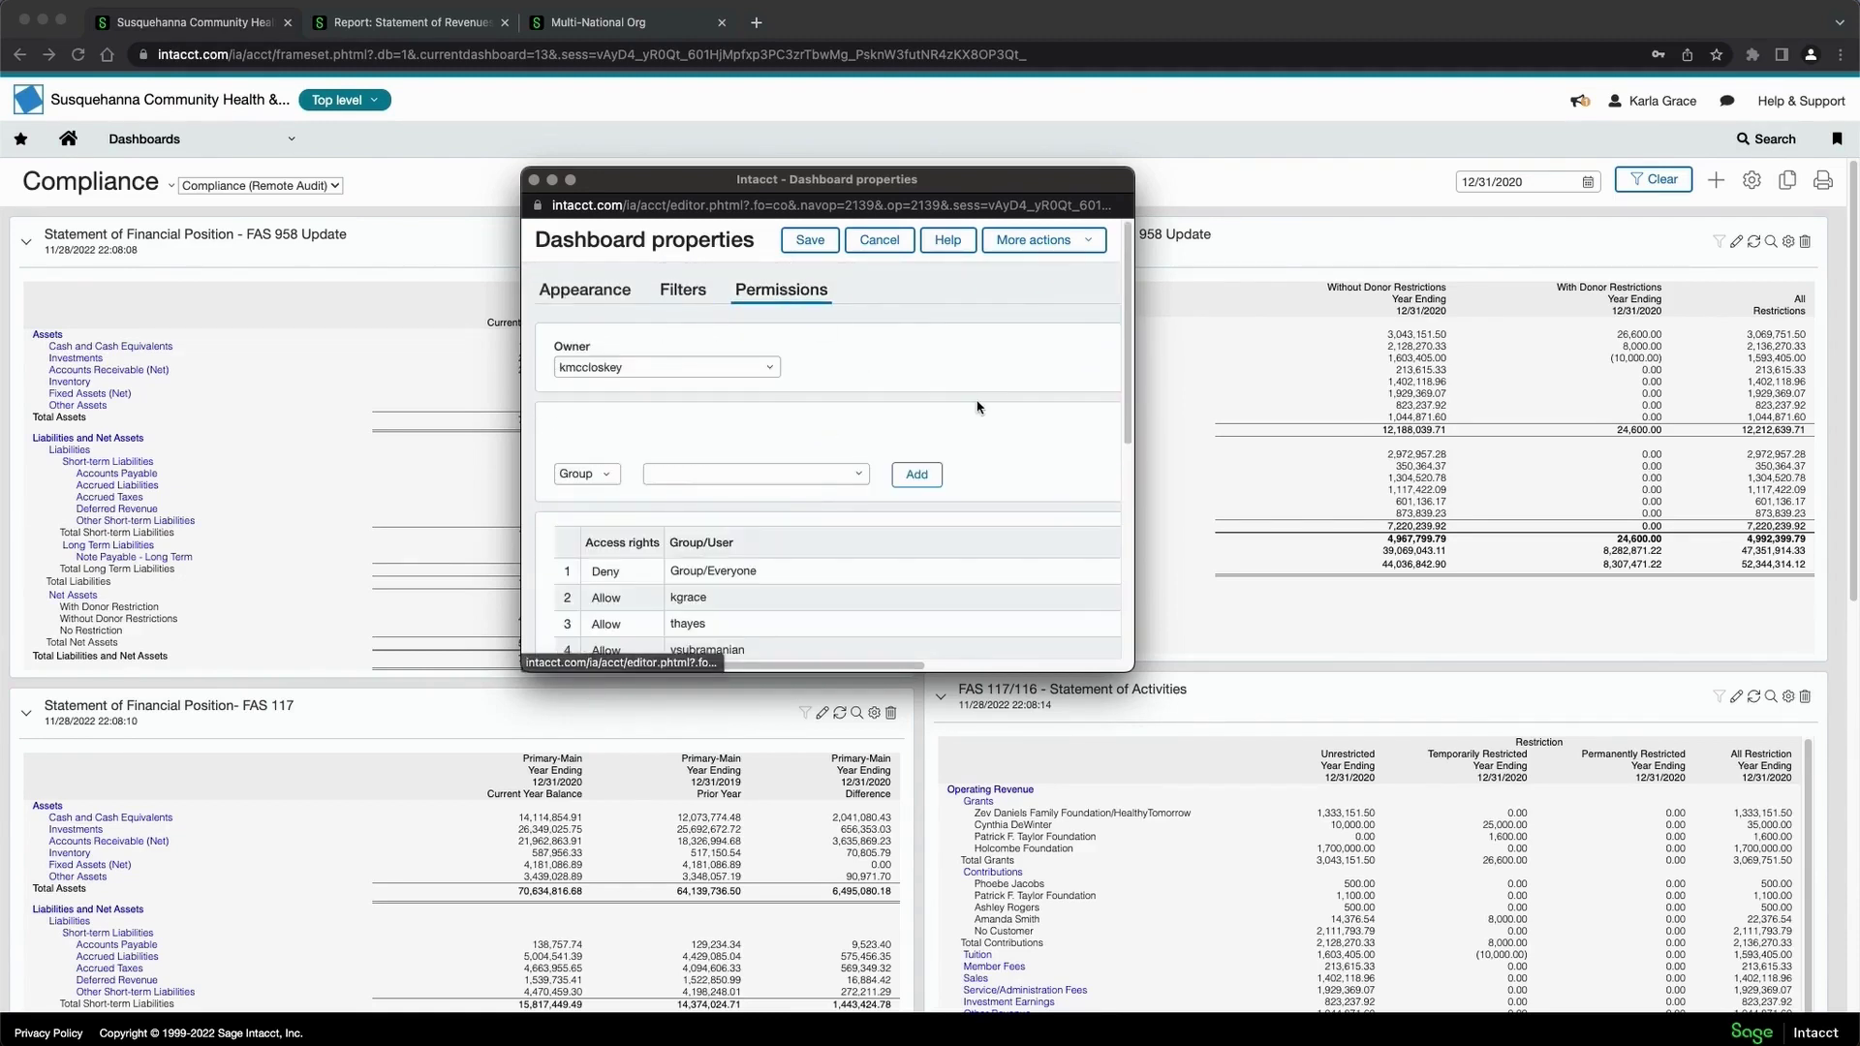
scroll(978, 407, "down", 2)
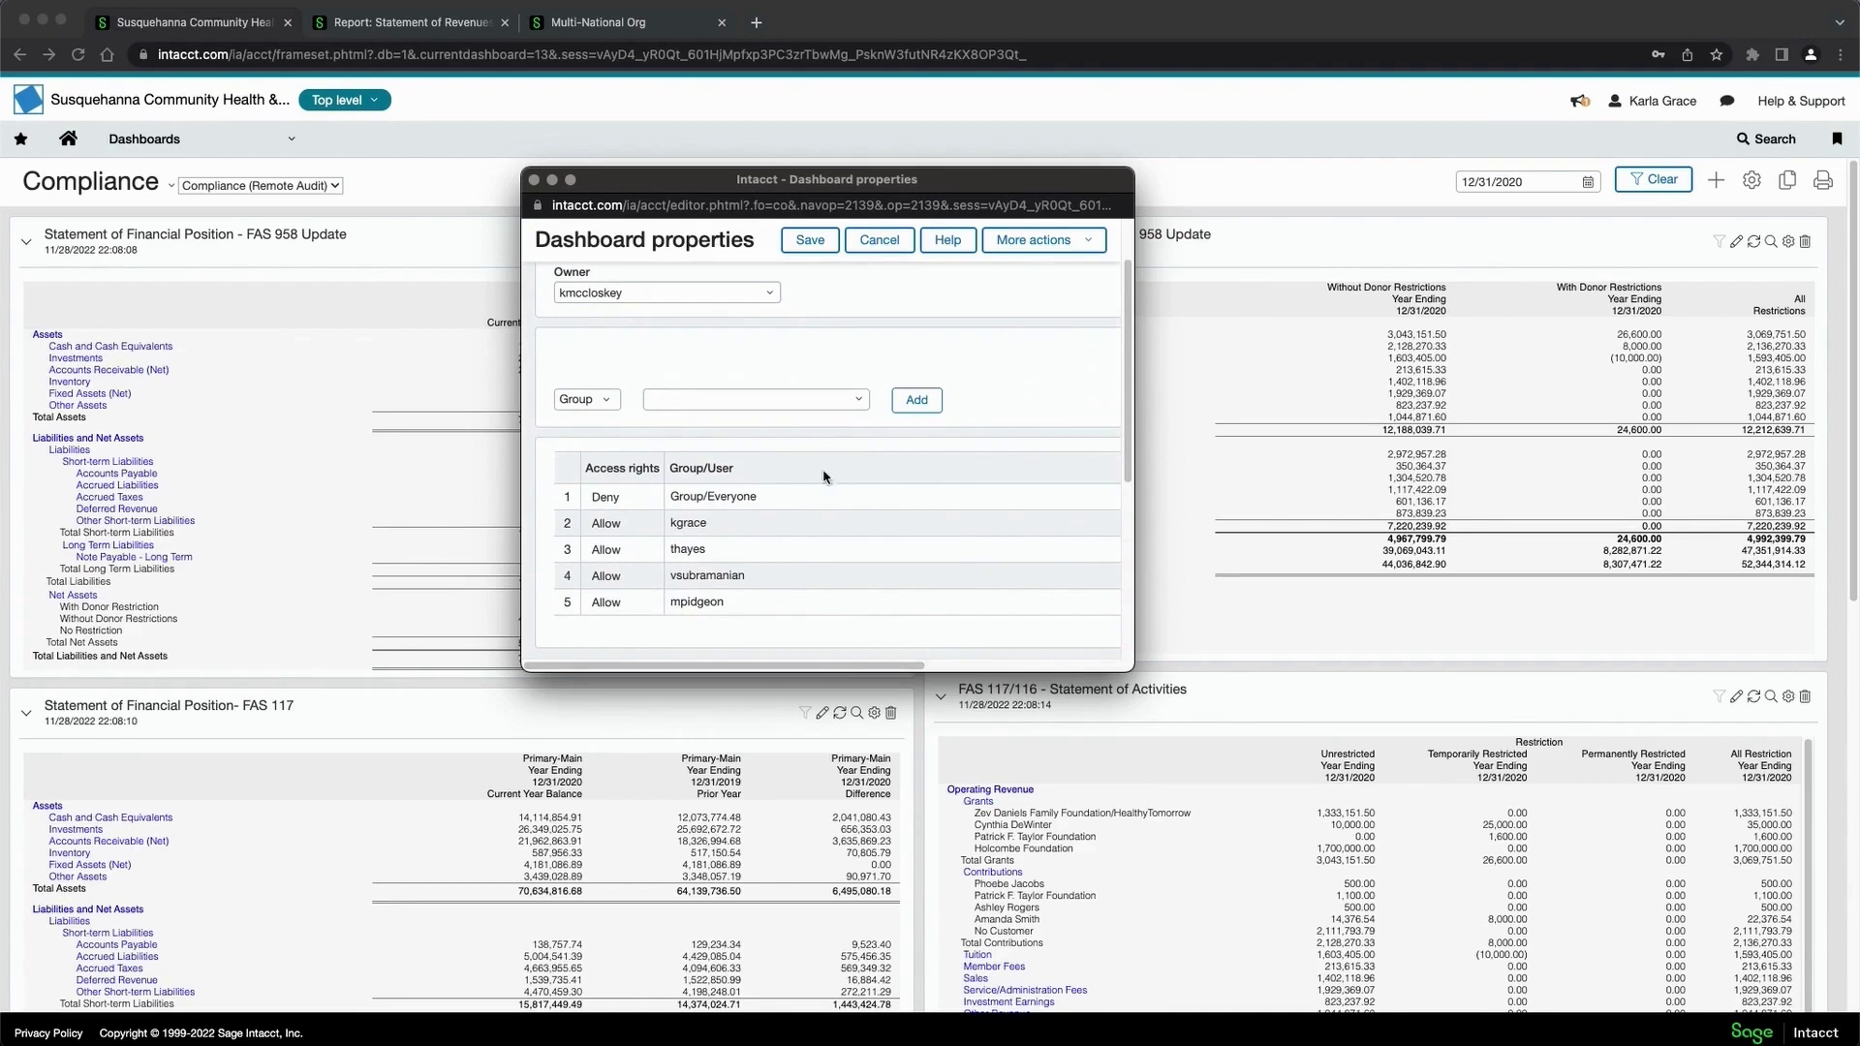
scroll(683, 369, "up", 2)
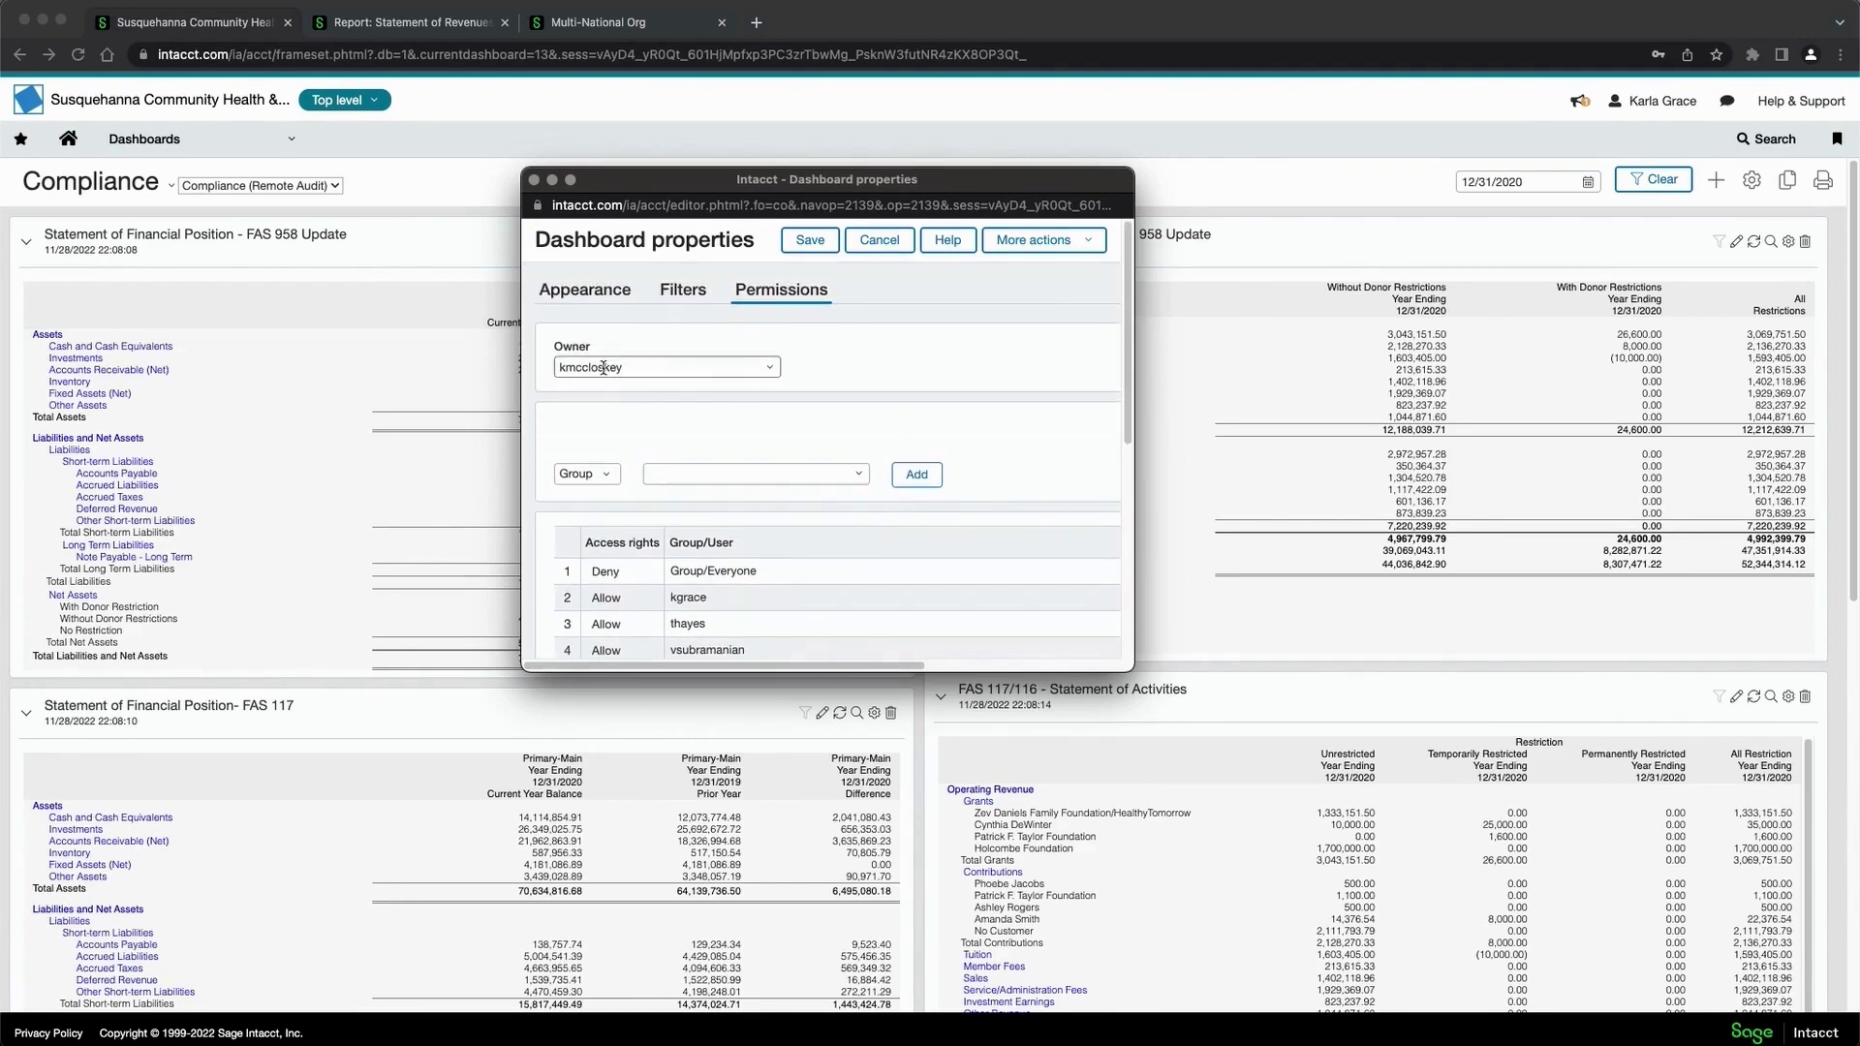
scroll(669, 427, "down", 8)
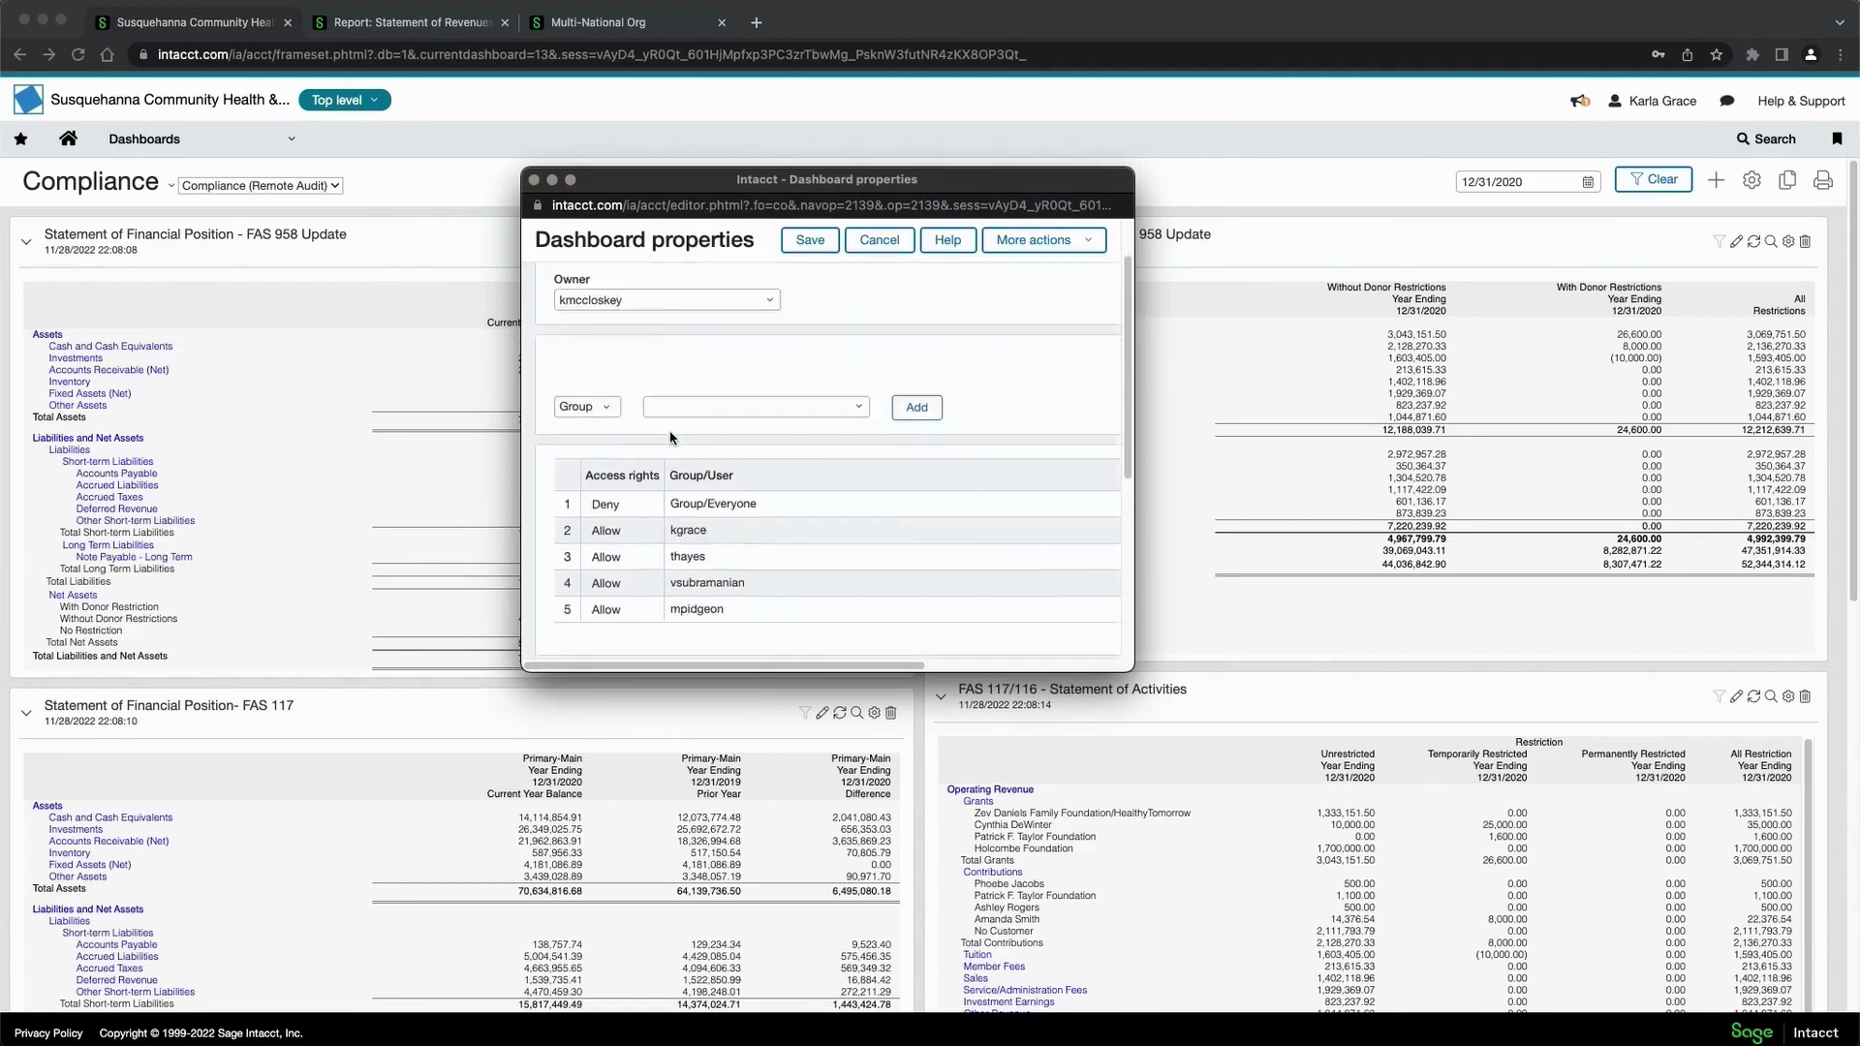
scroll(662, 366, "up", 6)
left_click(534, 180)
- Open the Sample NFP Generic Metrics dashboard from the Outcomes group
left_click(233, 145)
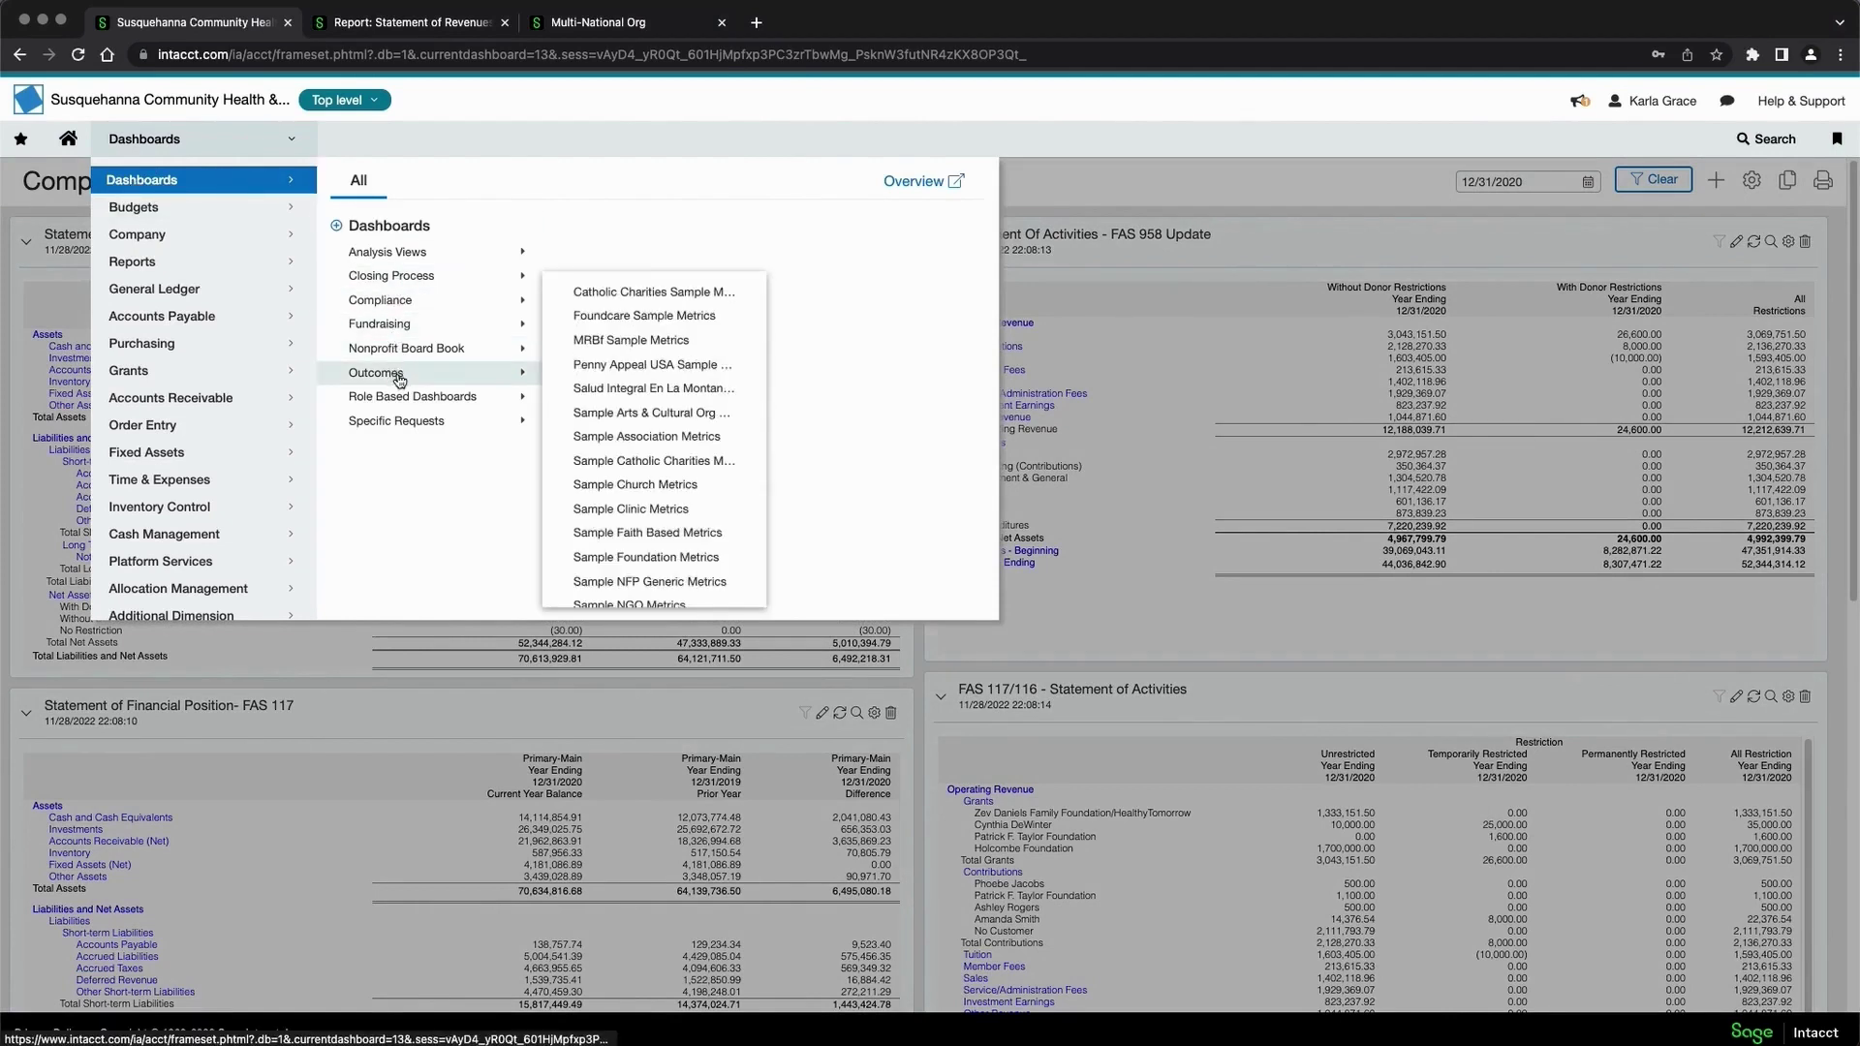
mouse_move(543, 395)
mouse_move(490, 373)
left_click(644, 583)
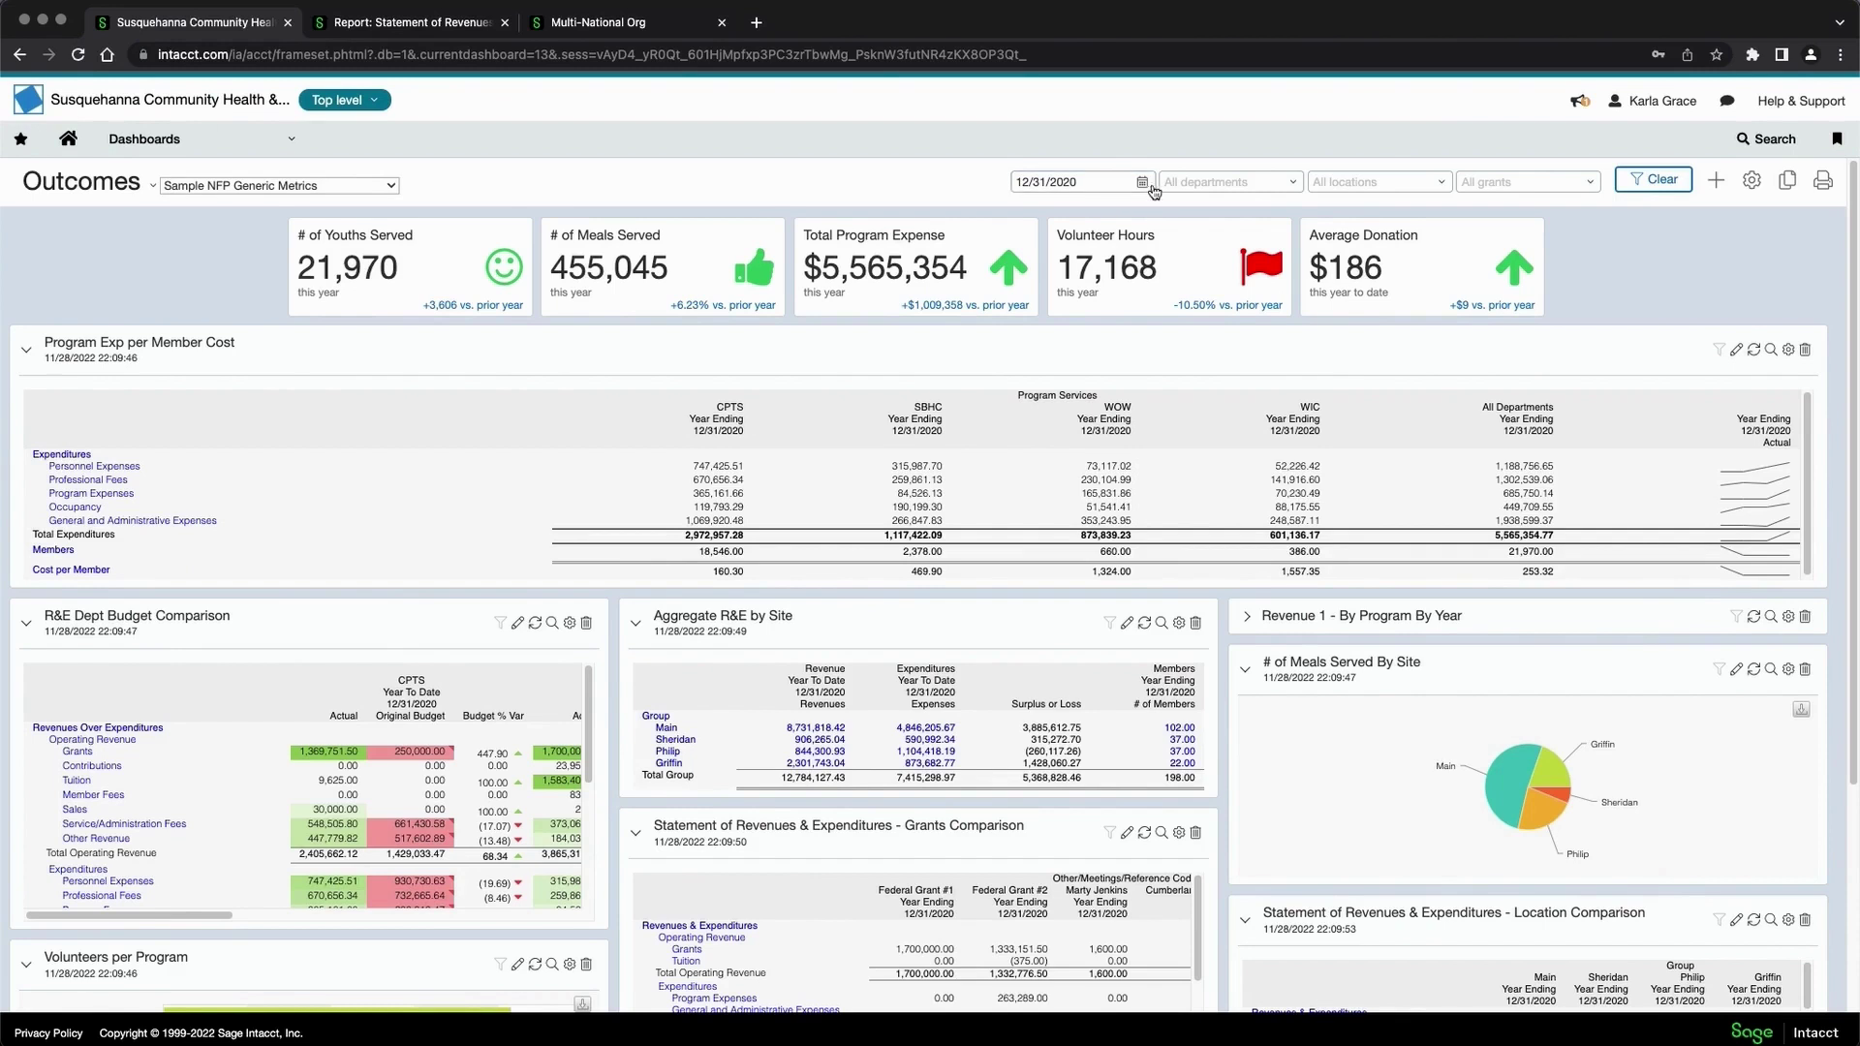
- Set the Outcomes dashboard's as-of date to 12/31/2021 and apply the filter
left_click(1066, 180)
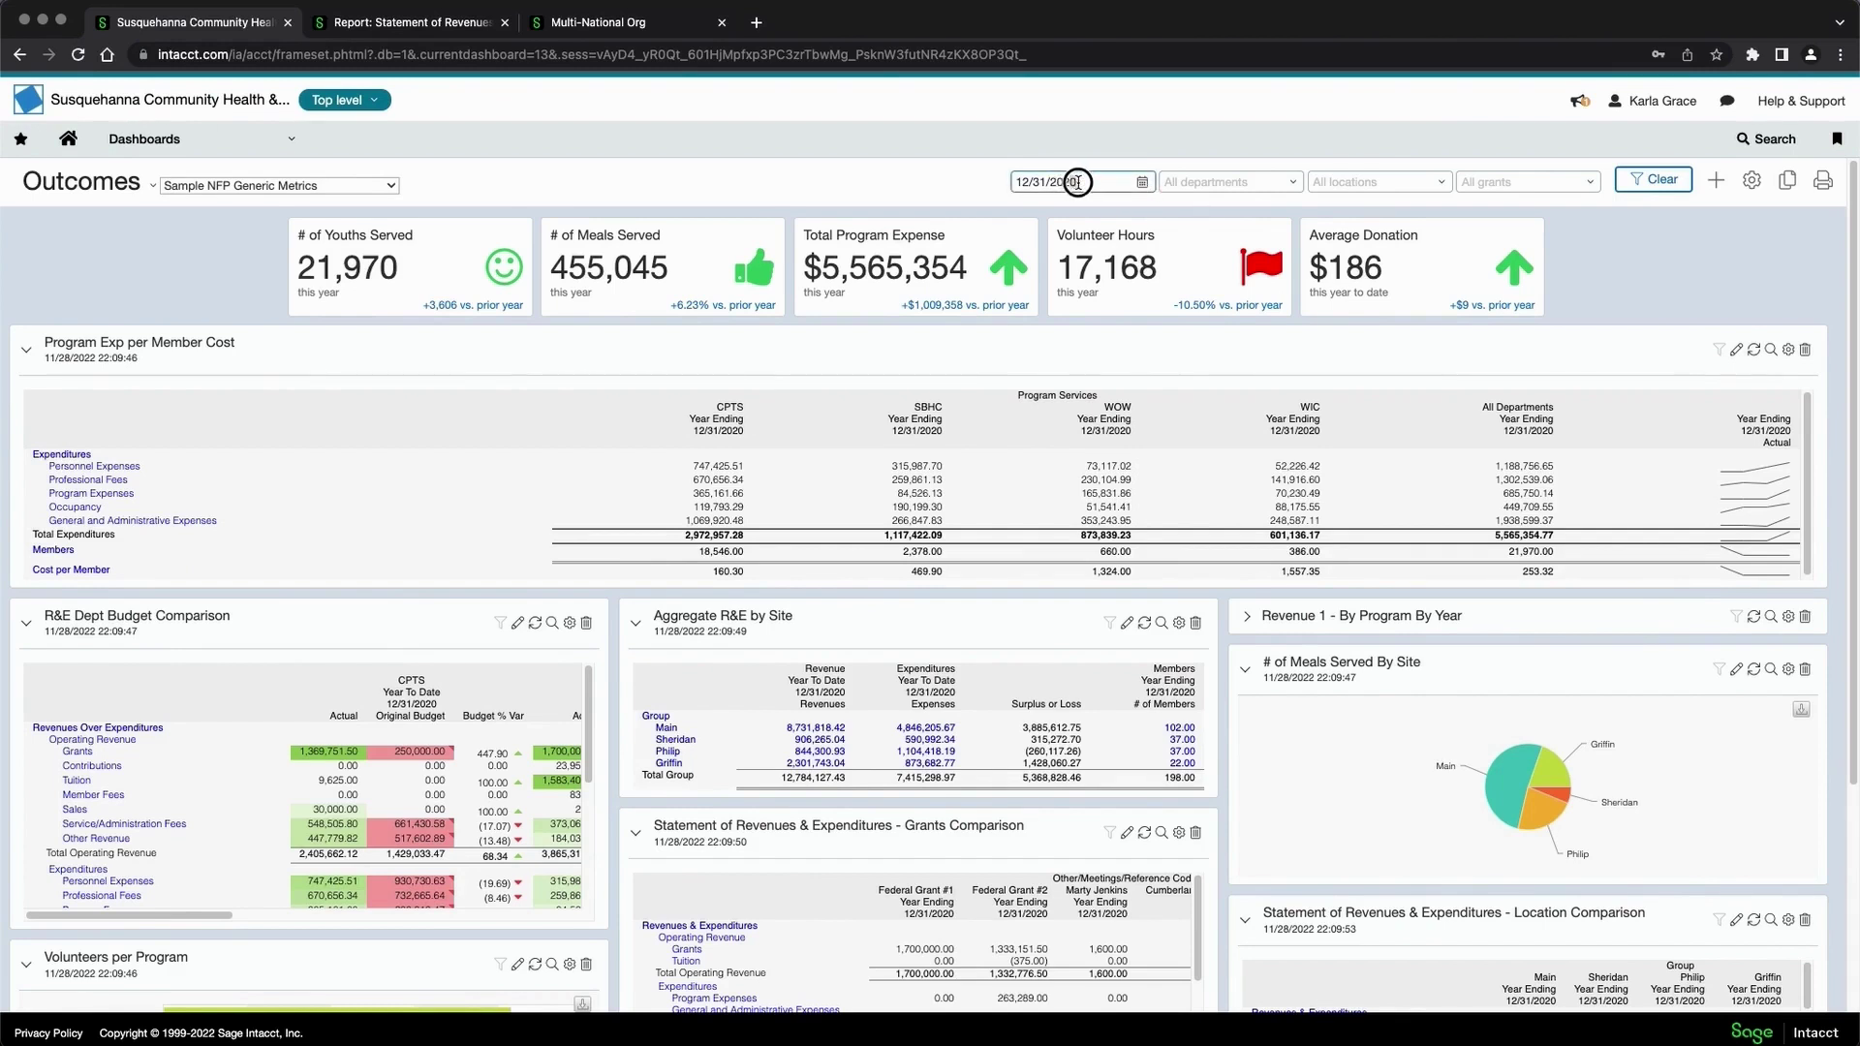
left_click(1657, 180)
left_click(1656, 180)
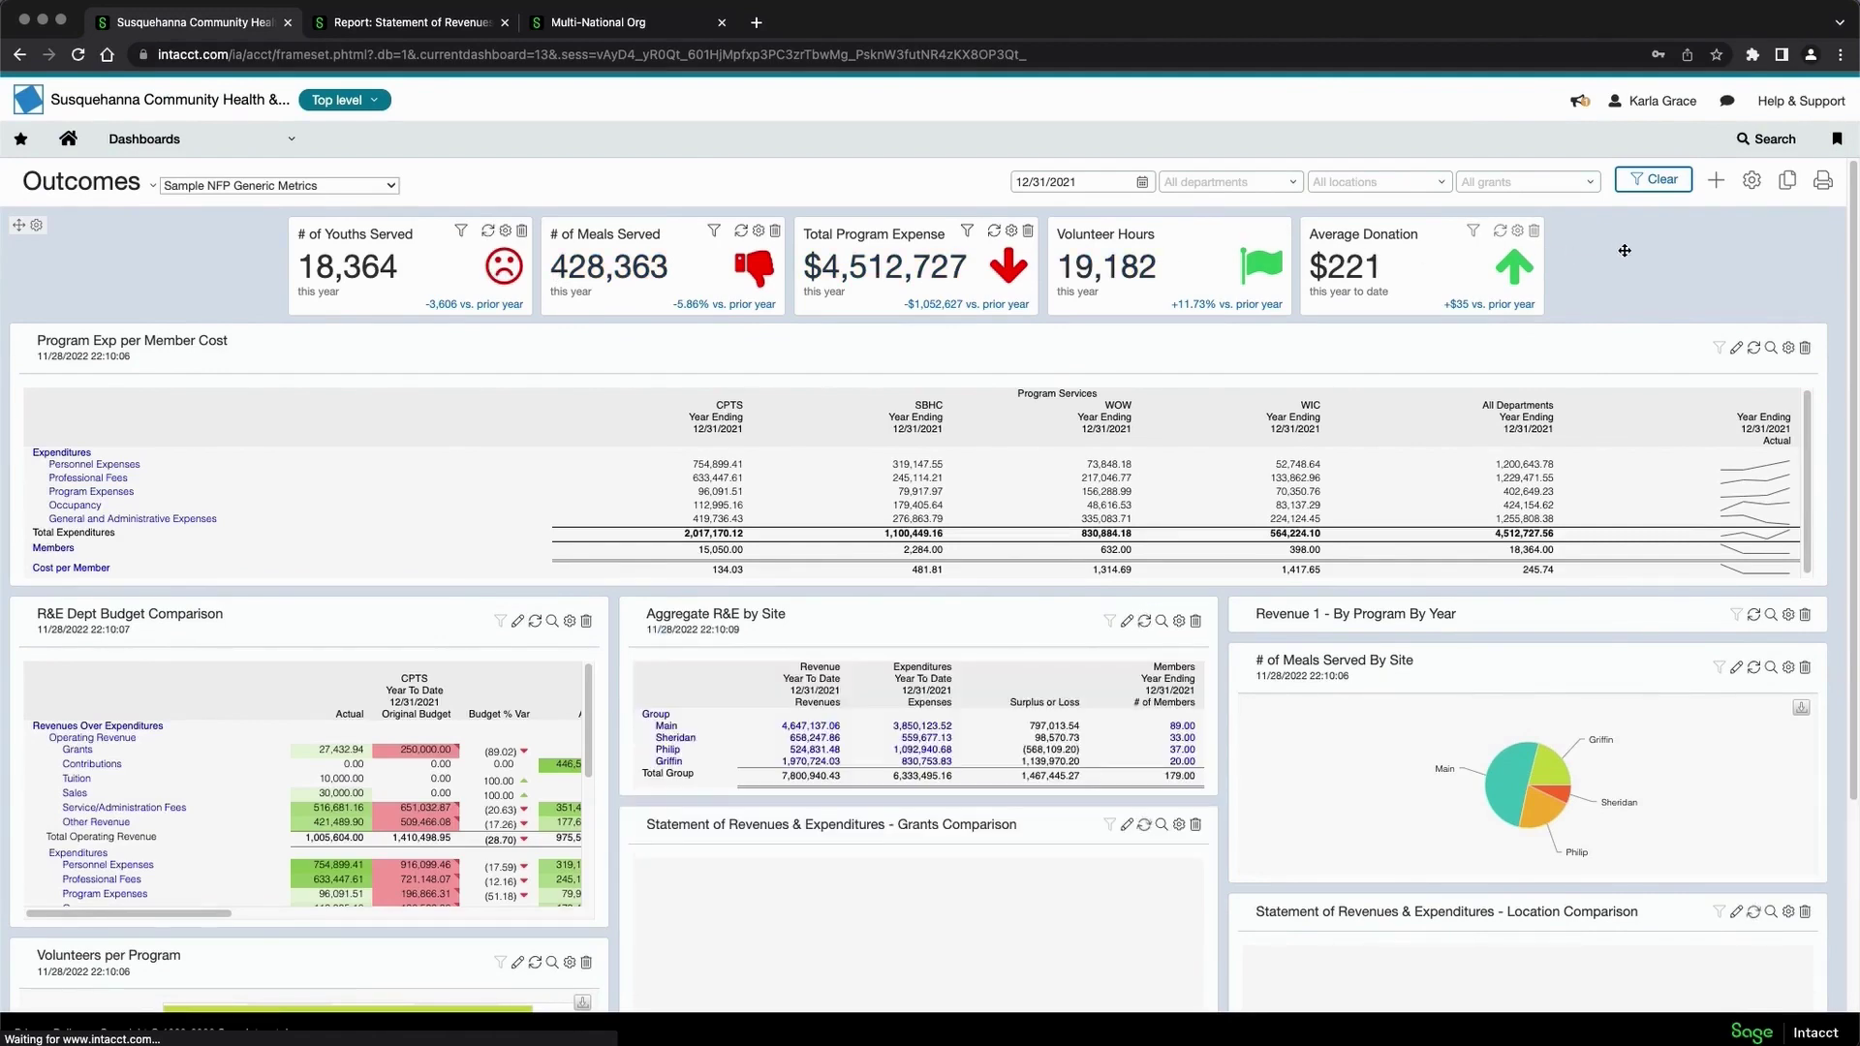
- Look through the department, location and grant filters and the other Outcomes metrics dashboards without changing the selection
left_click(1289, 184)
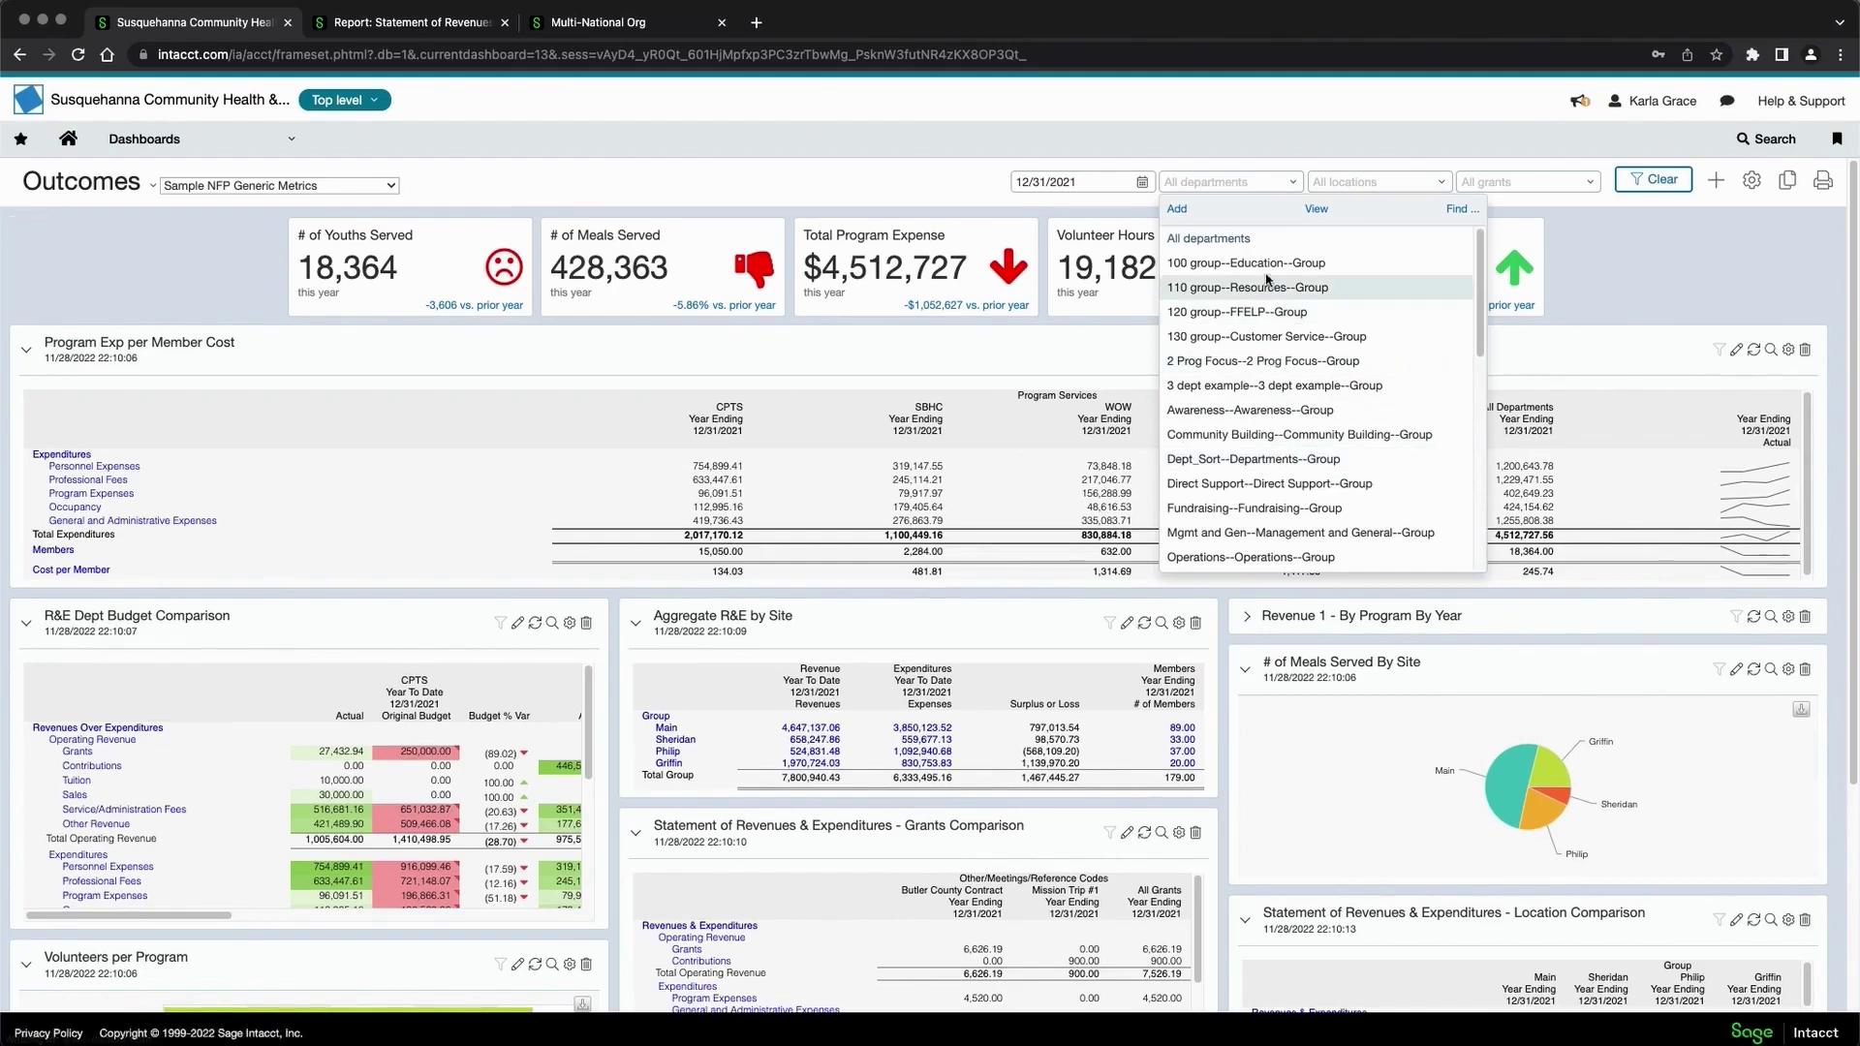
left_click(1410, 183)
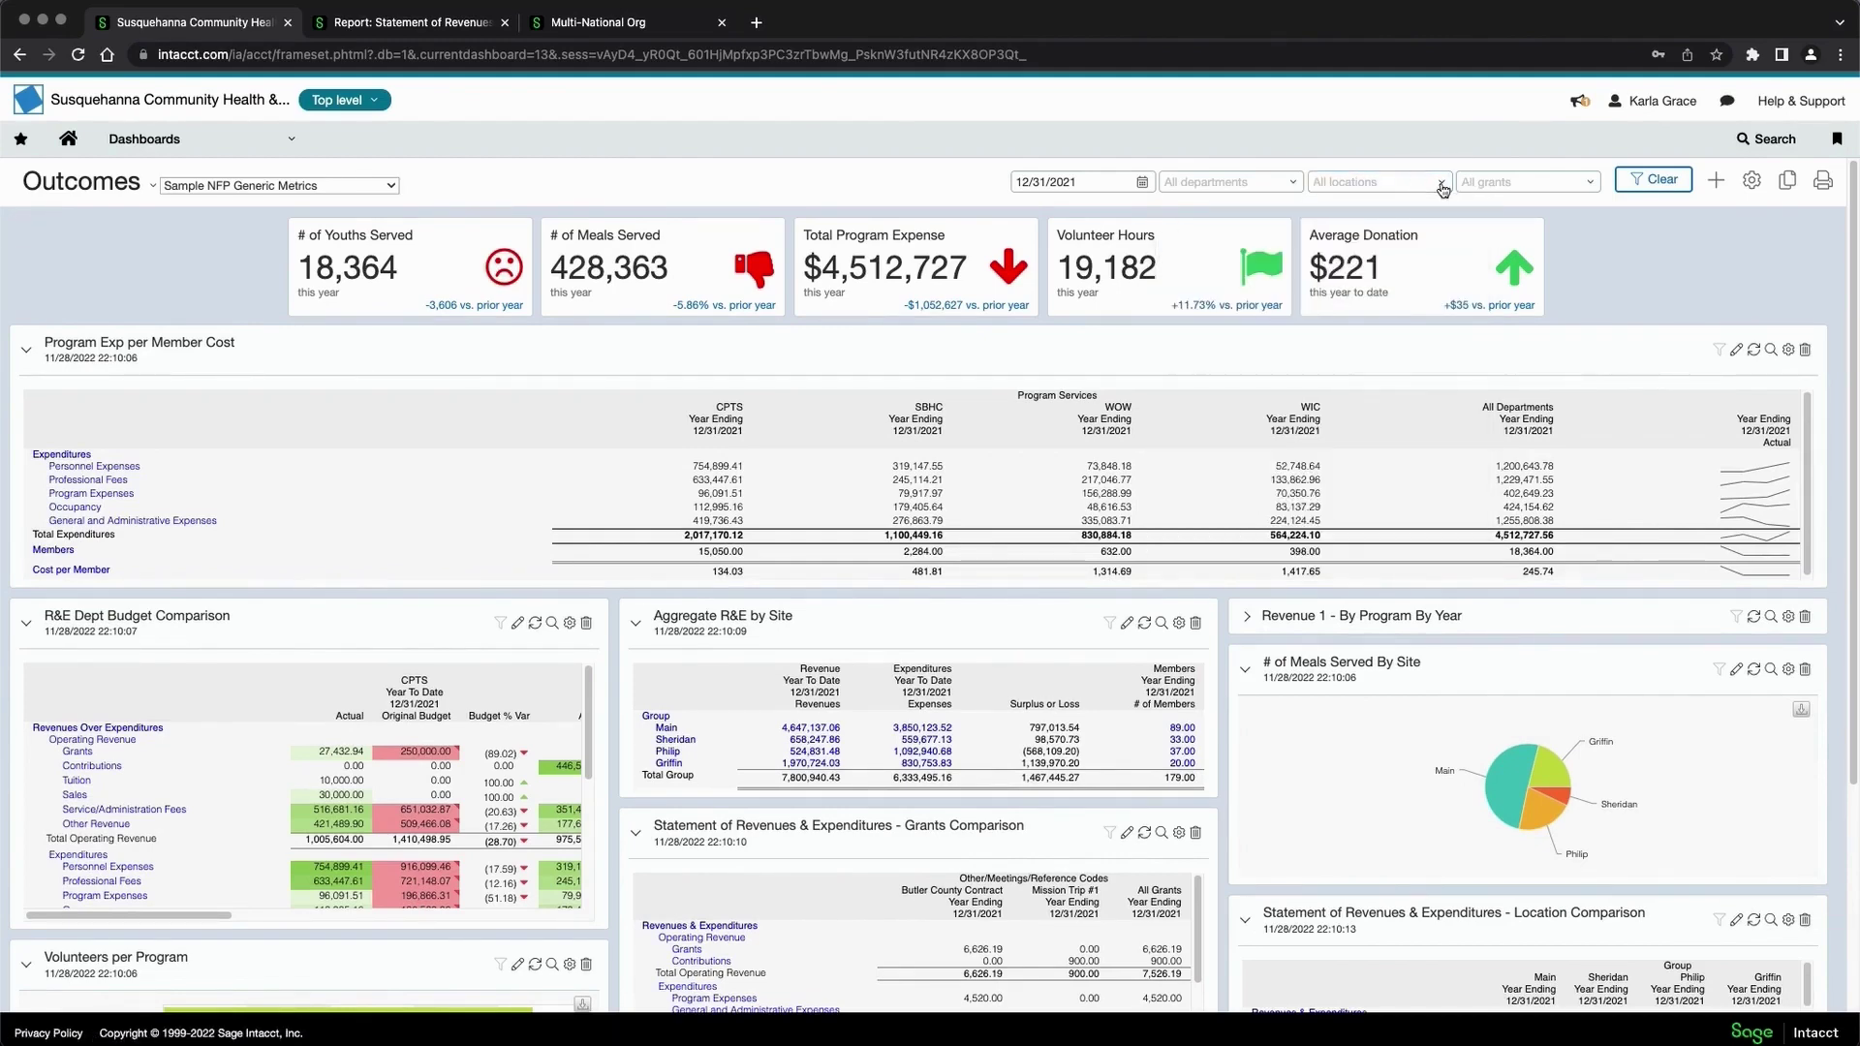
left_click(1437, 185)
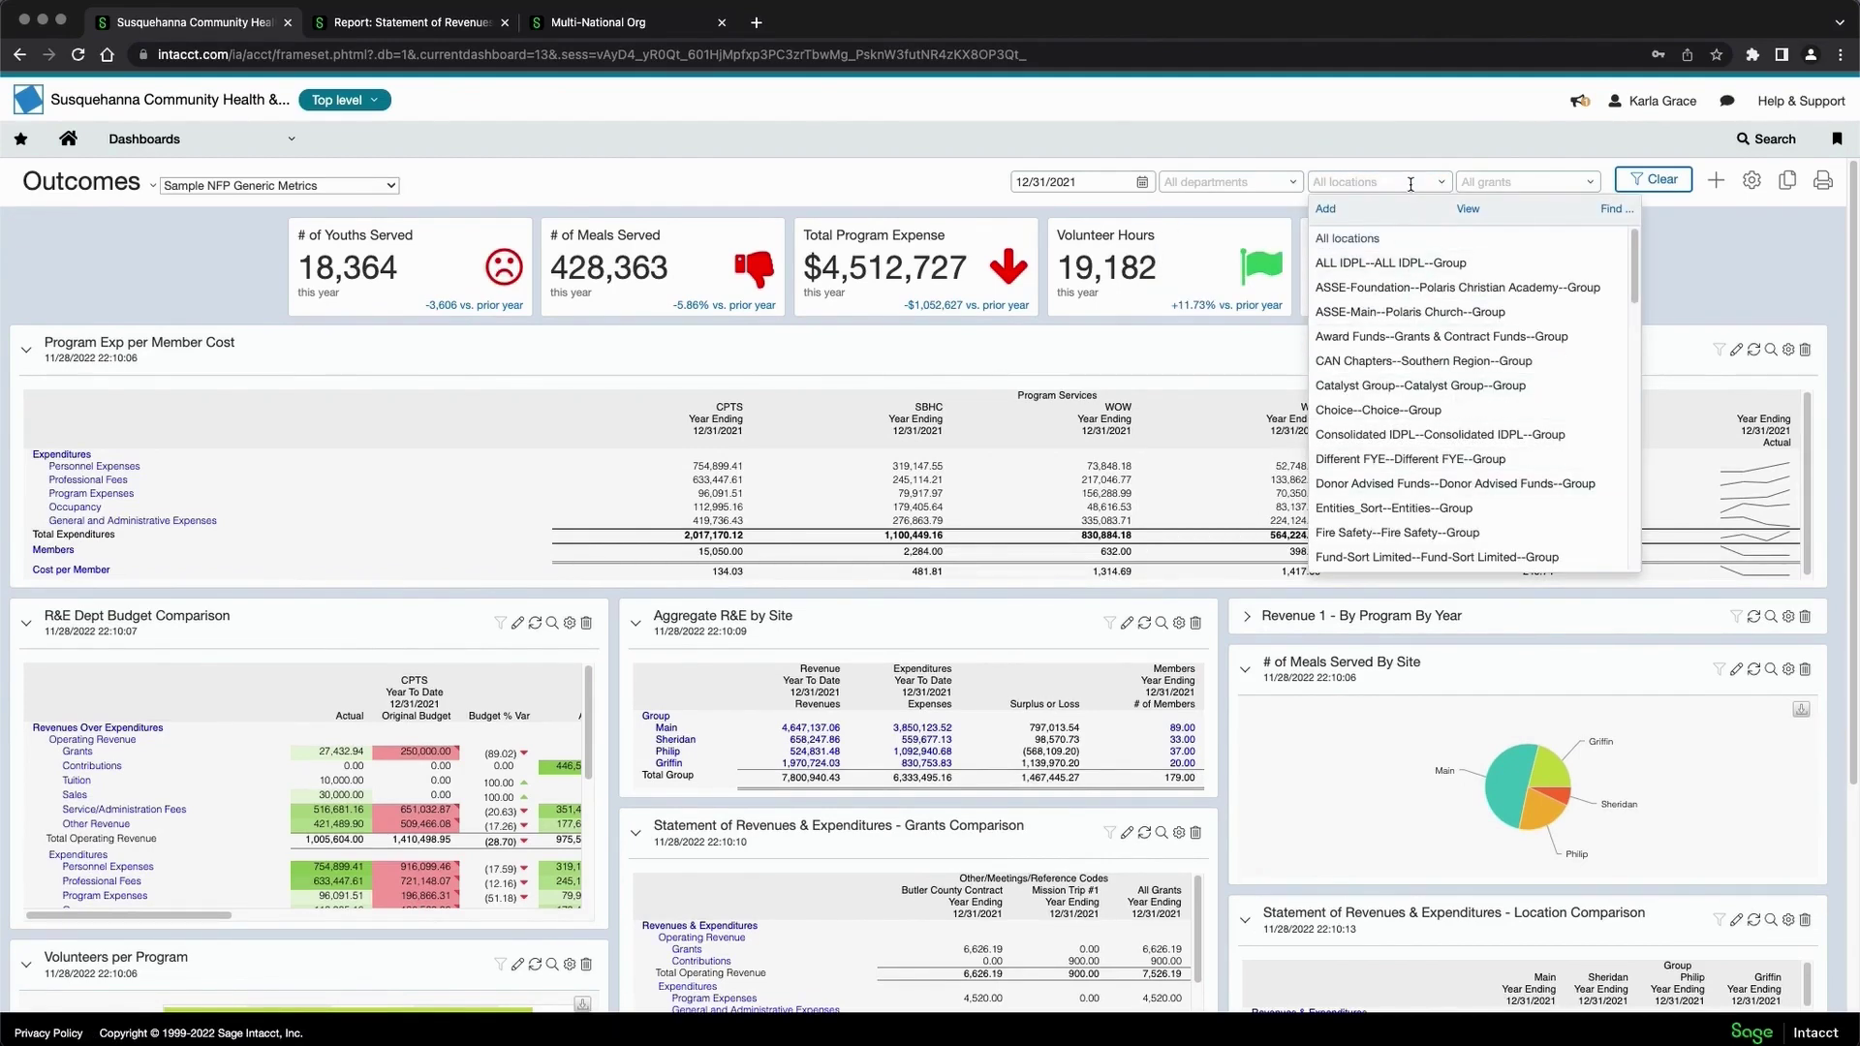
left_click(1565, 182)
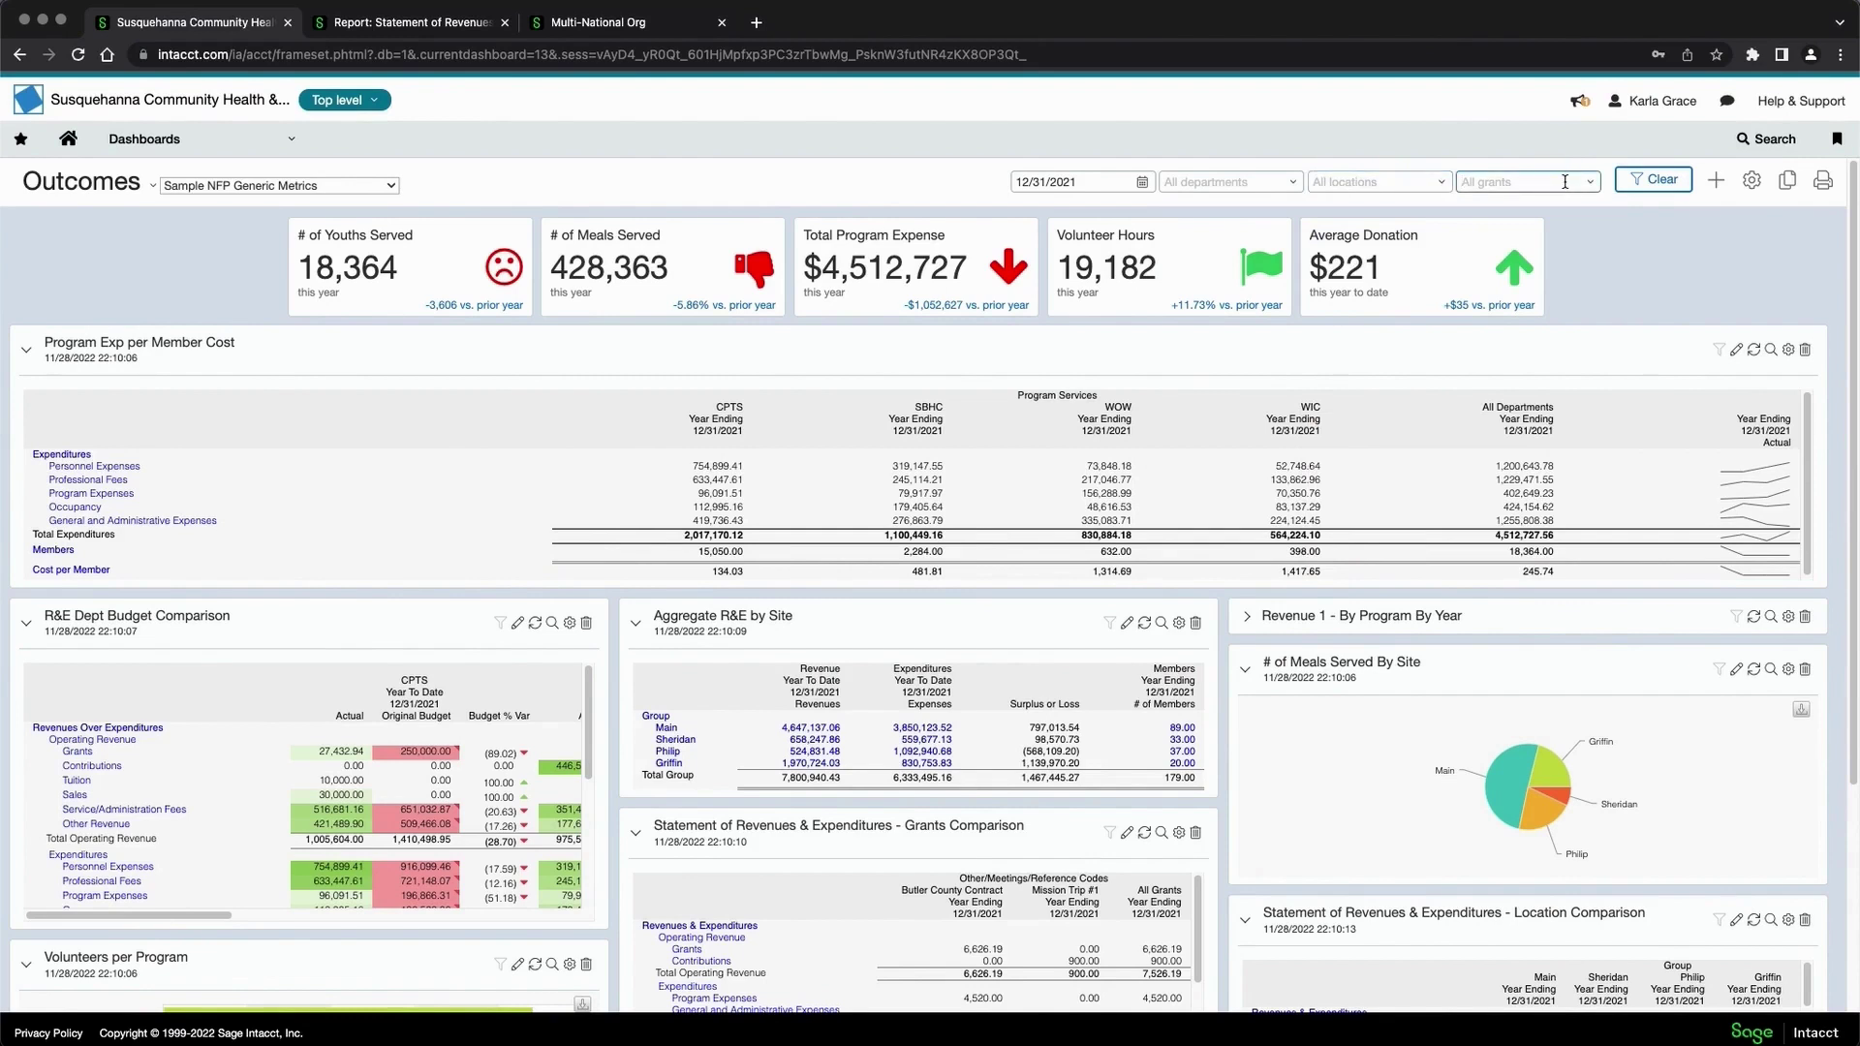
left_click(358, 191)
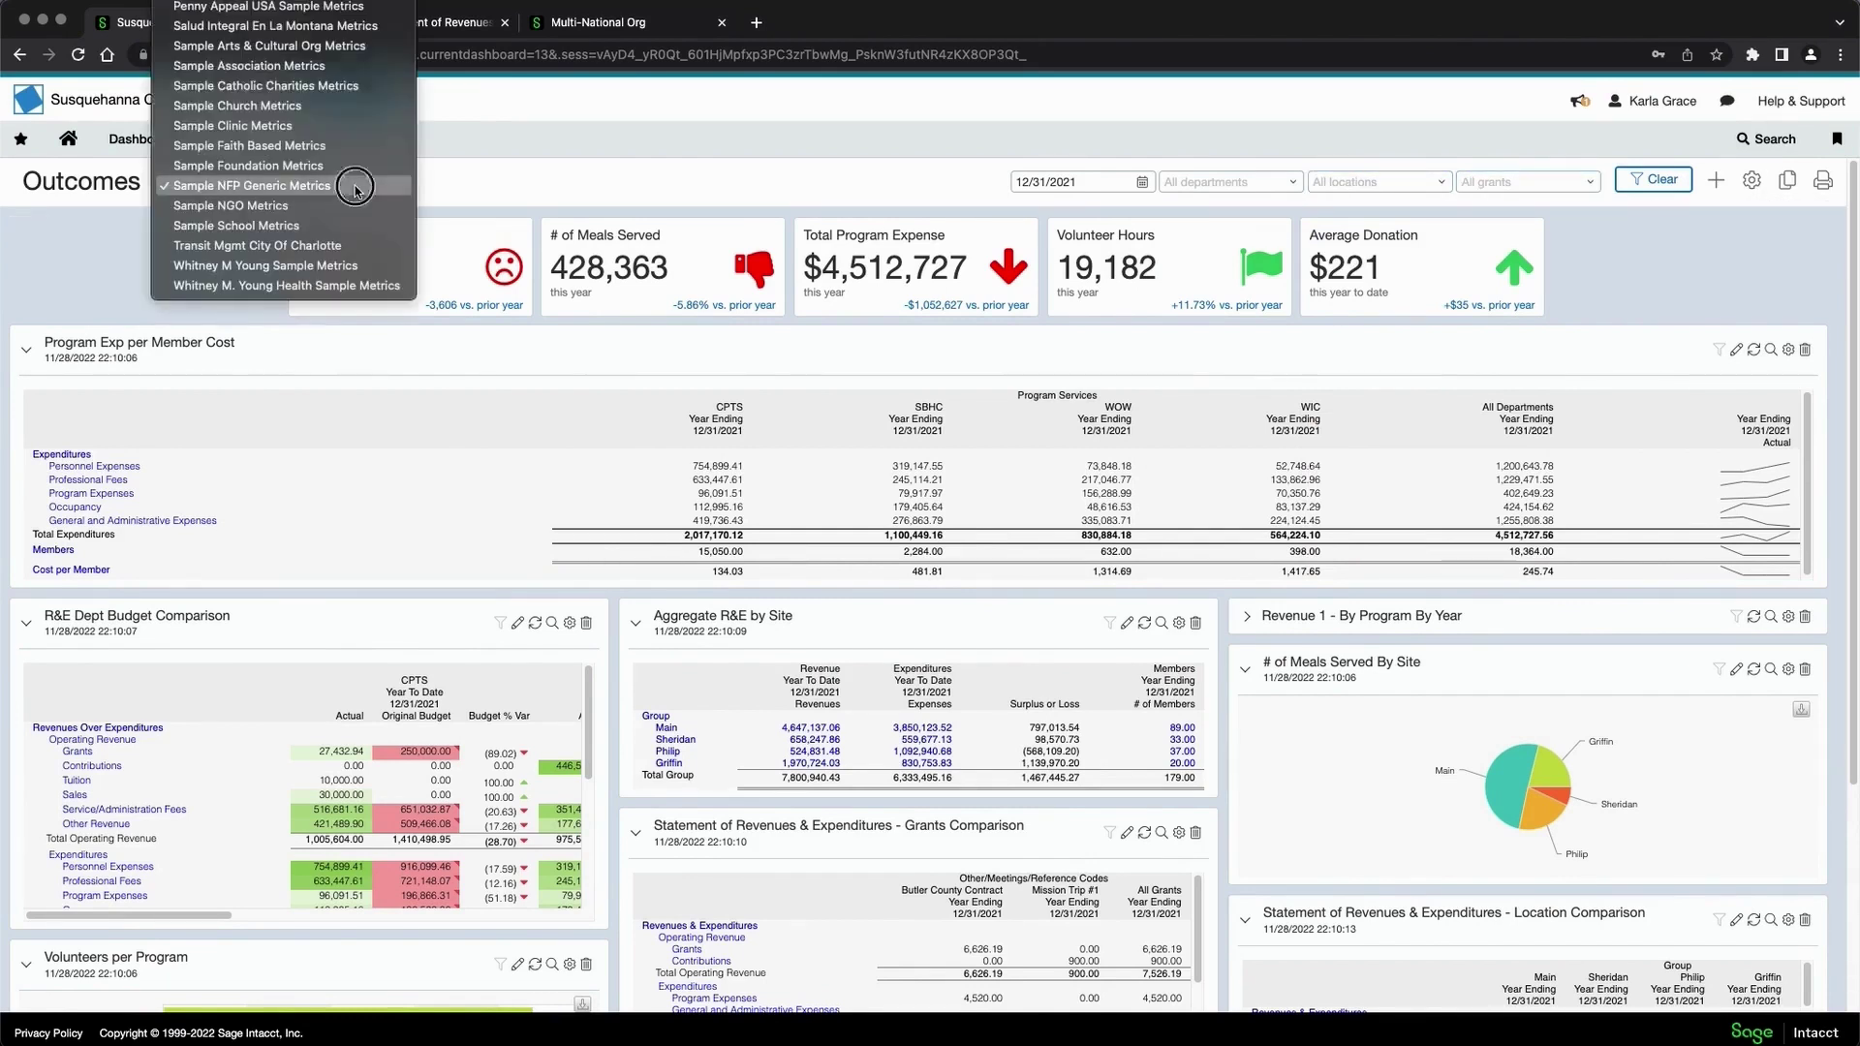
- Open the Budget Position dashboard from Analysis Views and review its budget reports down to the Expenditures Budget to Actual Trend graph
left_click(135, 144)
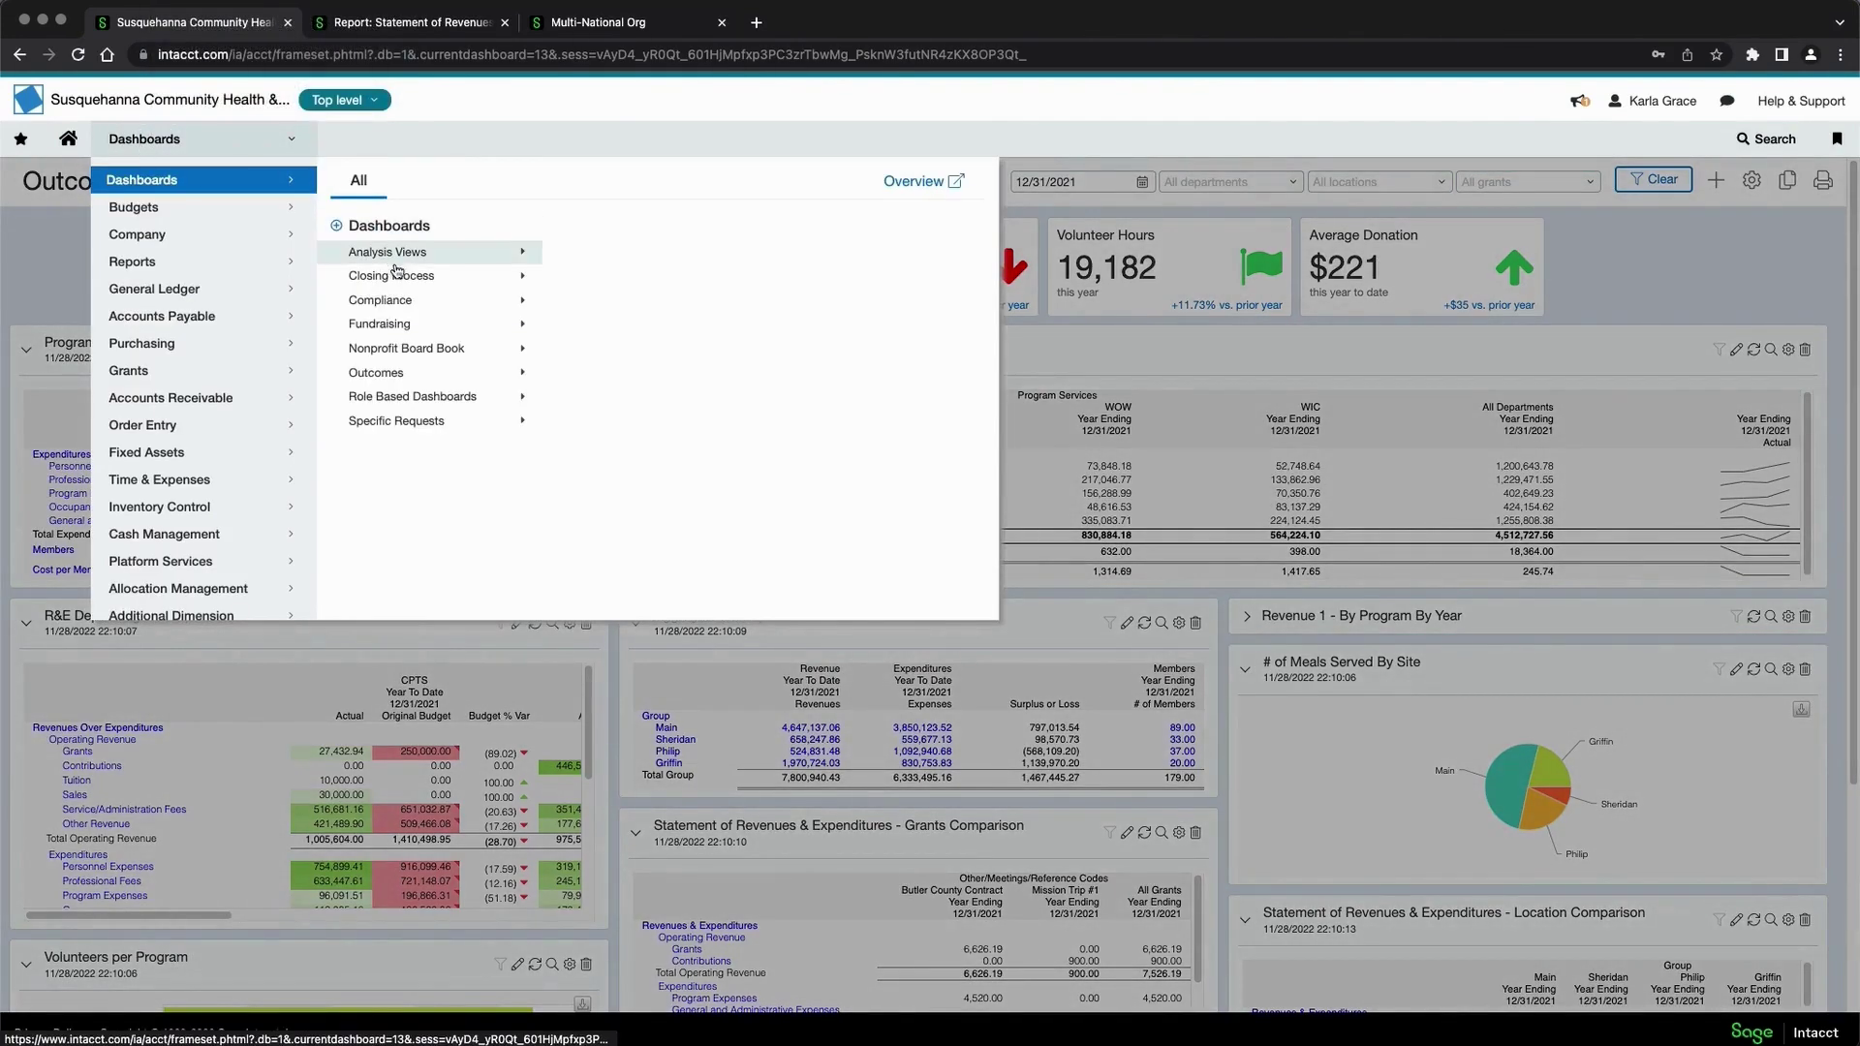
mouse_move(376, 254)
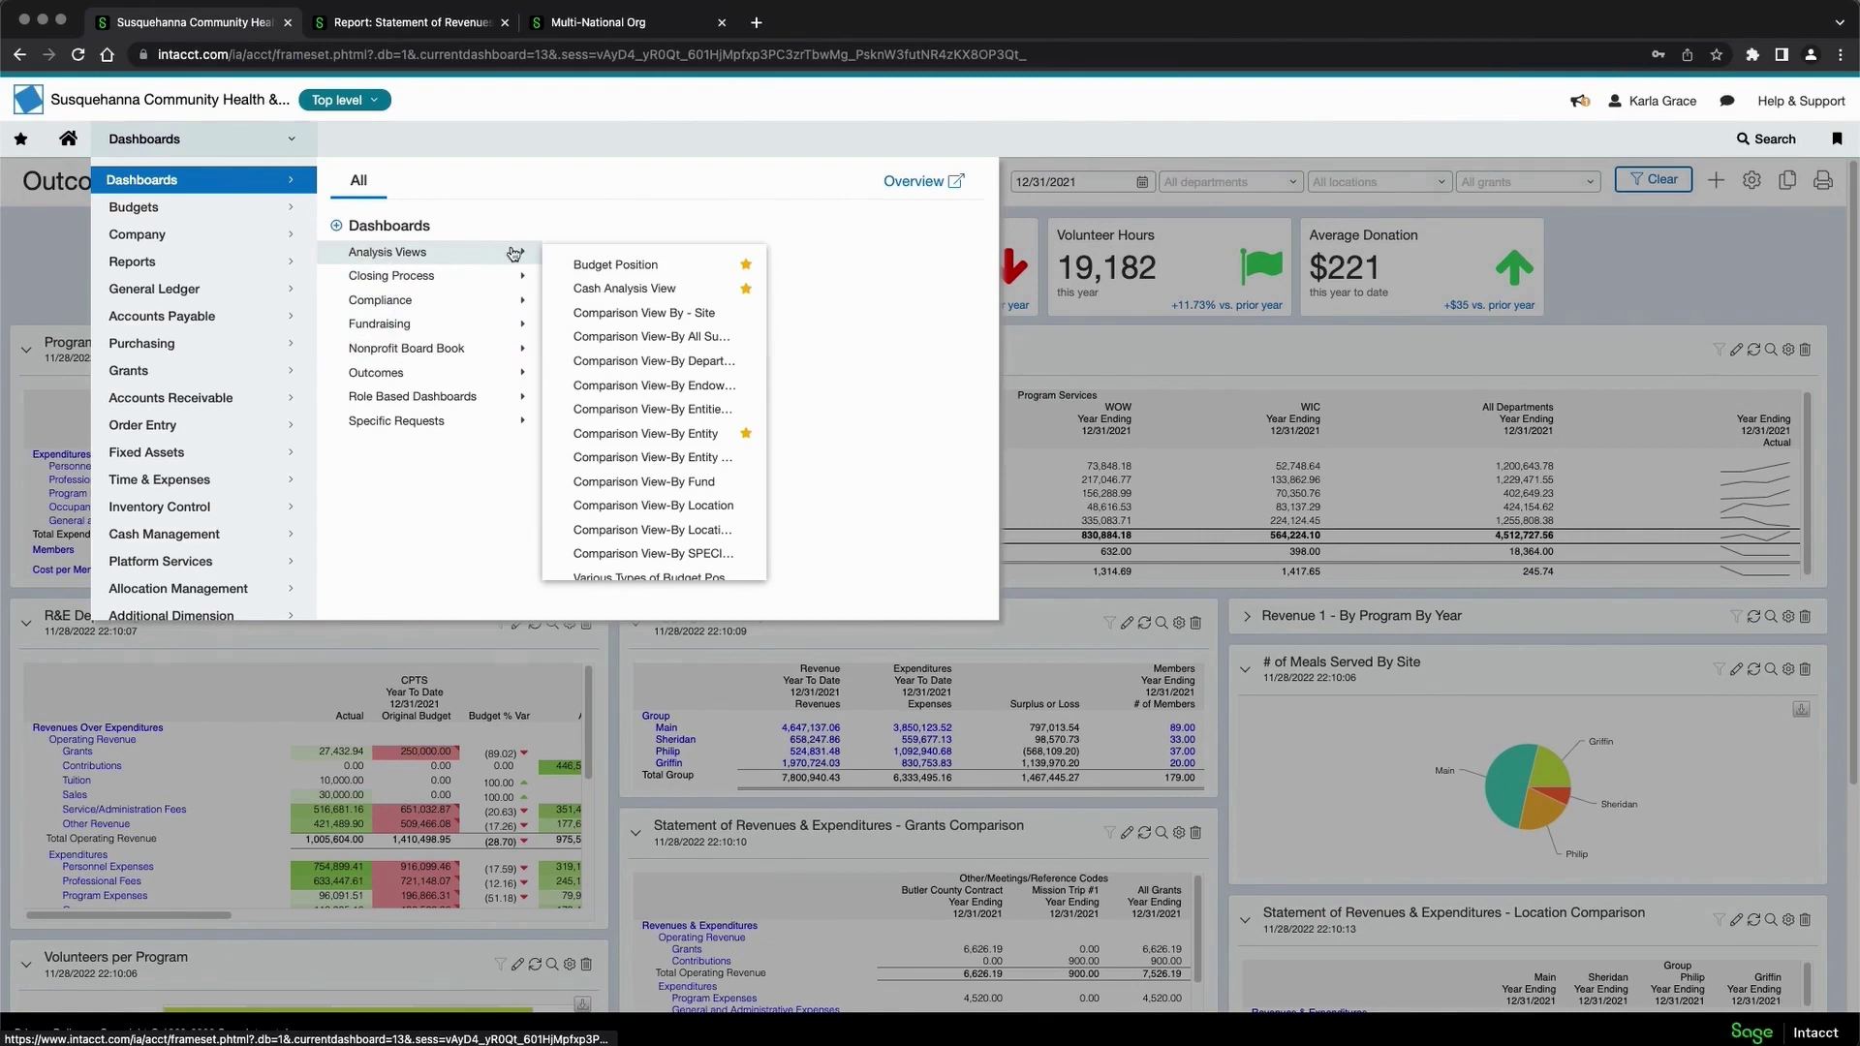
left_click(595, 267)
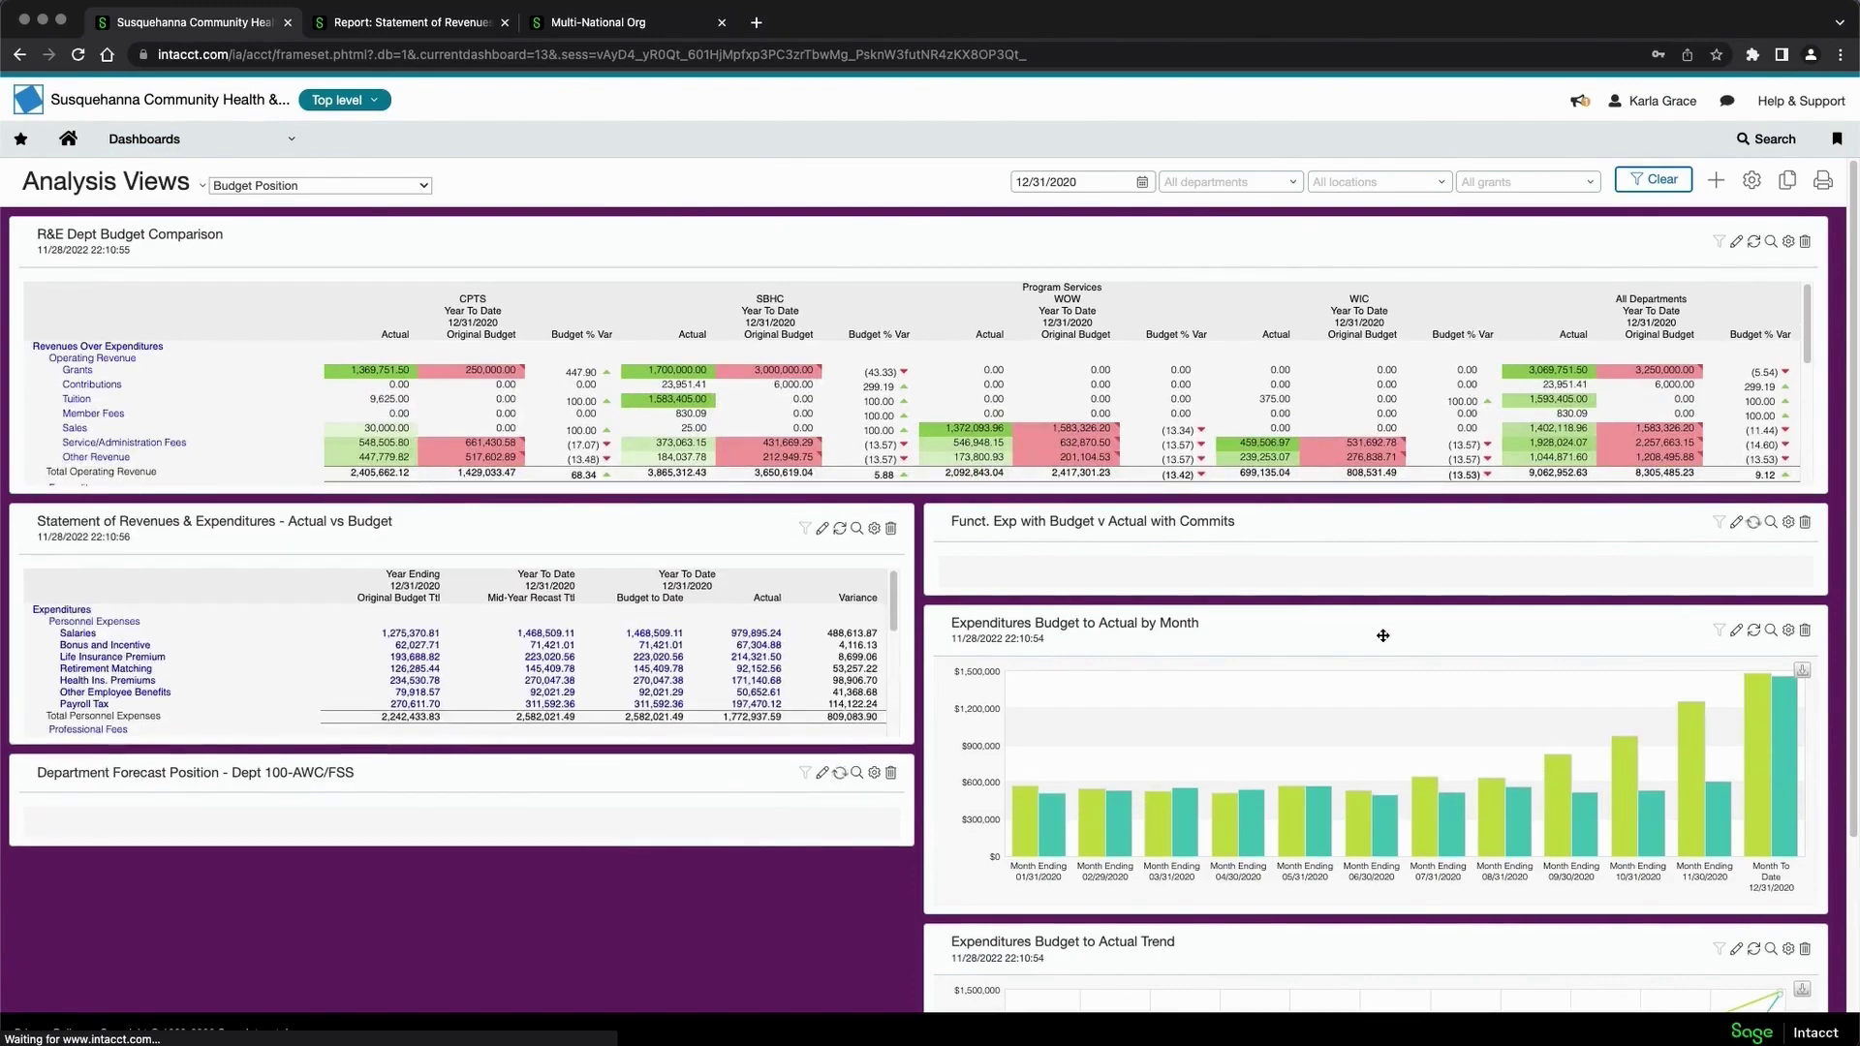
scroll(1382, 636, "down", 3)
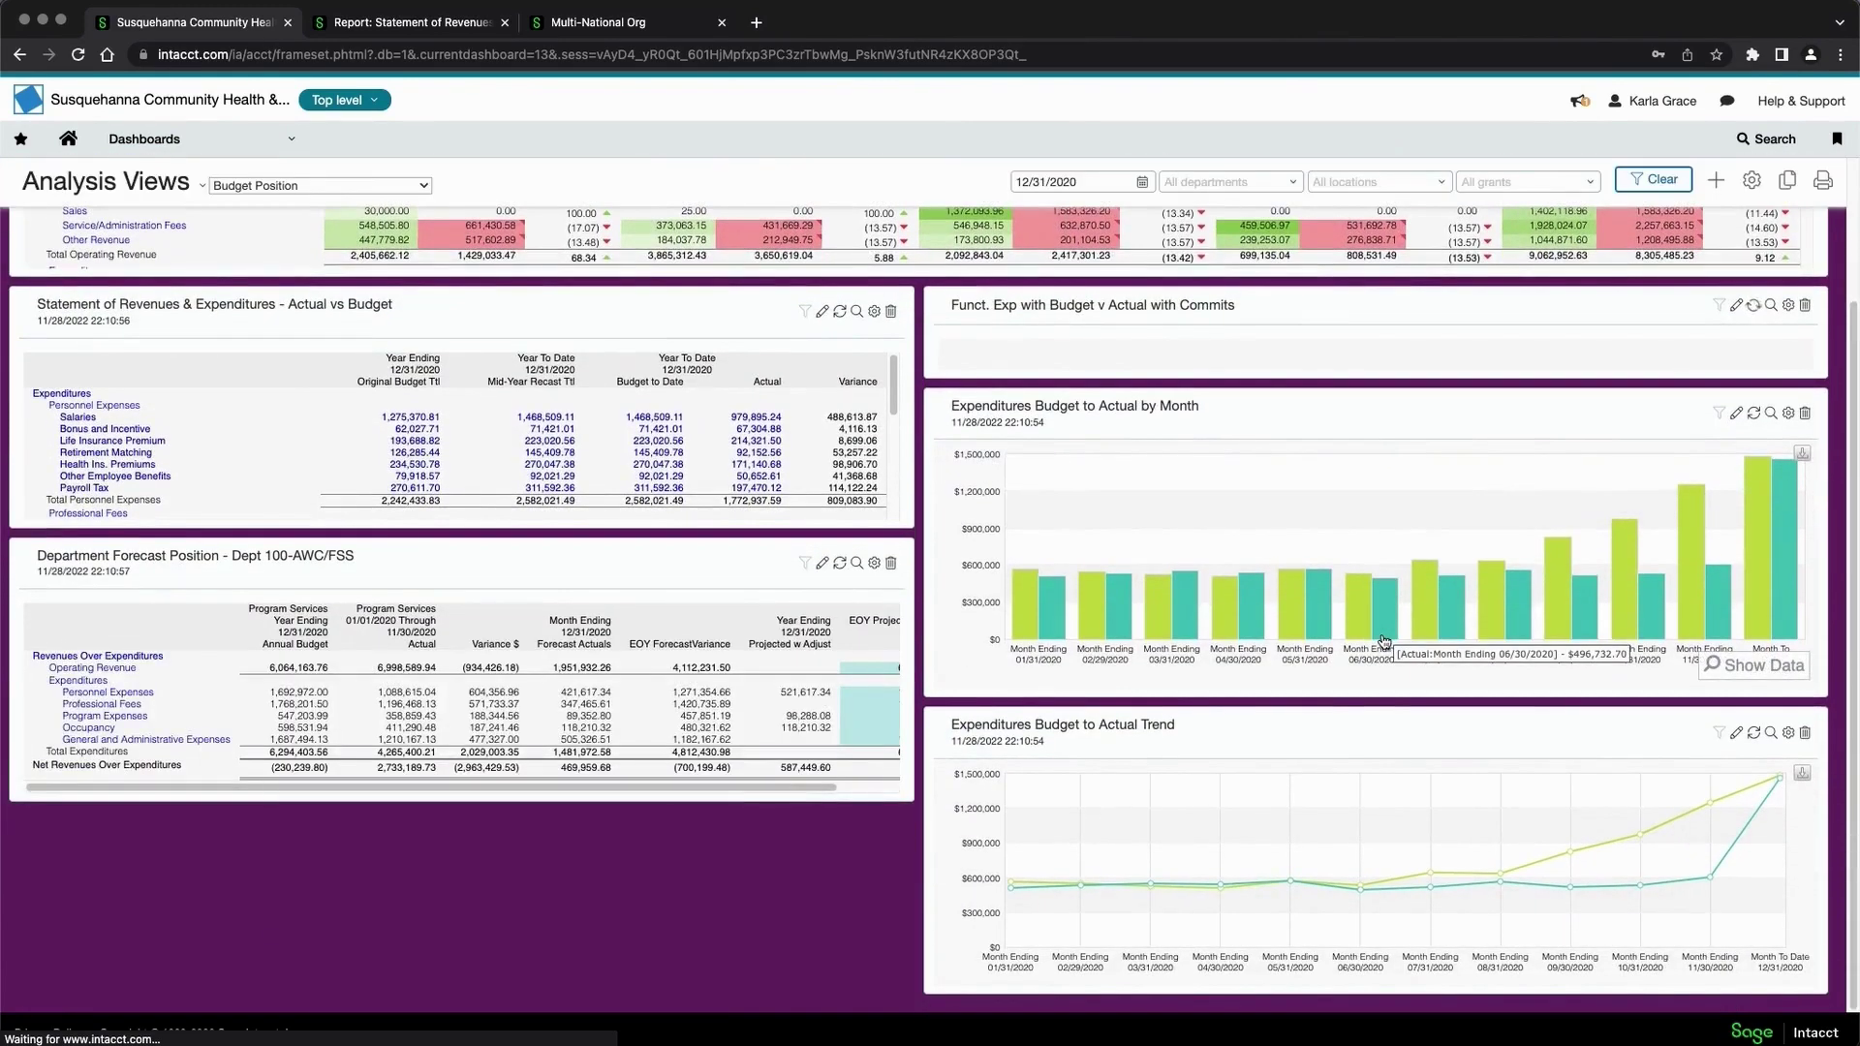
scroll(1318, 754, "down", 3)
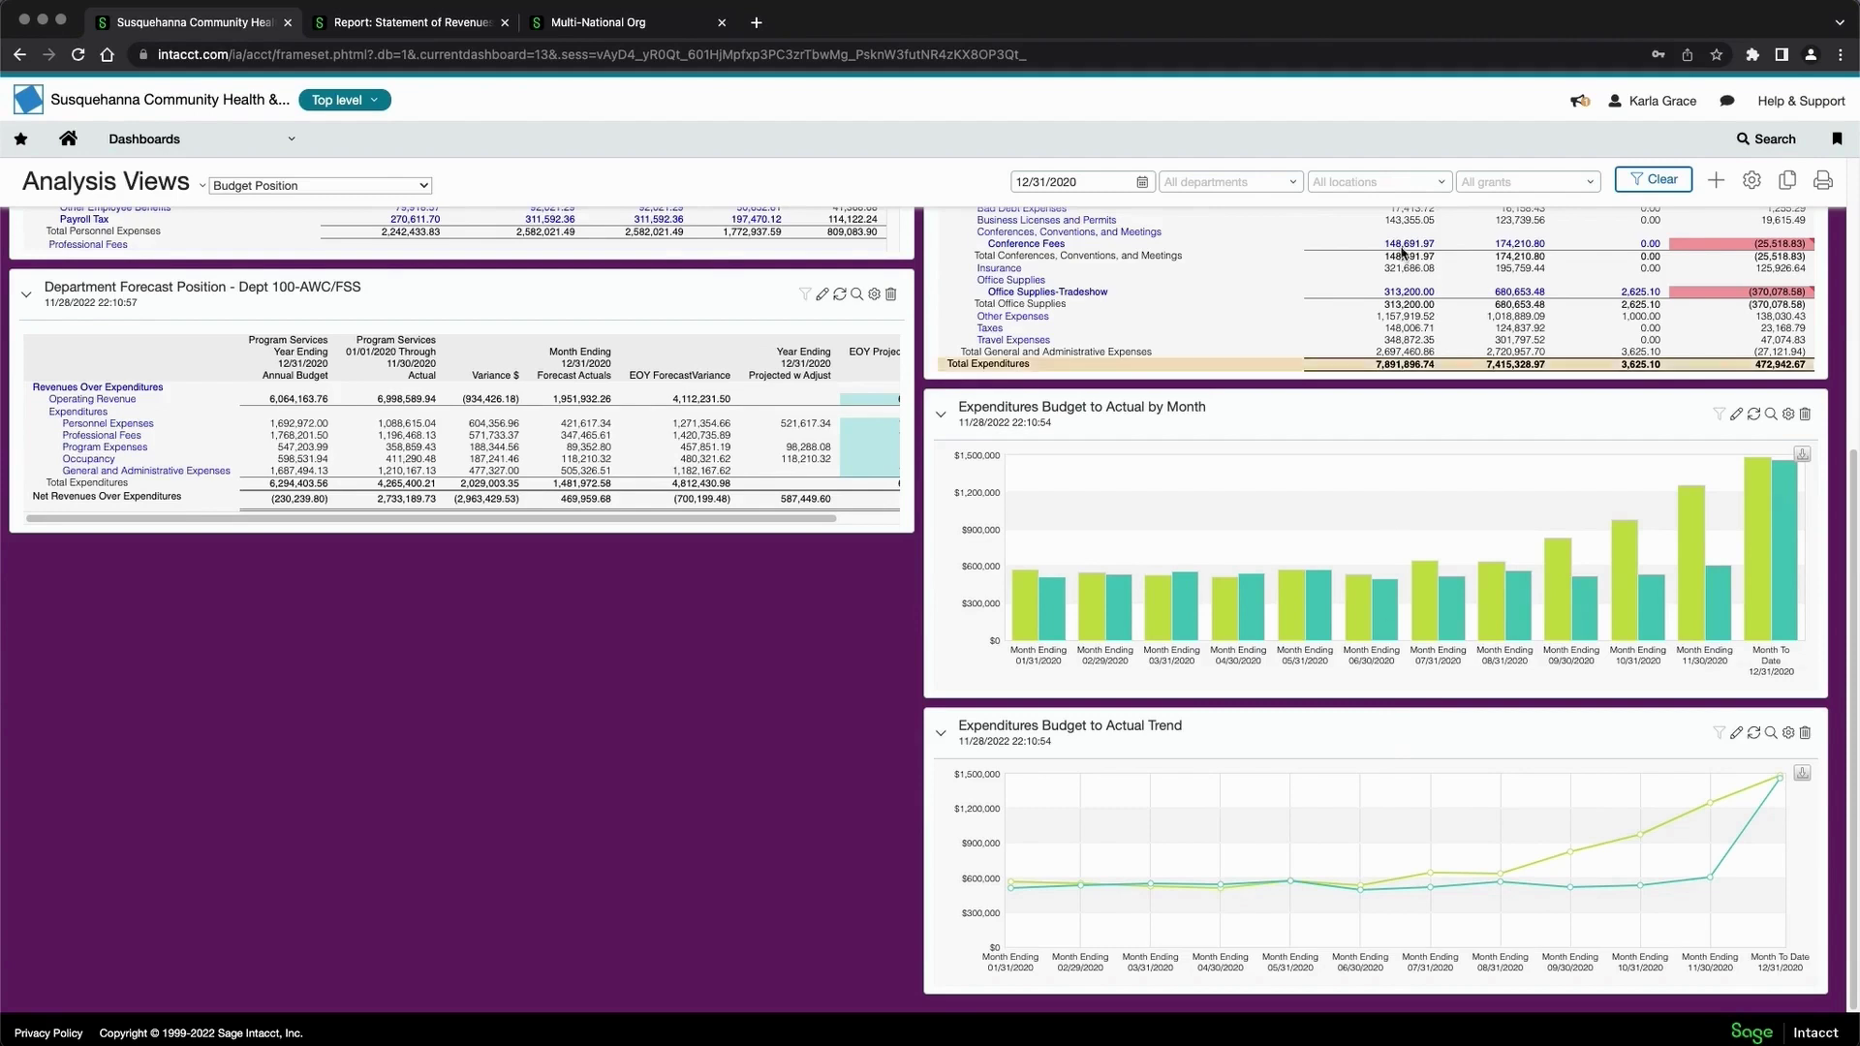
- Filter the Budget Position dashboard by grant 130--Outreach Campaign and review its reports and graphs
left_click(1585, 185)
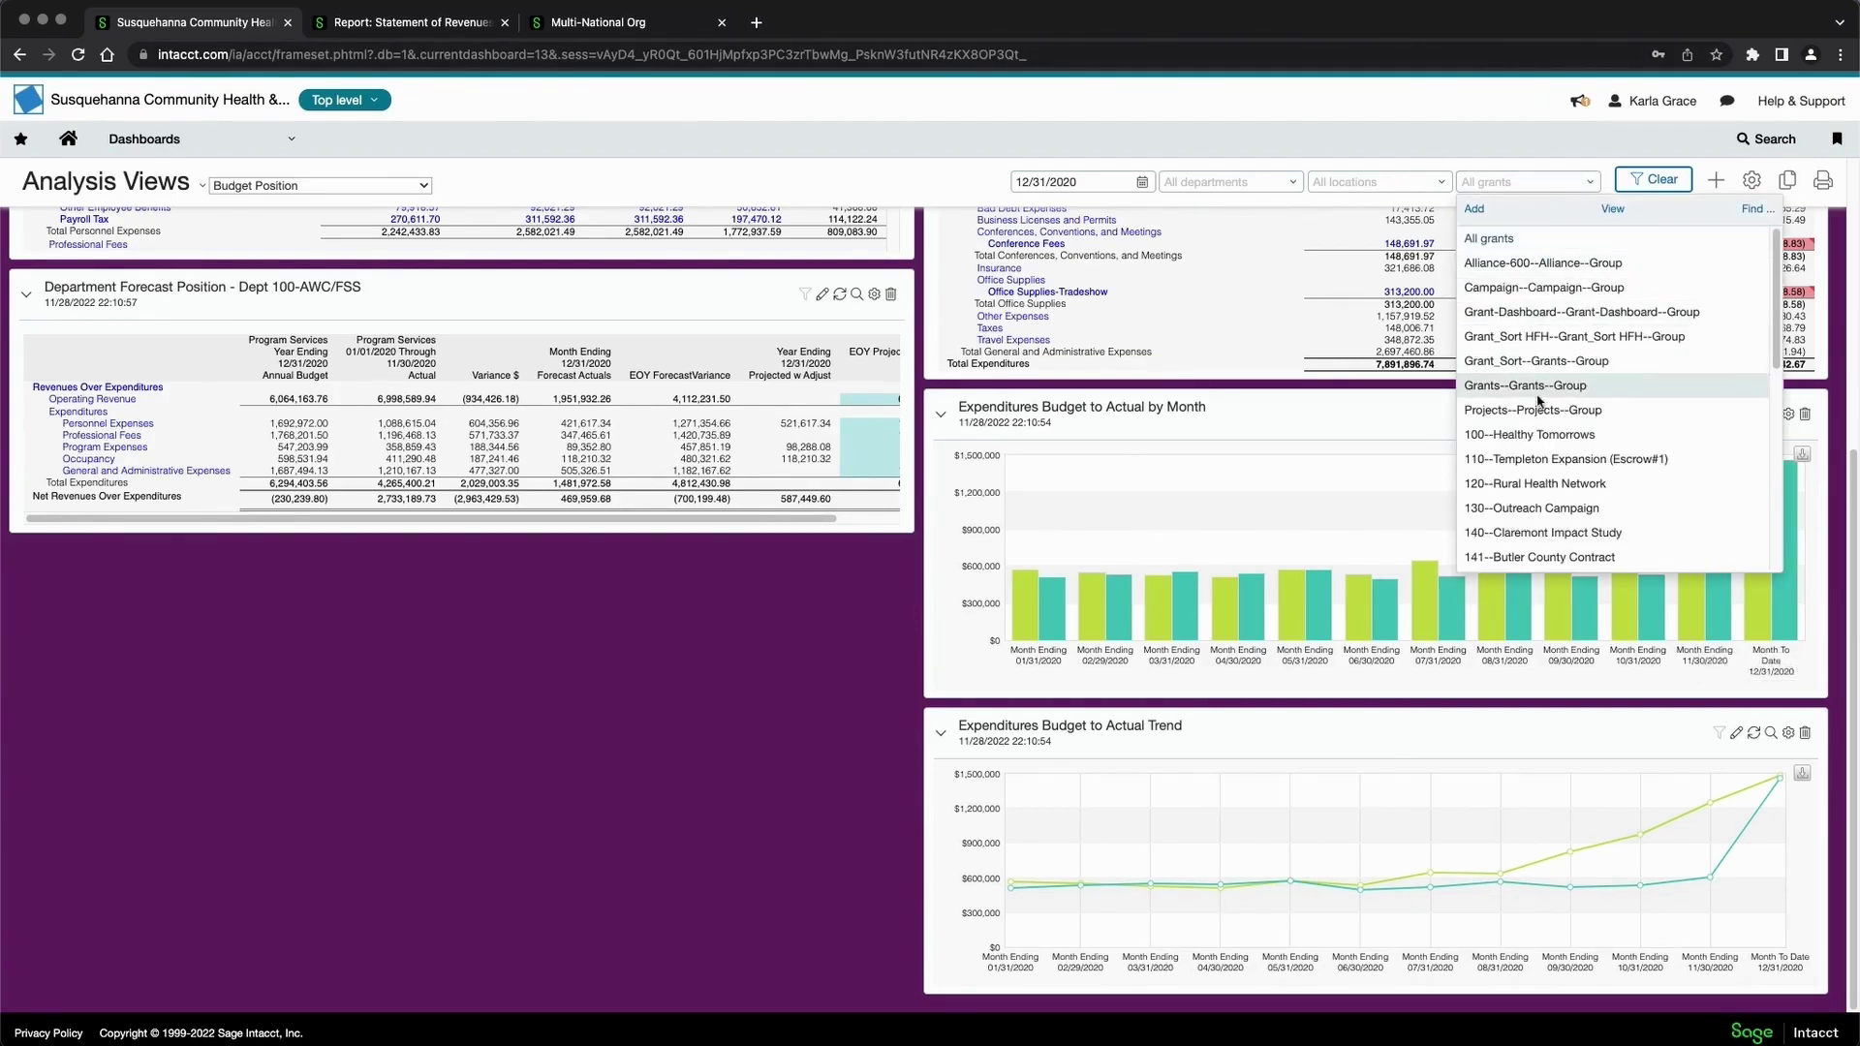
left_click(1544, 509)
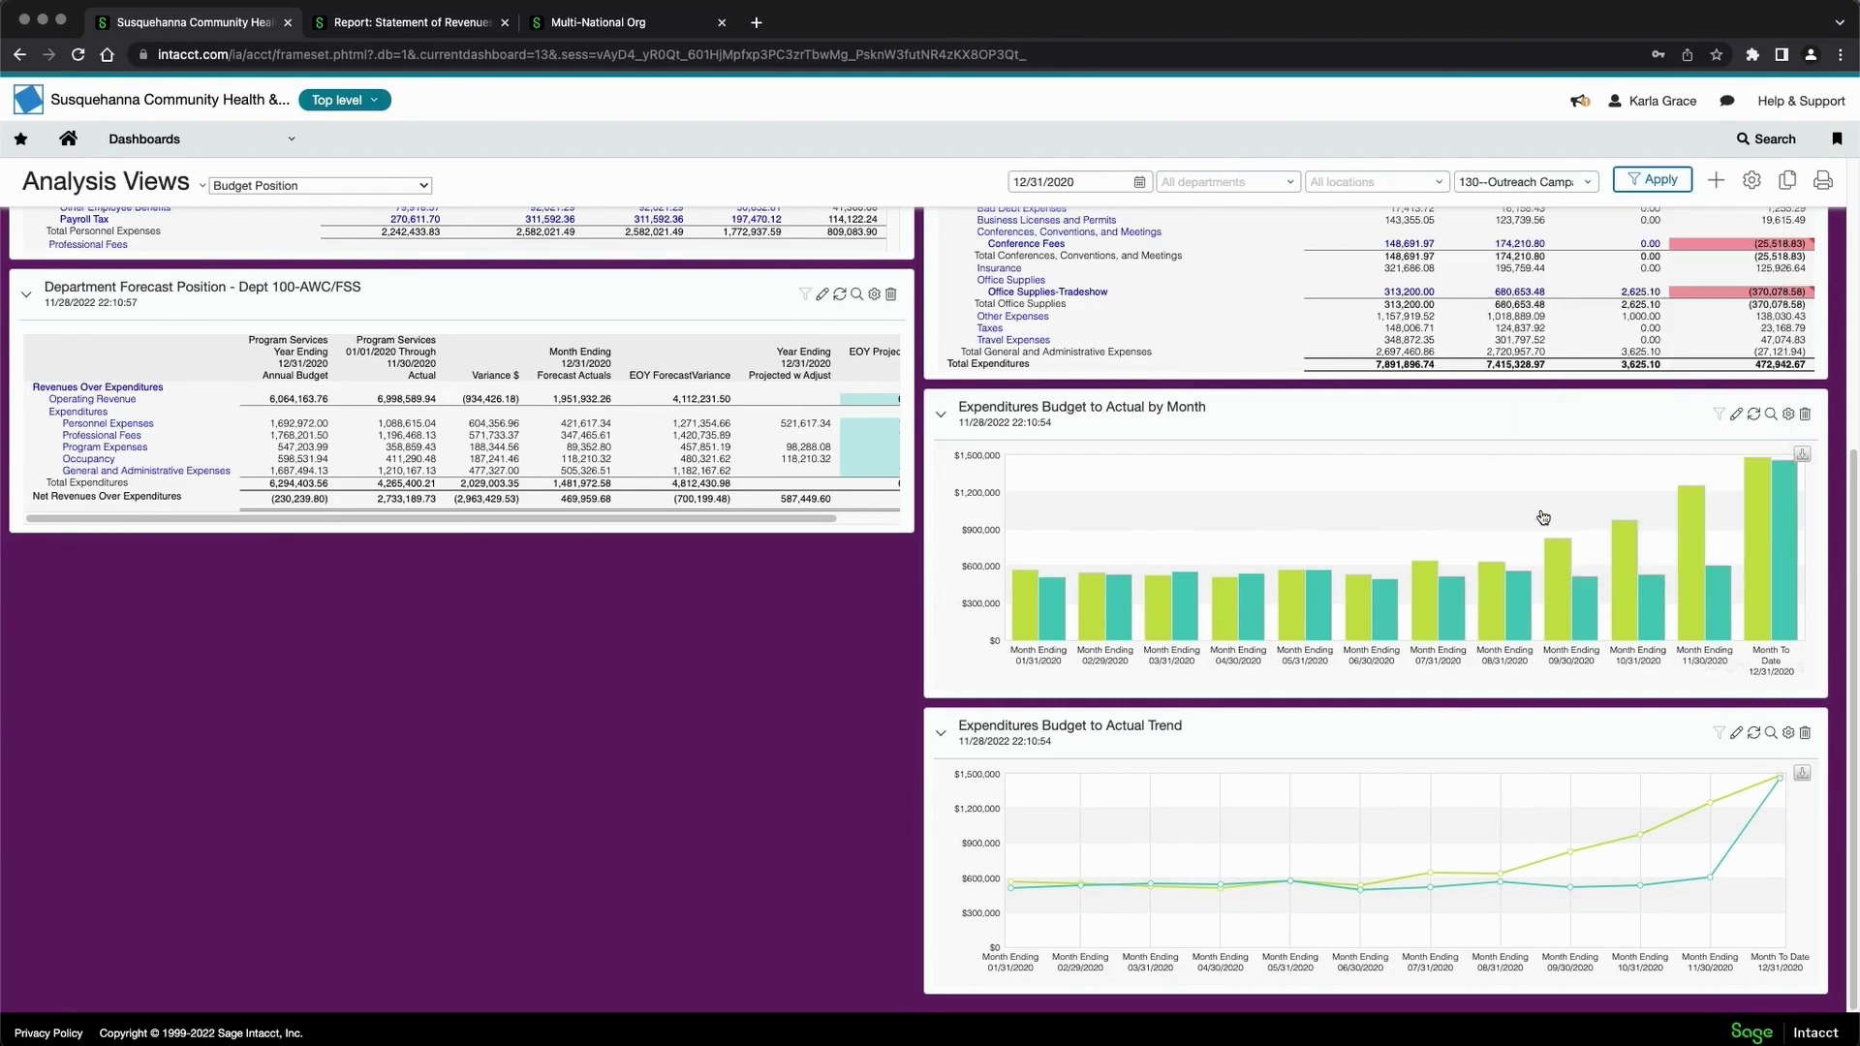
left_click(1654, 181)
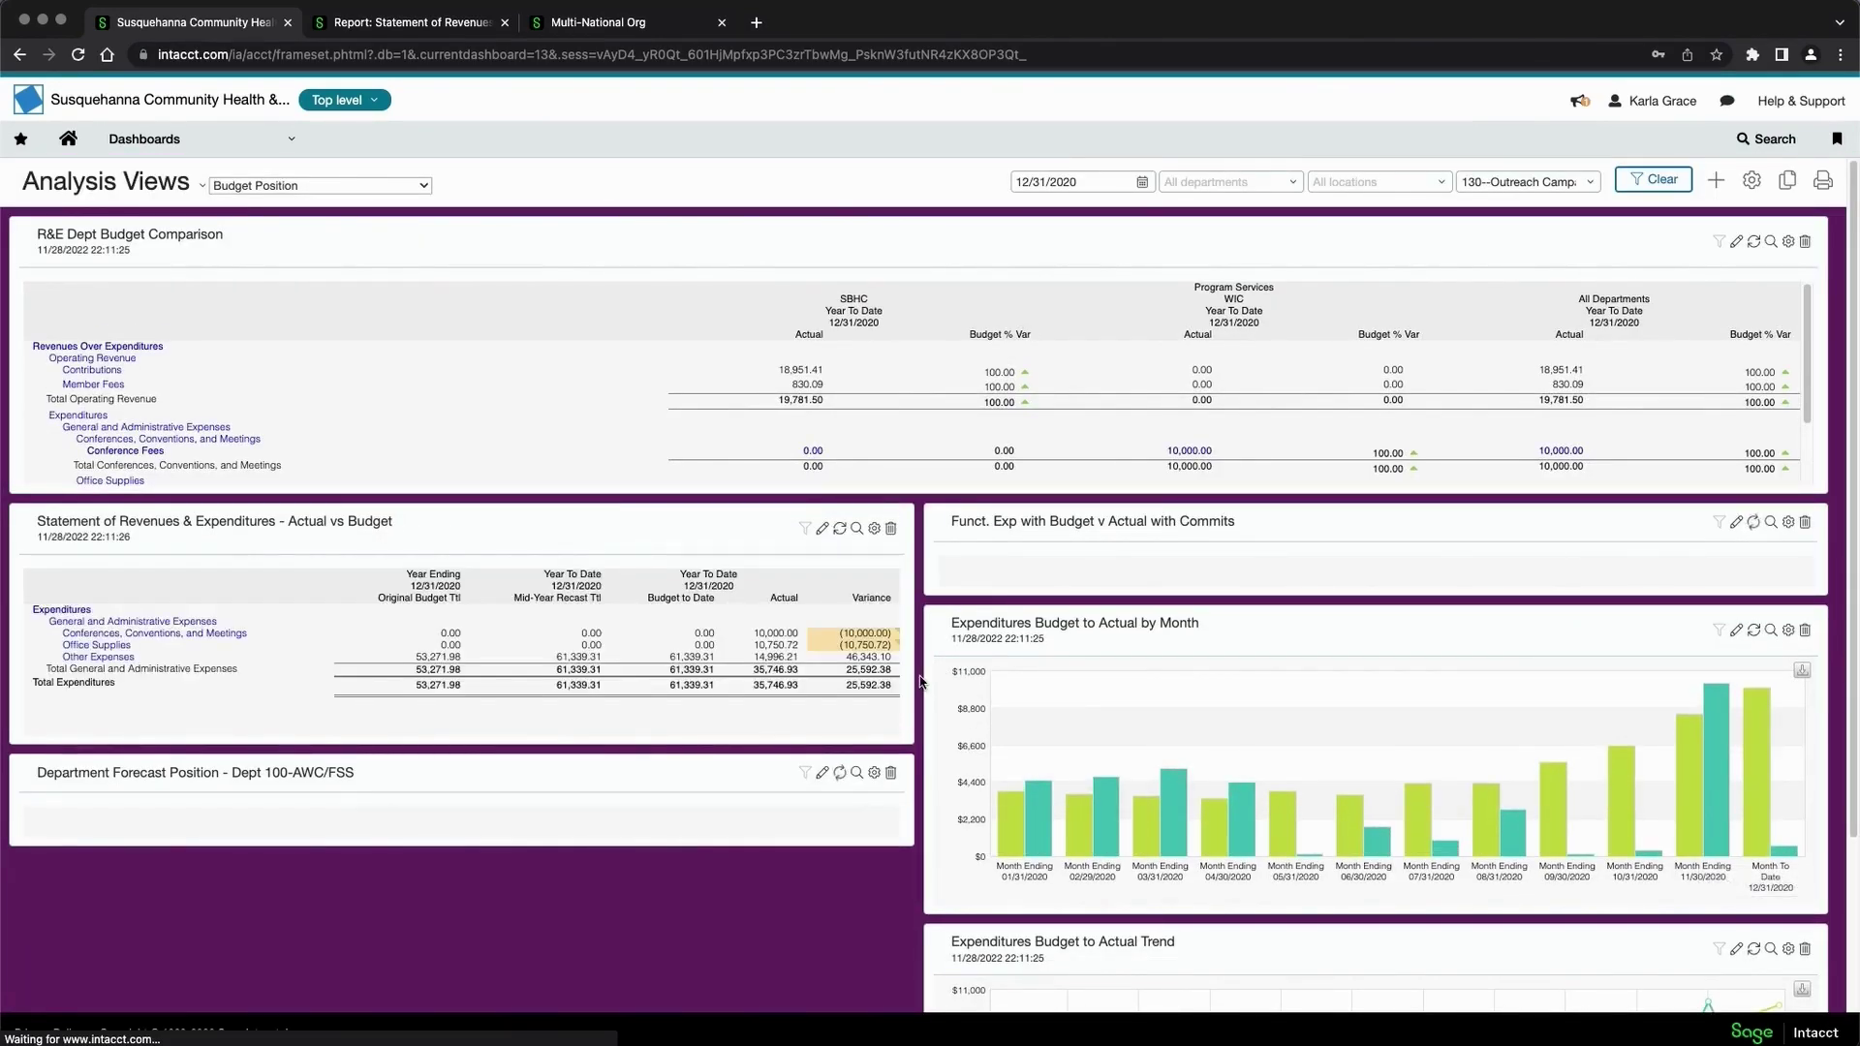
scroll(920, 682, "down", 3)
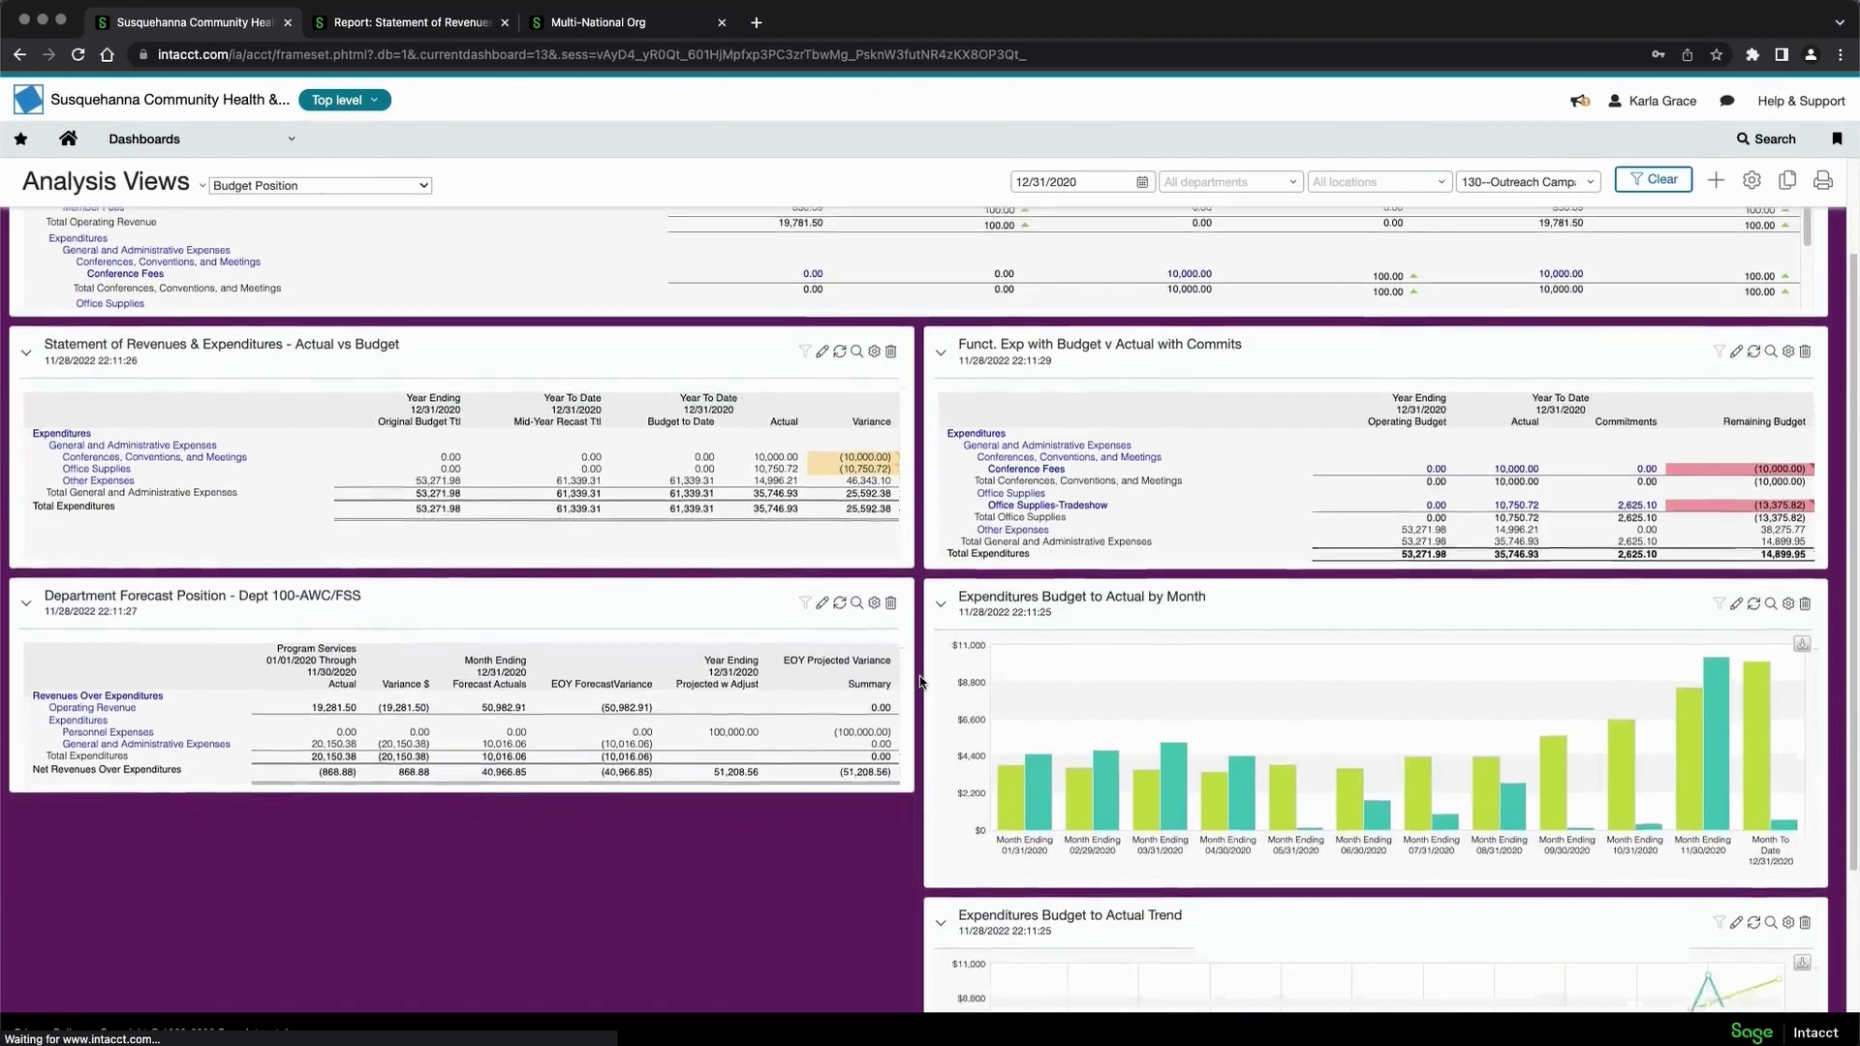
scroll(920, 682, "down", 3)
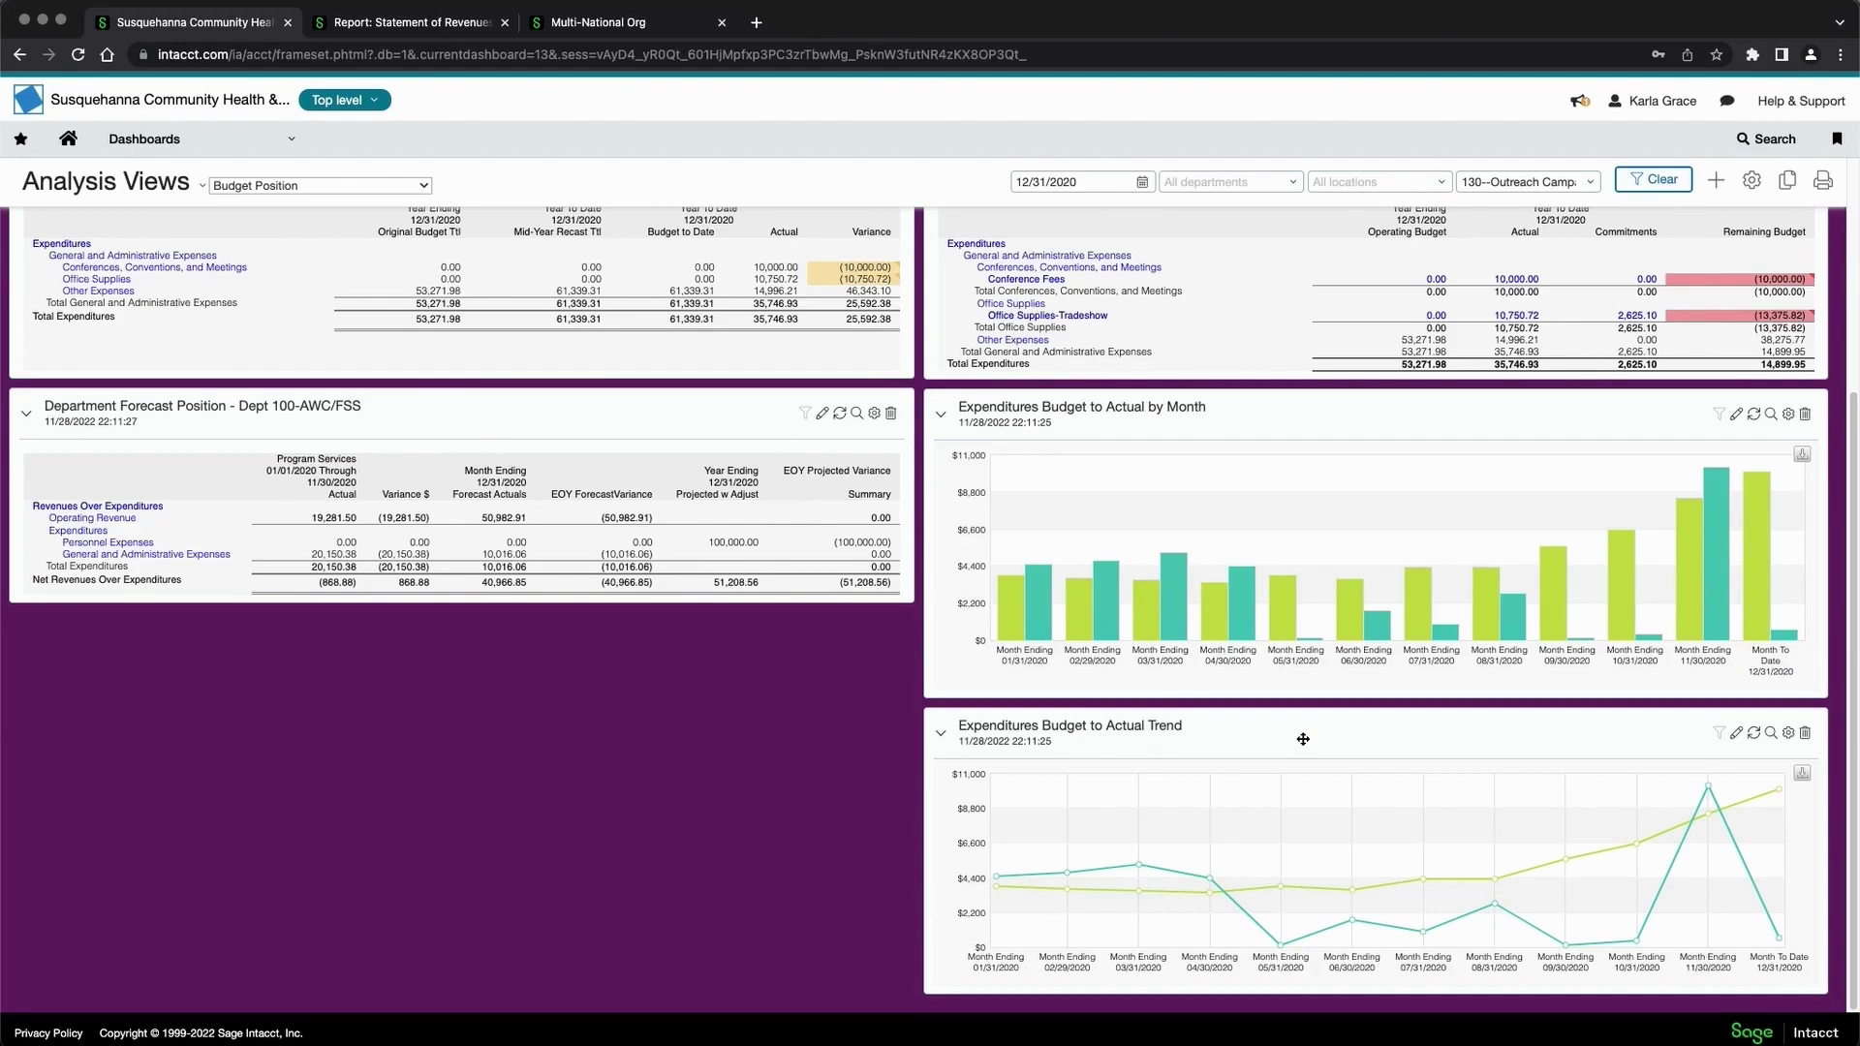
scroll(662, 608, "up", 5)
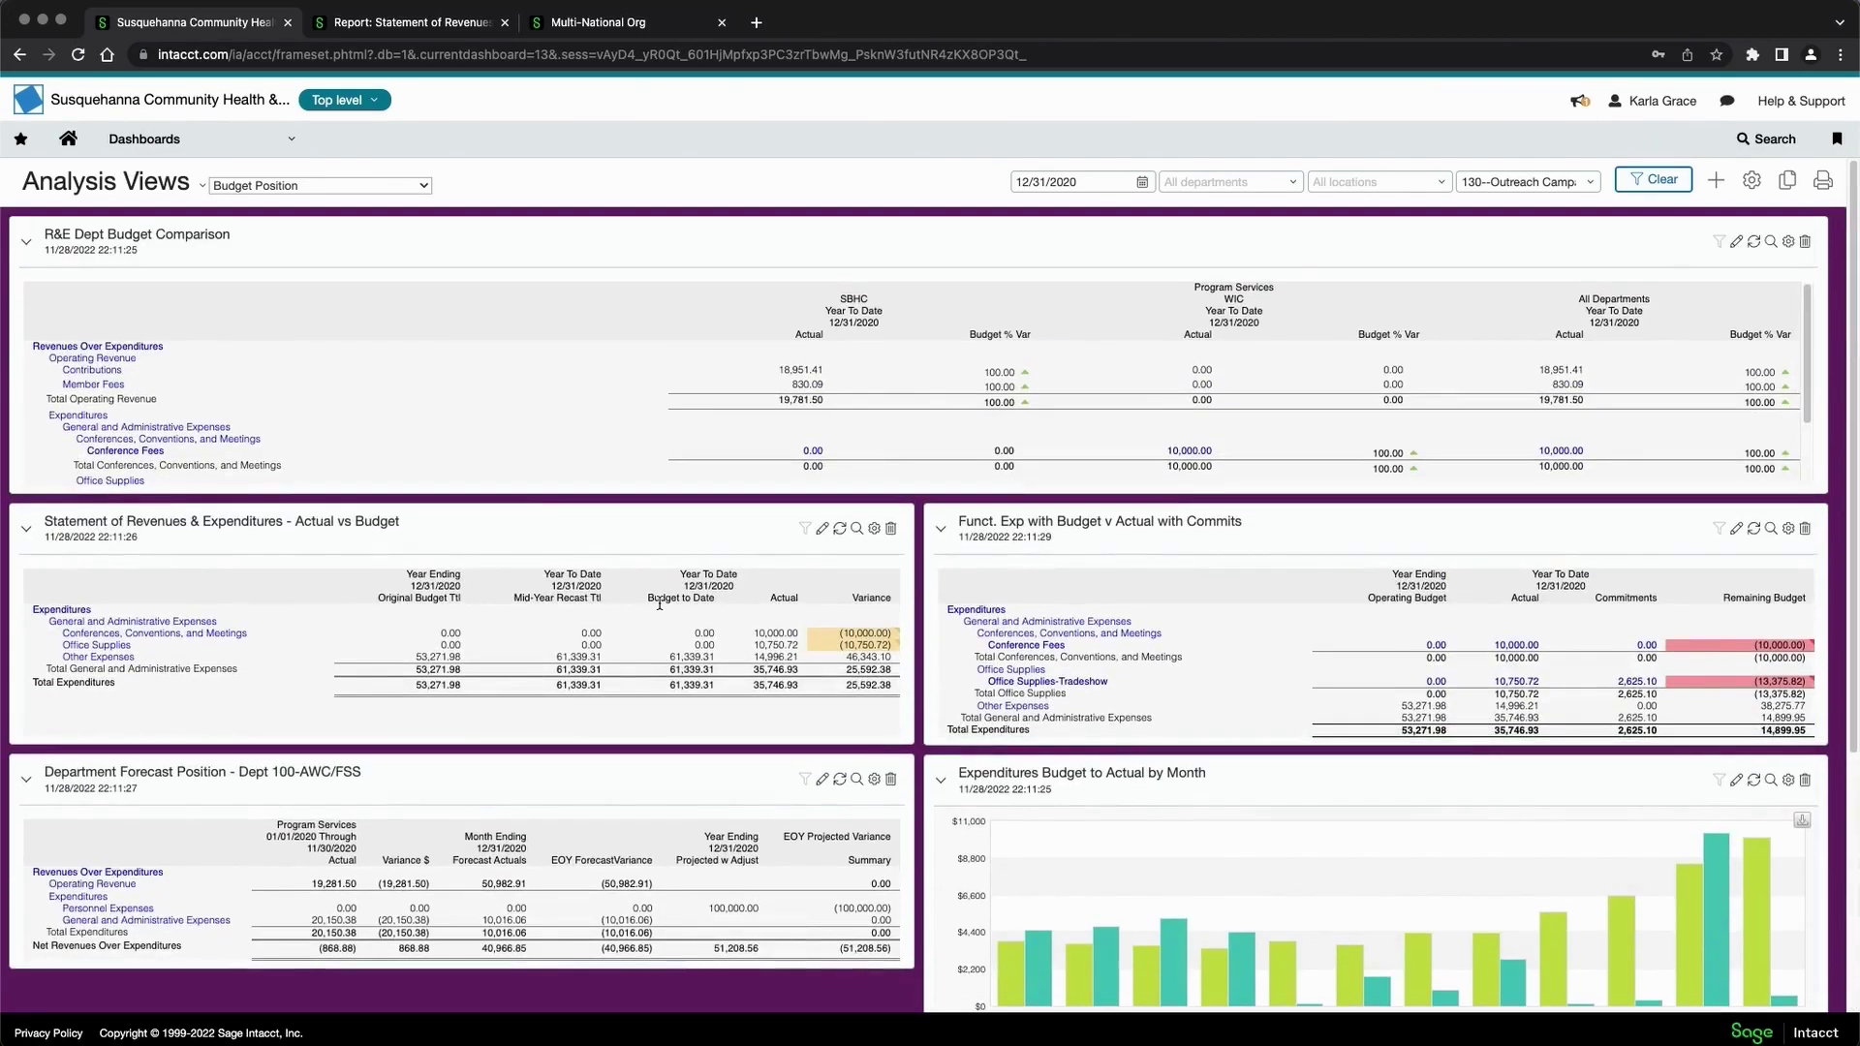
- Inspect the row and column definitions of the Statement of Revenues & Expenditures - Actual vs Budget report, and close the editor without saving
left_click(825, 532)
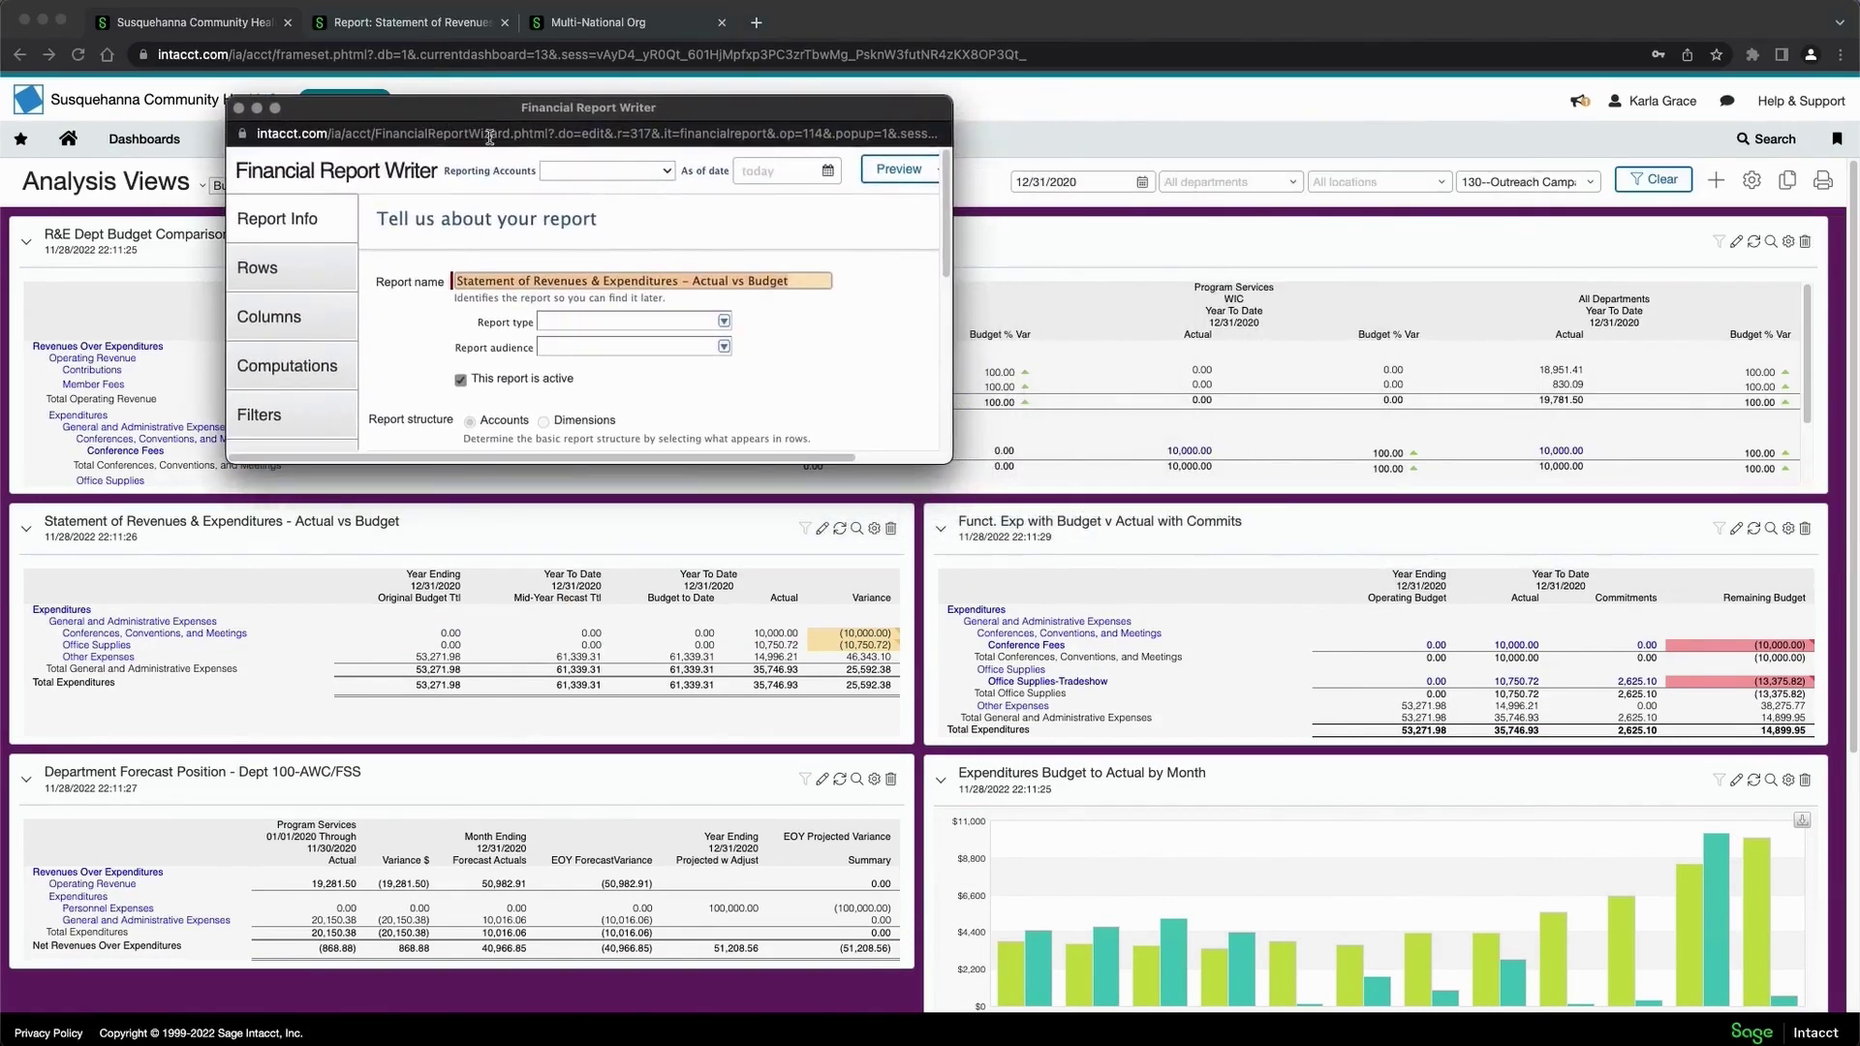
left_click_drag(944, 462, 1595, 1044)
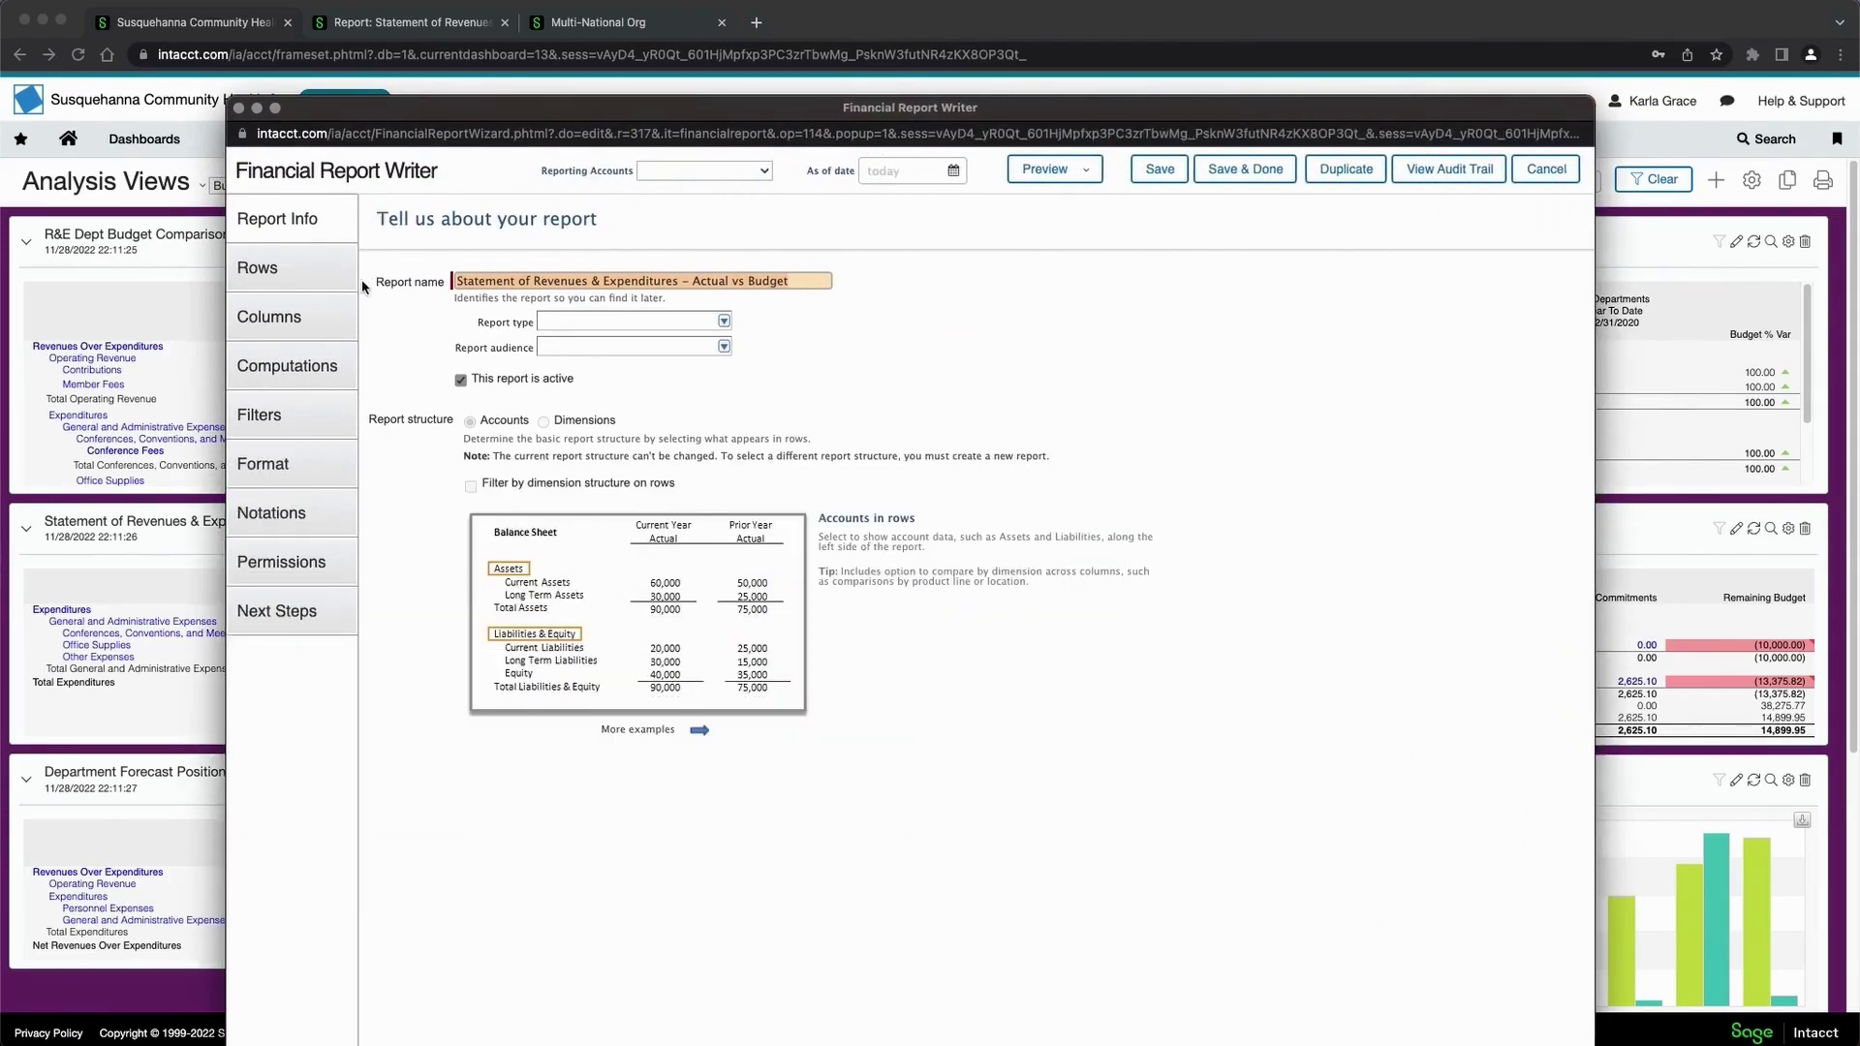
left_click_drag(364, 112, 352, 68)
left_click(278, 236)
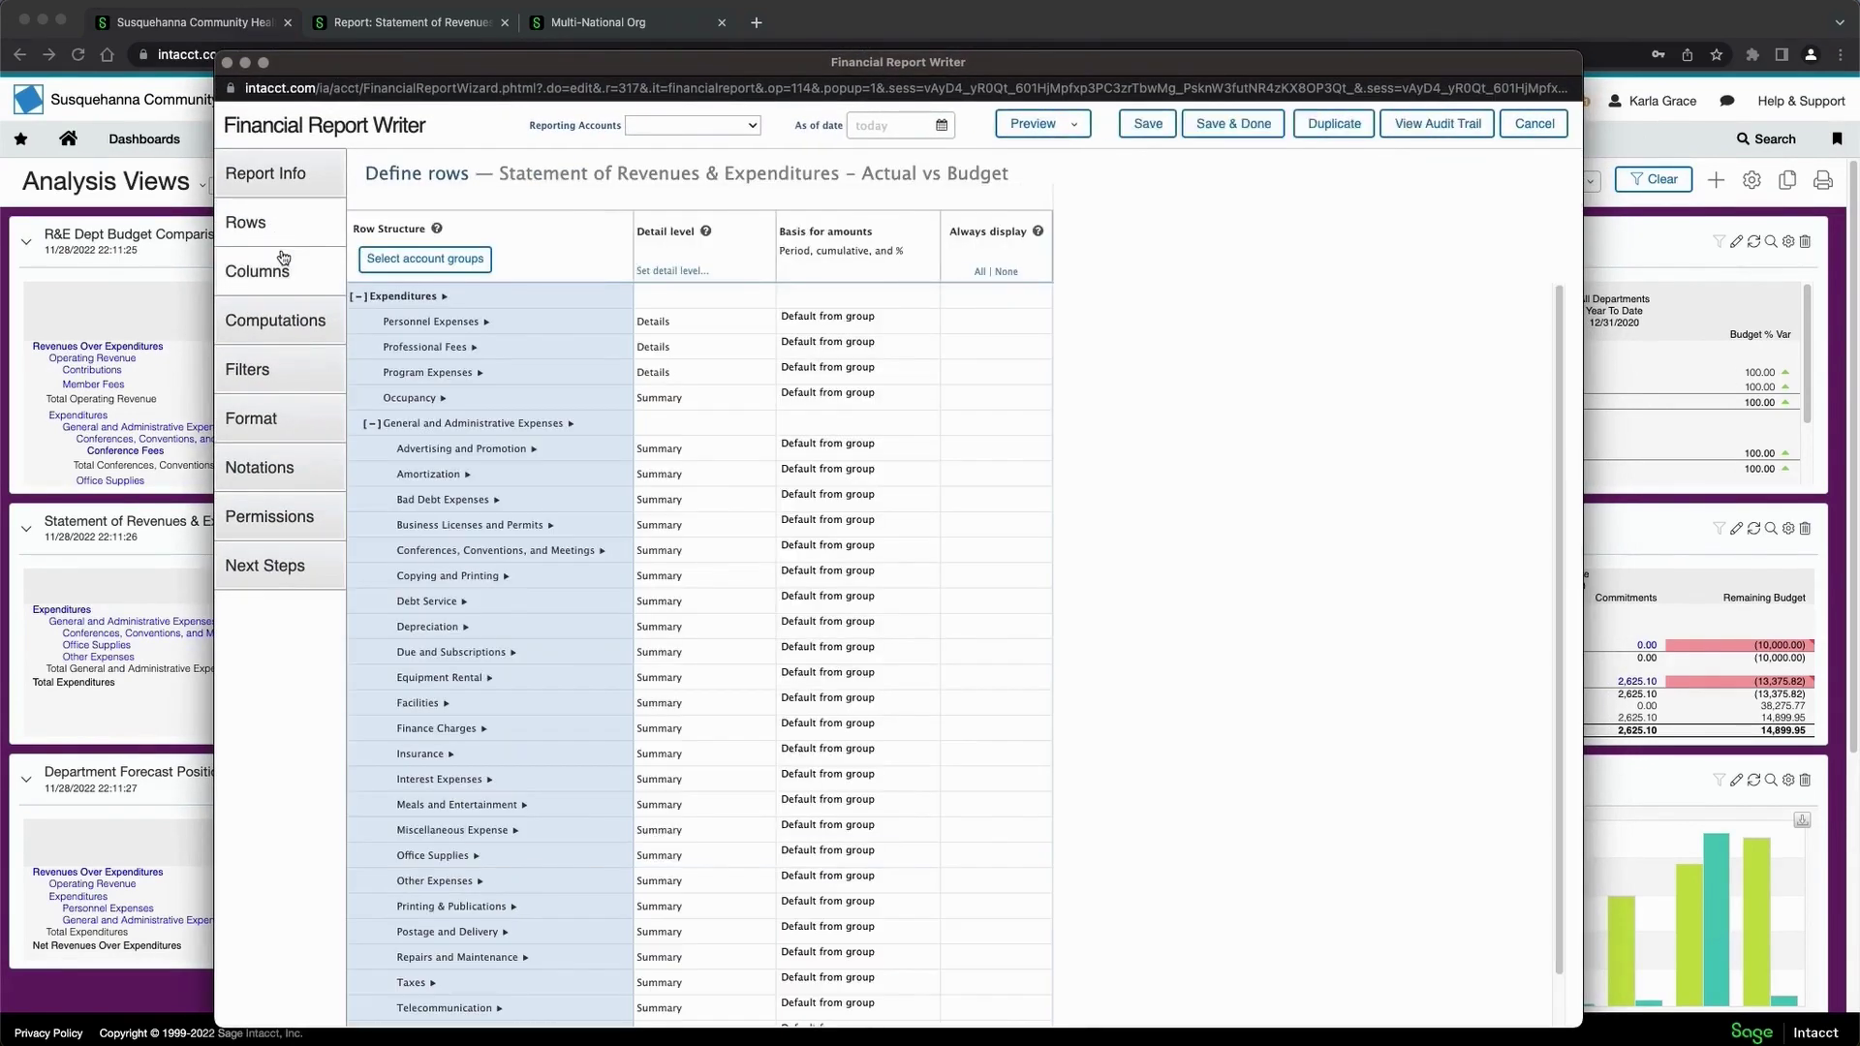
left_click(280, 272)
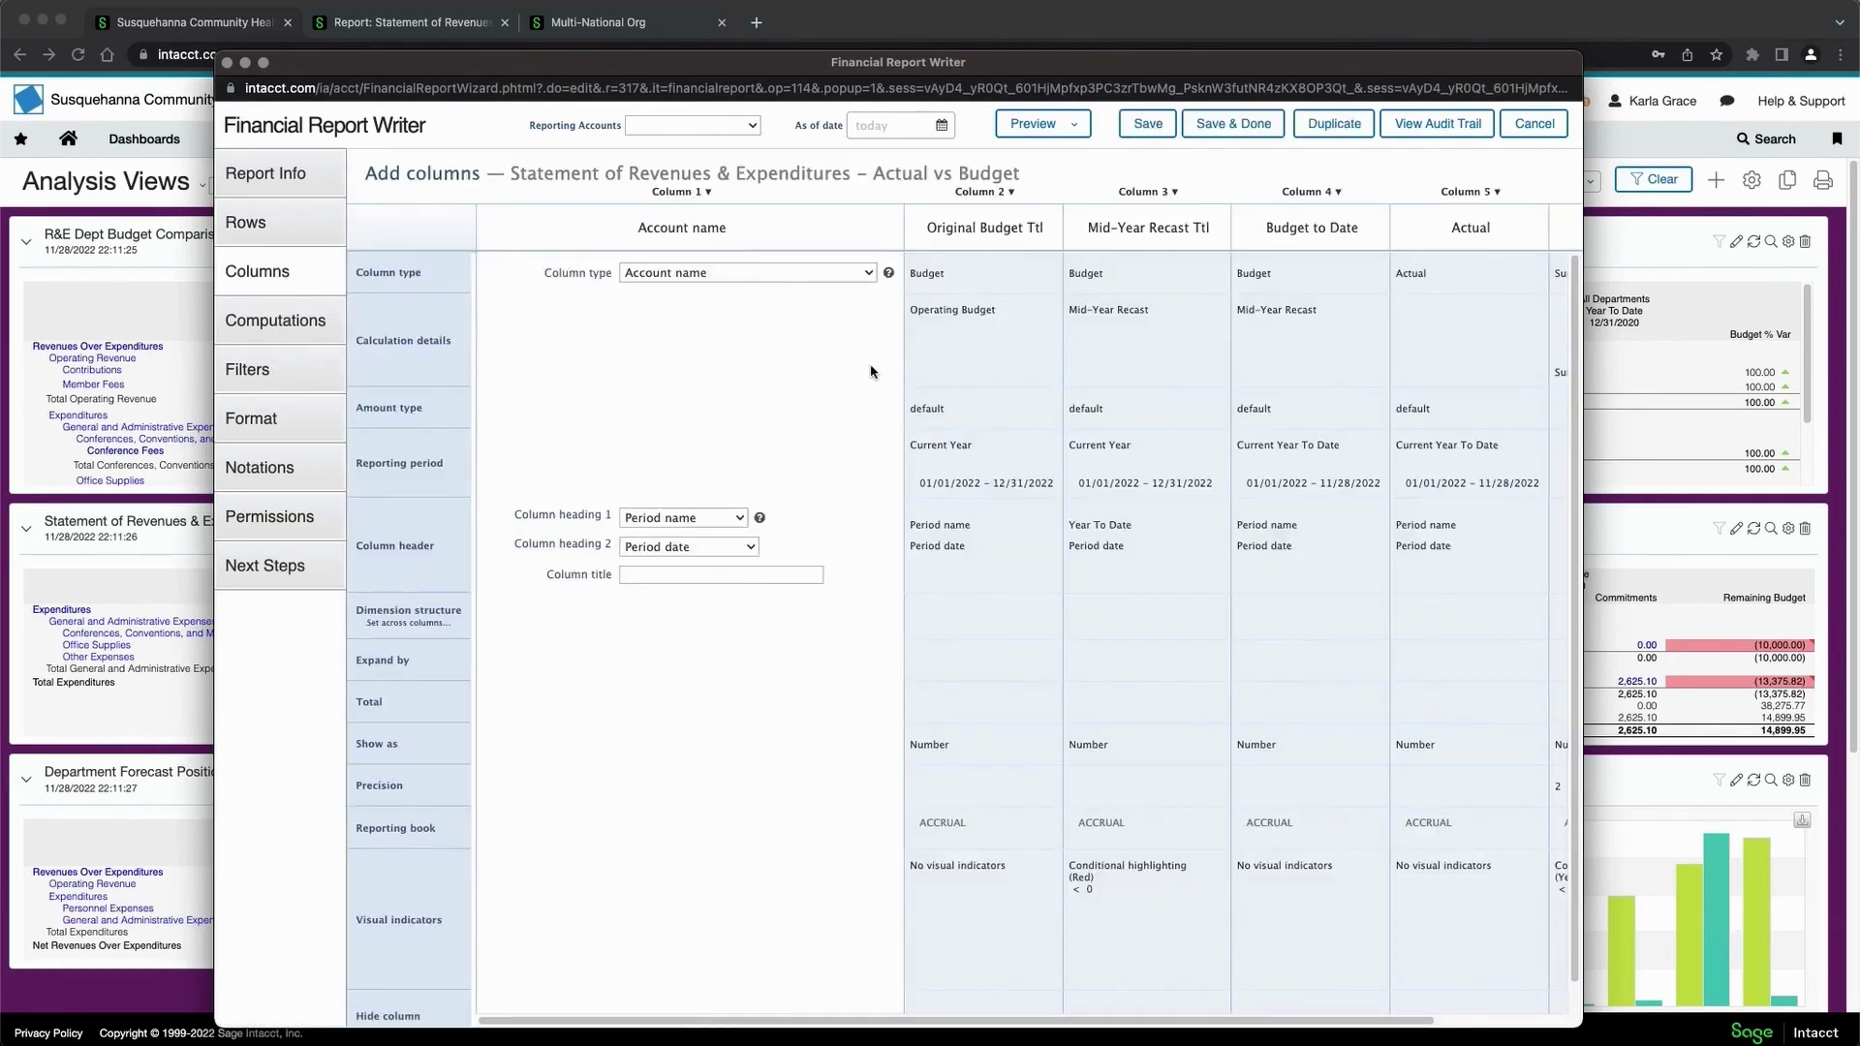
left_click(1007, 192)
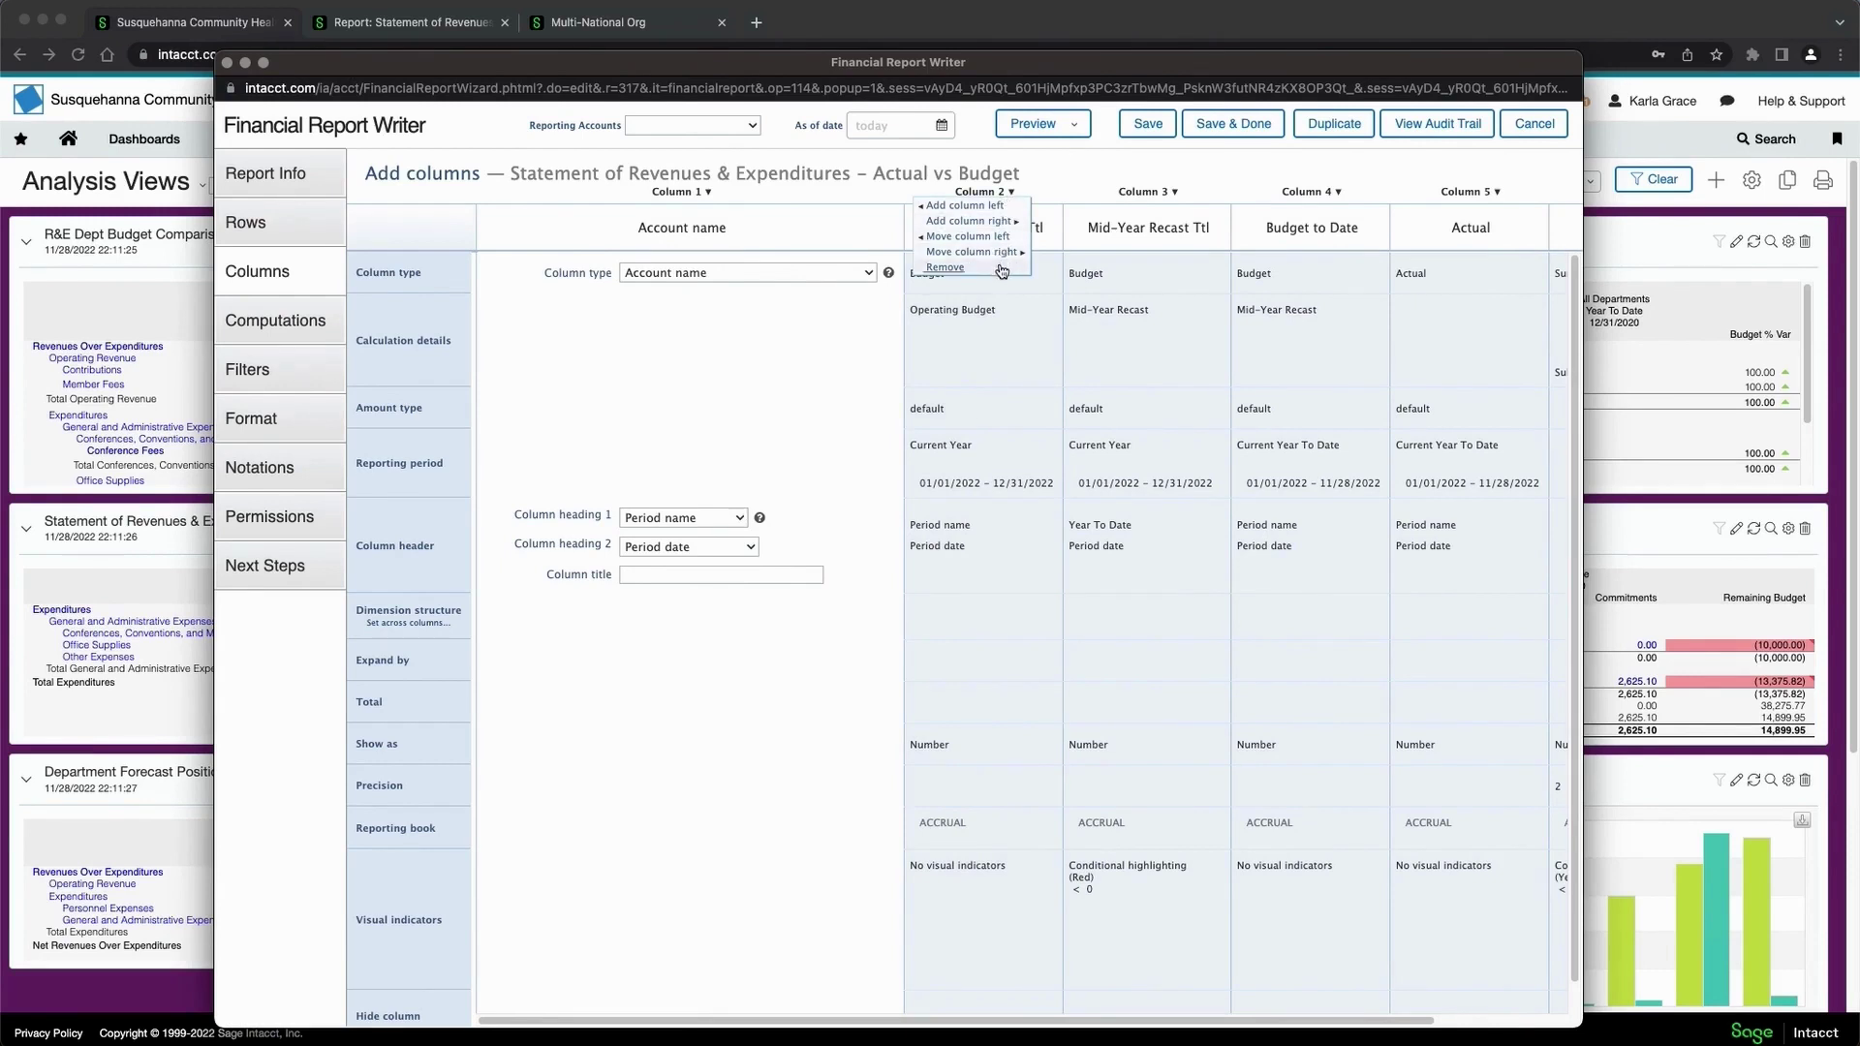
left_click(1086, 172)
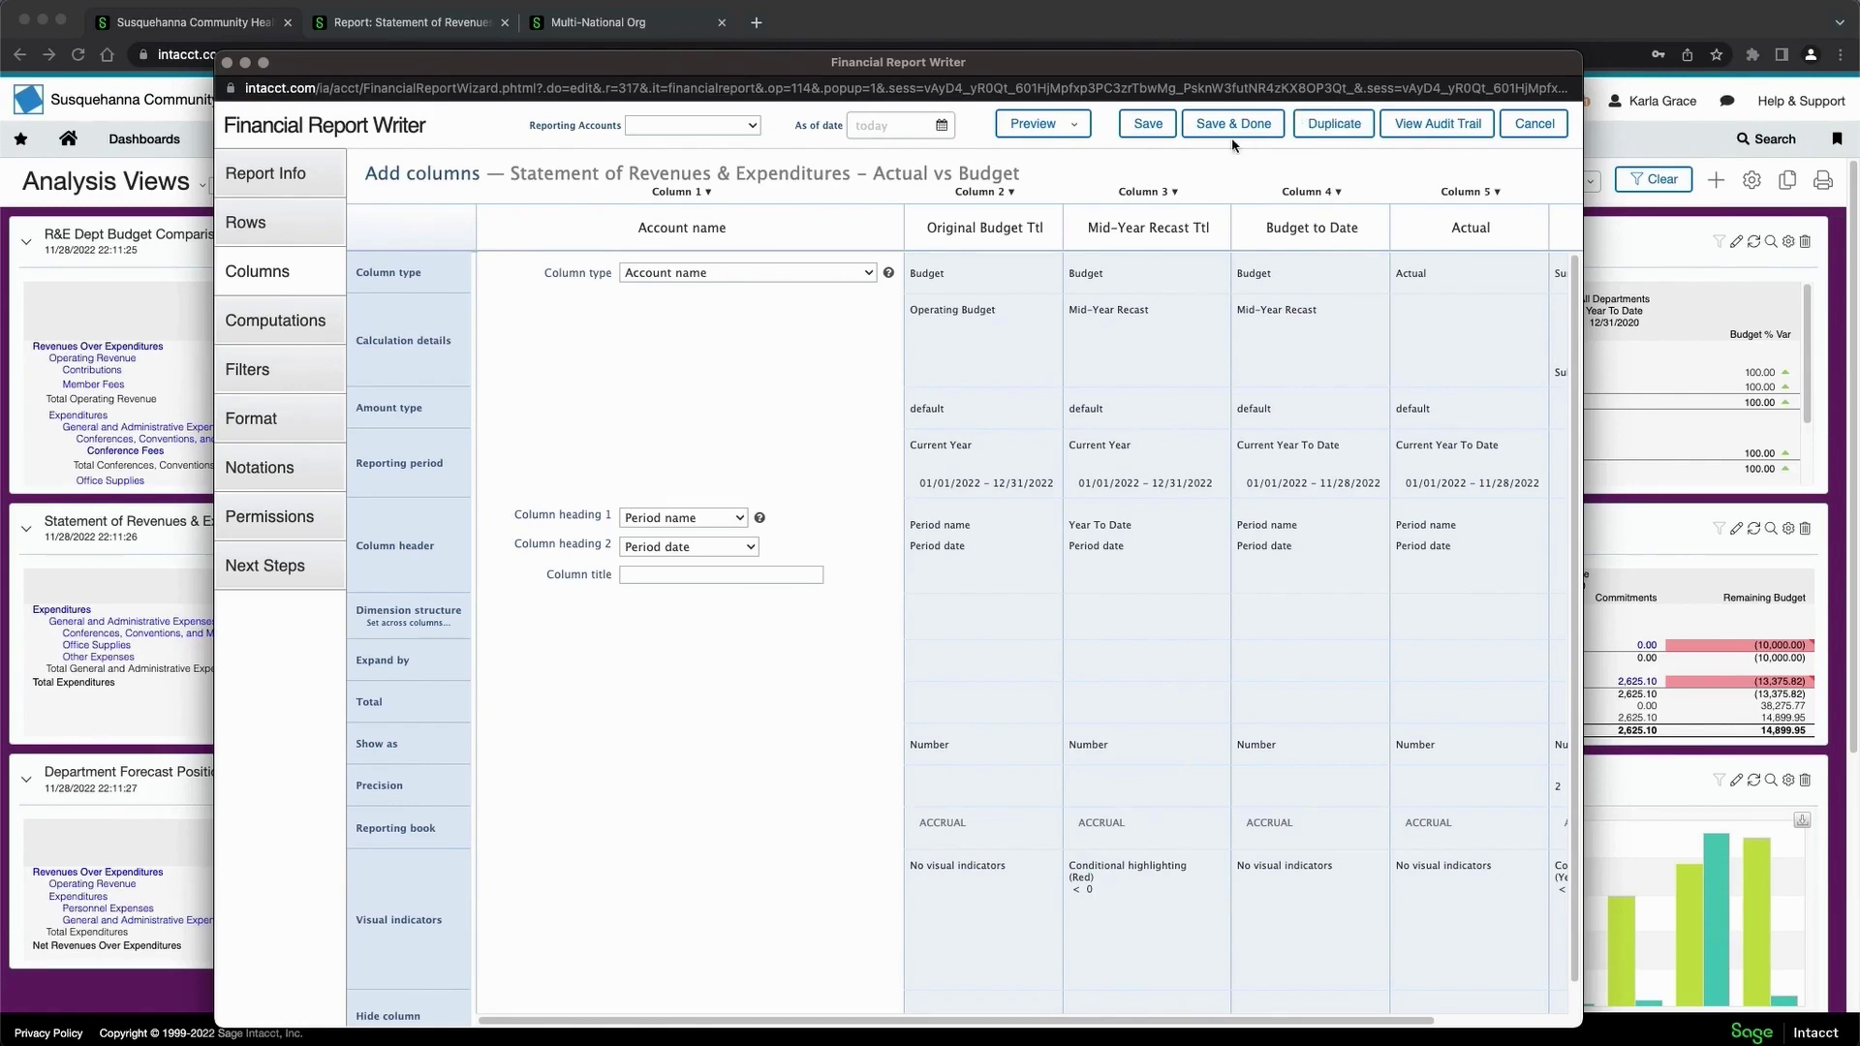
left_click(227, 64)
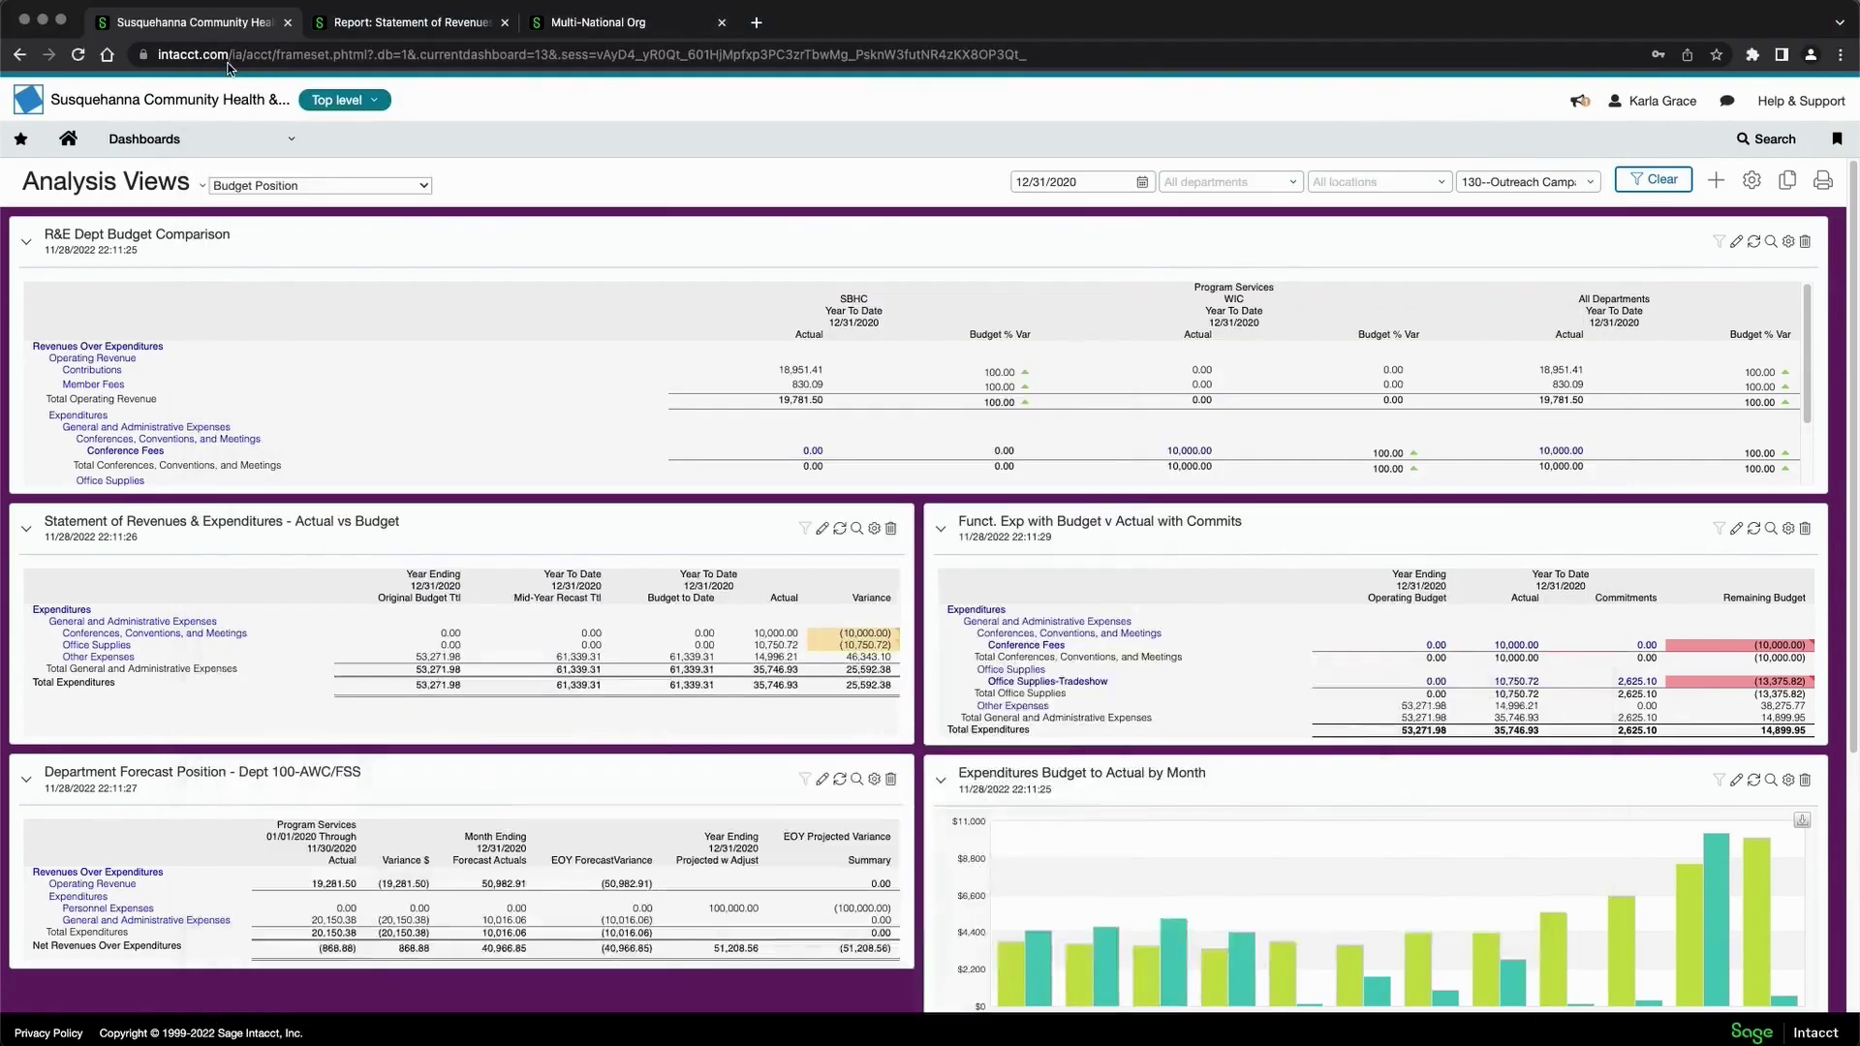
- Open the Reports Center and list the reports for all applications
mouse_move(260, 145)
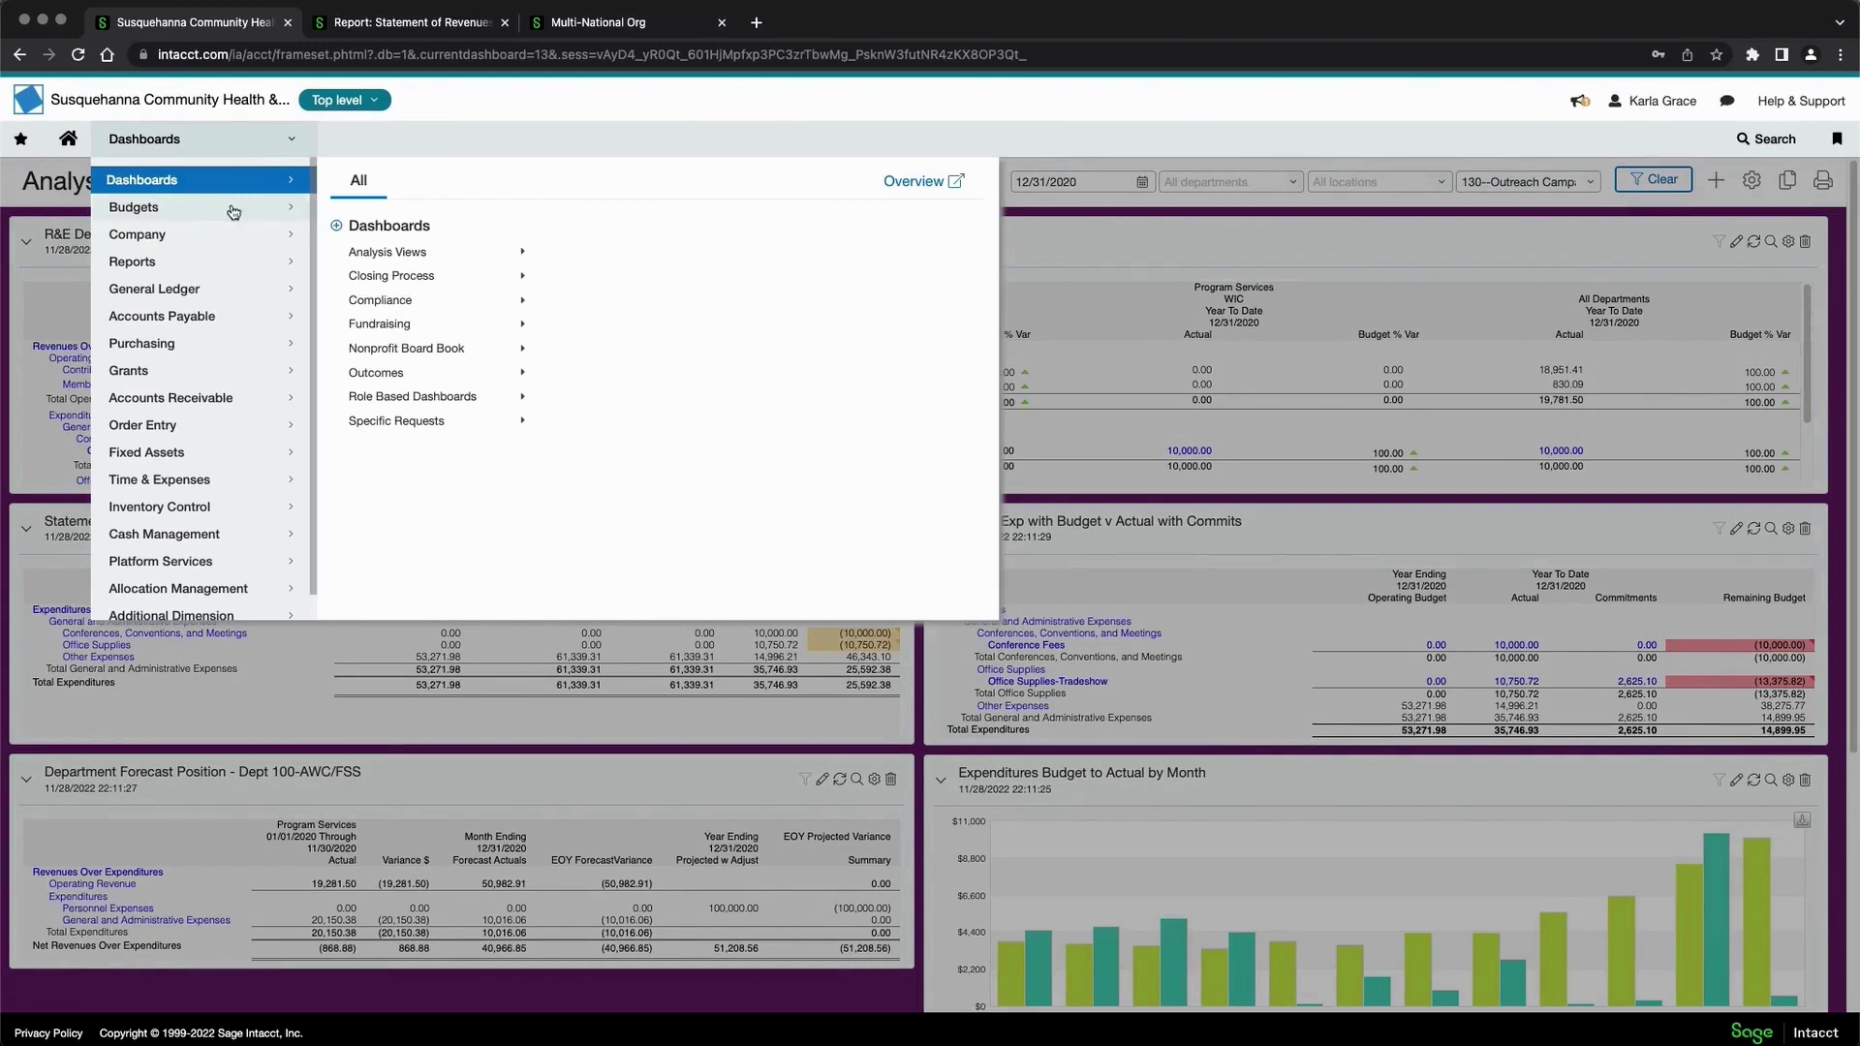
mouse_move(244, 266)
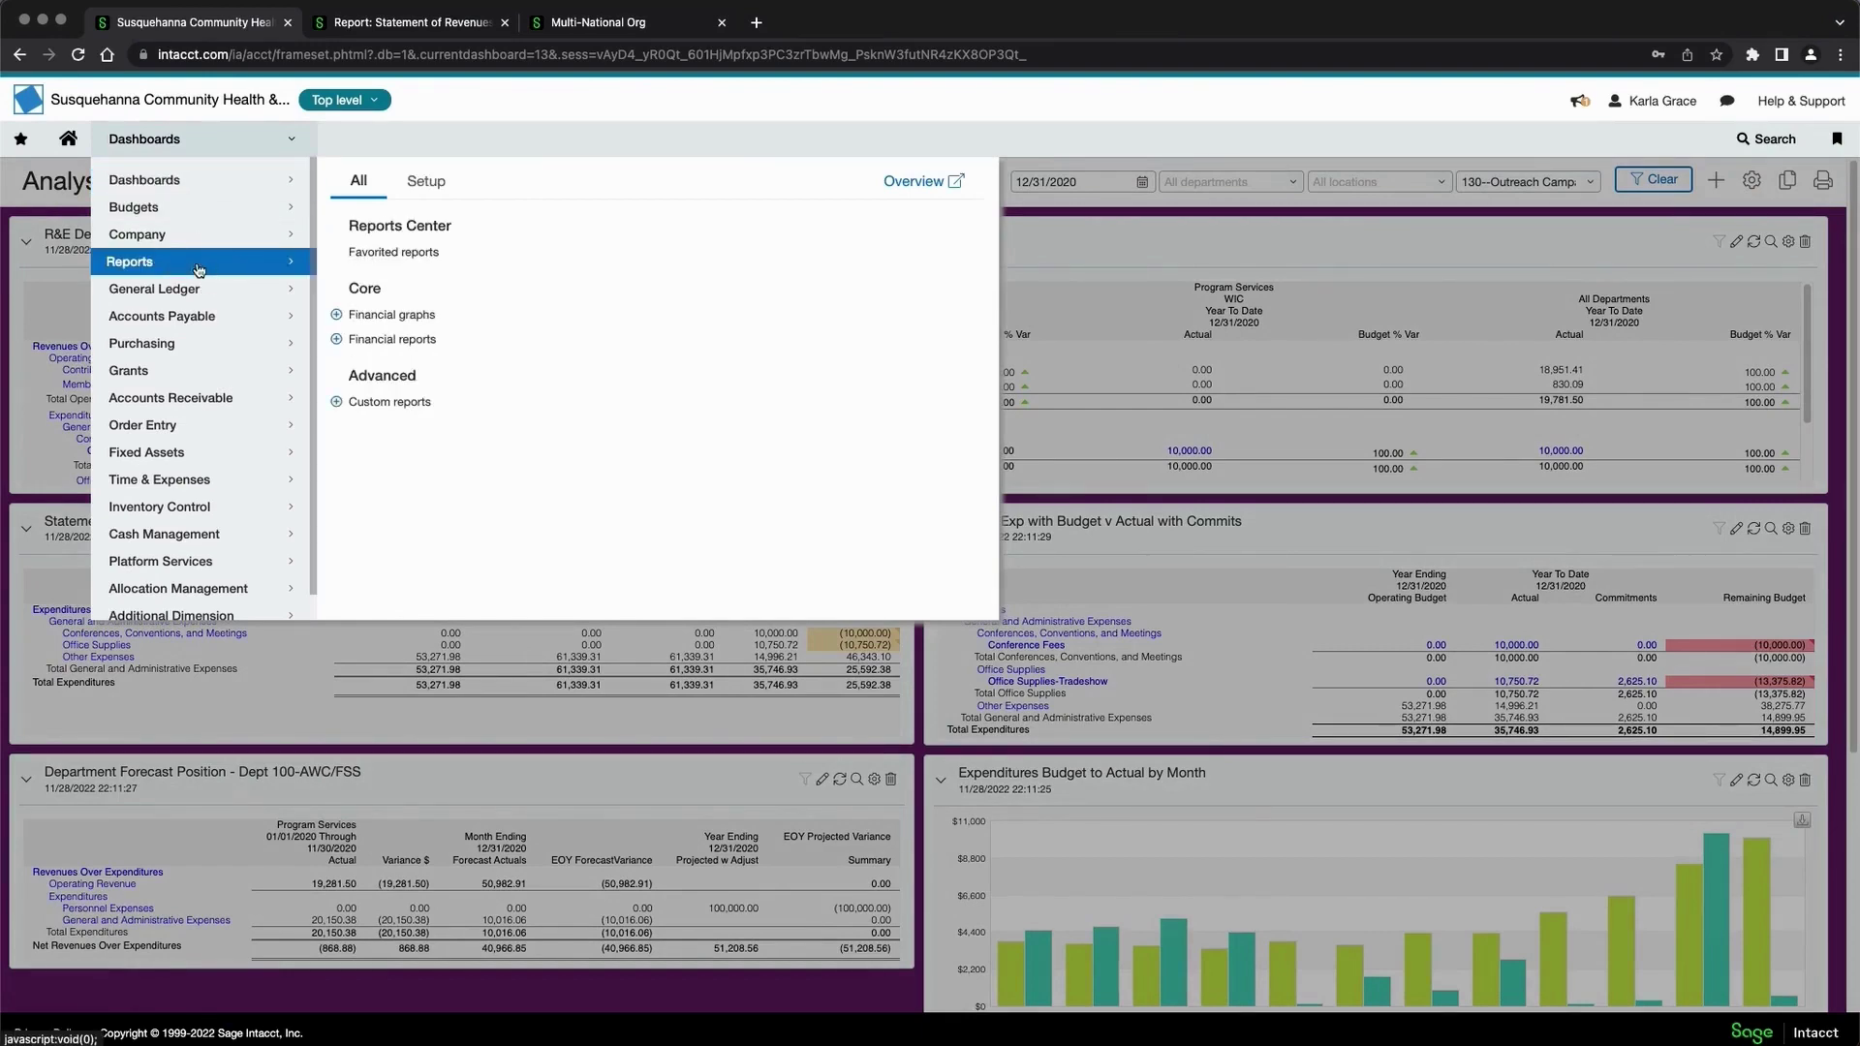
left_click(401, 226)
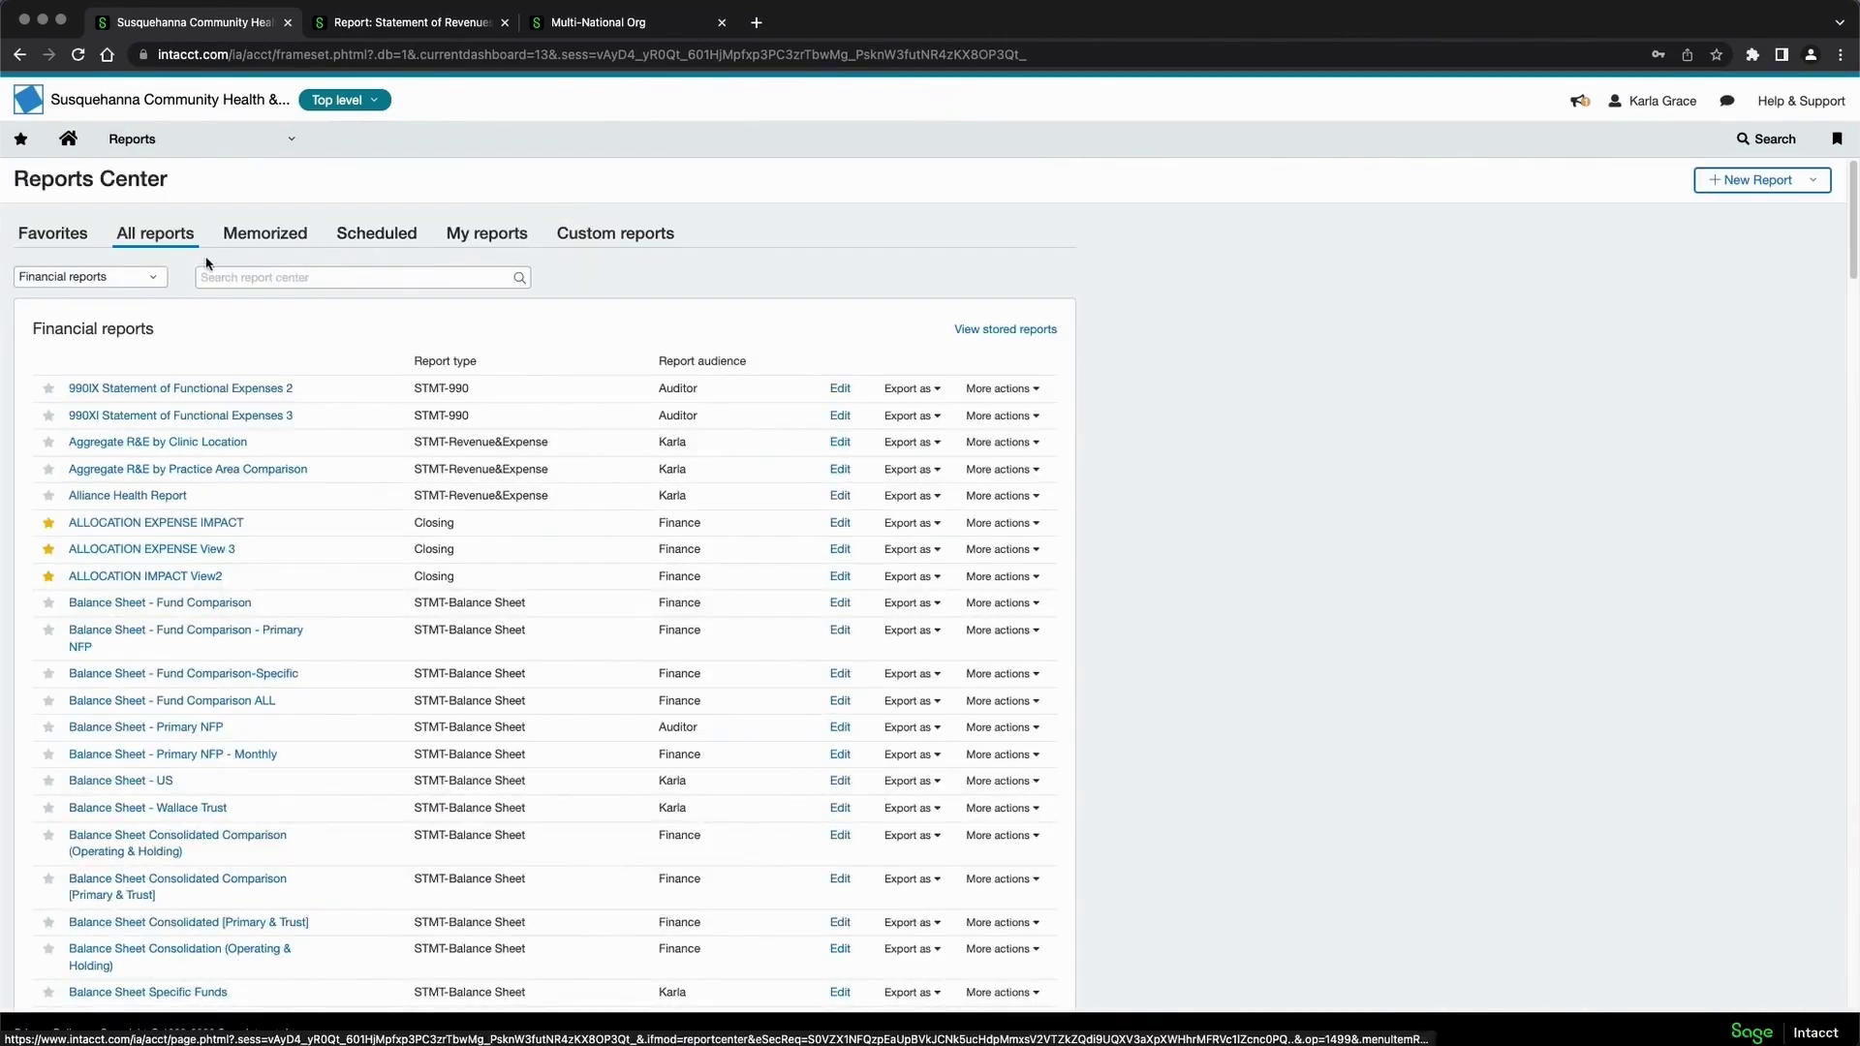
left_click(140, 278)
left_click(69, 305)
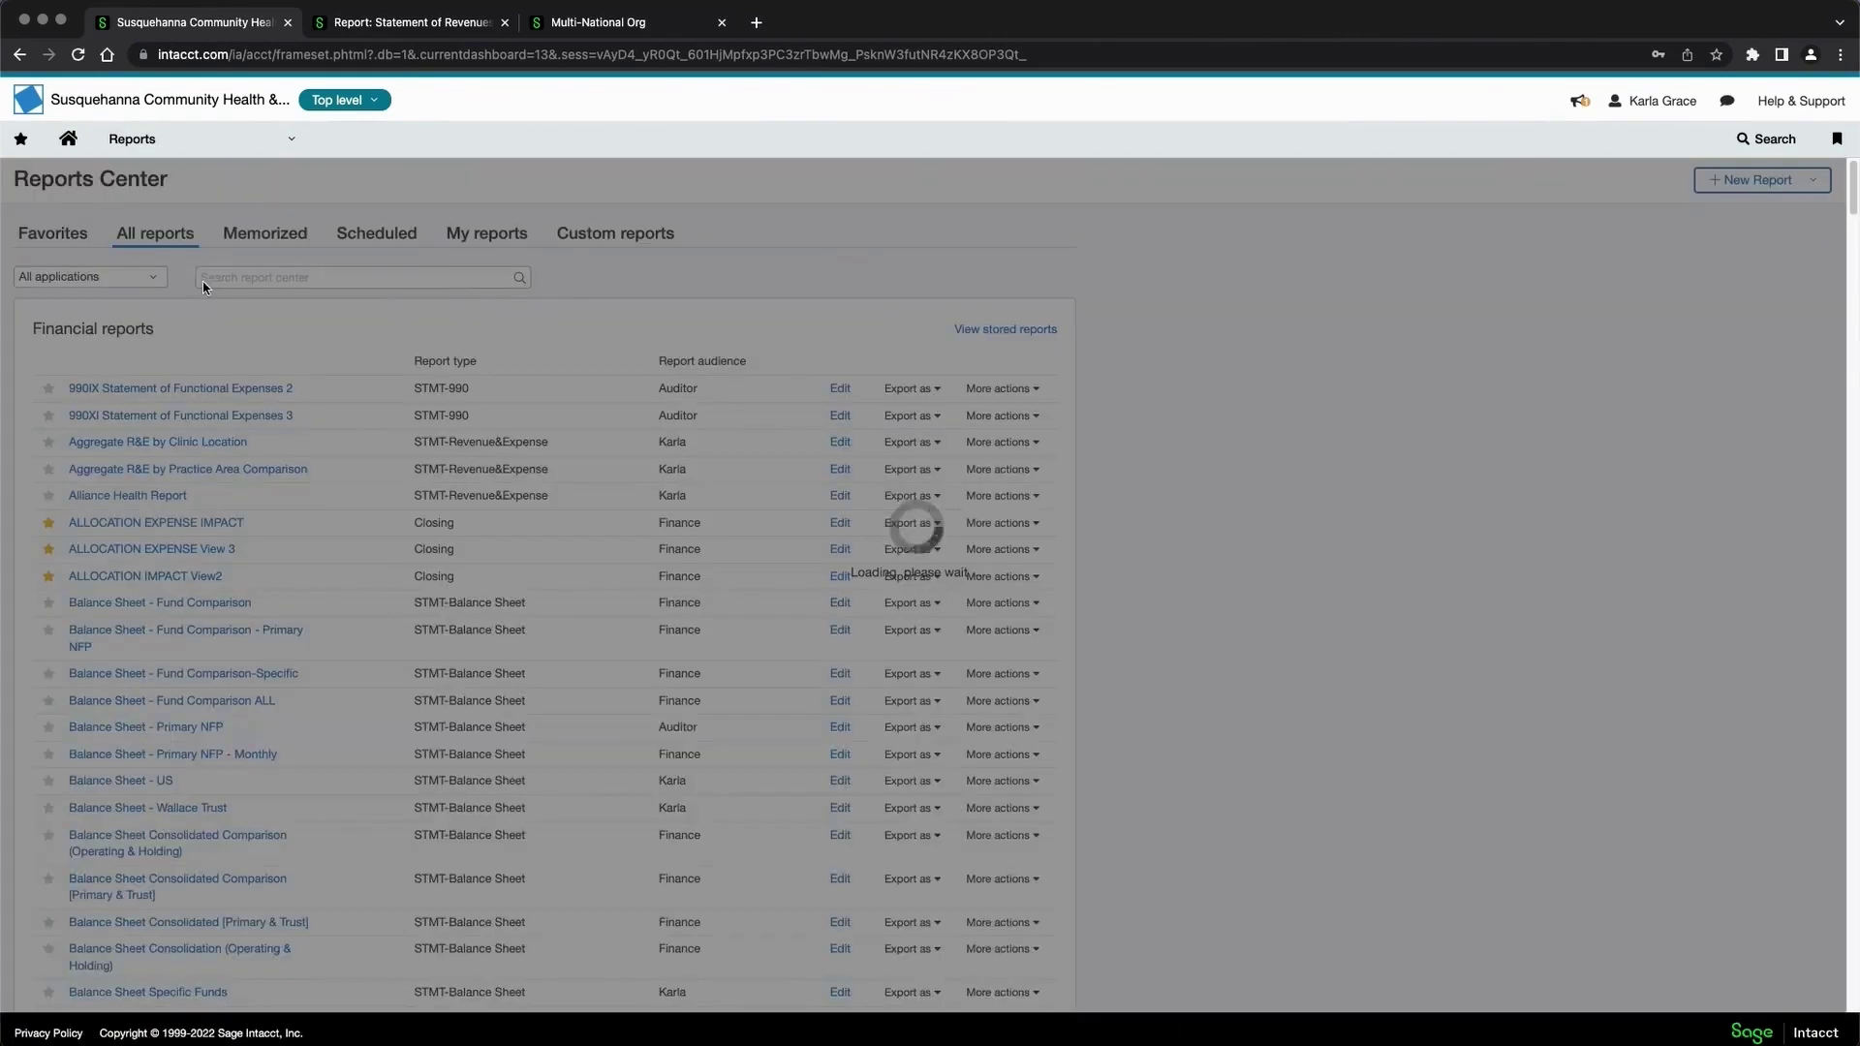
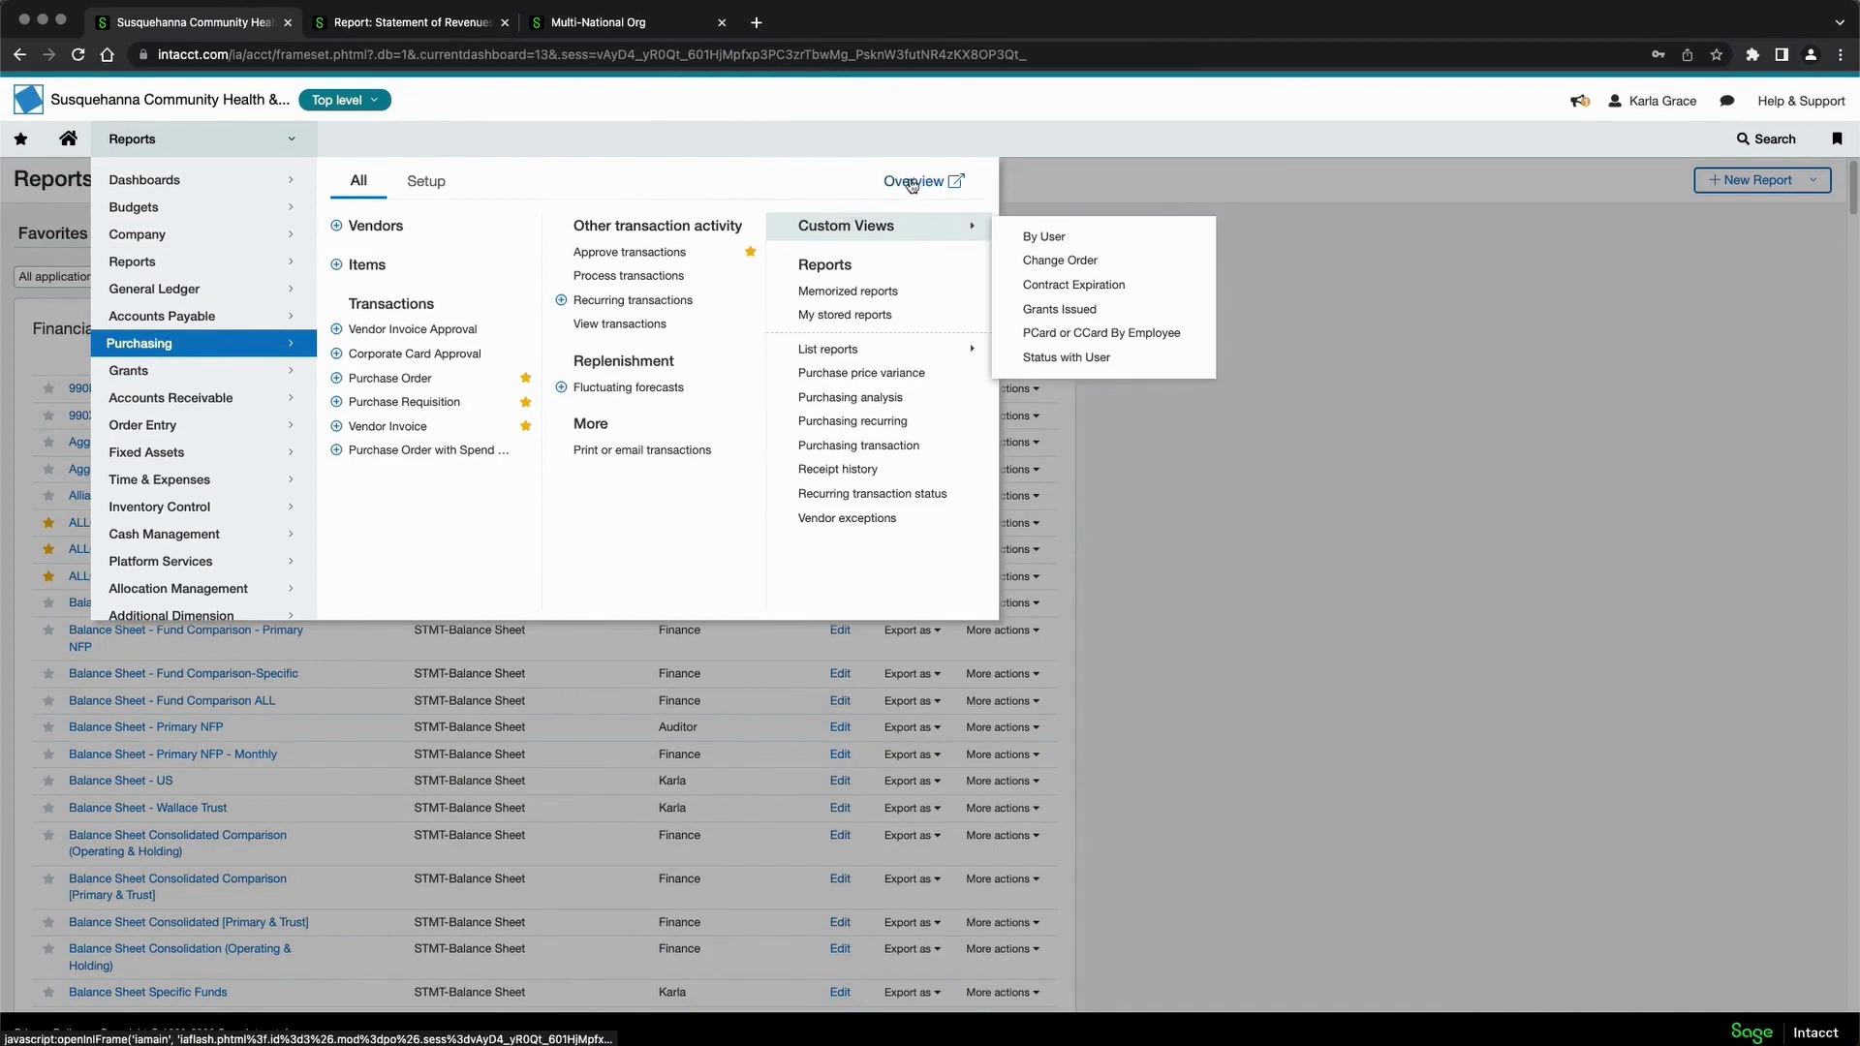
- Start a new Purchase Requisition from the Purchasing overview
left_click(914, 183)
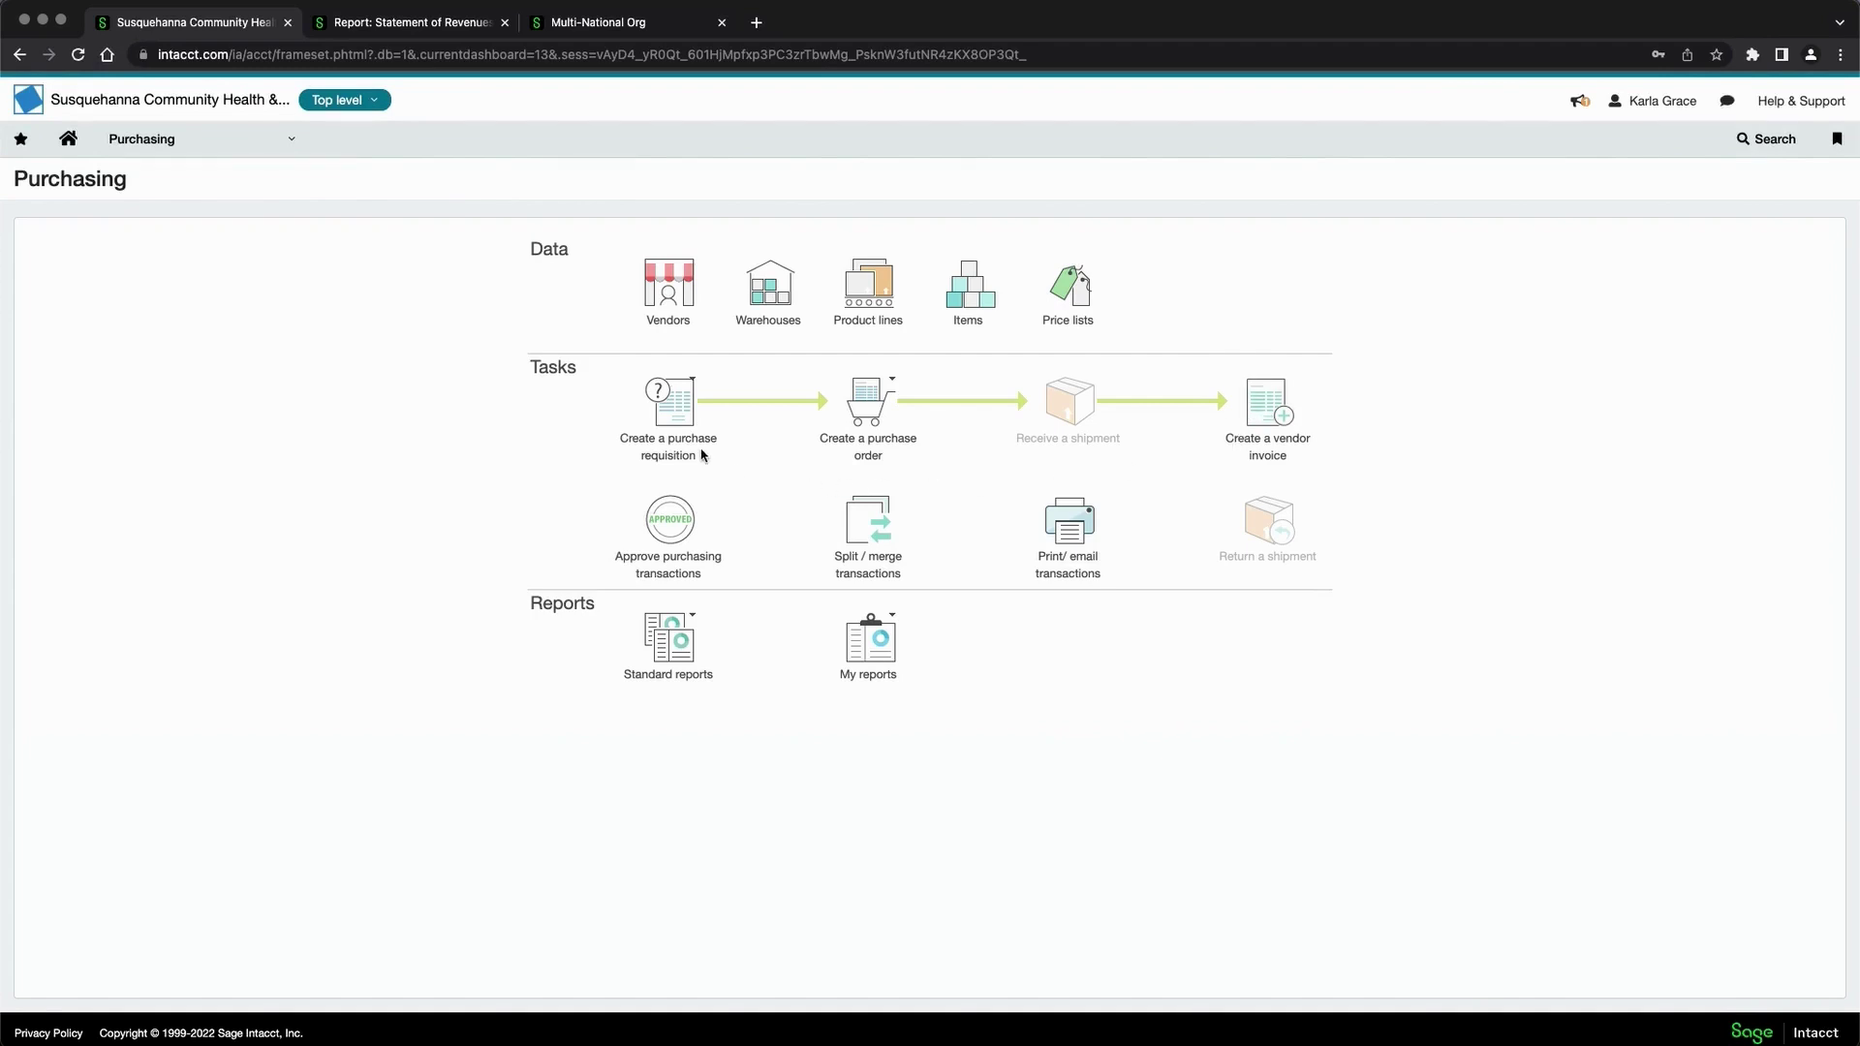
left_click(682, 417)
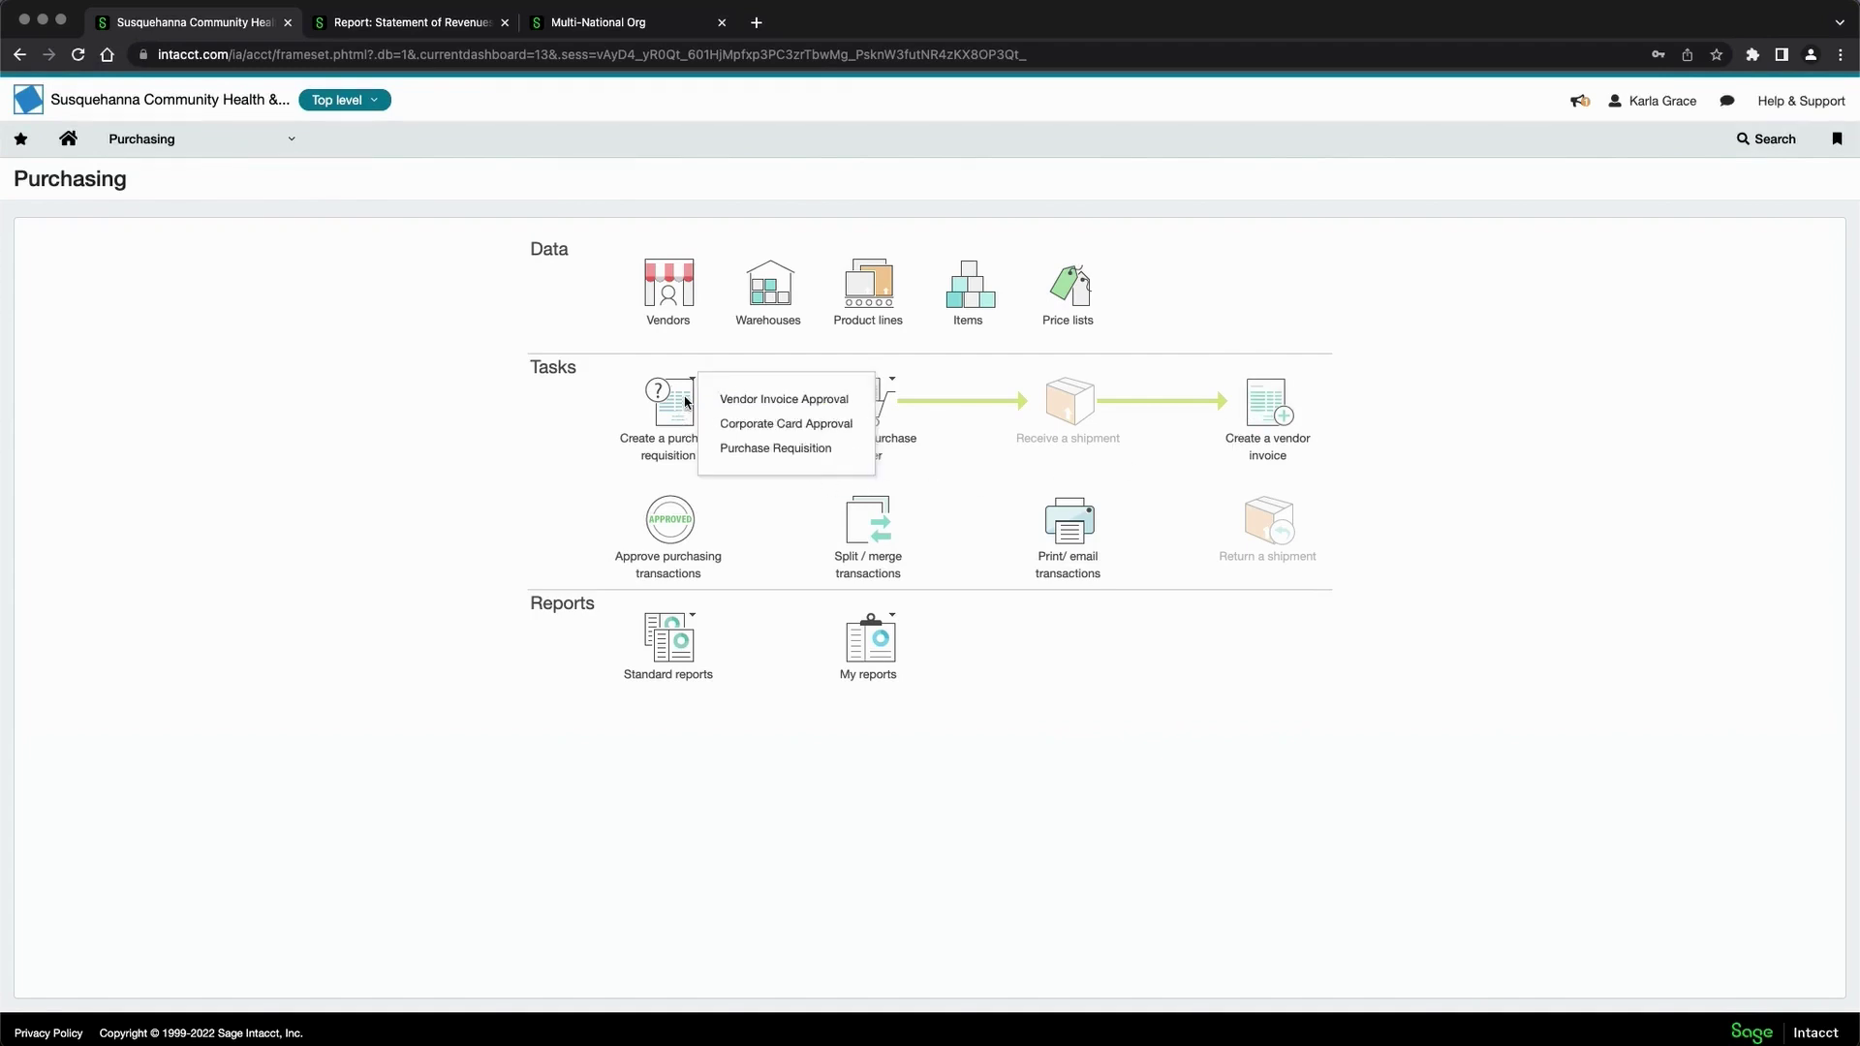
left_click(778, 451)
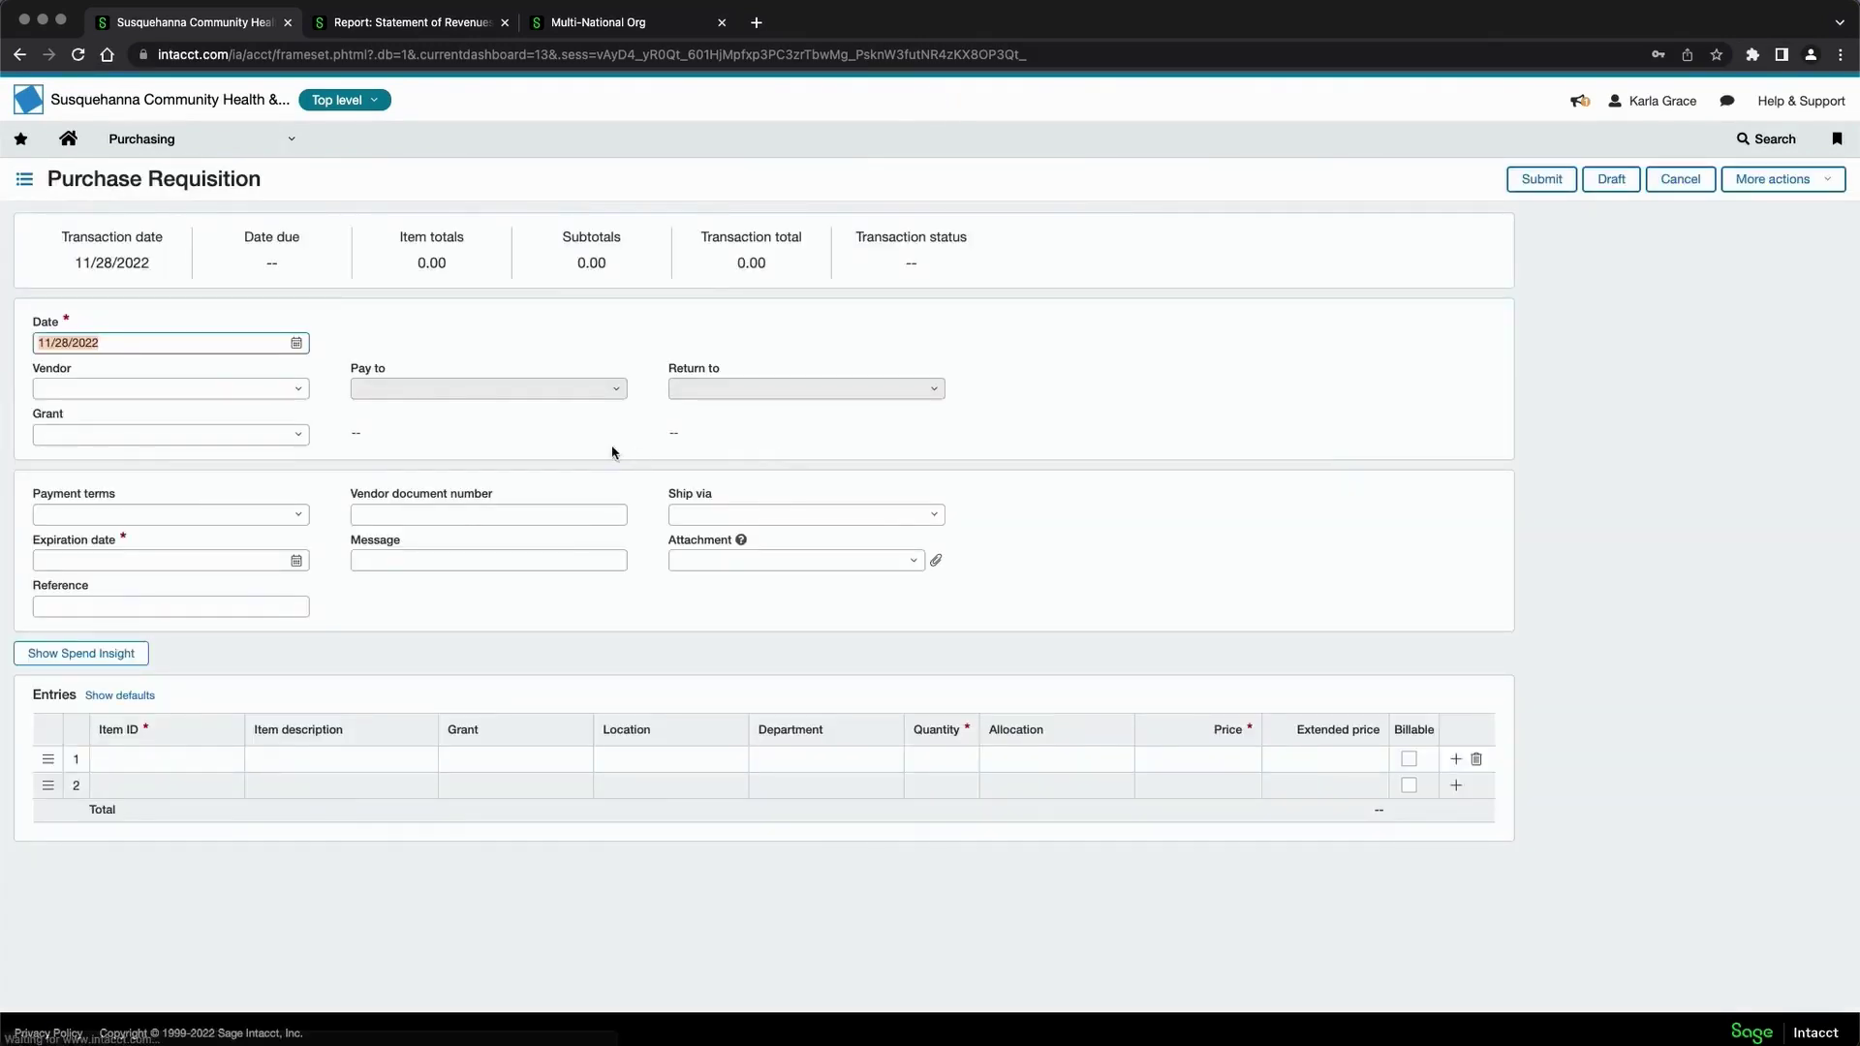
left_click(317, 311)
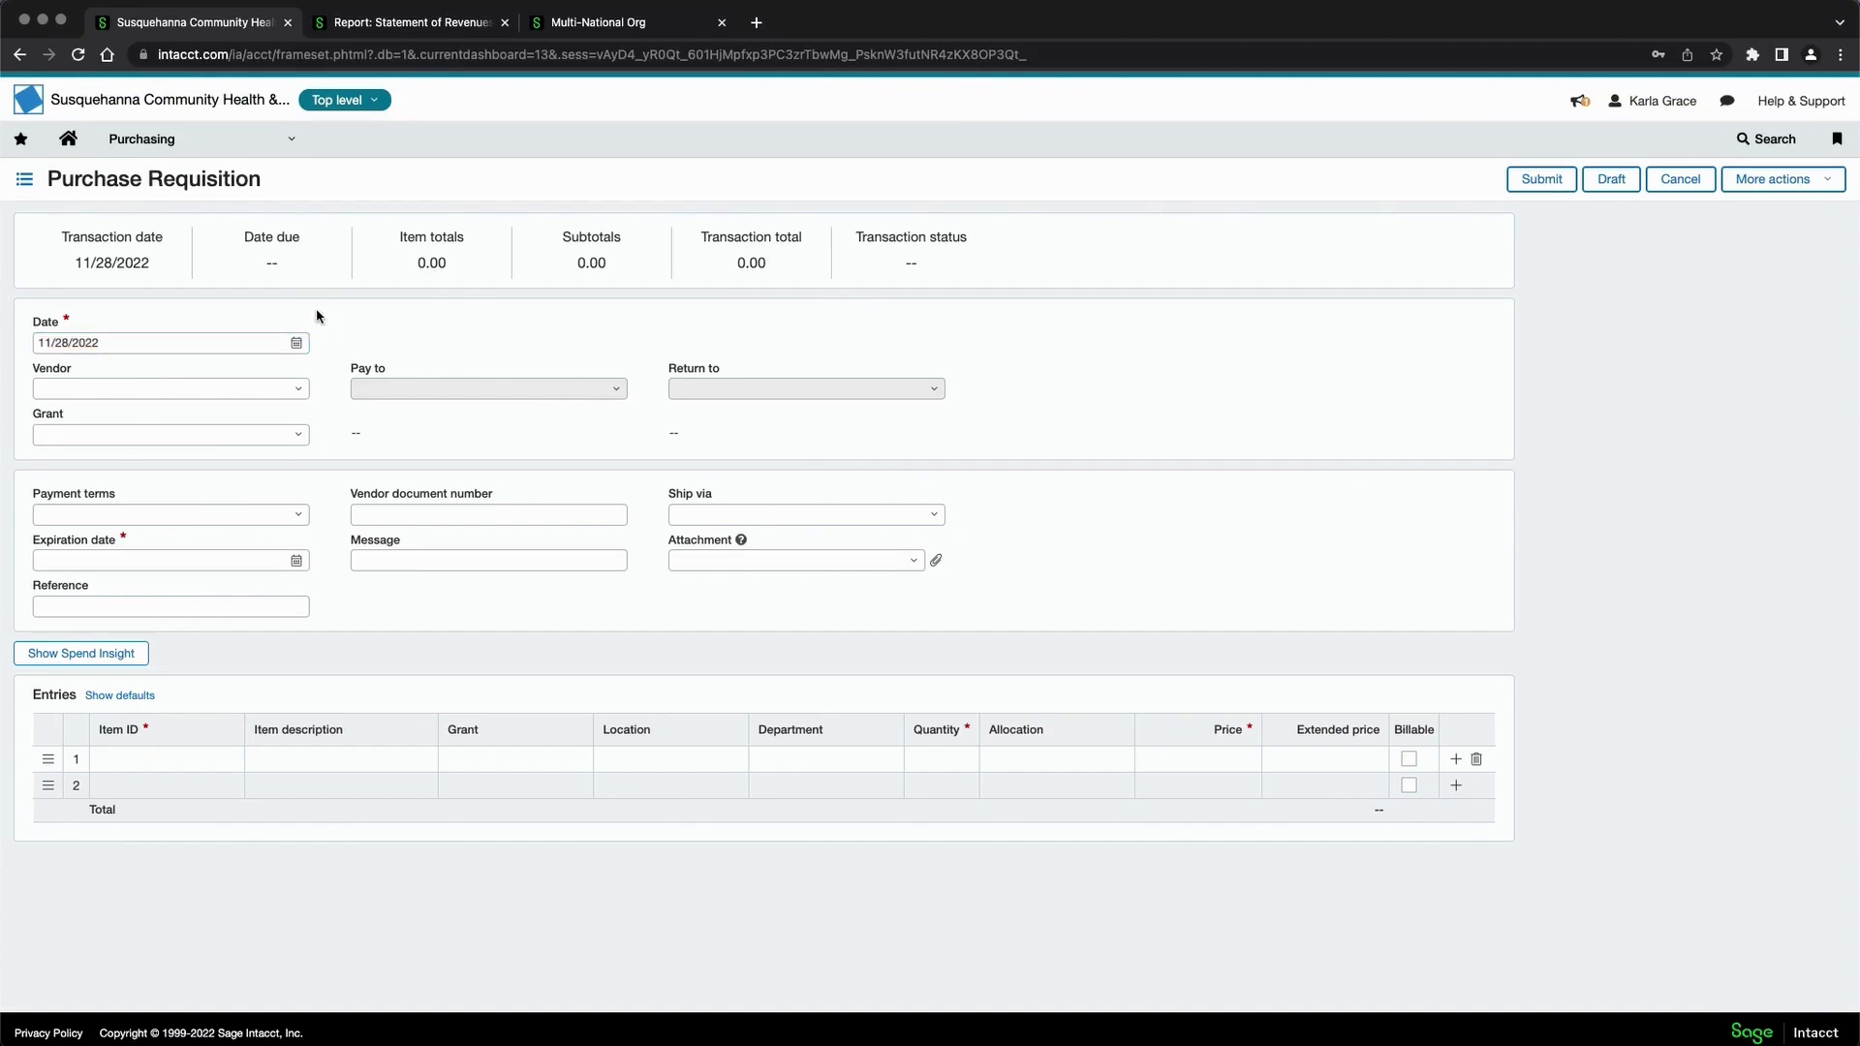
- Set the requisition's vendor to V102--Jason's and add item 00010--Mission Box as the first entry line
left_click(299, 390)
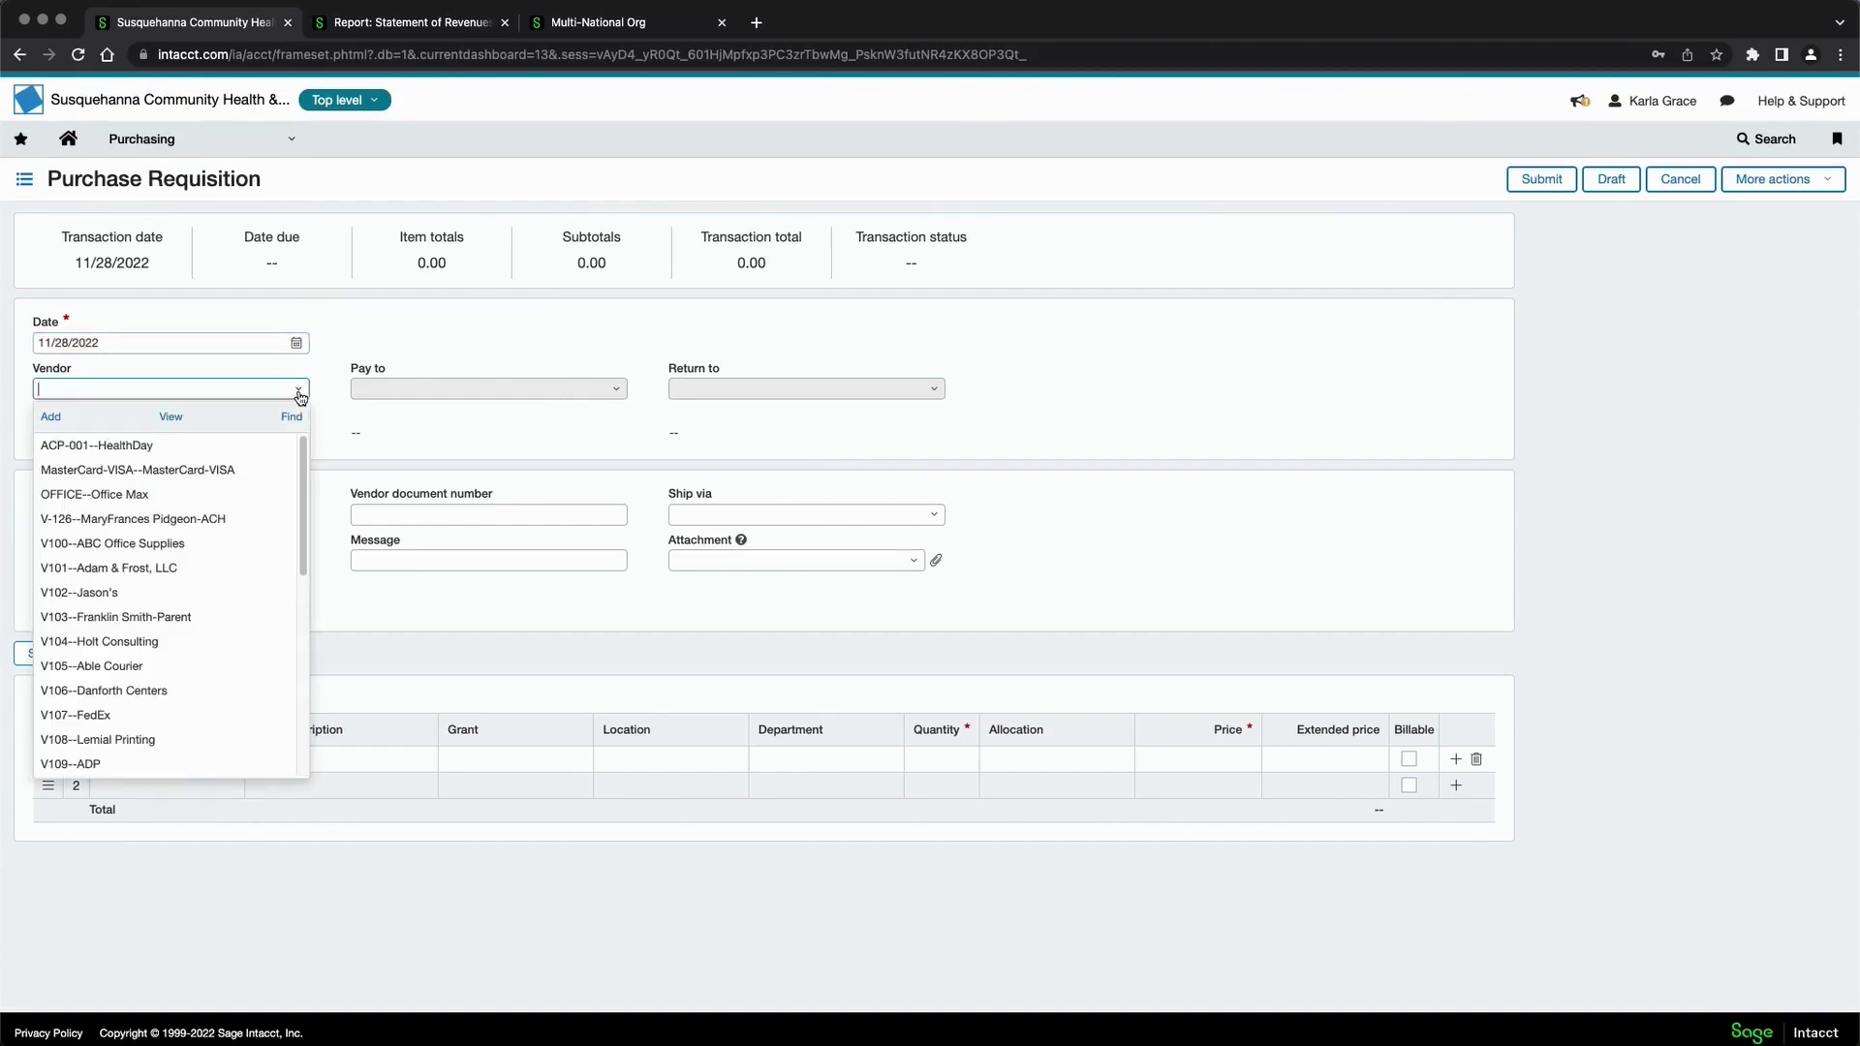
left_click(116, 594)
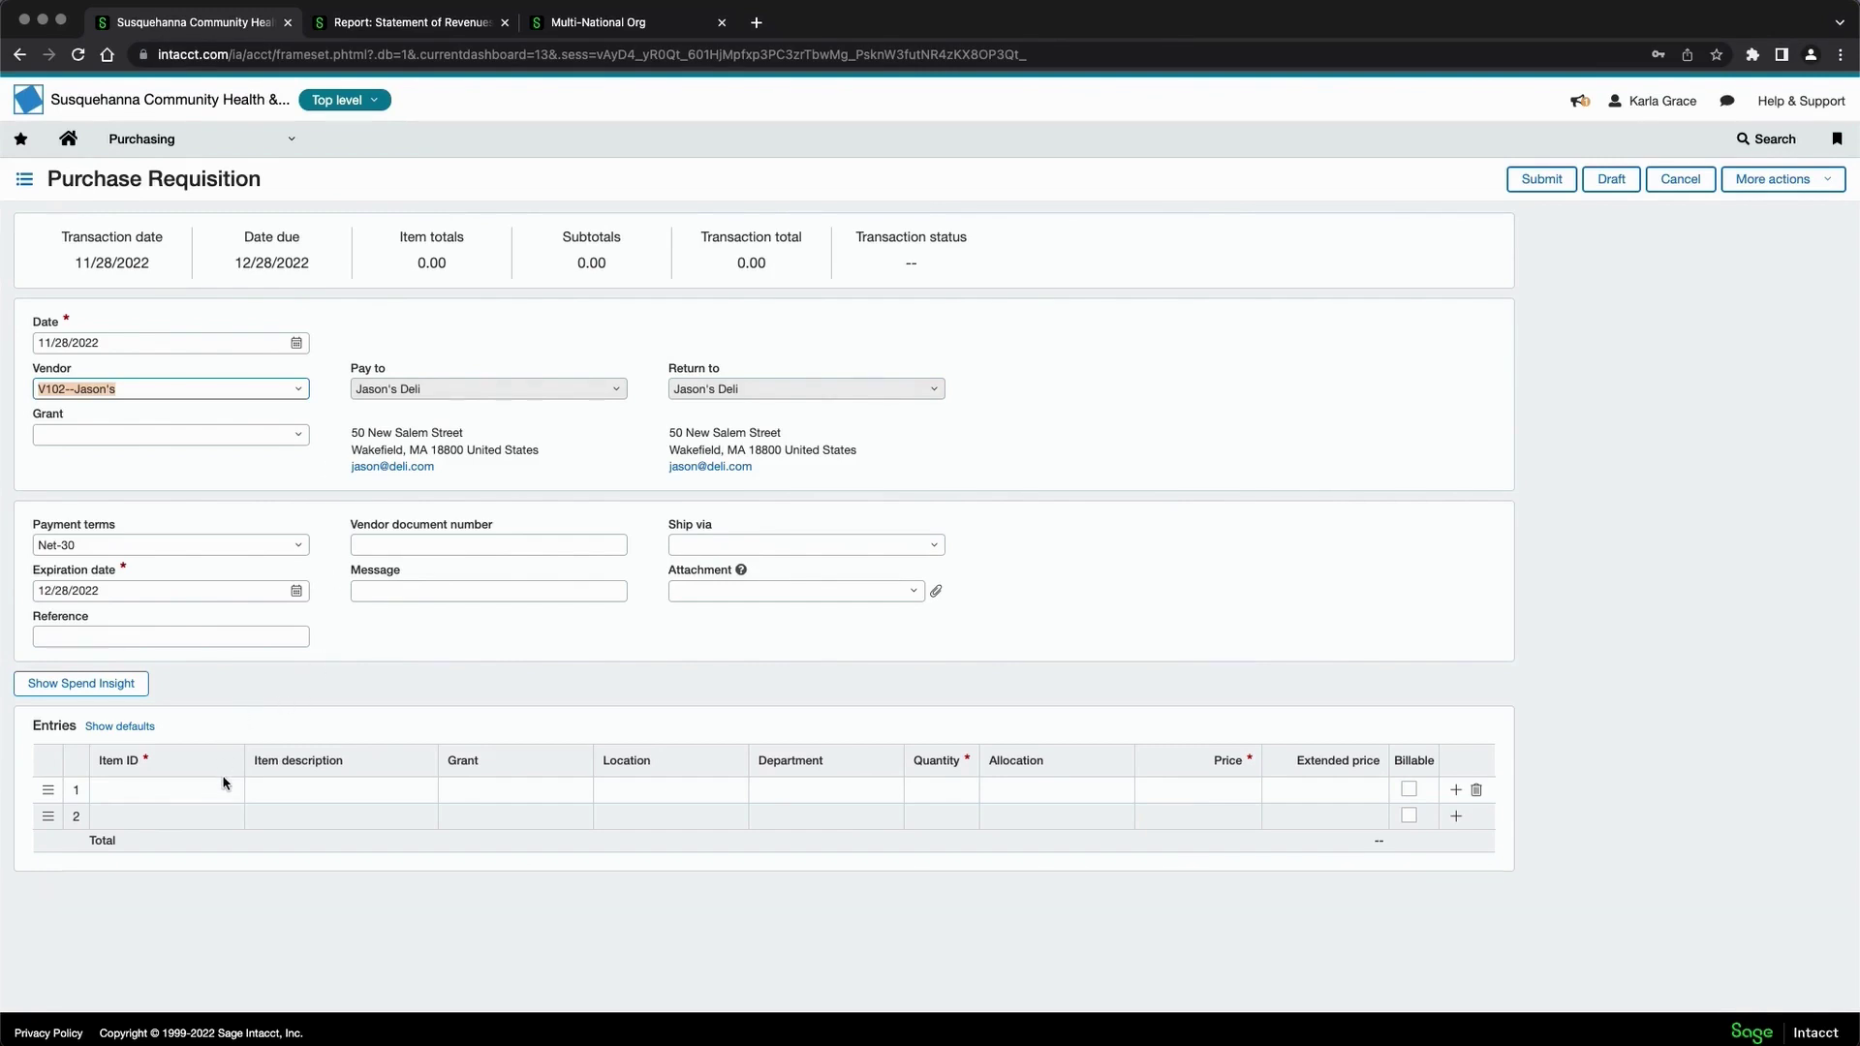
left_click(201, 789)
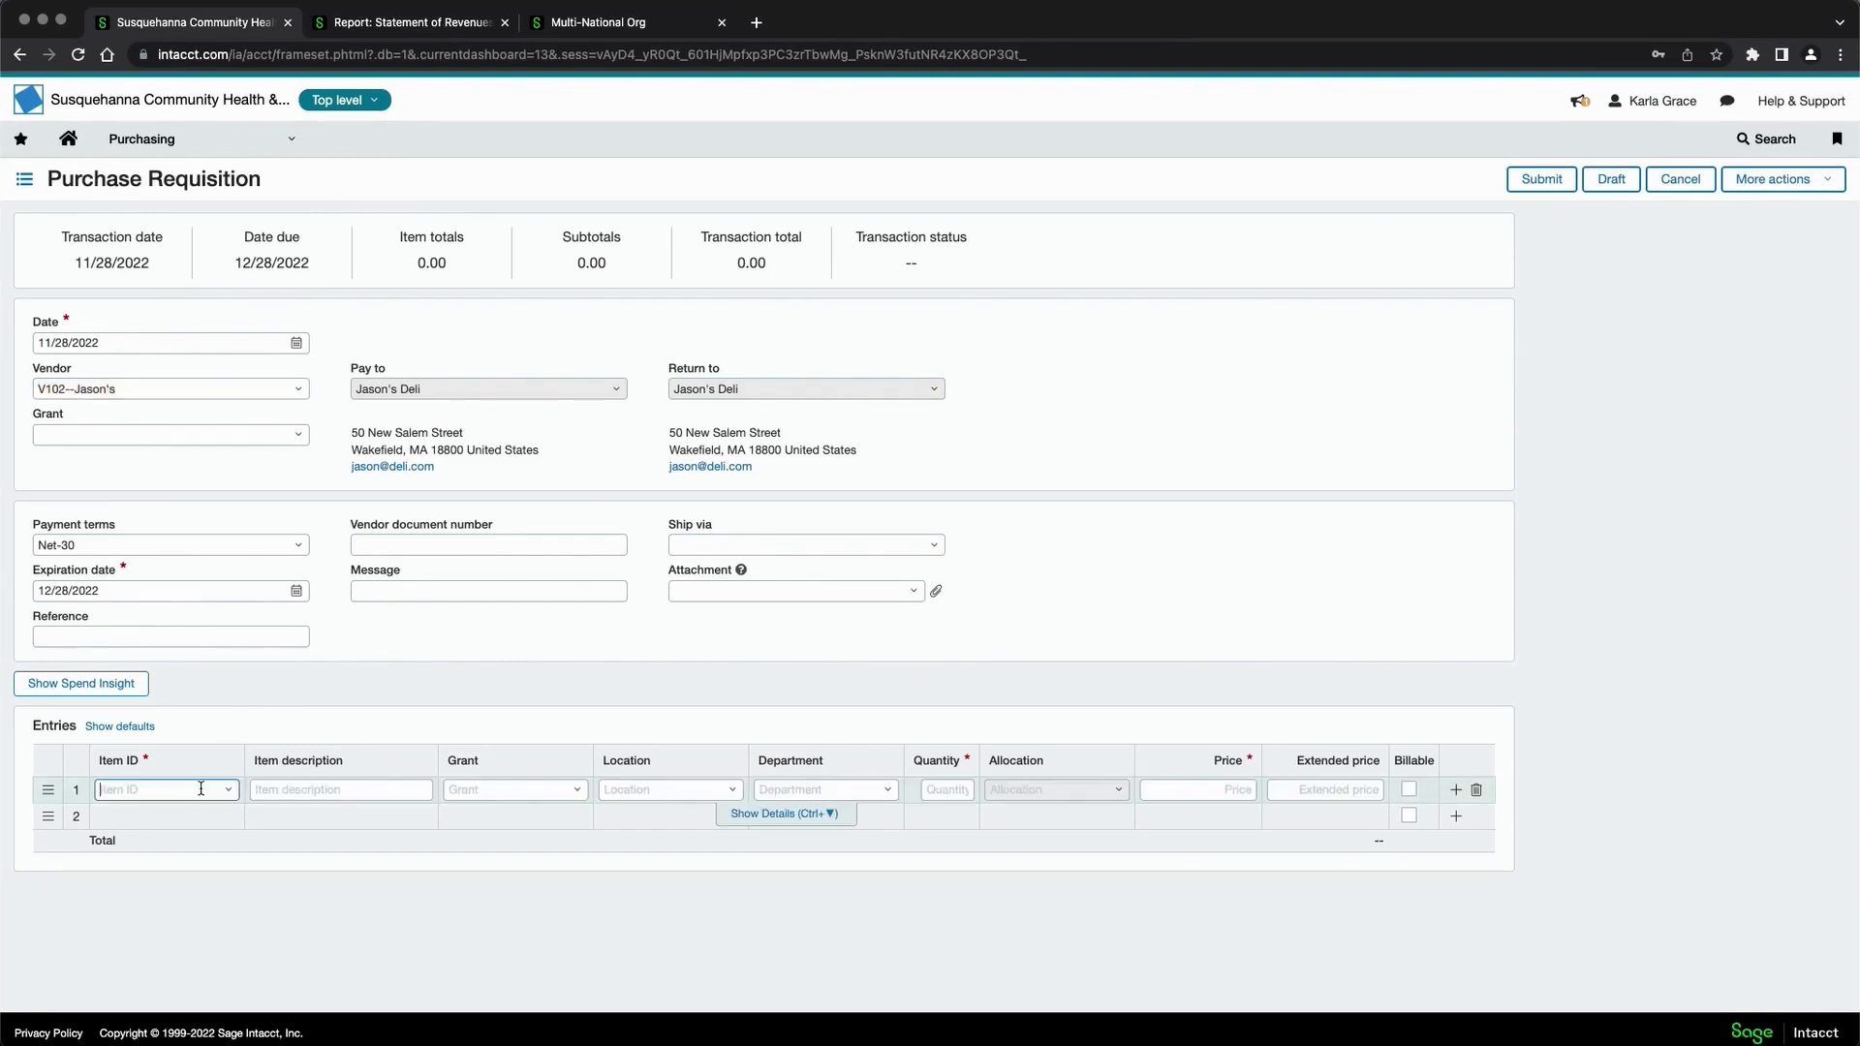
left_click(228, 789)
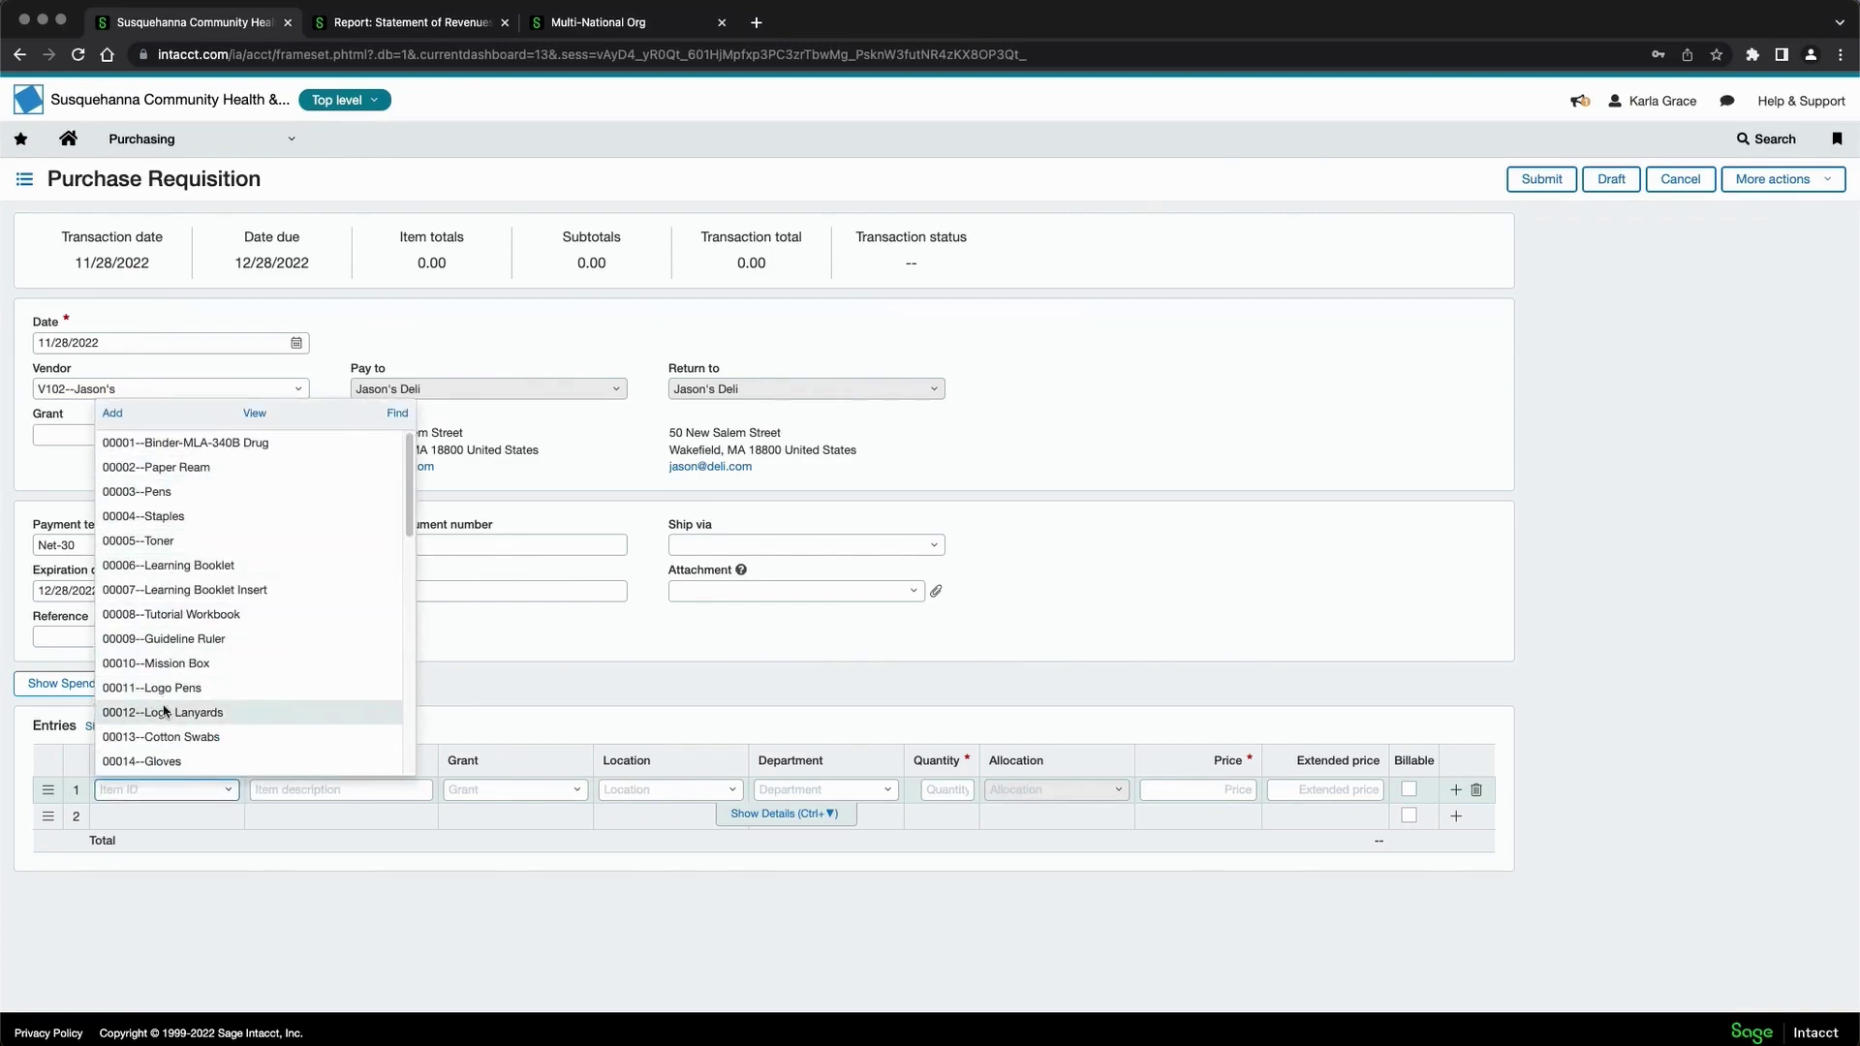
left_click(197, 665)
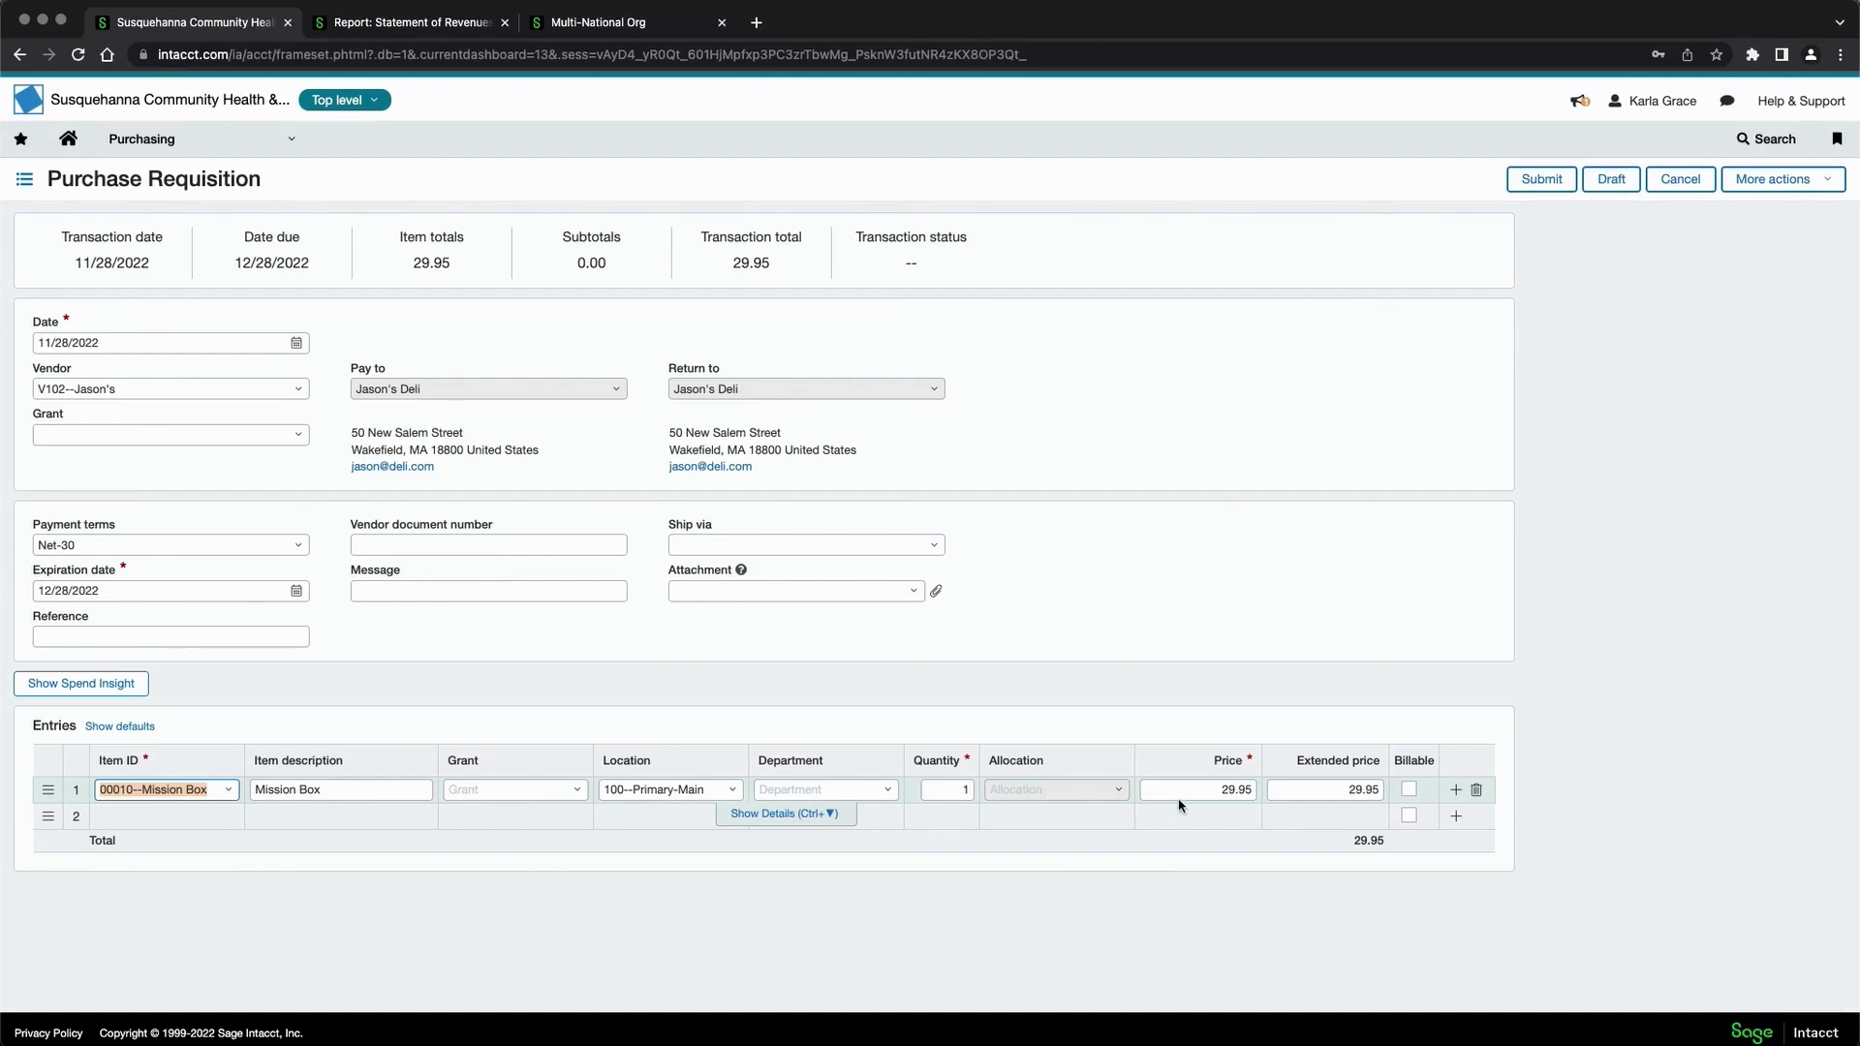
- Set the Site dimension to Main in the Mission Box line's details
left_click(804, 814)
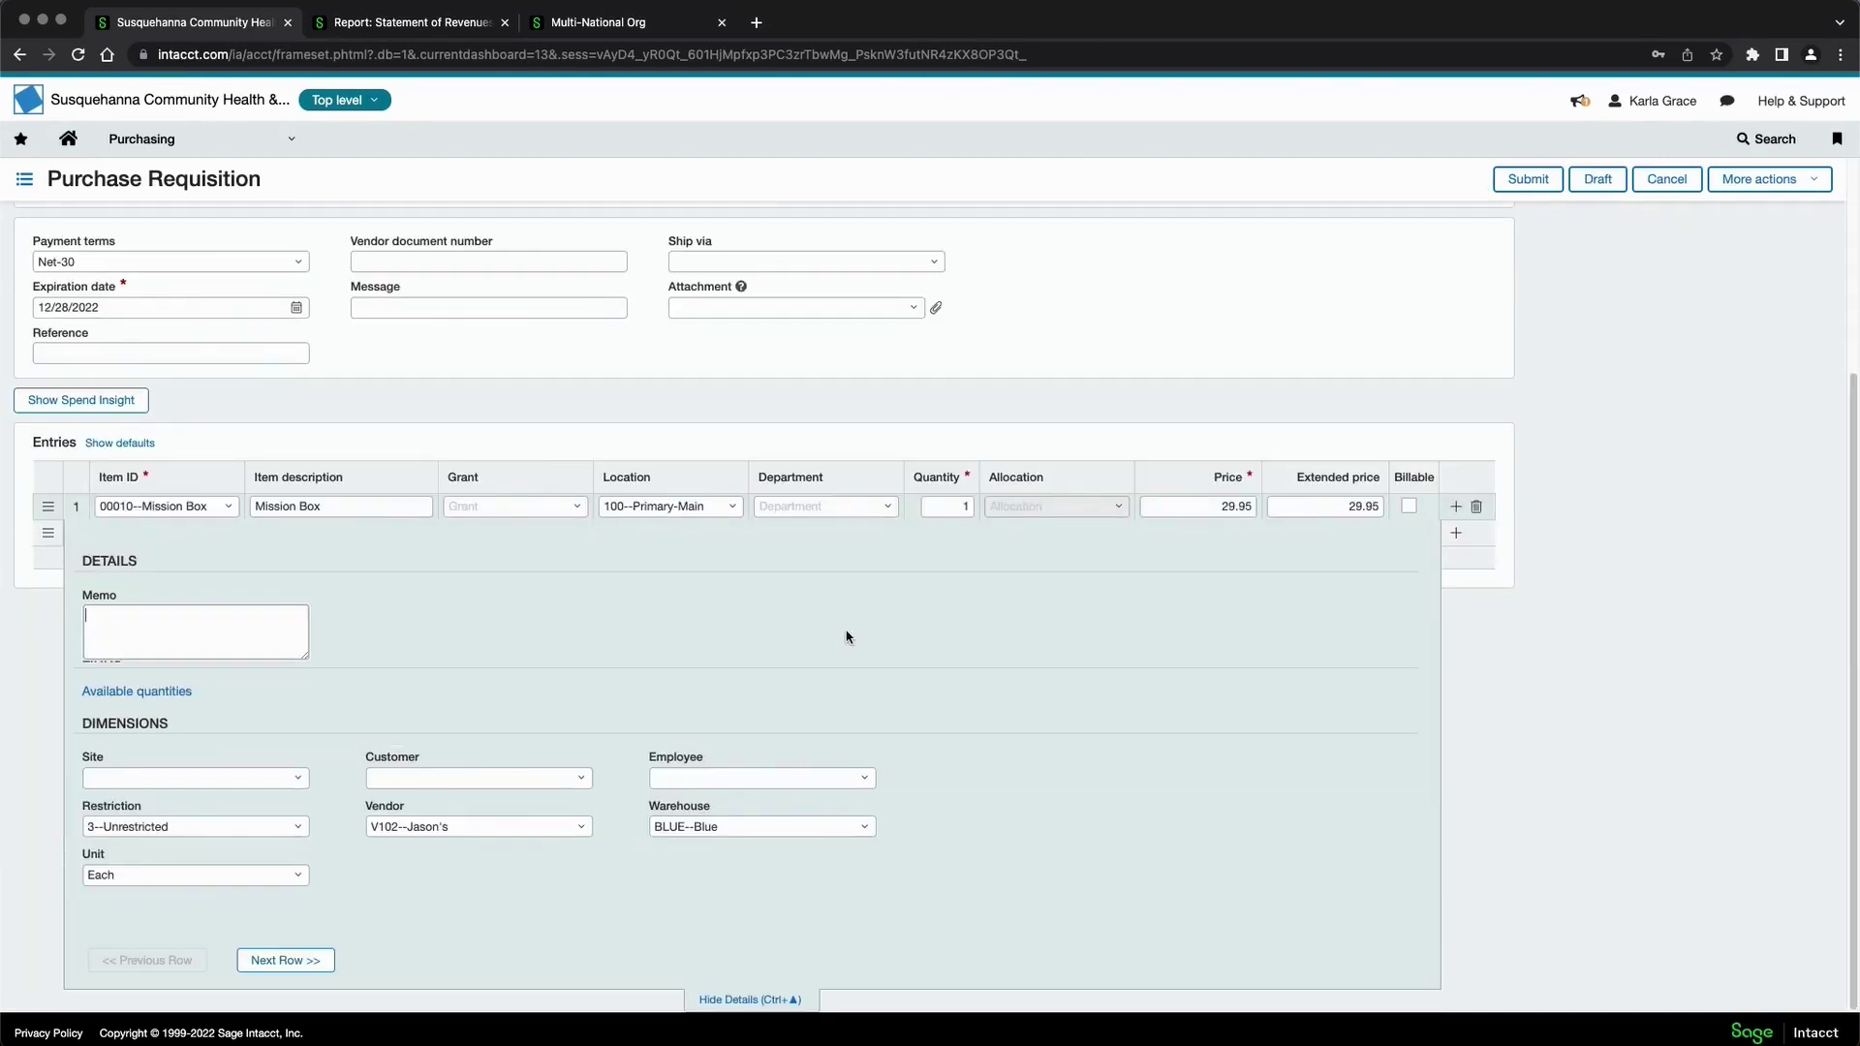
left_click(242, 620)
left_click(473, 630)
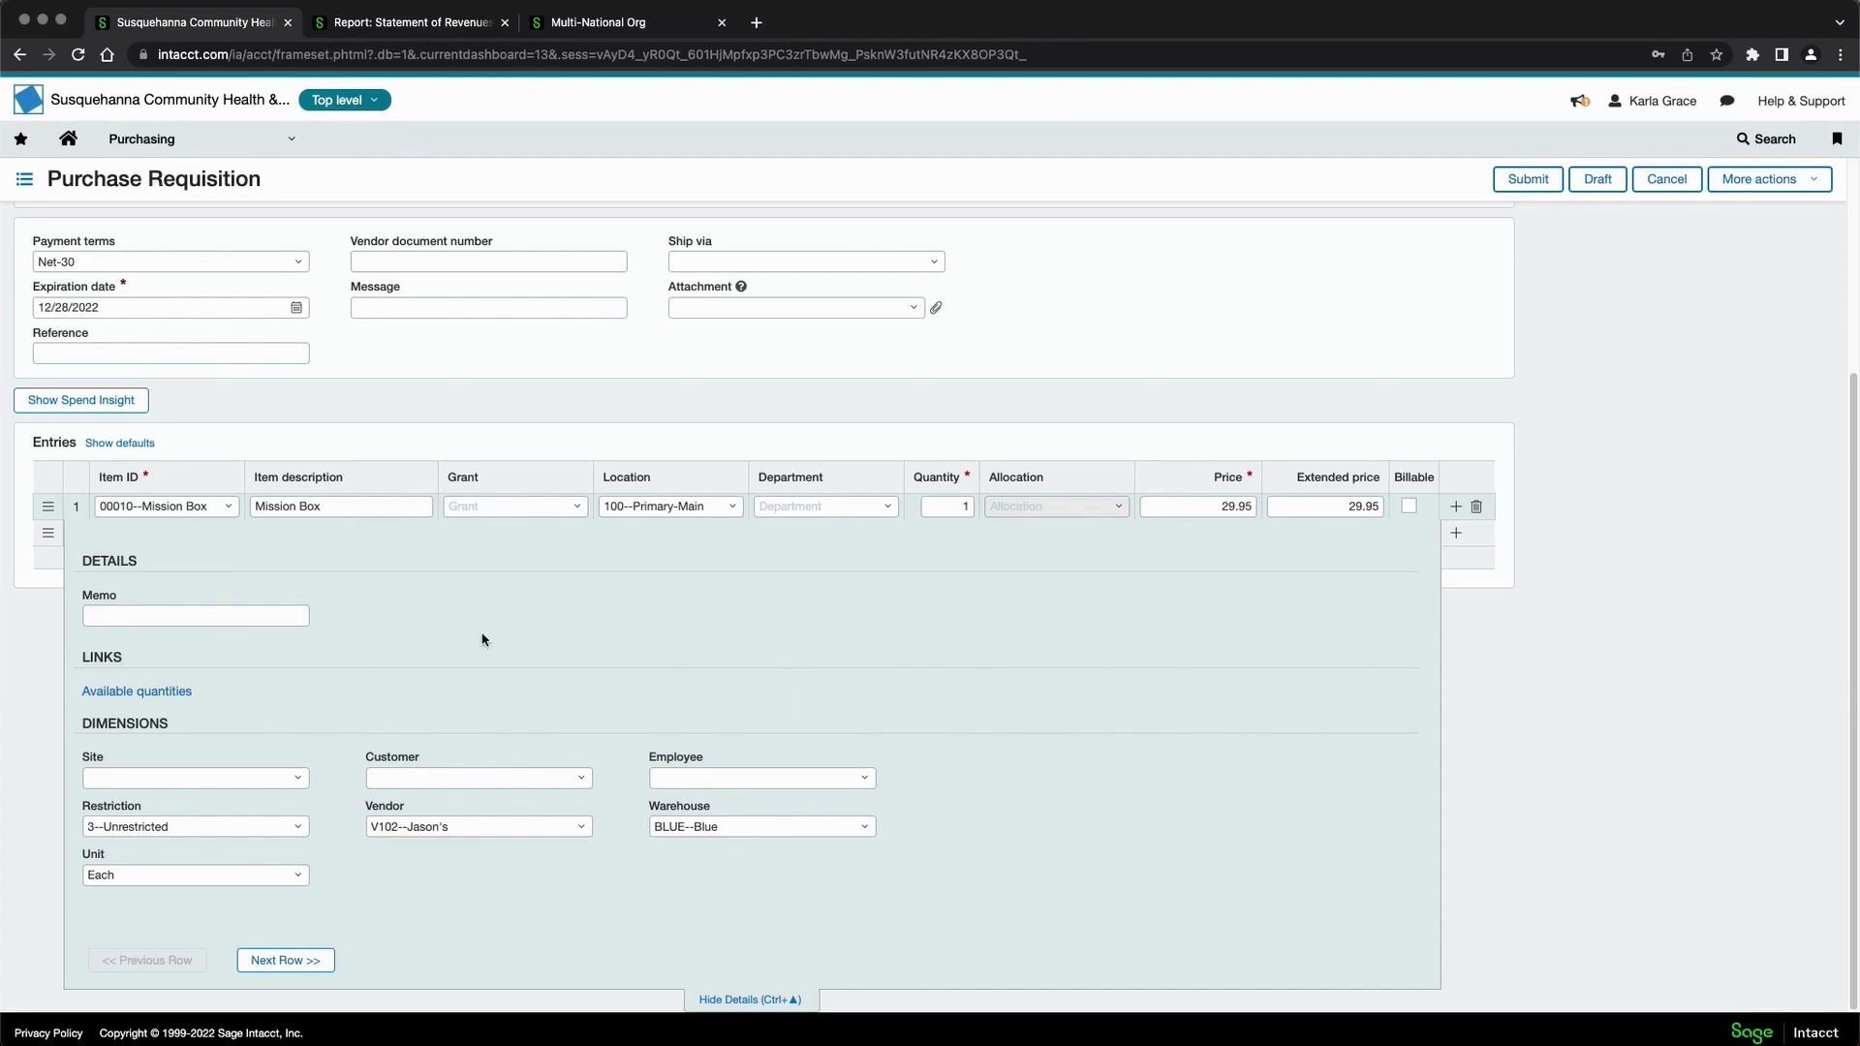
left_click(296, 780)
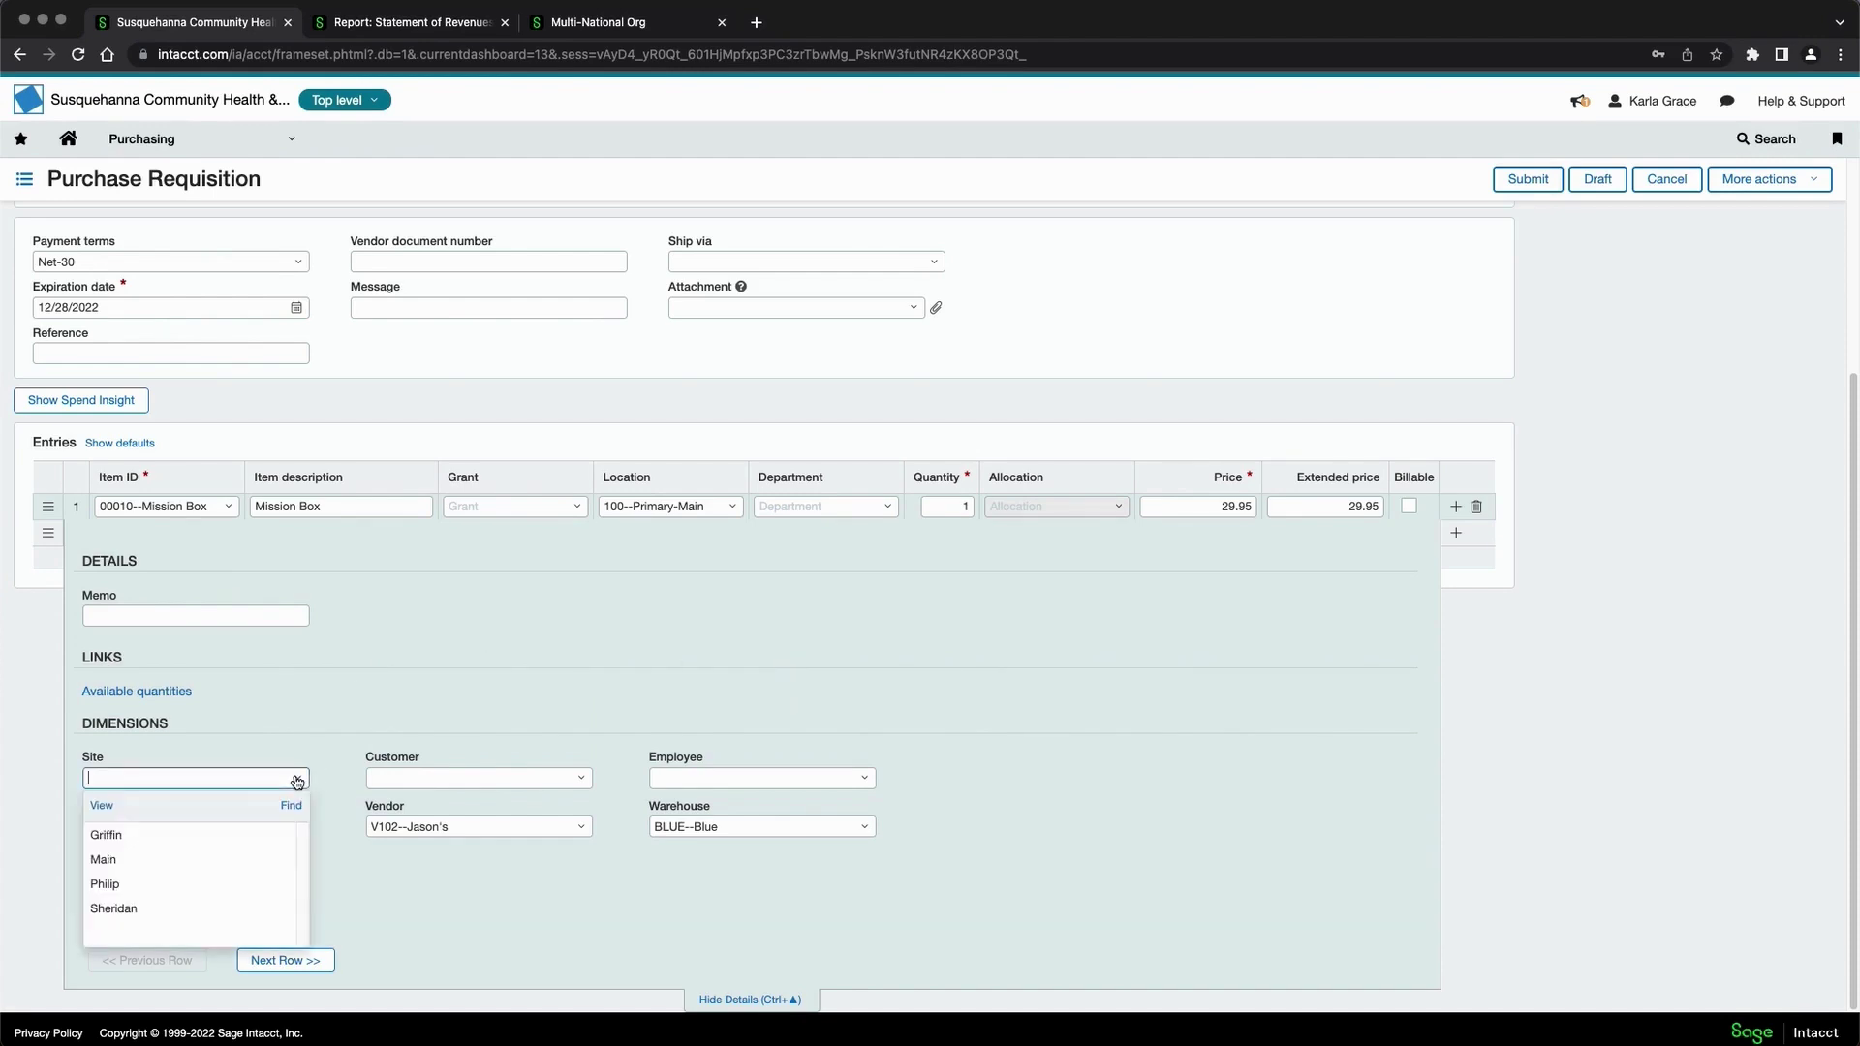
left_click(166, 860)
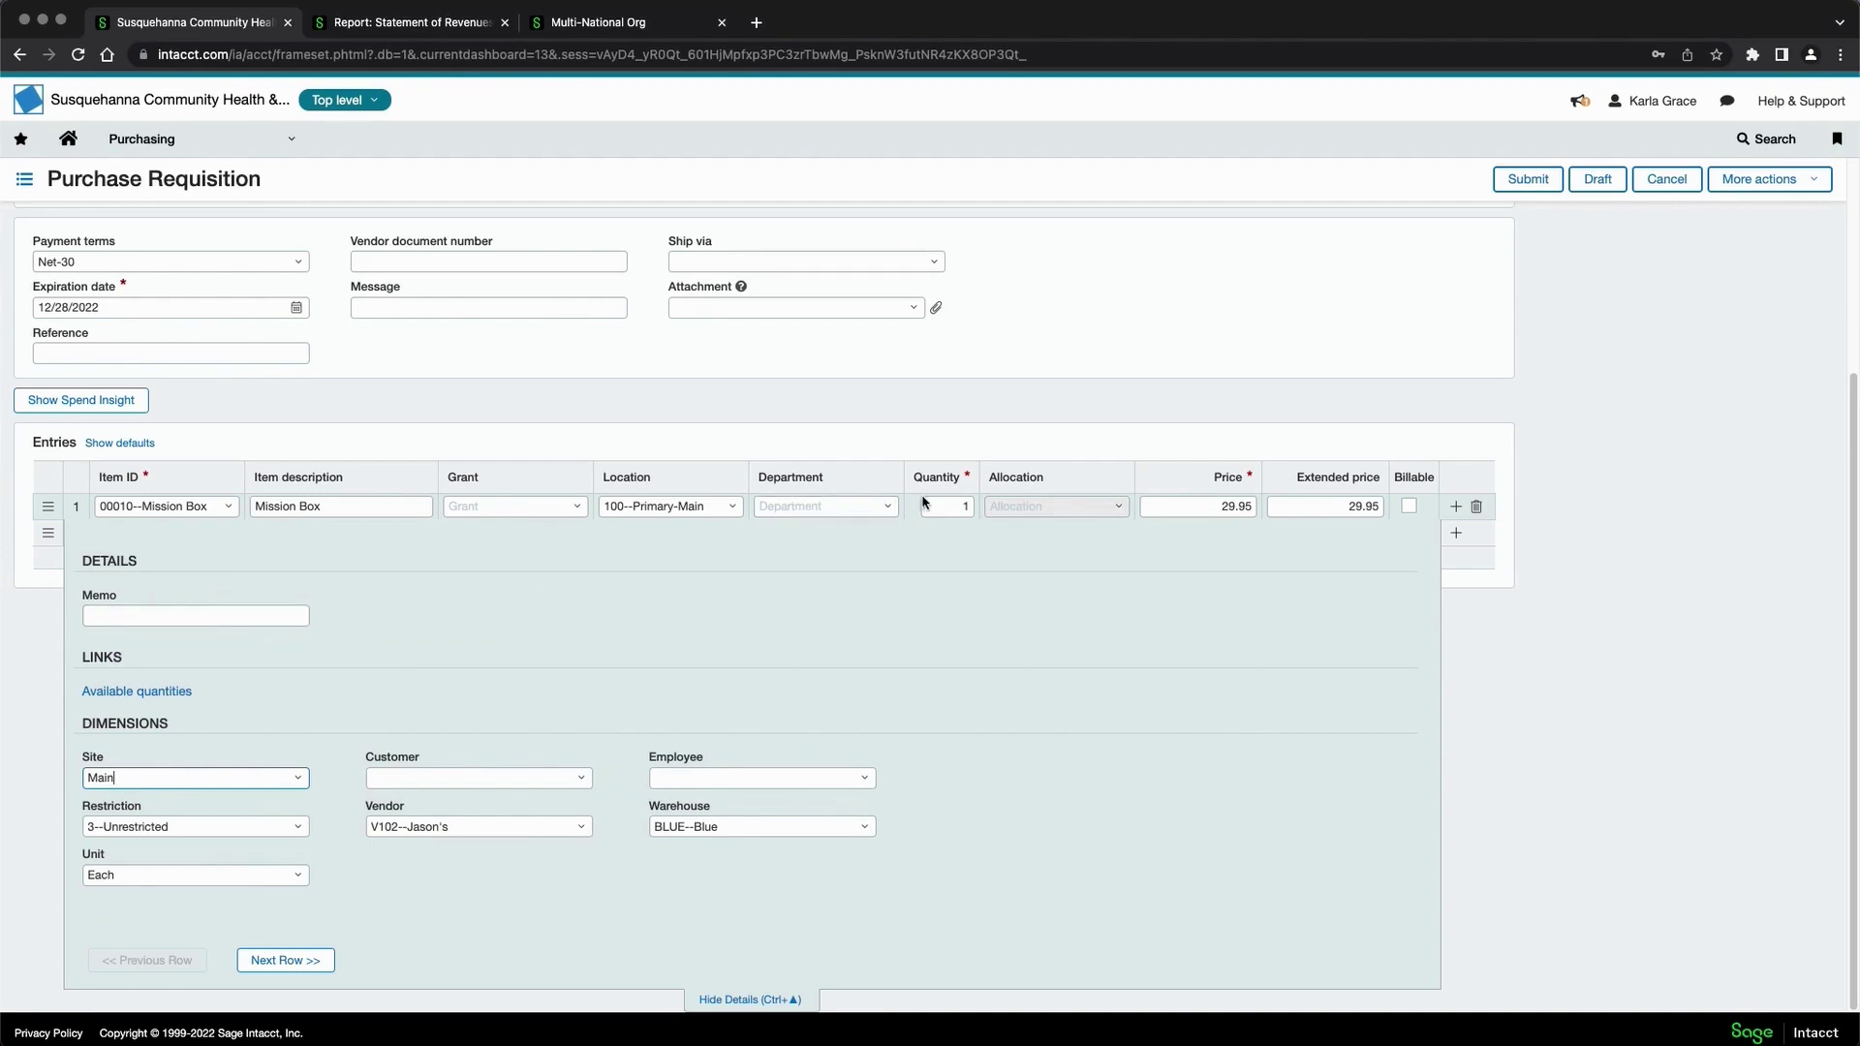
- Assign grant 130--Outreach Campaign to the Mission Box line and submit the purchase requisition
left_click(578, 507)
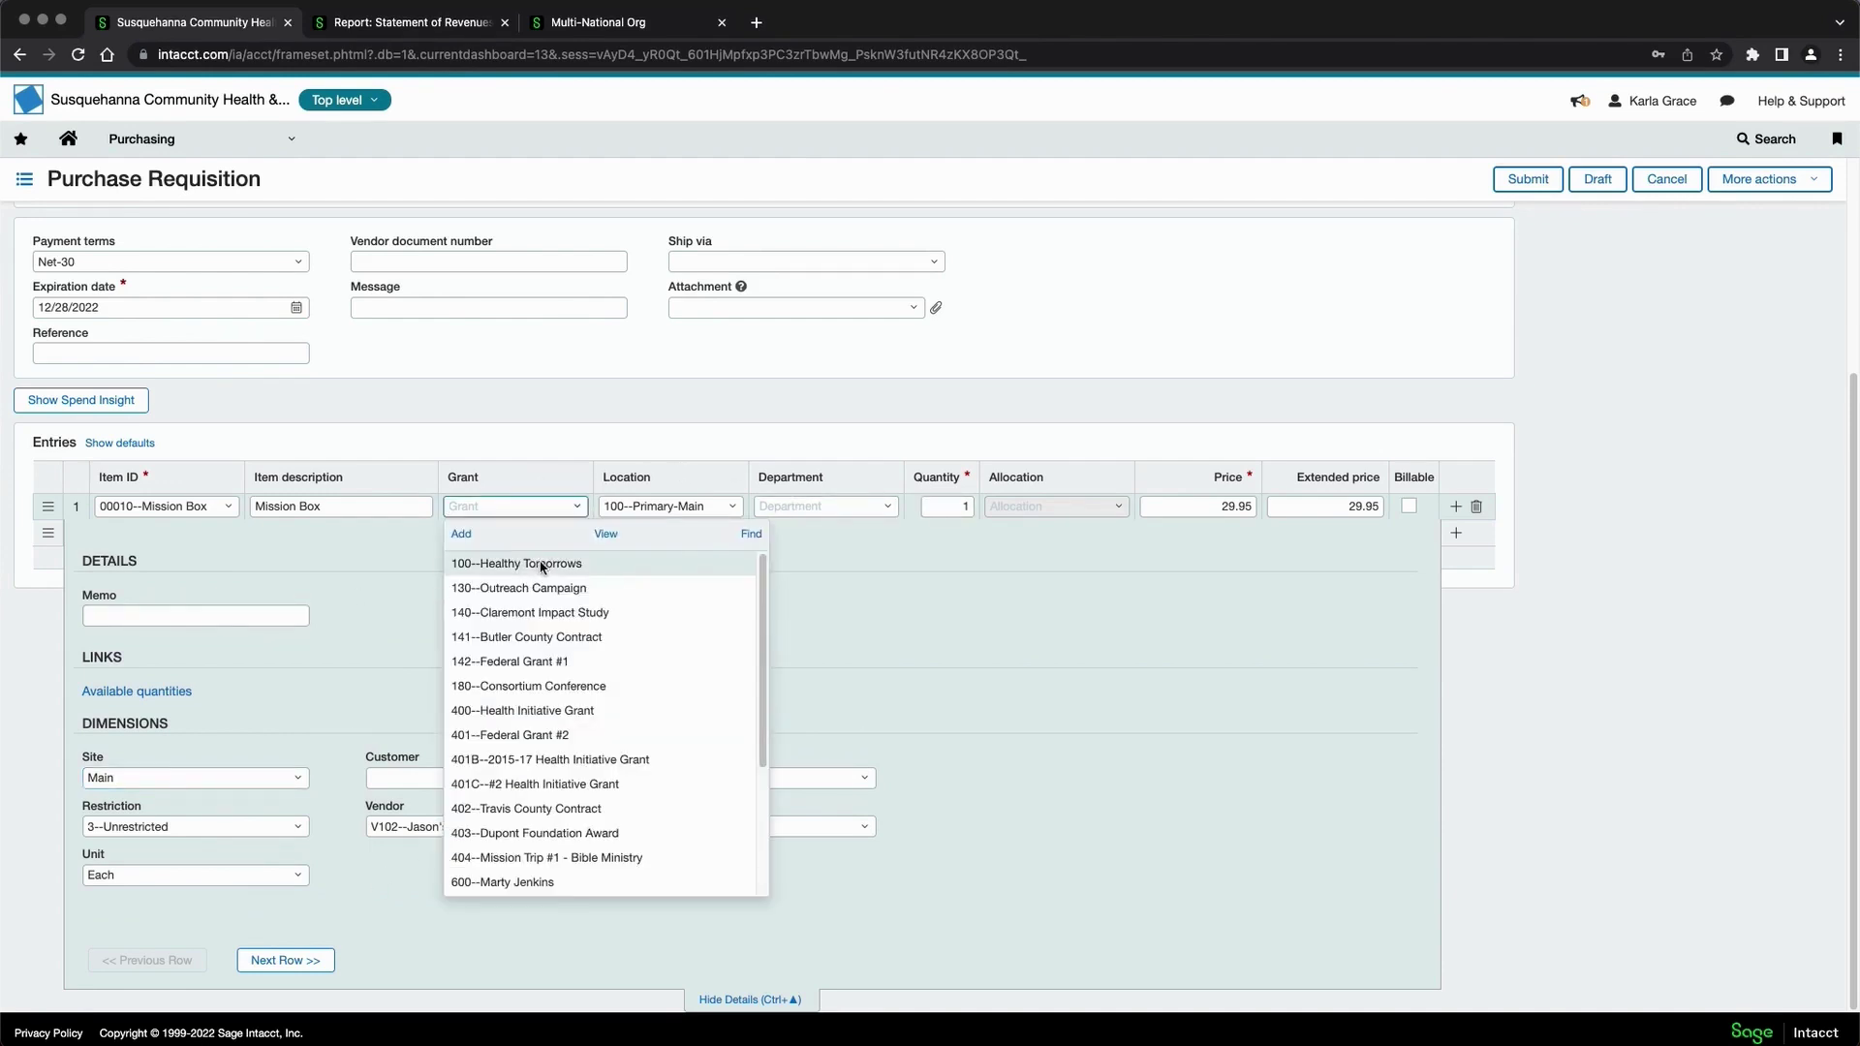
left_click(540, 588)
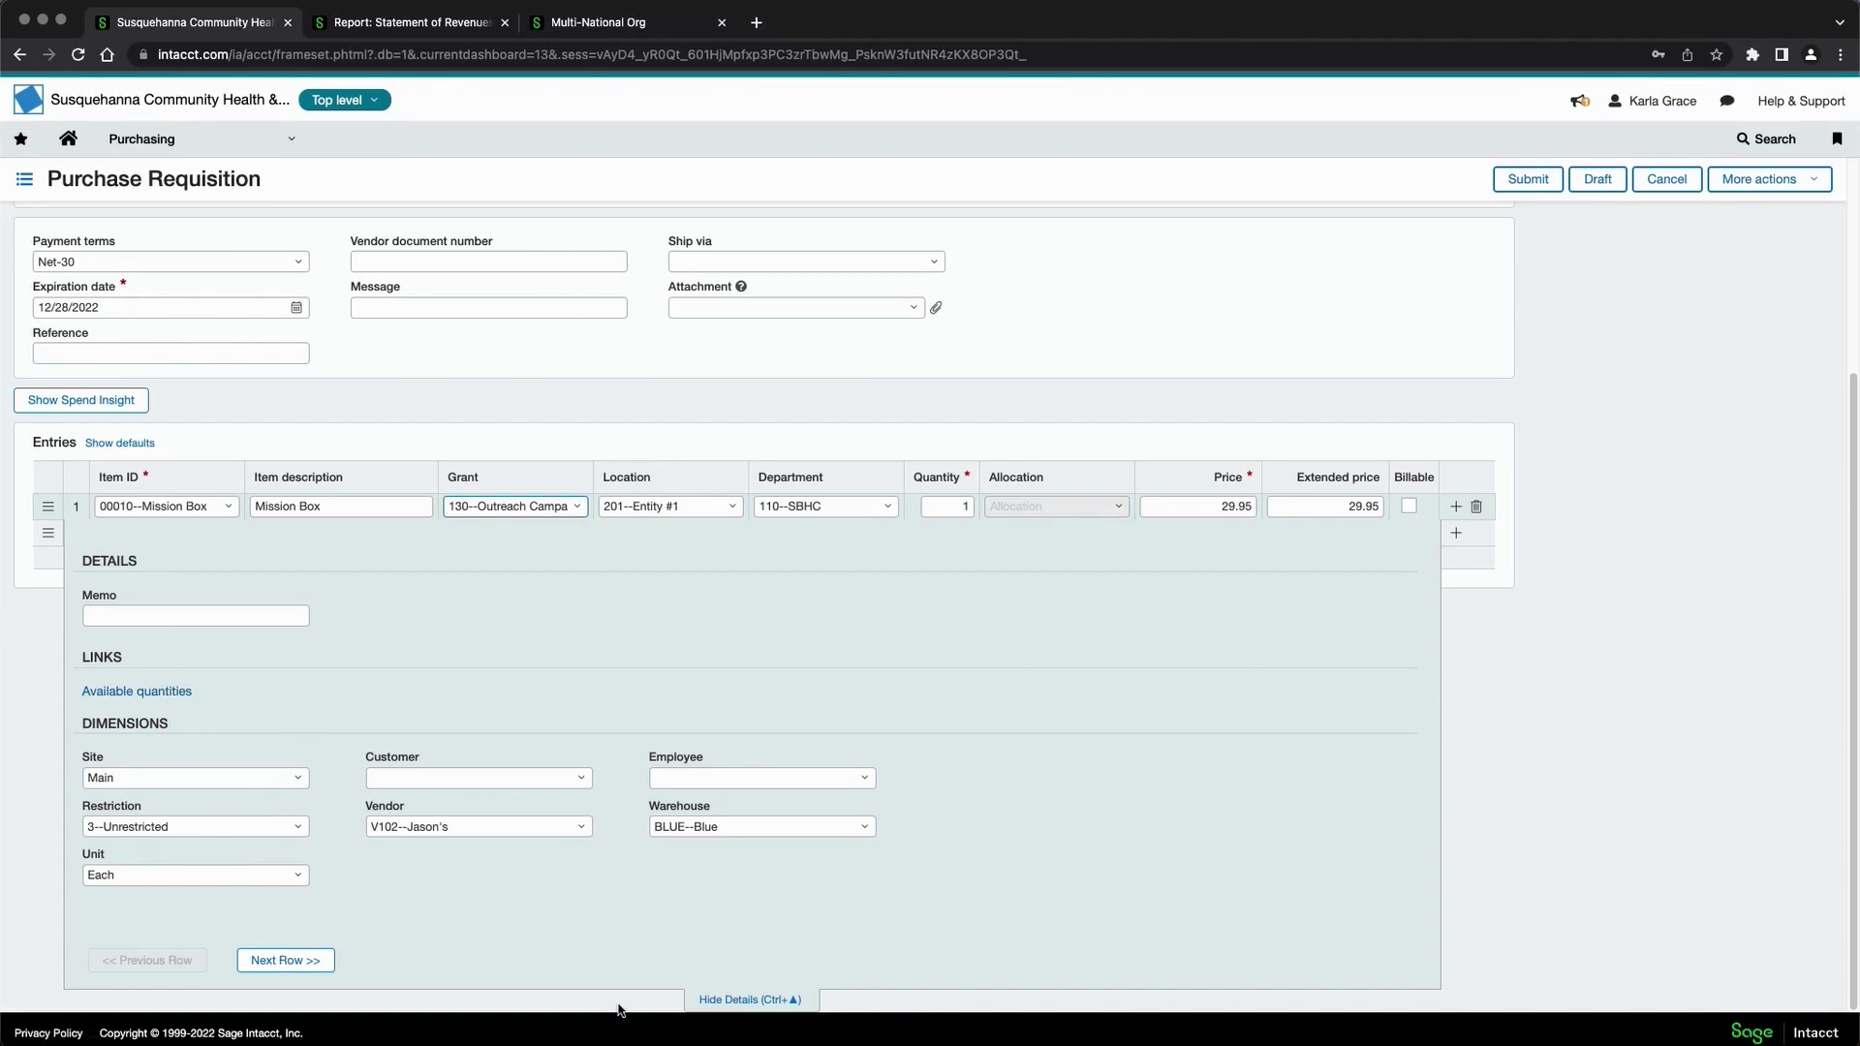
left_click(729, 1000)
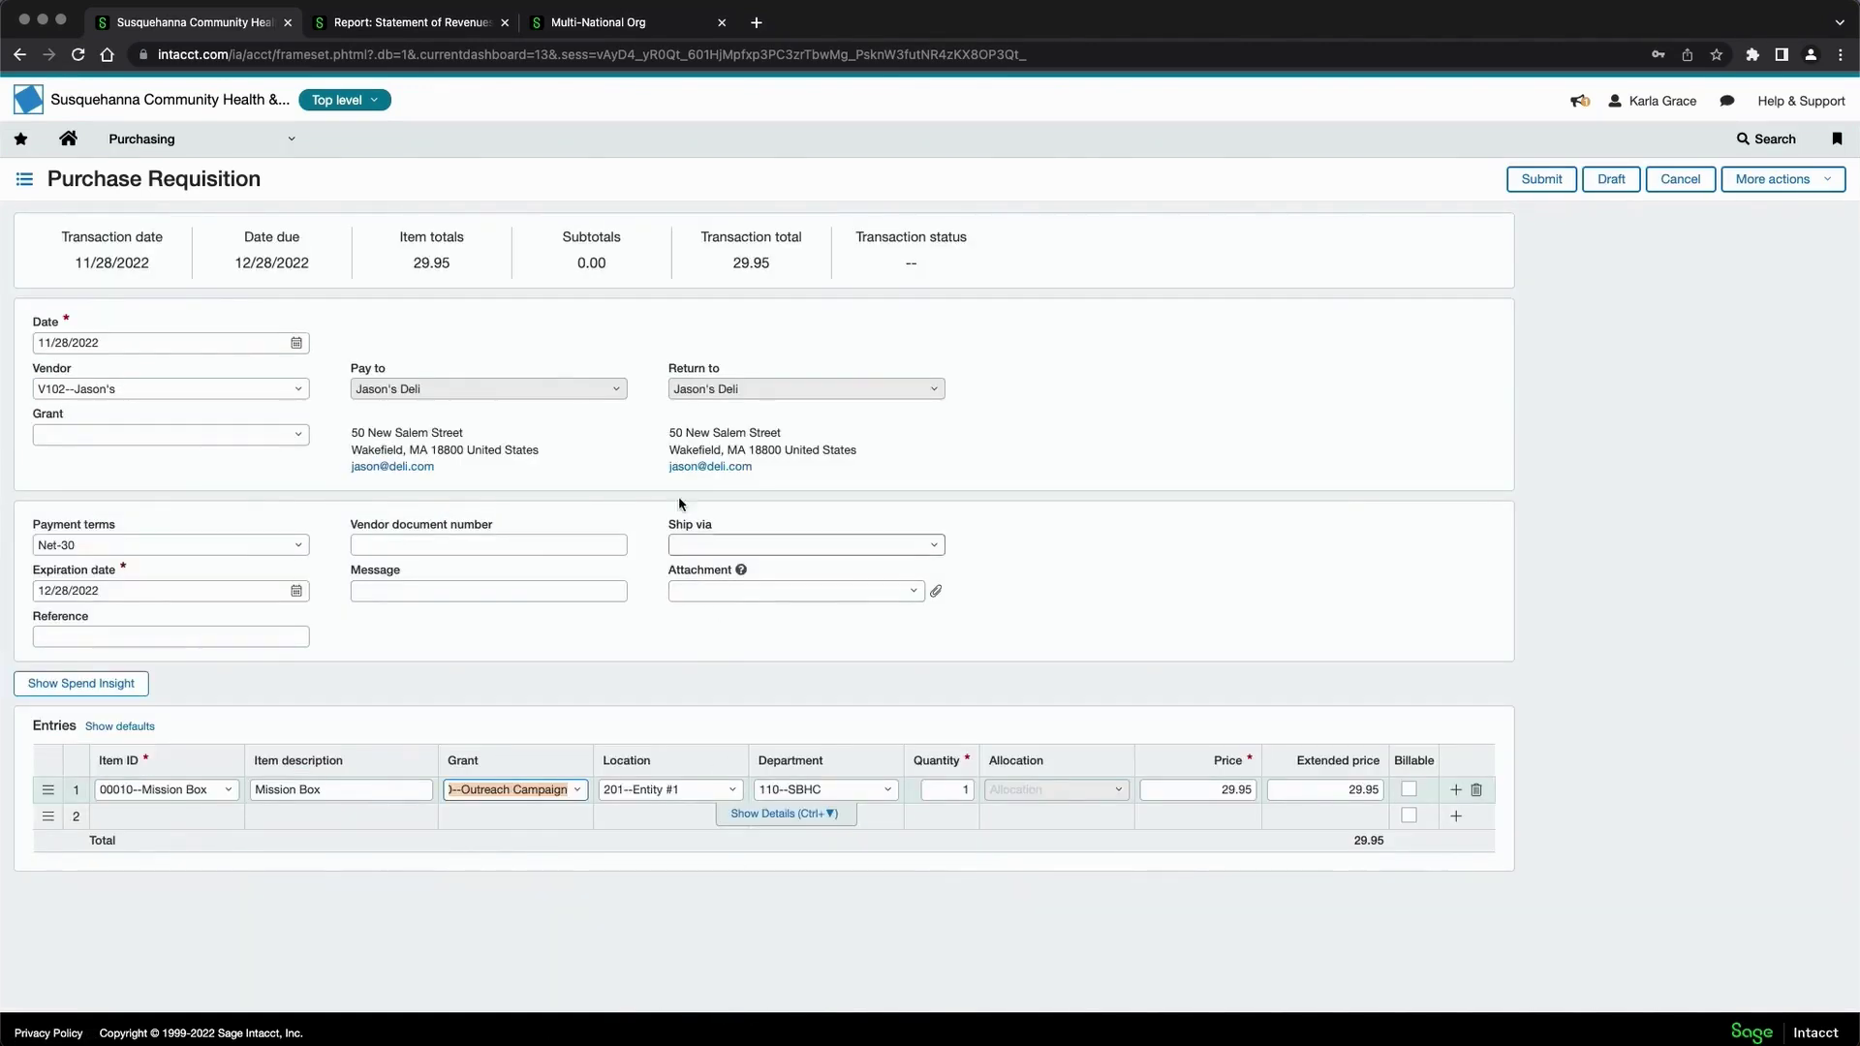
left_click(1542, 180)
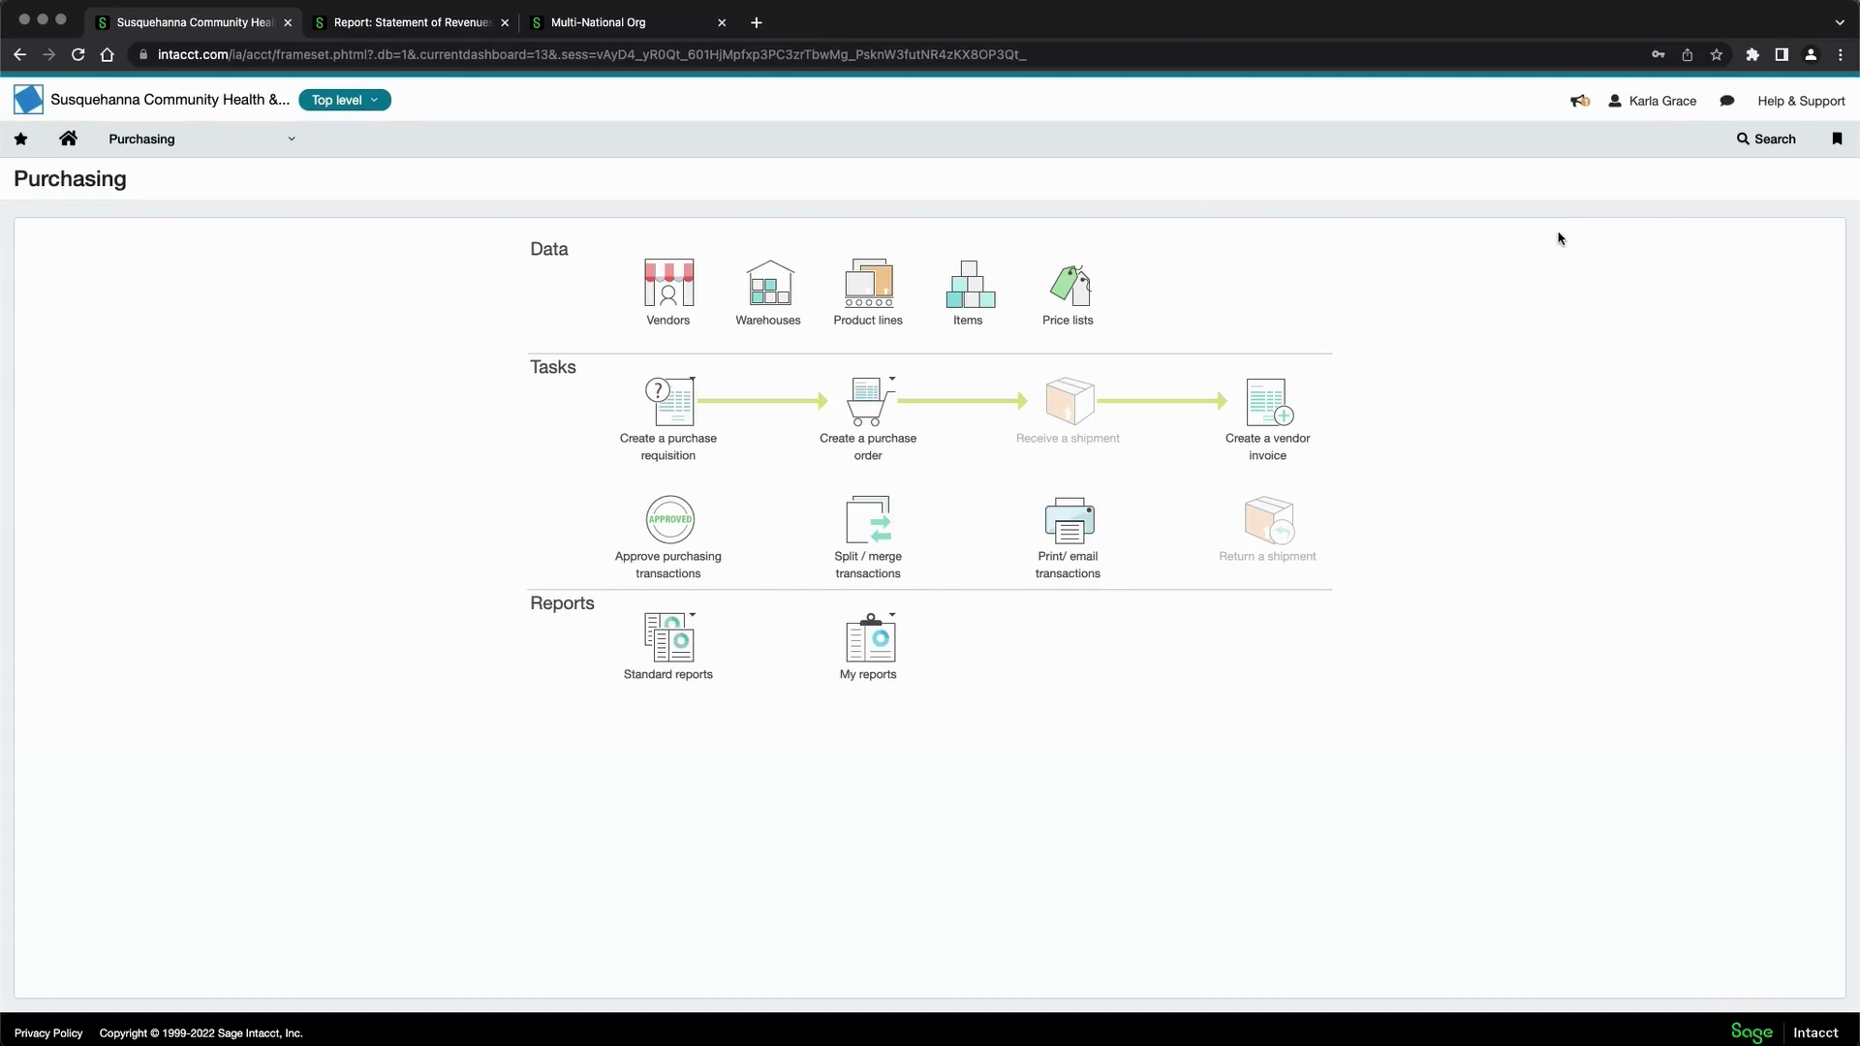
- Convert the pending HealthDay purchase requisition dated 11/02/2022 to a Purchase Order and post it
left_click(146, 139)
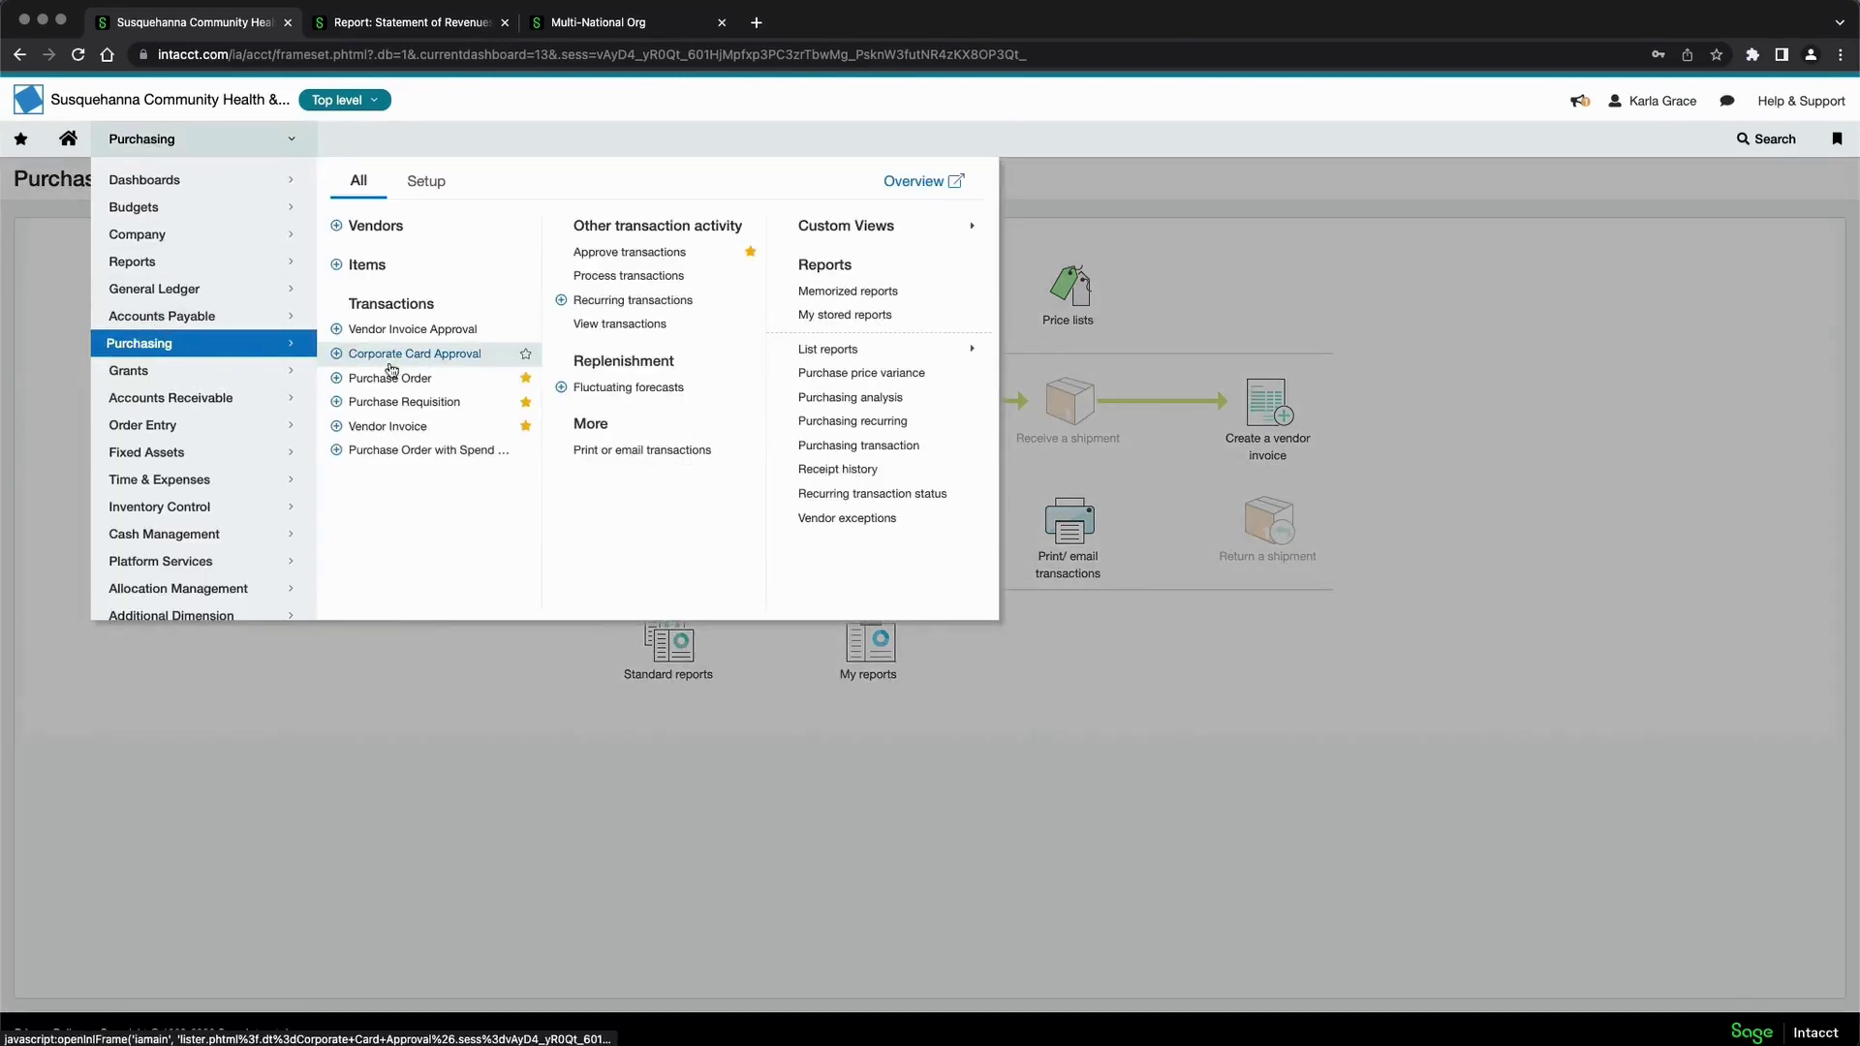
left_click(397, 410)
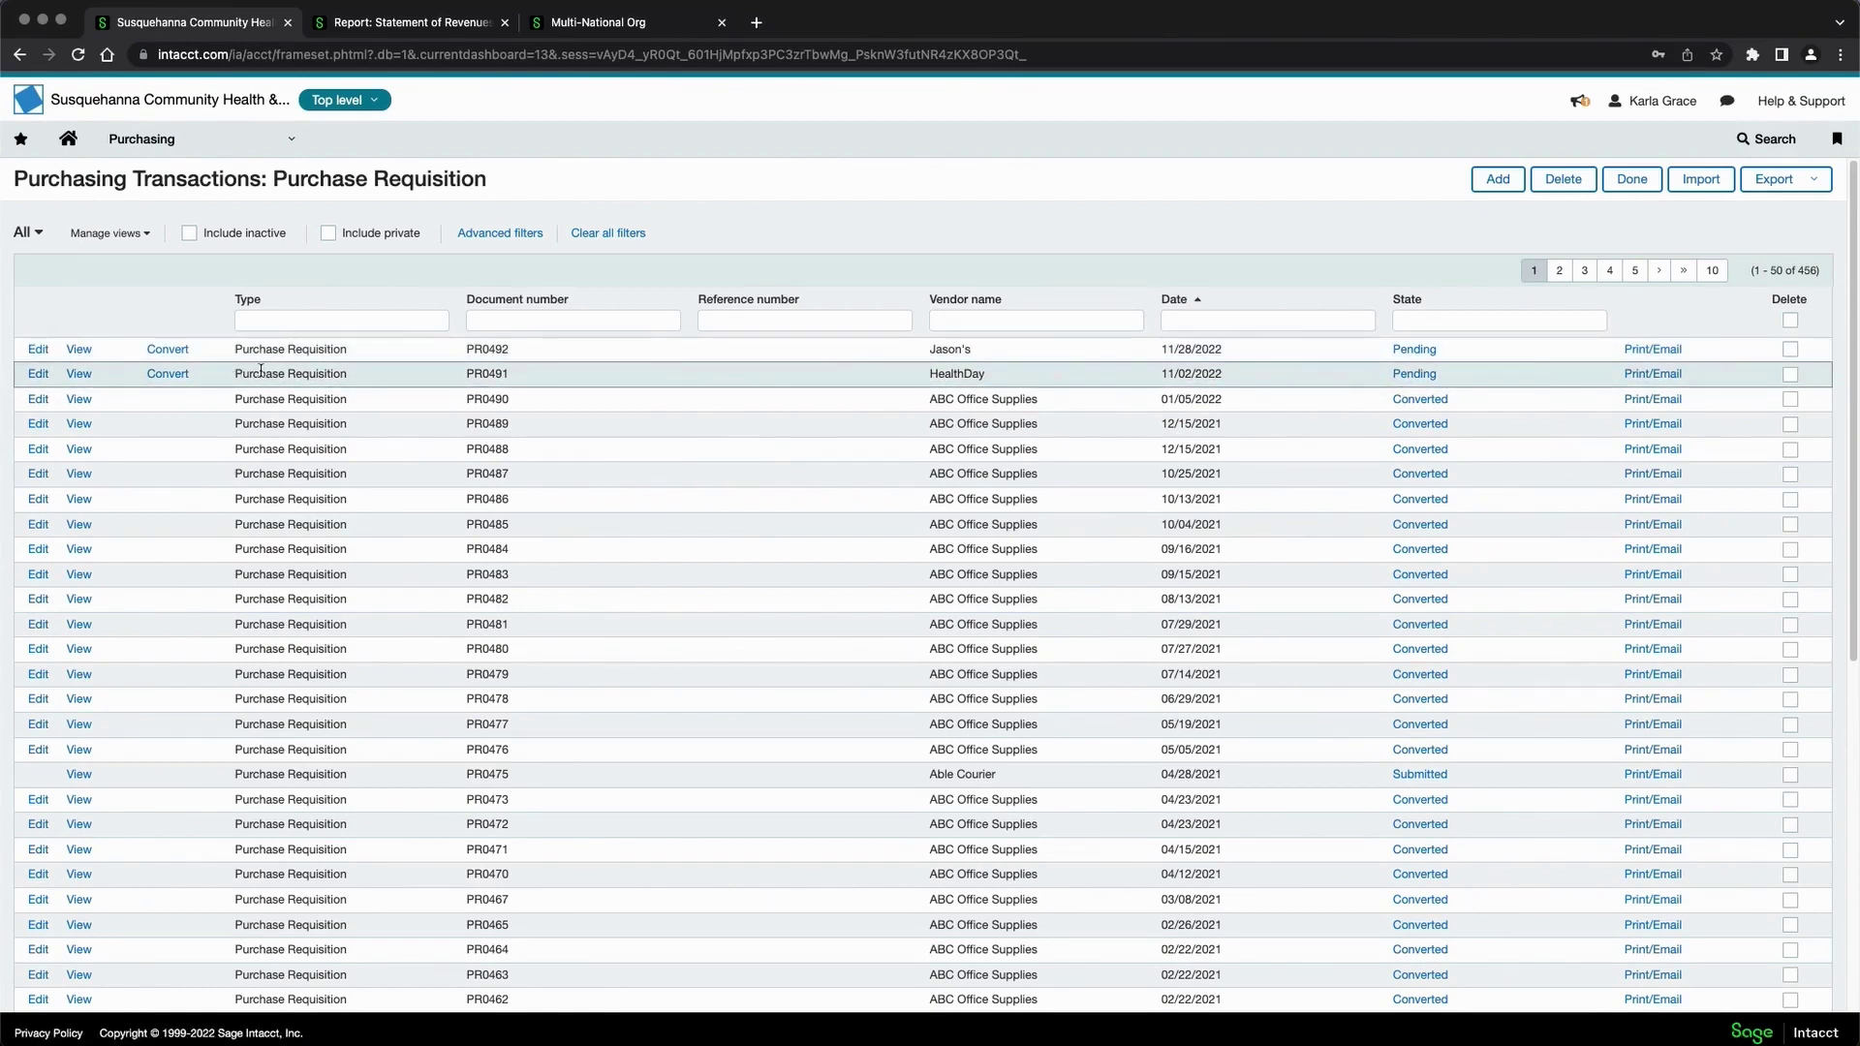
left_click(173, 376)
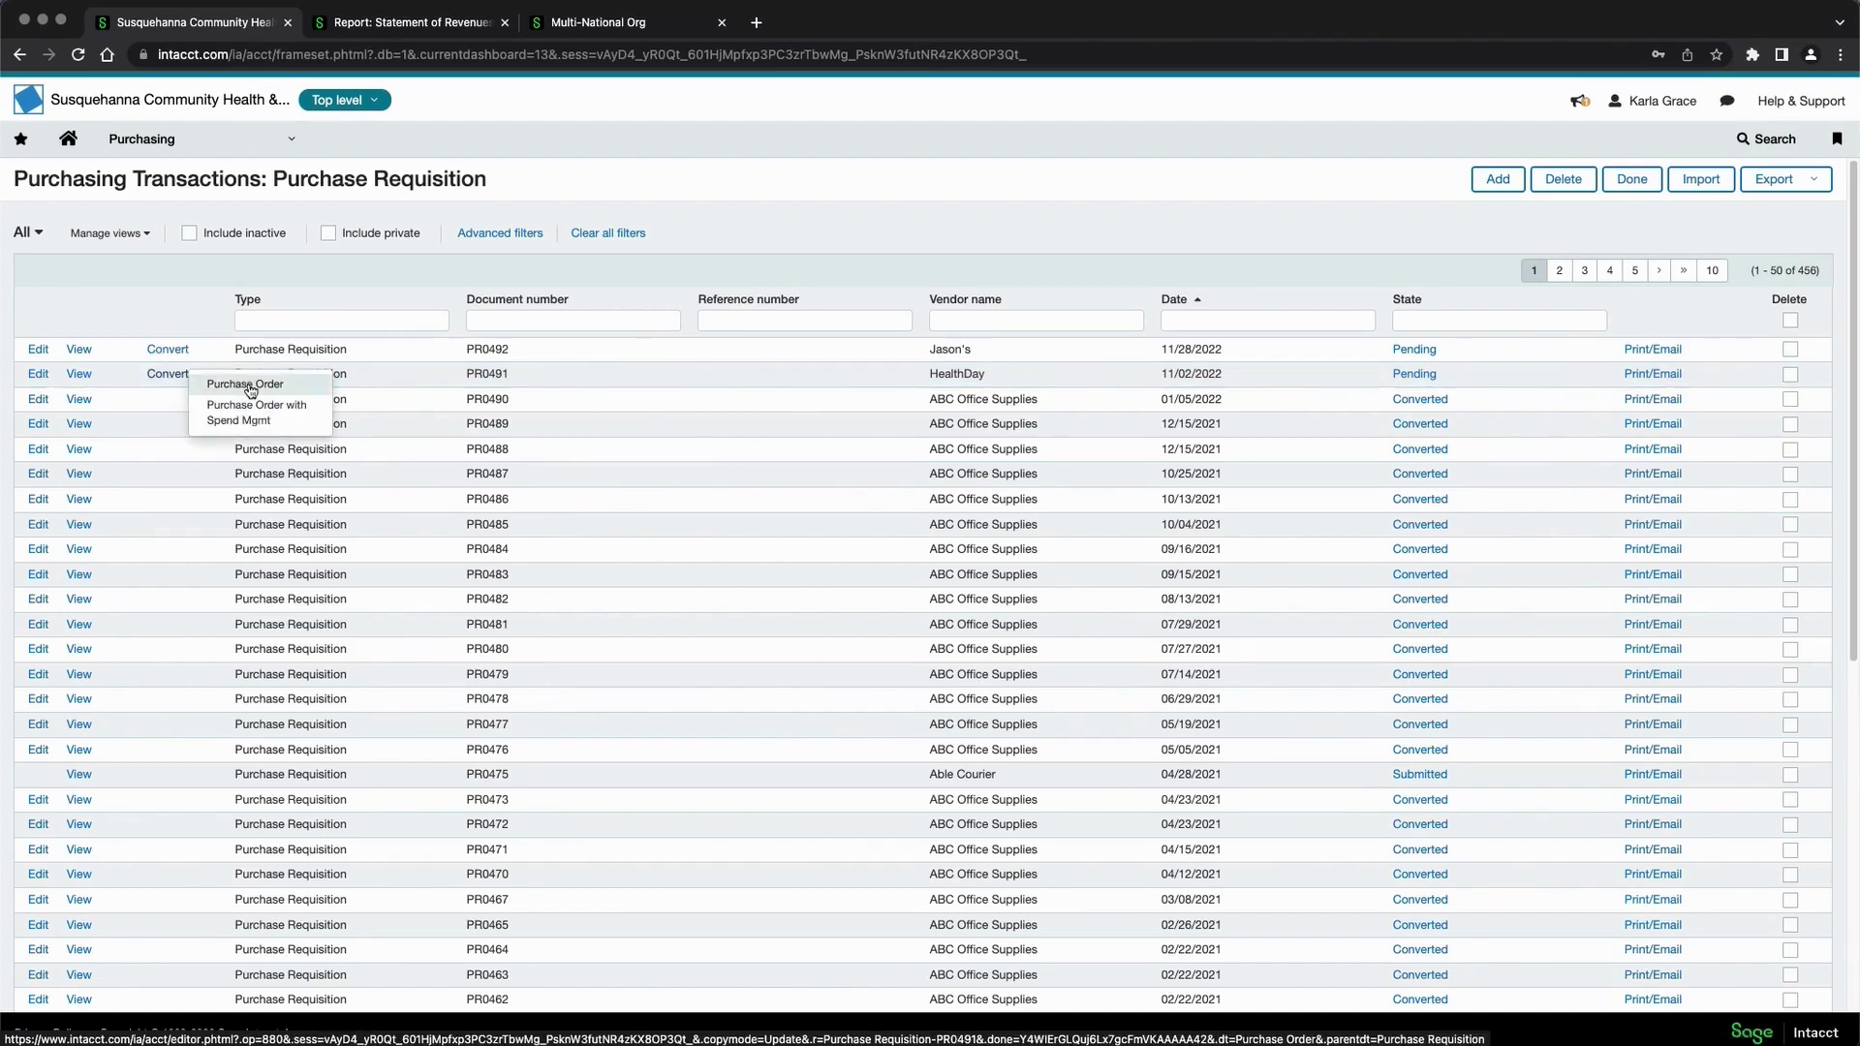
left_click(251, 388)
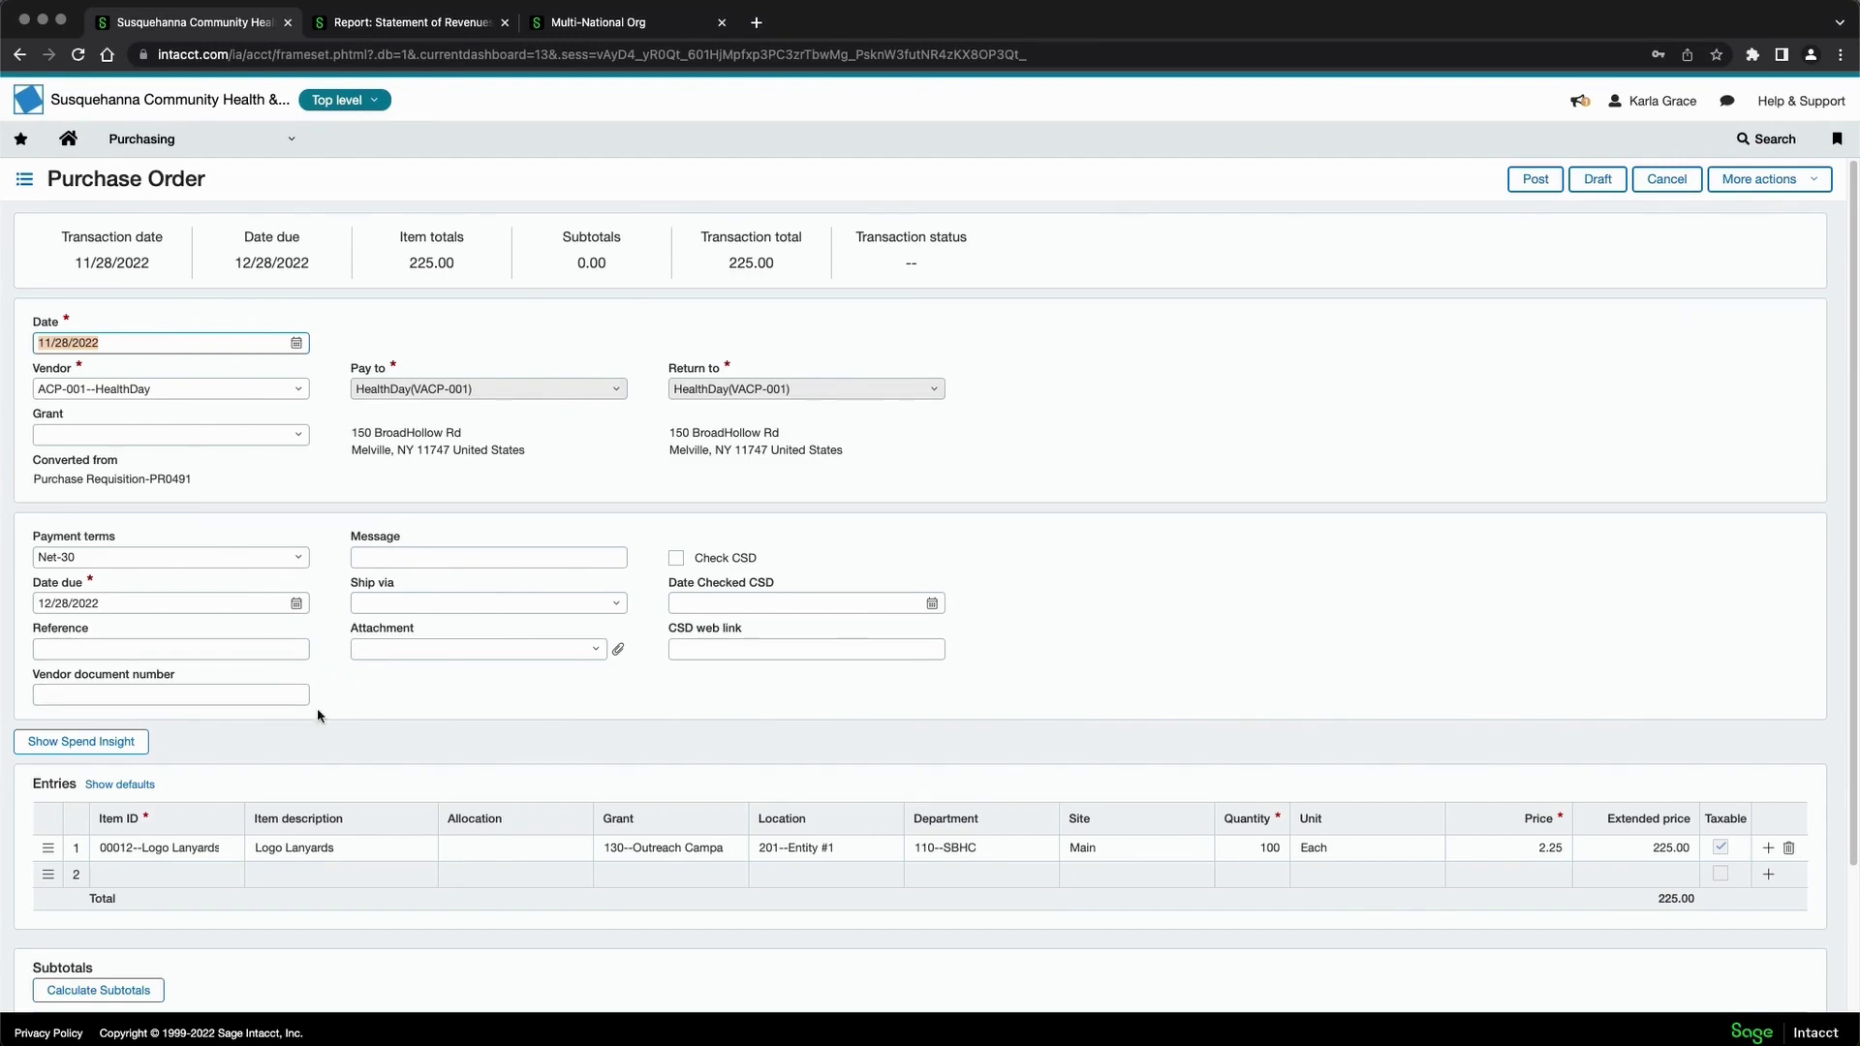
left_click(1537, 179)
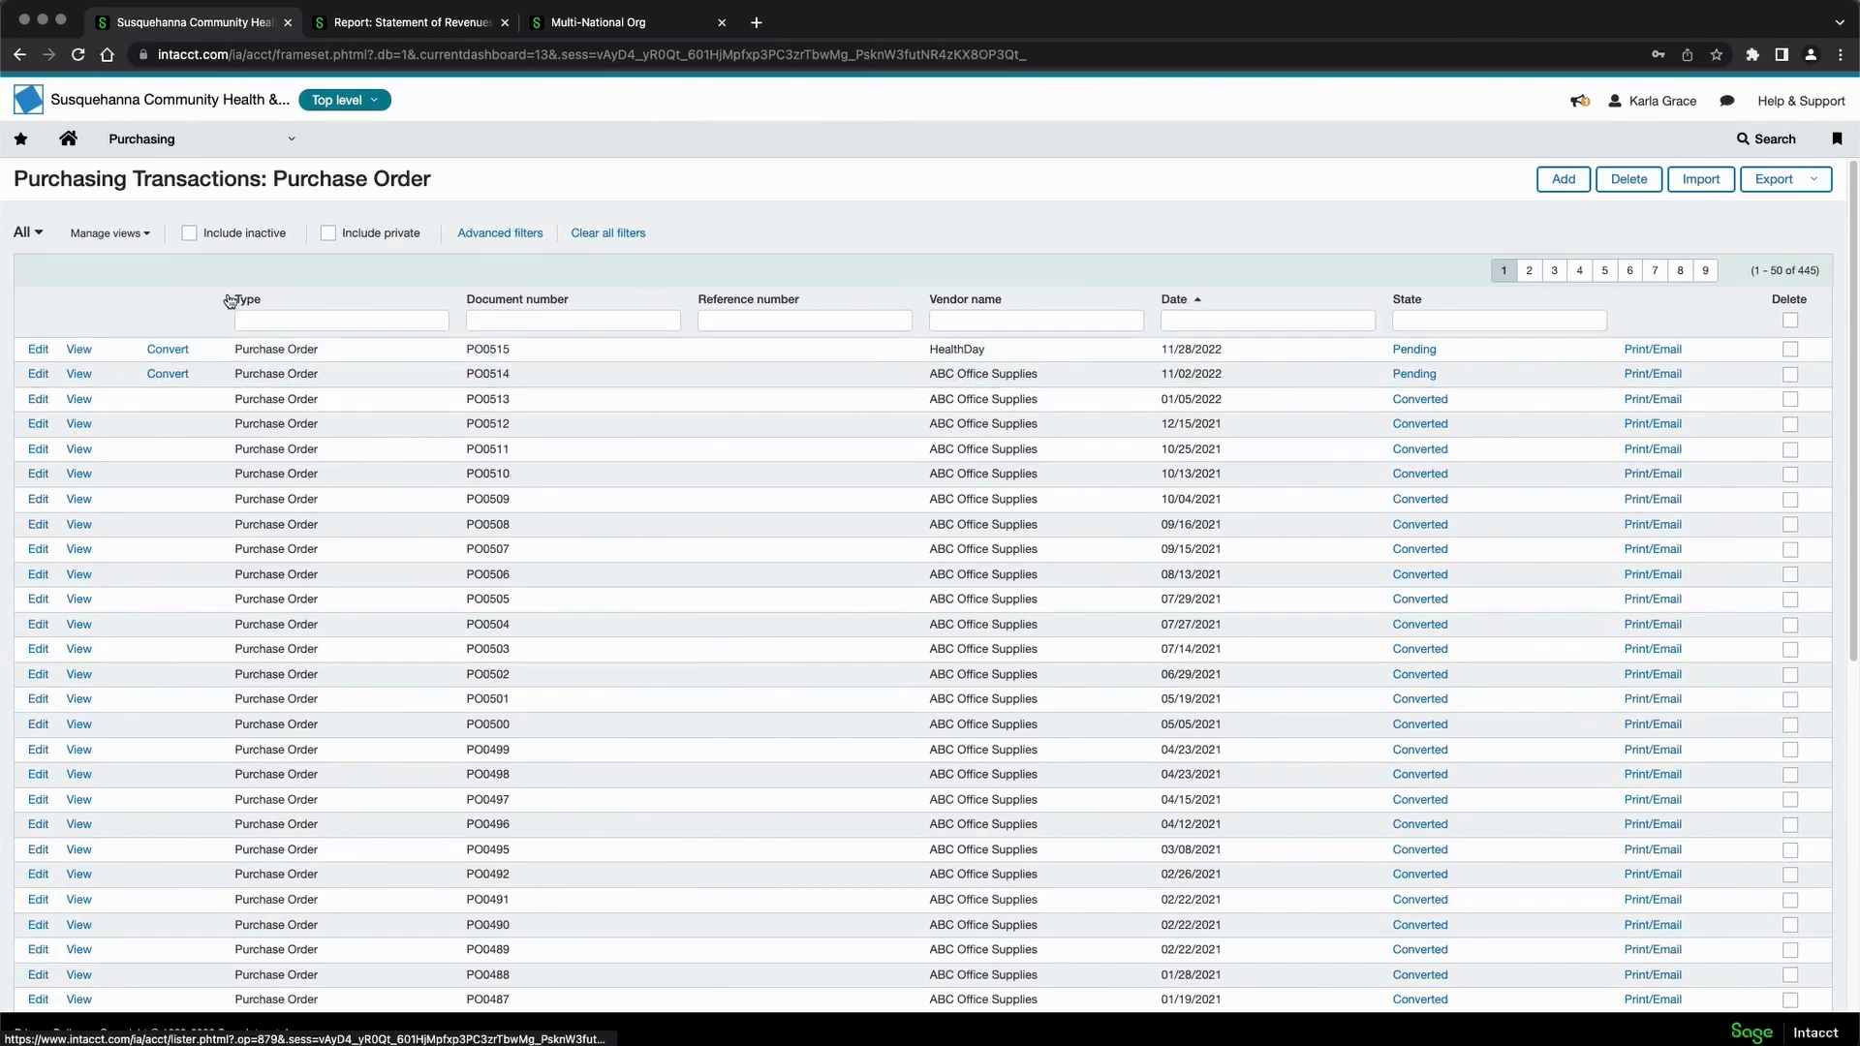
- Convert the HealthDay purchase order dated 11/28/2022 to a Vendor Invoice, fill in the vendor document number, and post it
mouse_move(161, 357)
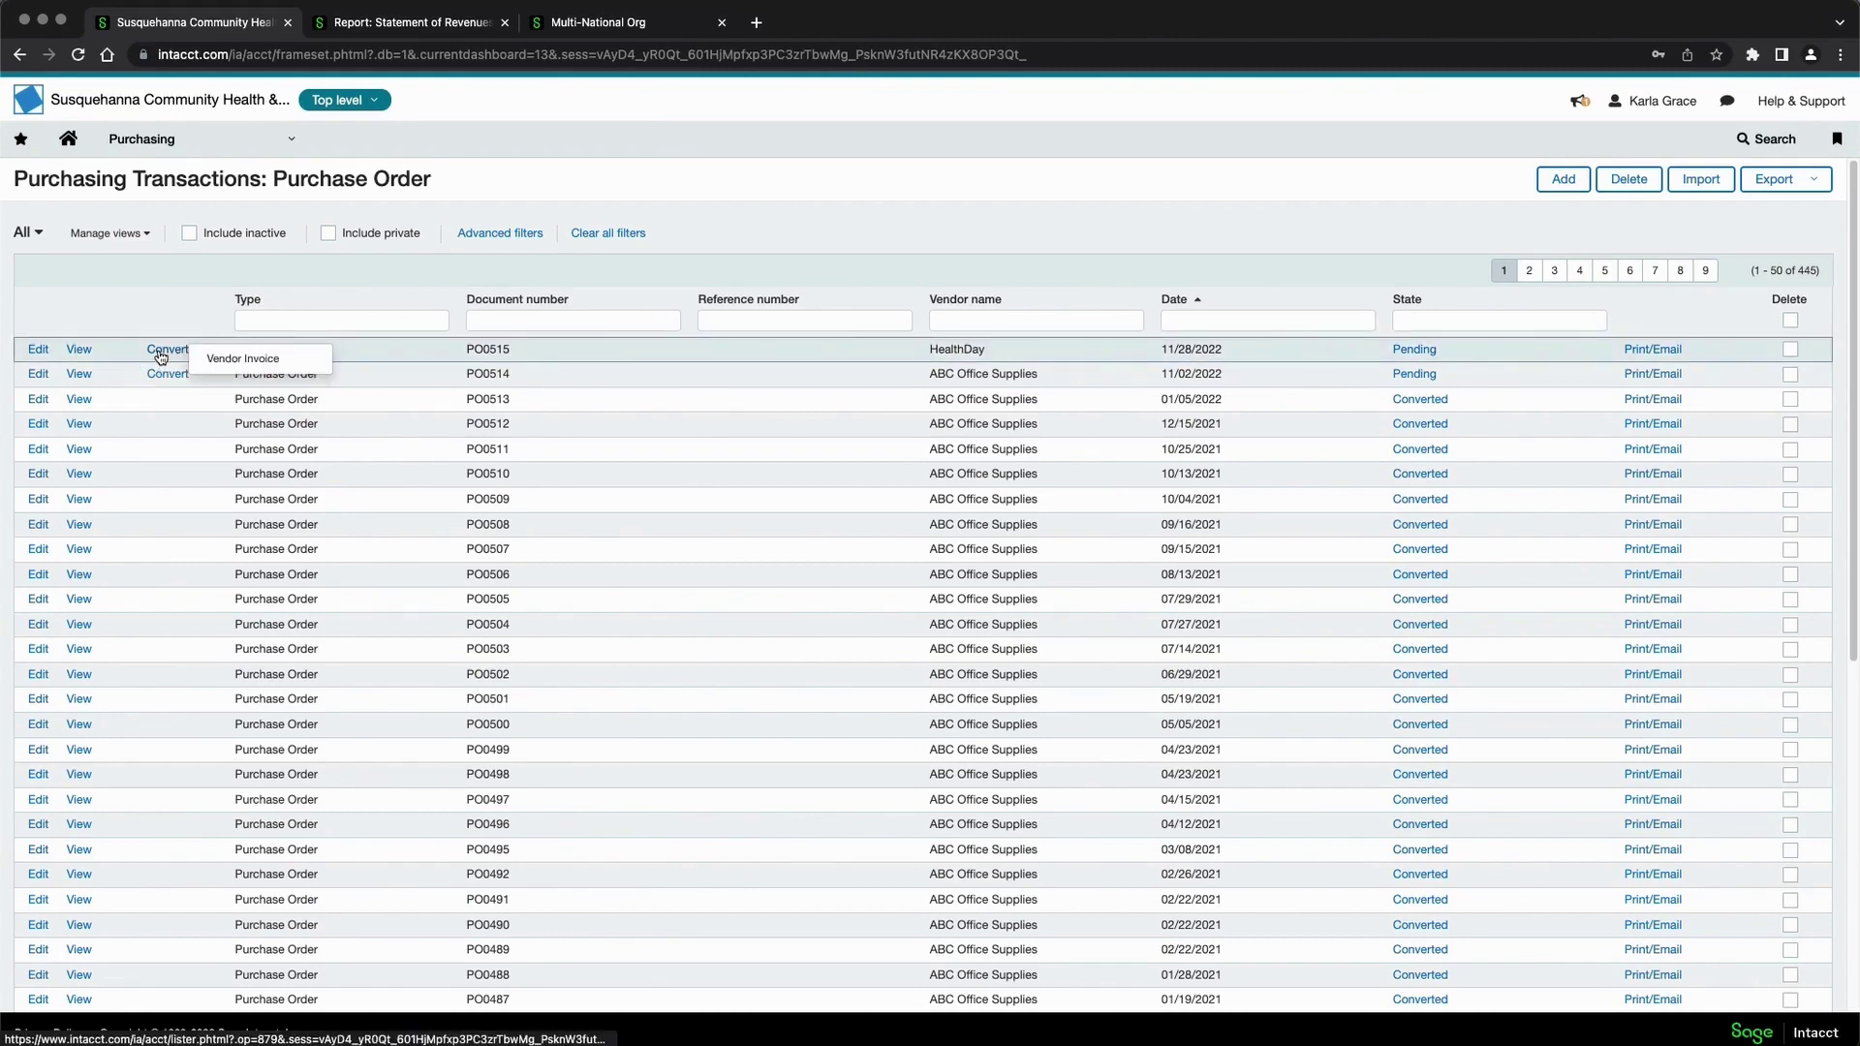
left_click(242, 359)
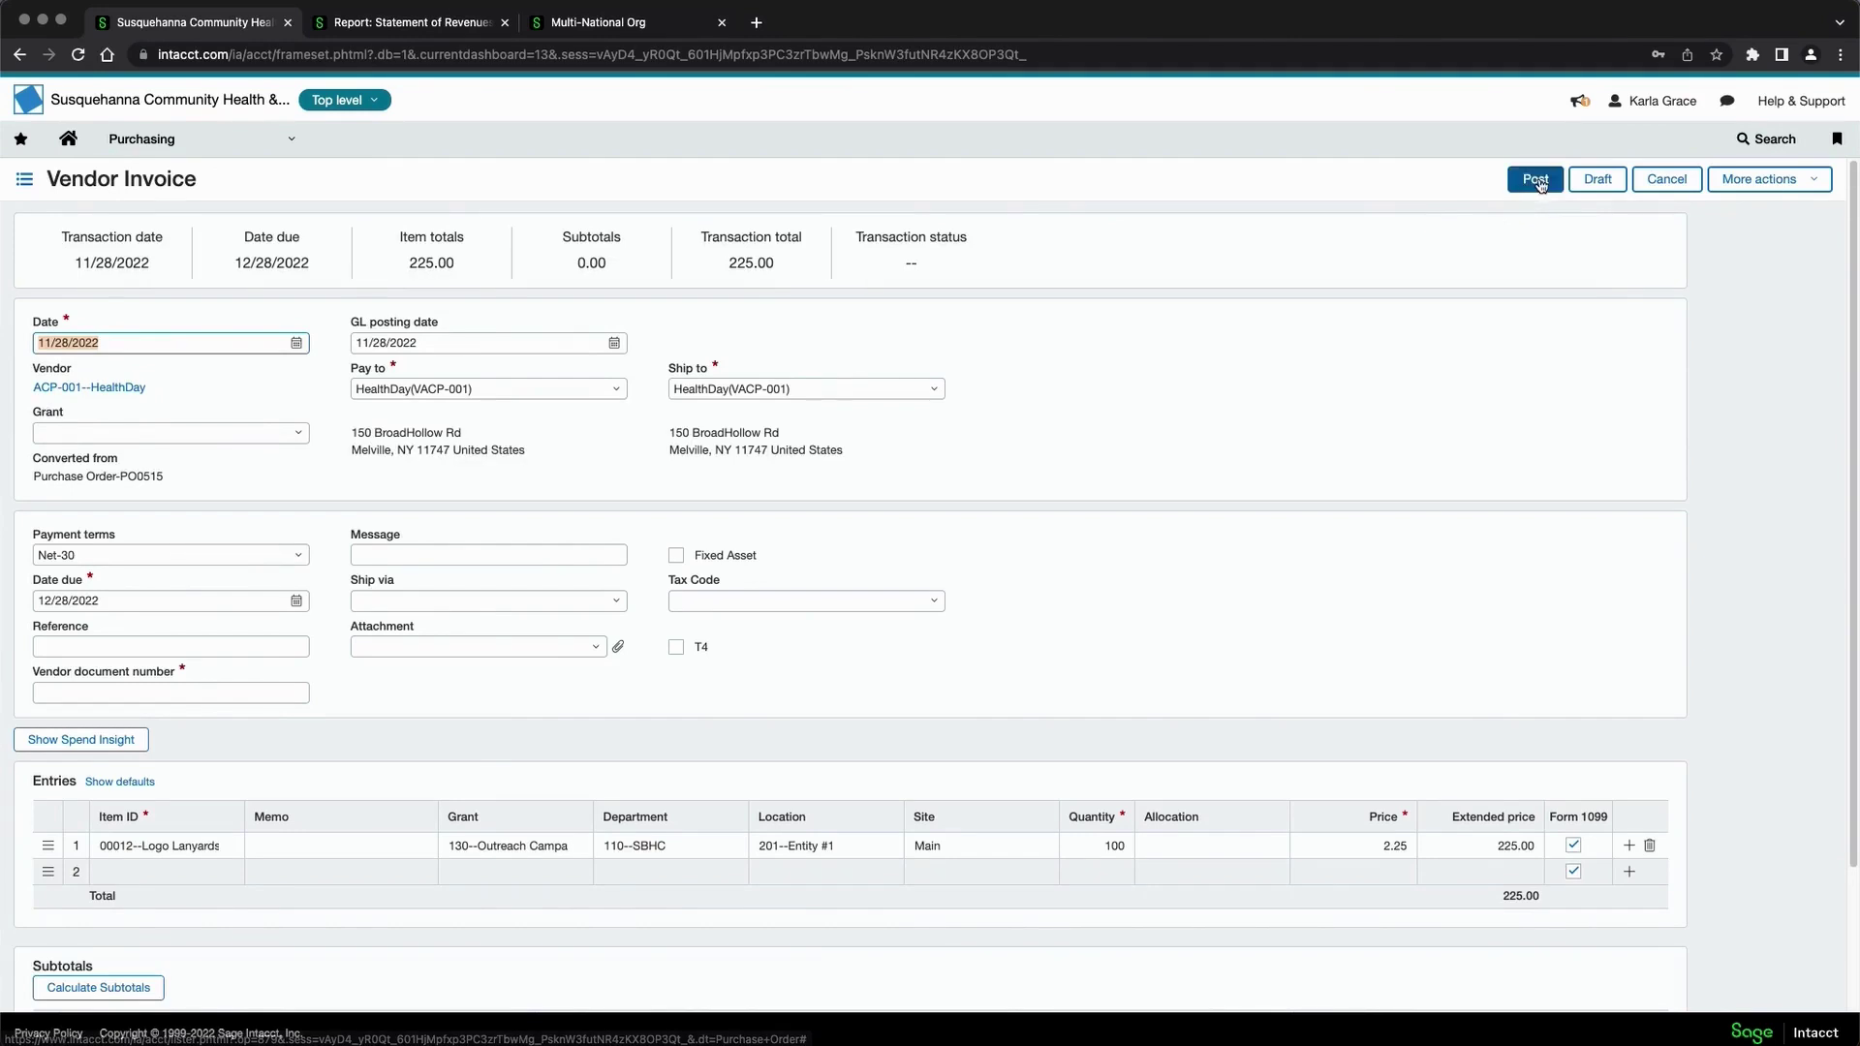
left_click(1536, 181)
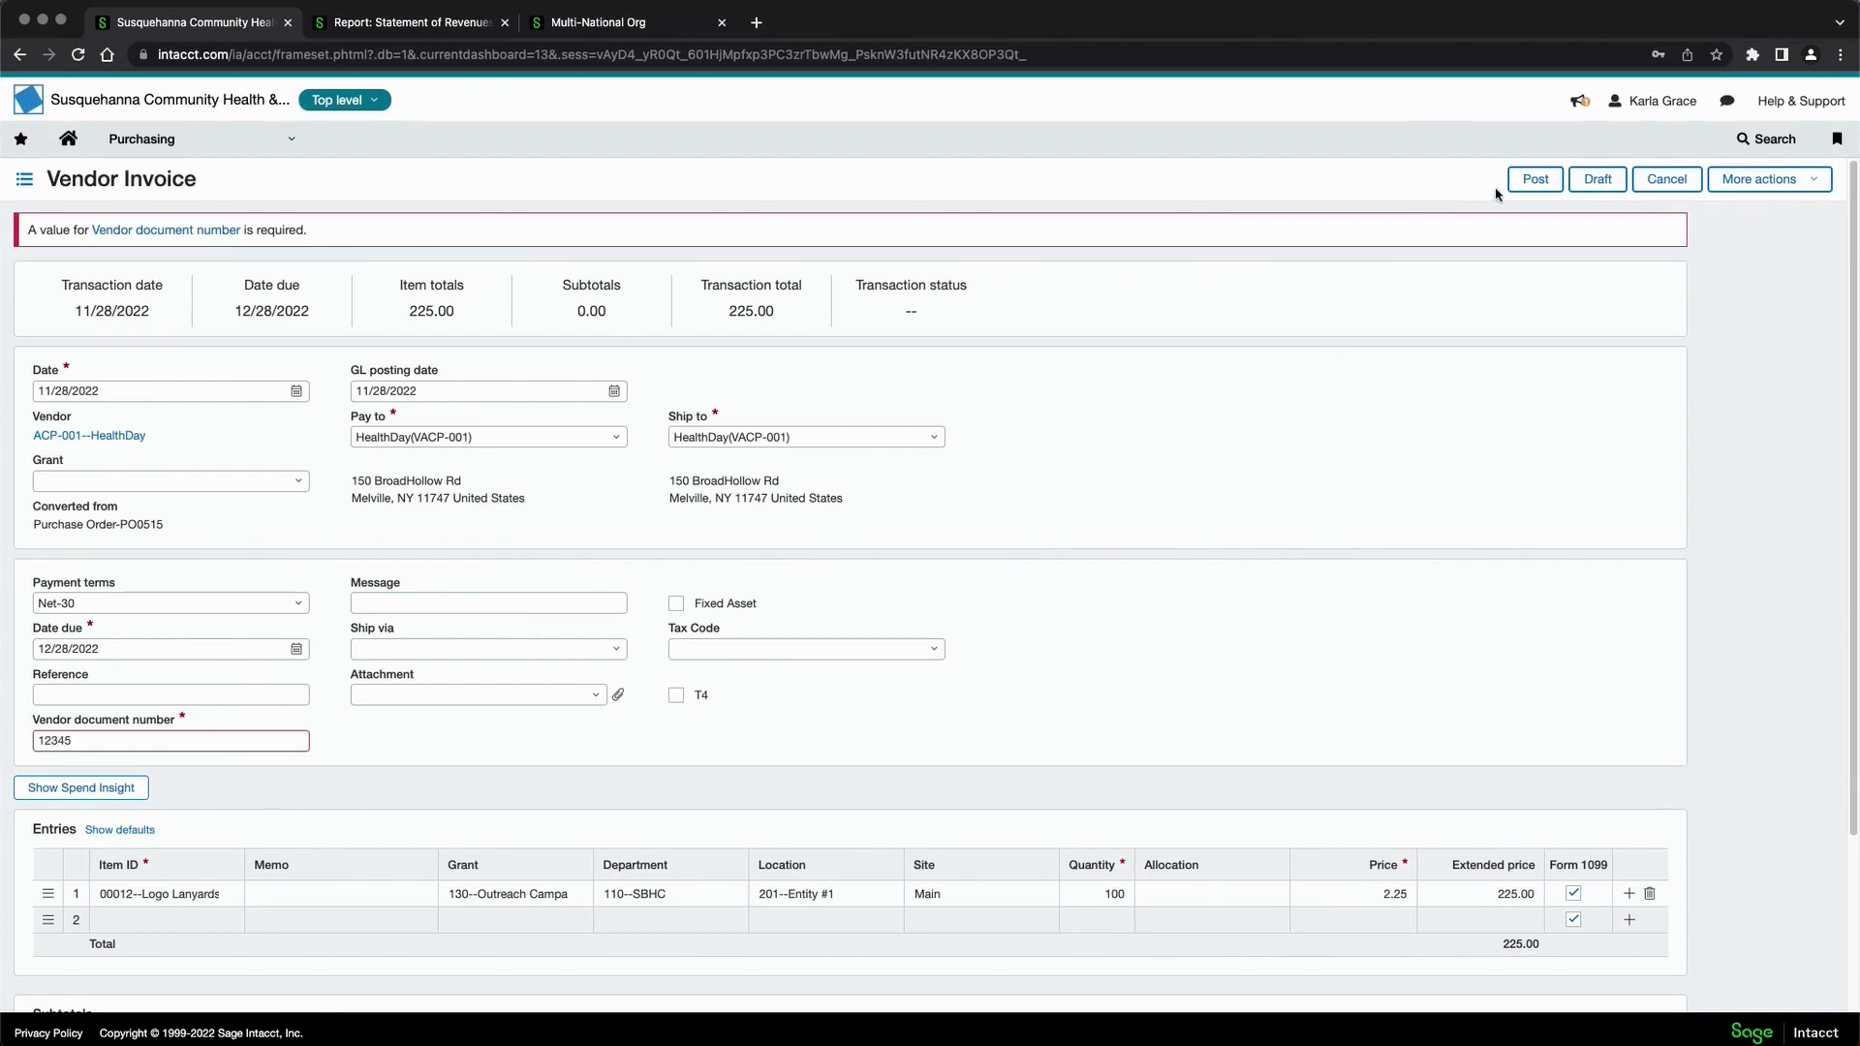
left_click(1533, 179)
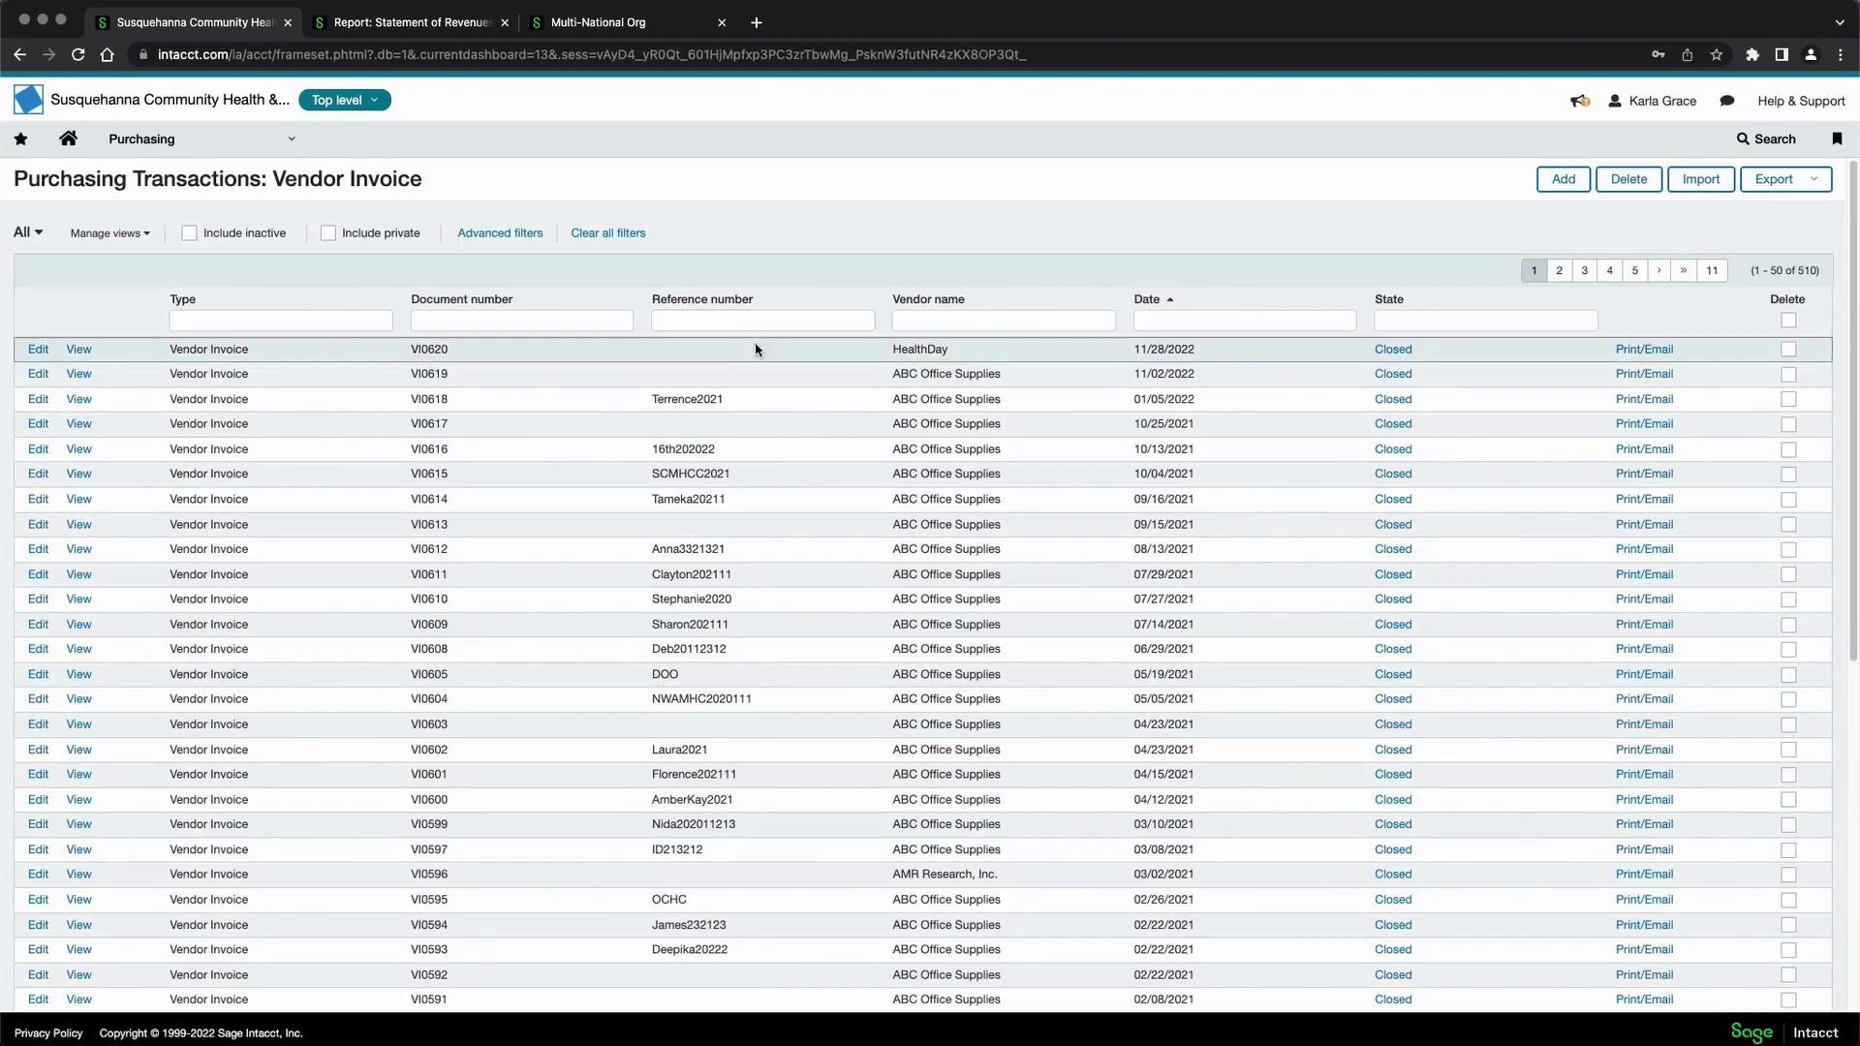
- Open the Accounts Payable bills list to check the bill generated from the HealthDay vendor invoice
left_click(152, 140)
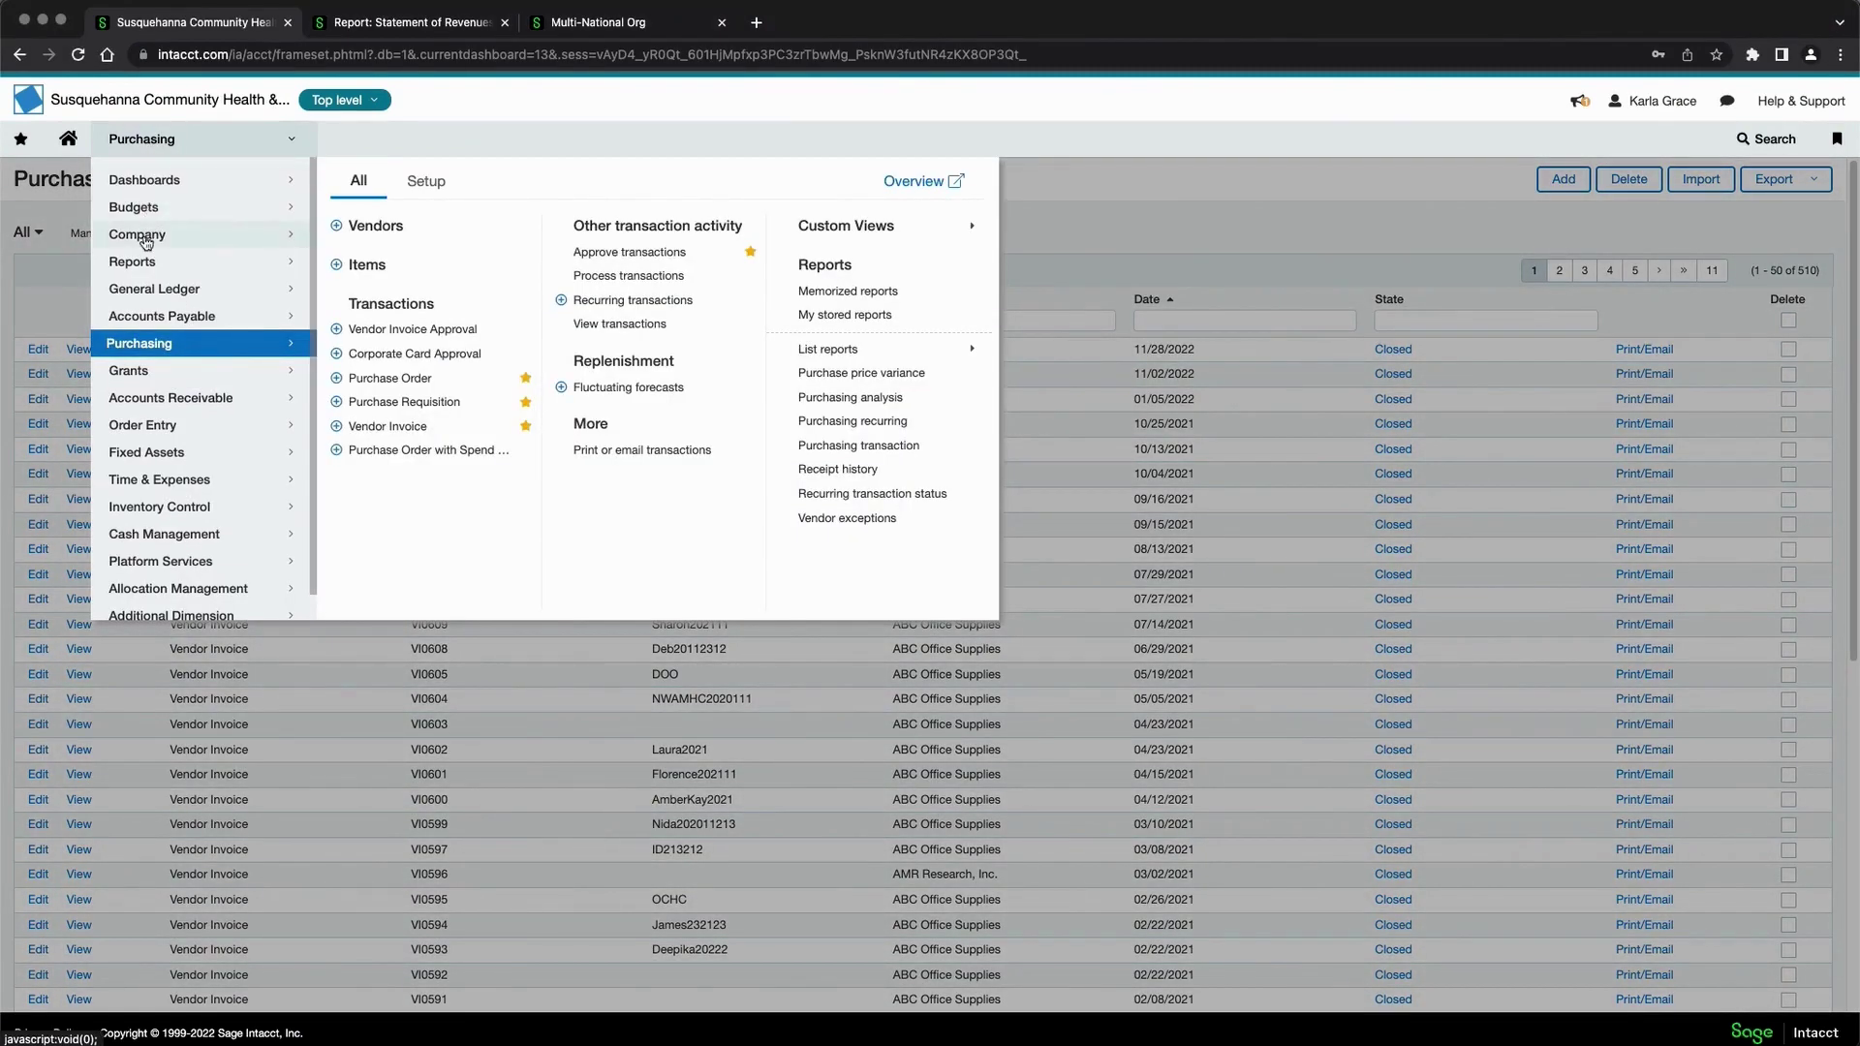
mouse_move(155, 326)
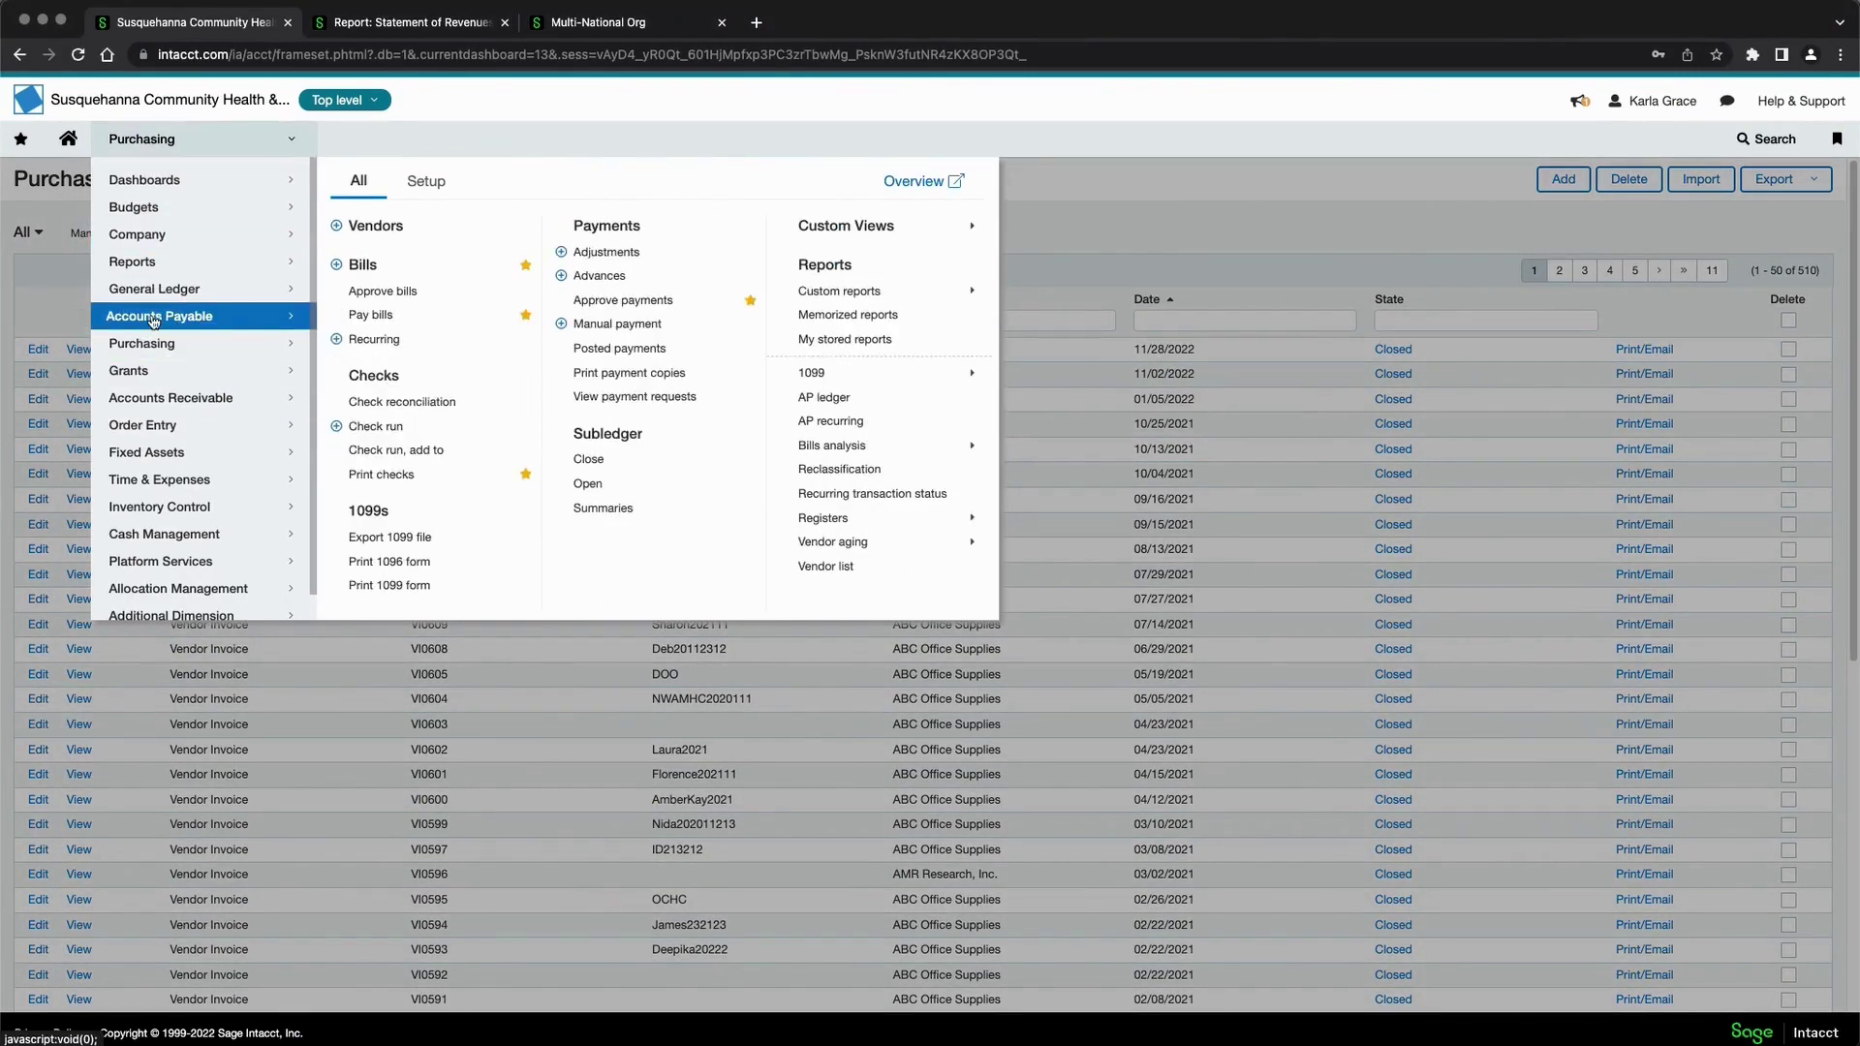
left_click(366, 266)
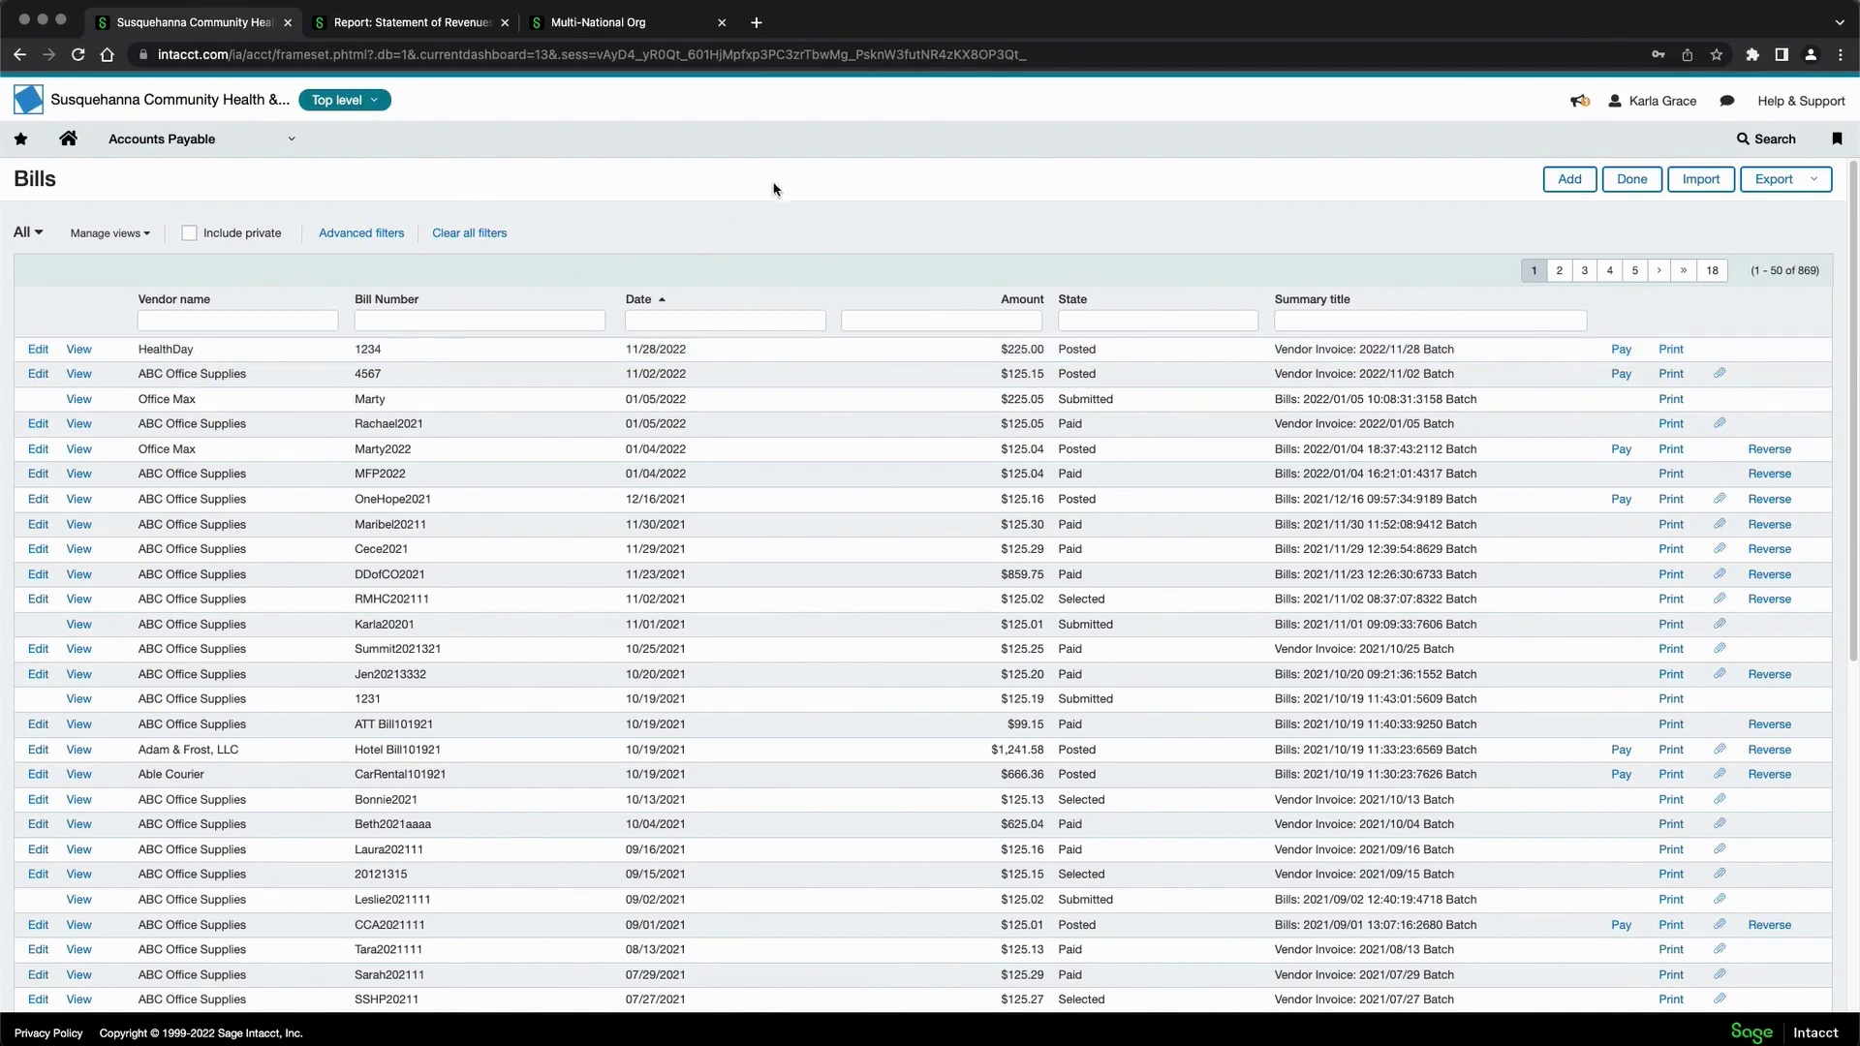
- View the ABC Office Supplies vendor invoice dated 03/08/2021 and examine its transaction history and payment details
left_click(211, 140)
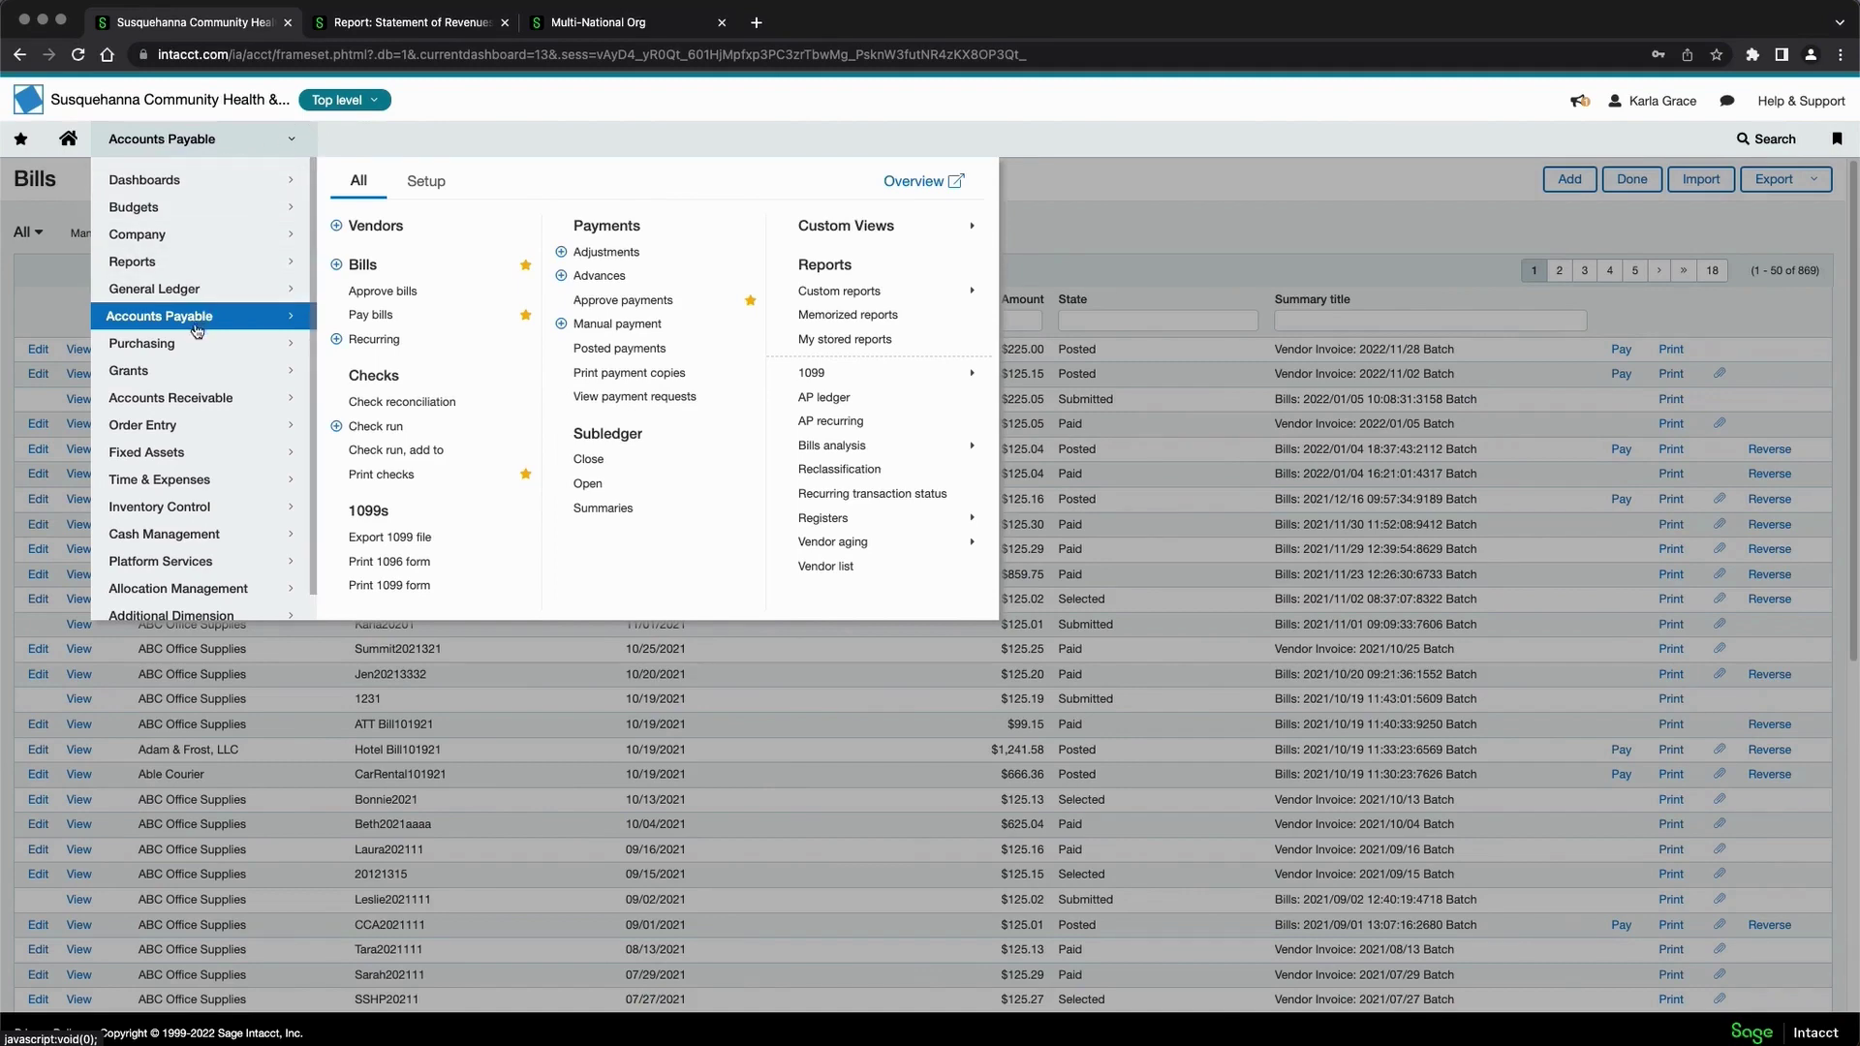
mouse_move(195, 344)
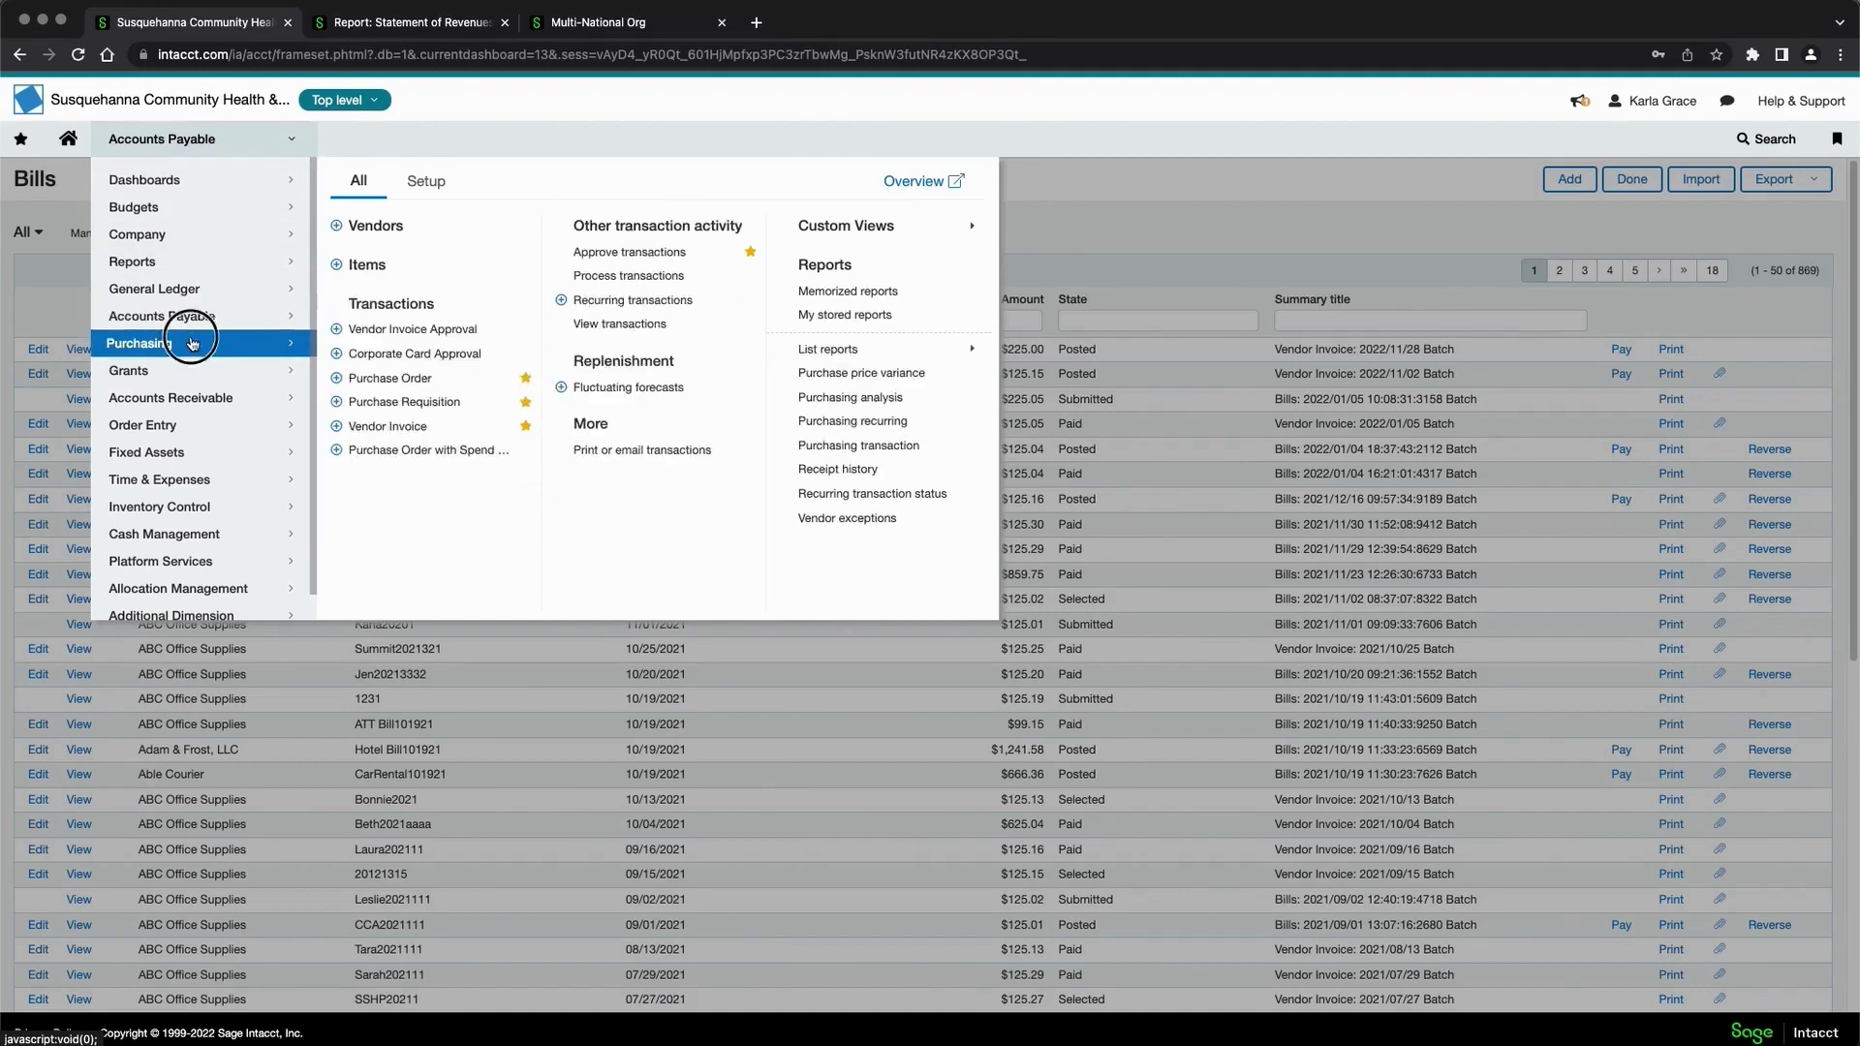
left_click(393, 424)
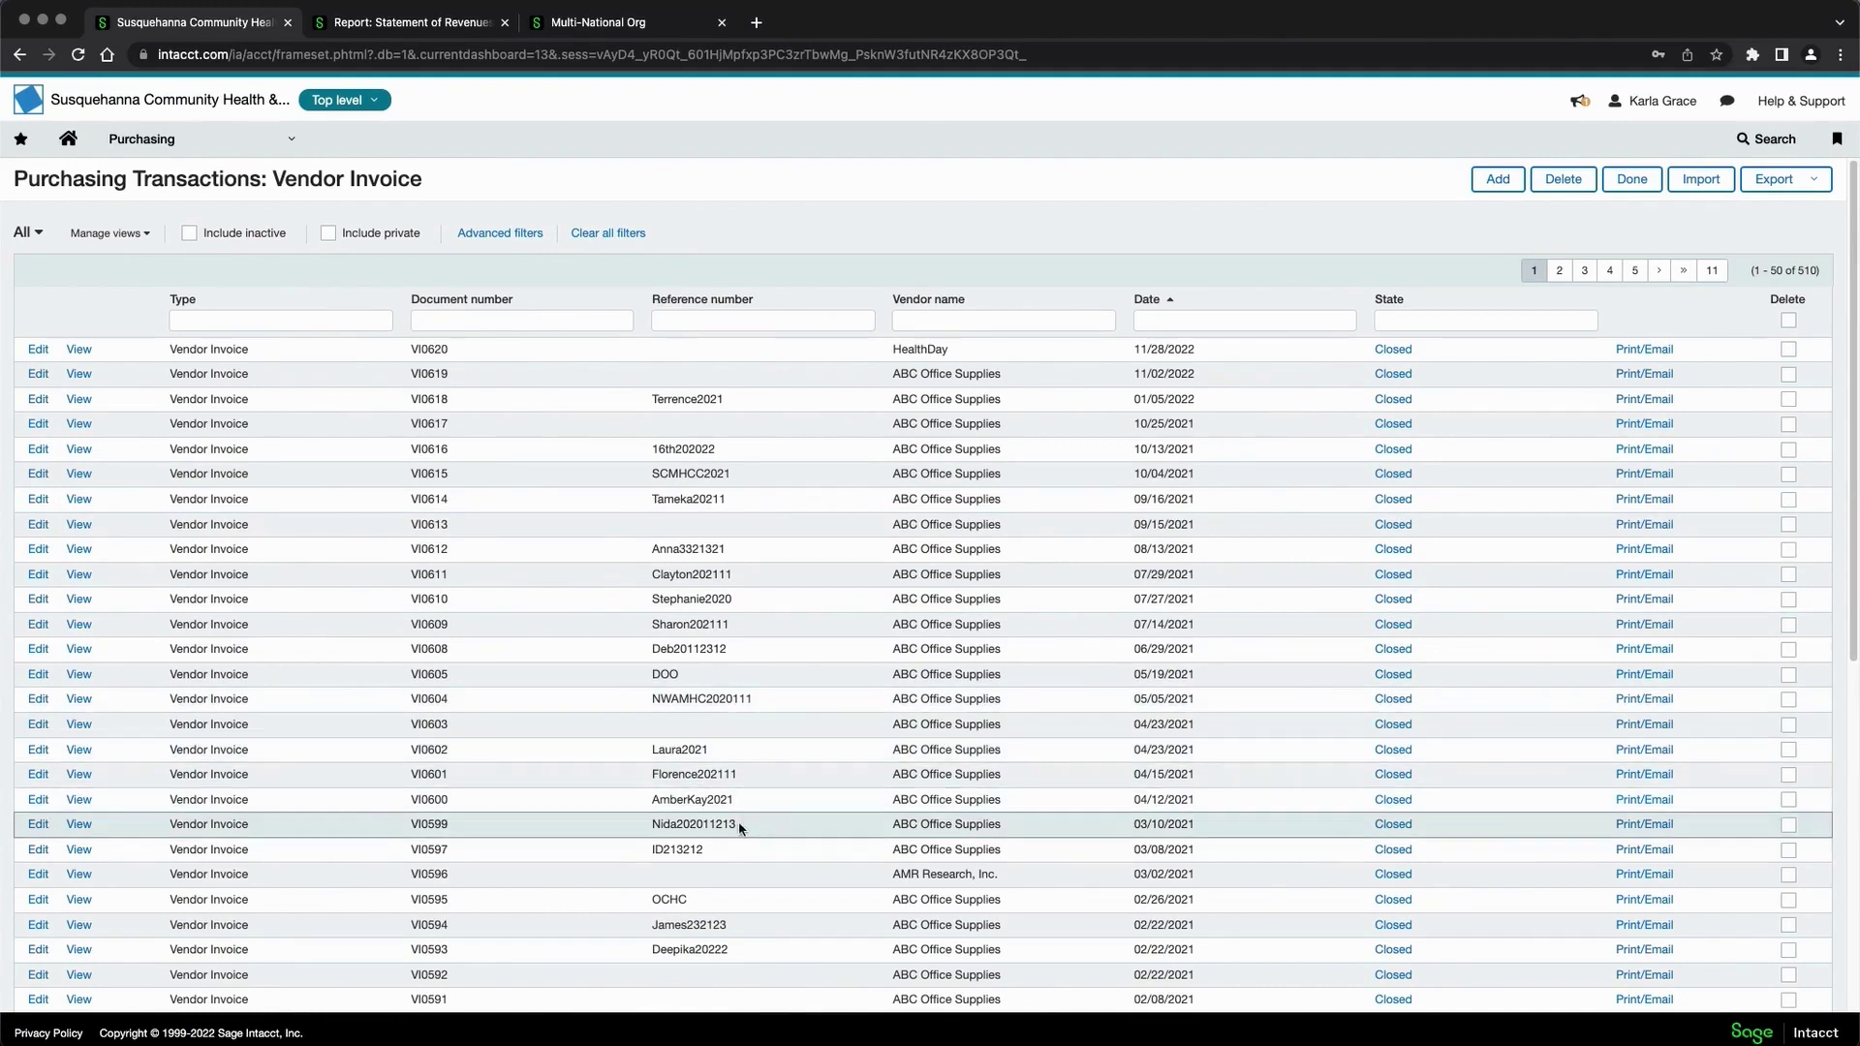
left_click(76, 853)
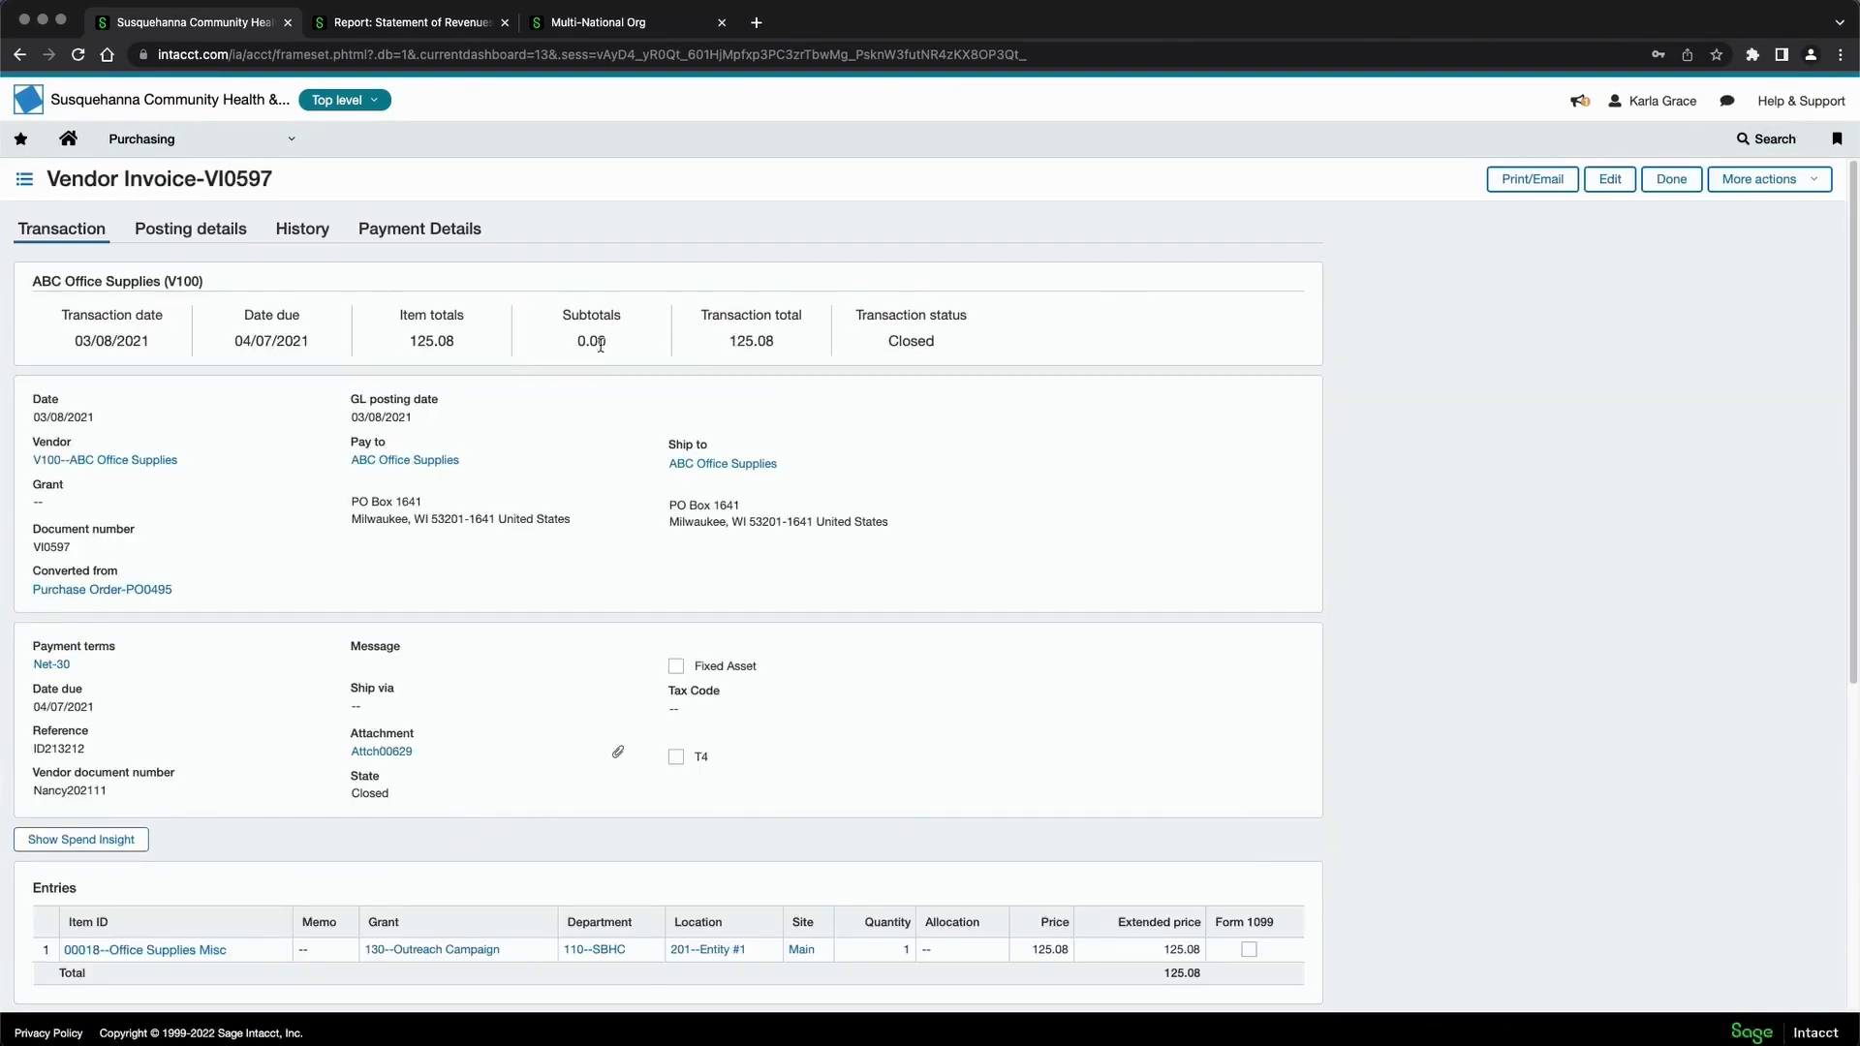
left_click(291, 232)
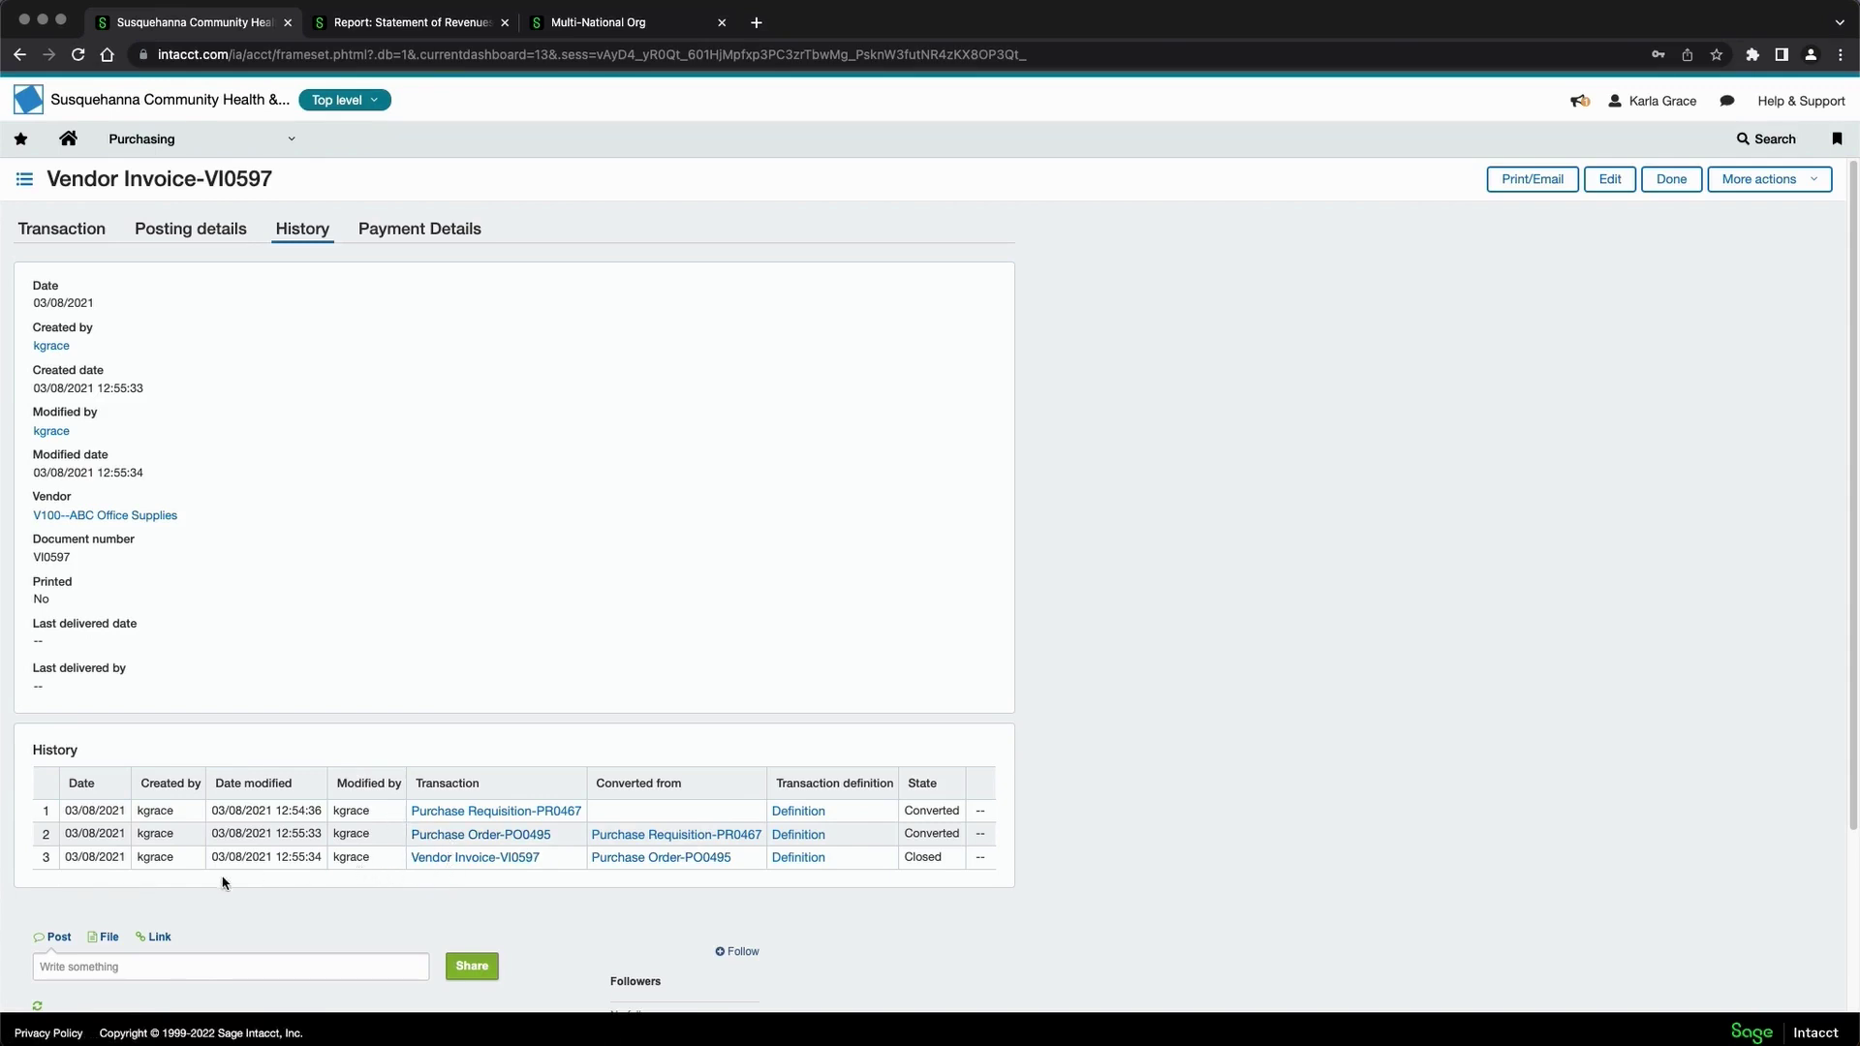
left_click(396, 229)
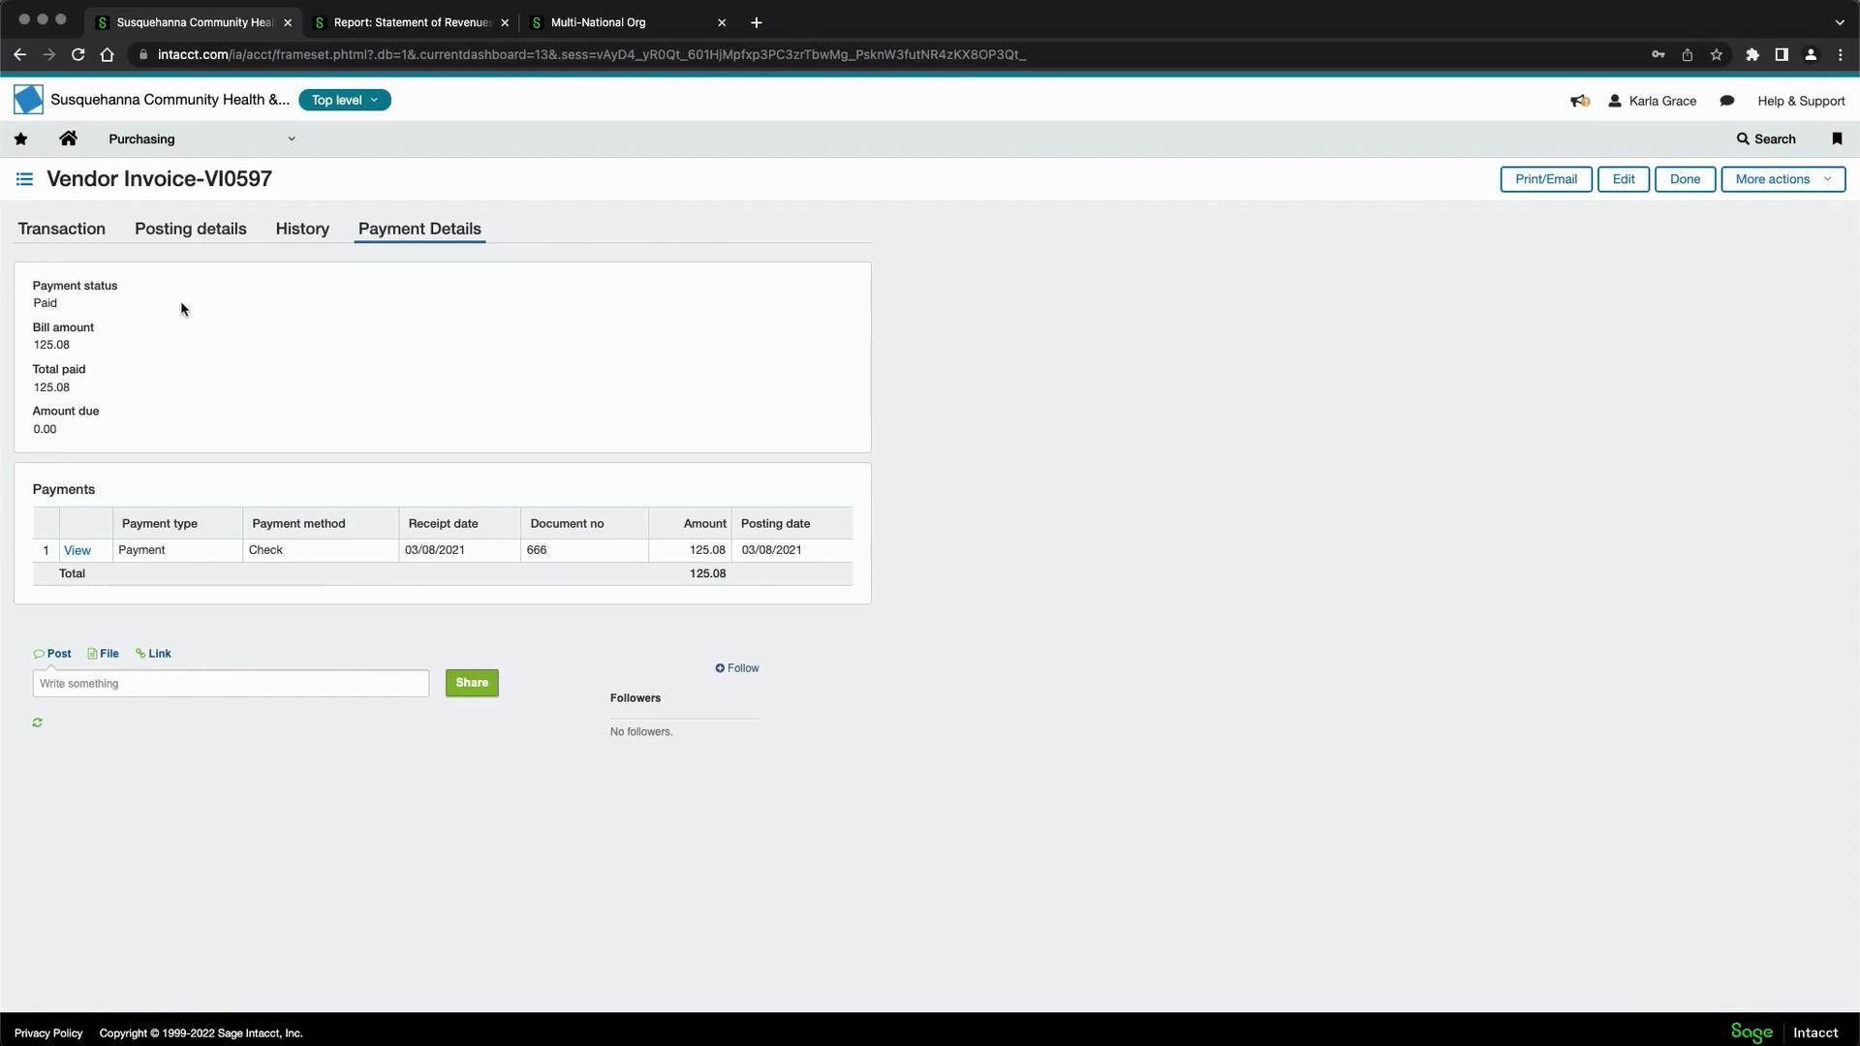
left_click(92, 230)
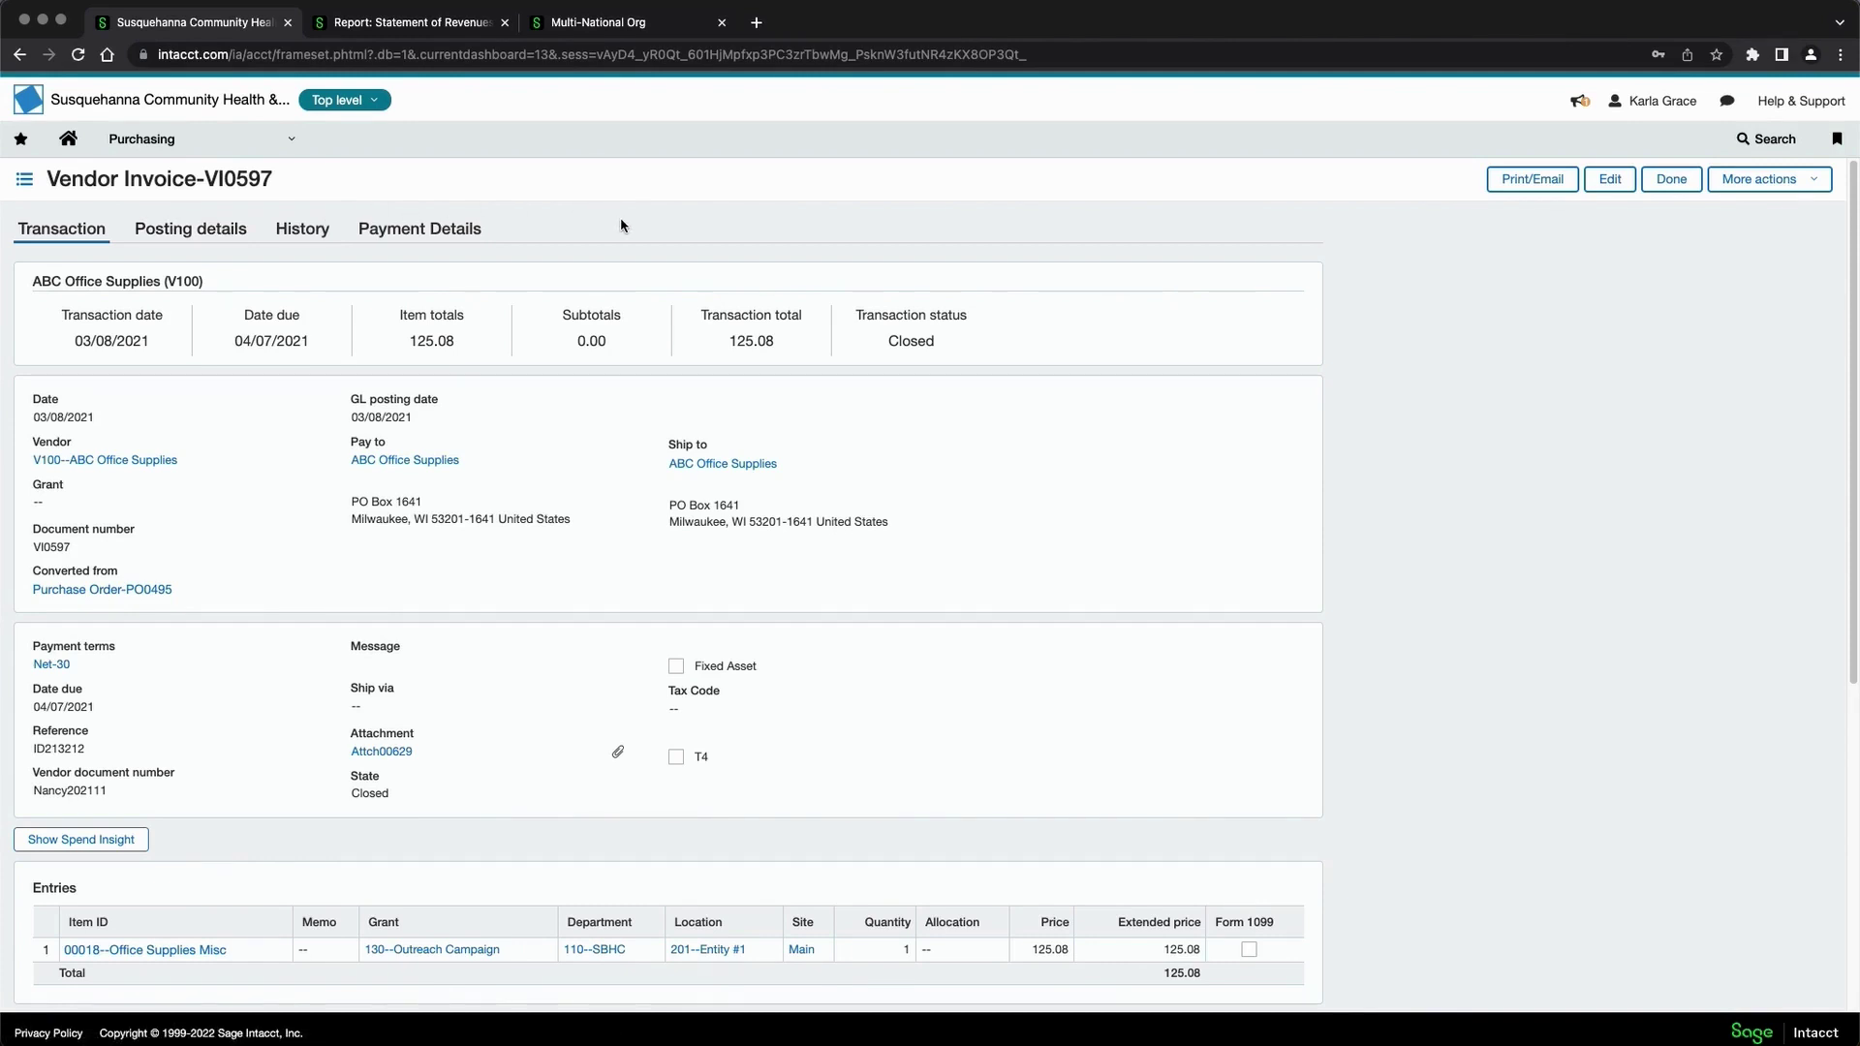
- Open the CFO-II dashboard from the Role Based Dashboards group
left_click(155, 139)
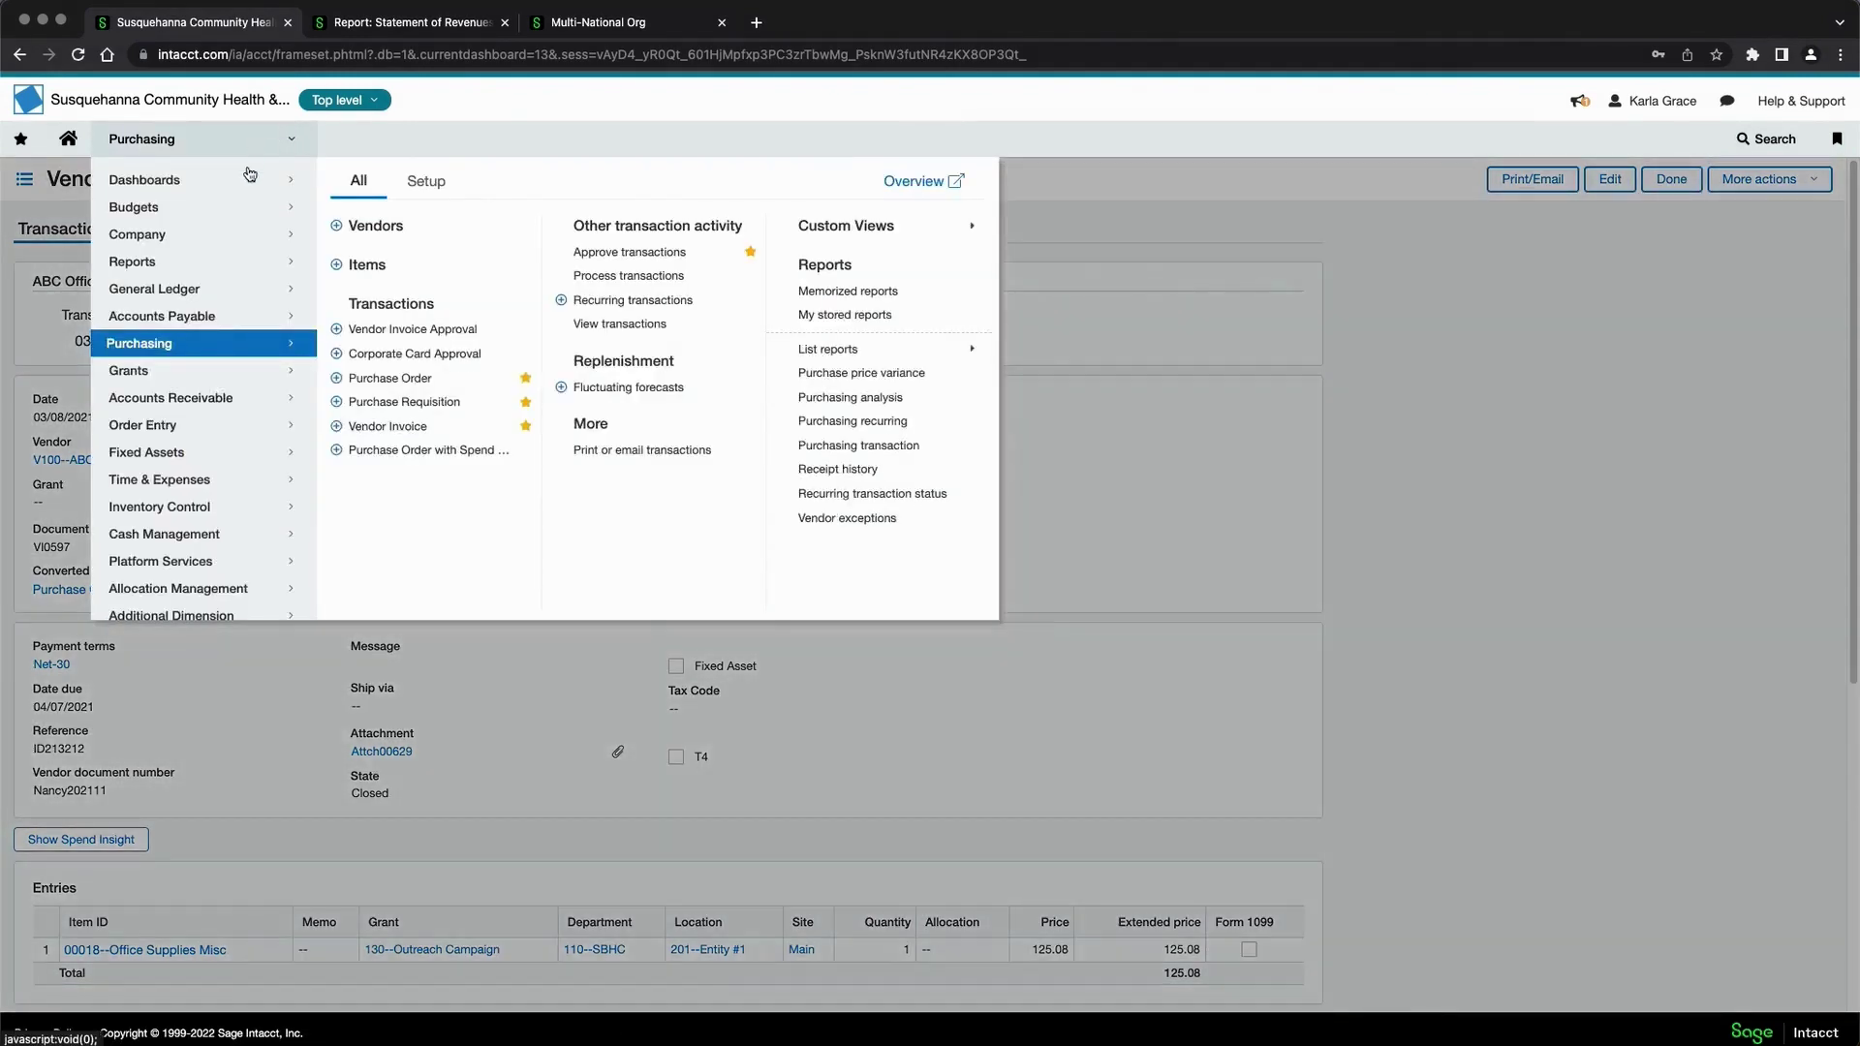
left_click(145, 180)
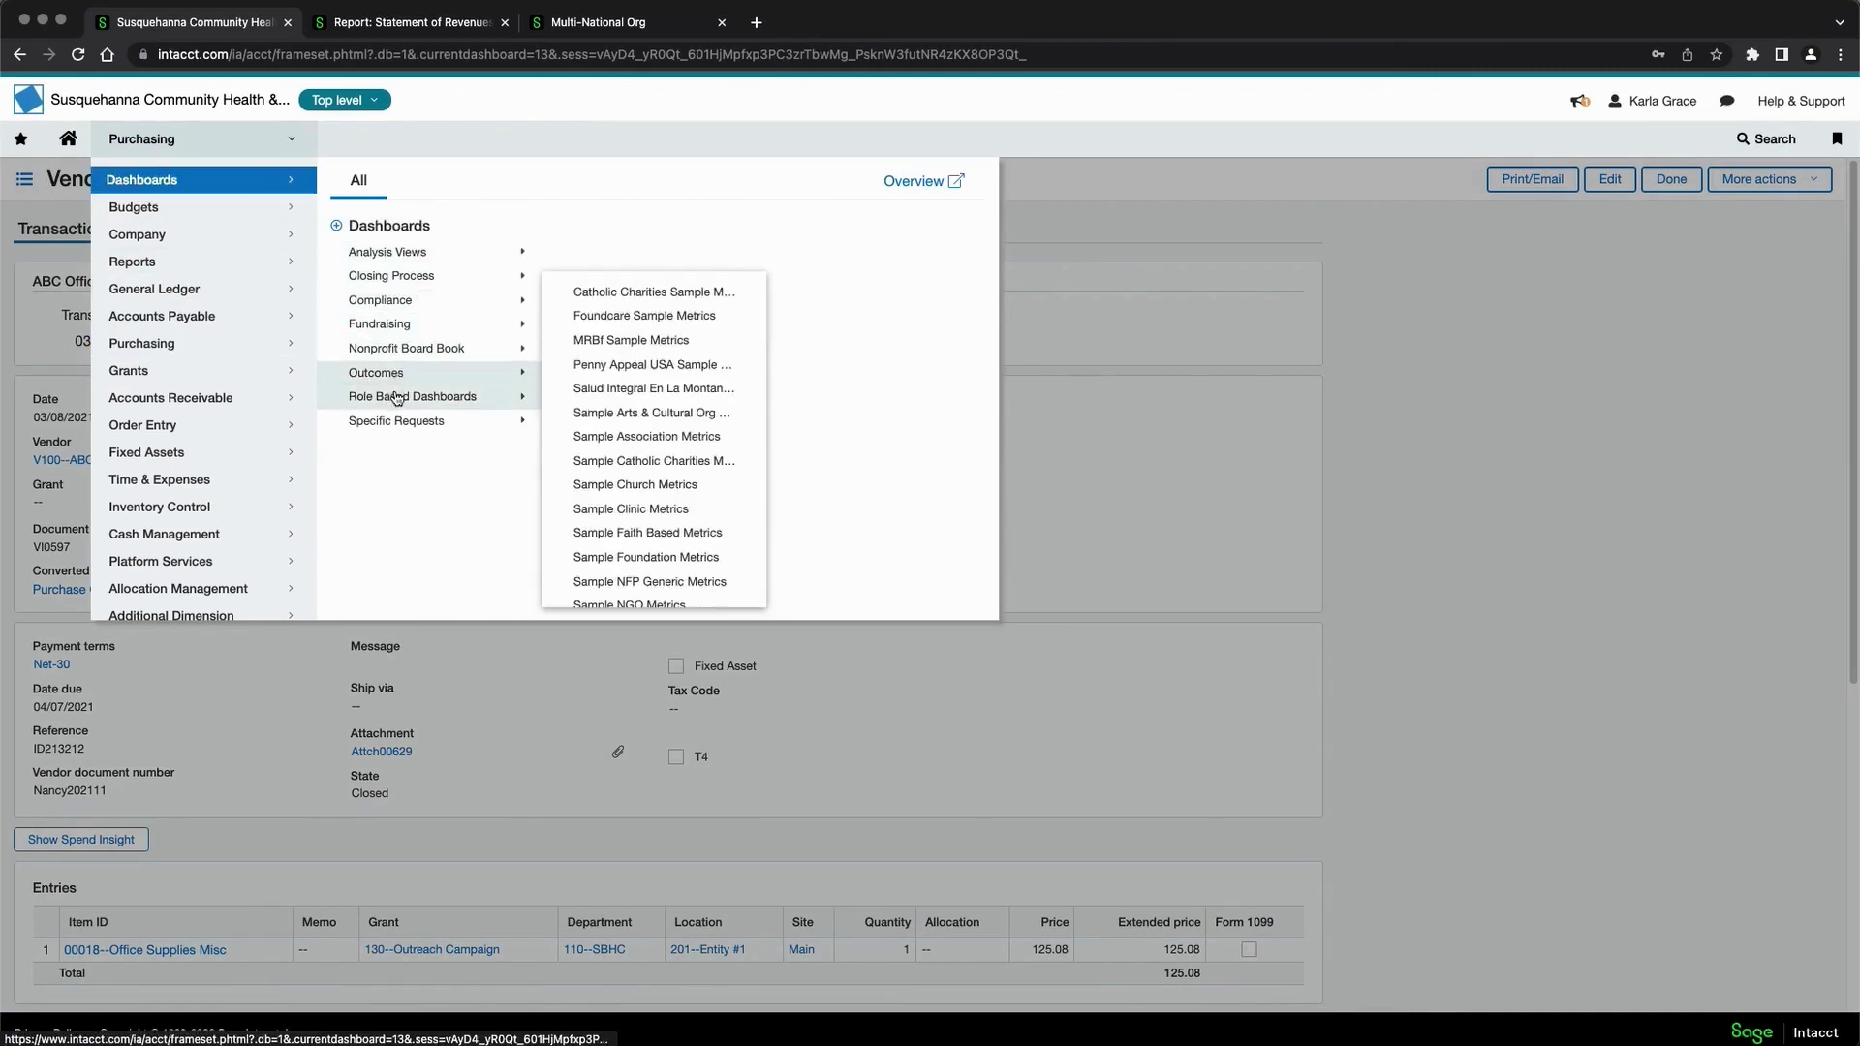
mouse_move(397, 401)
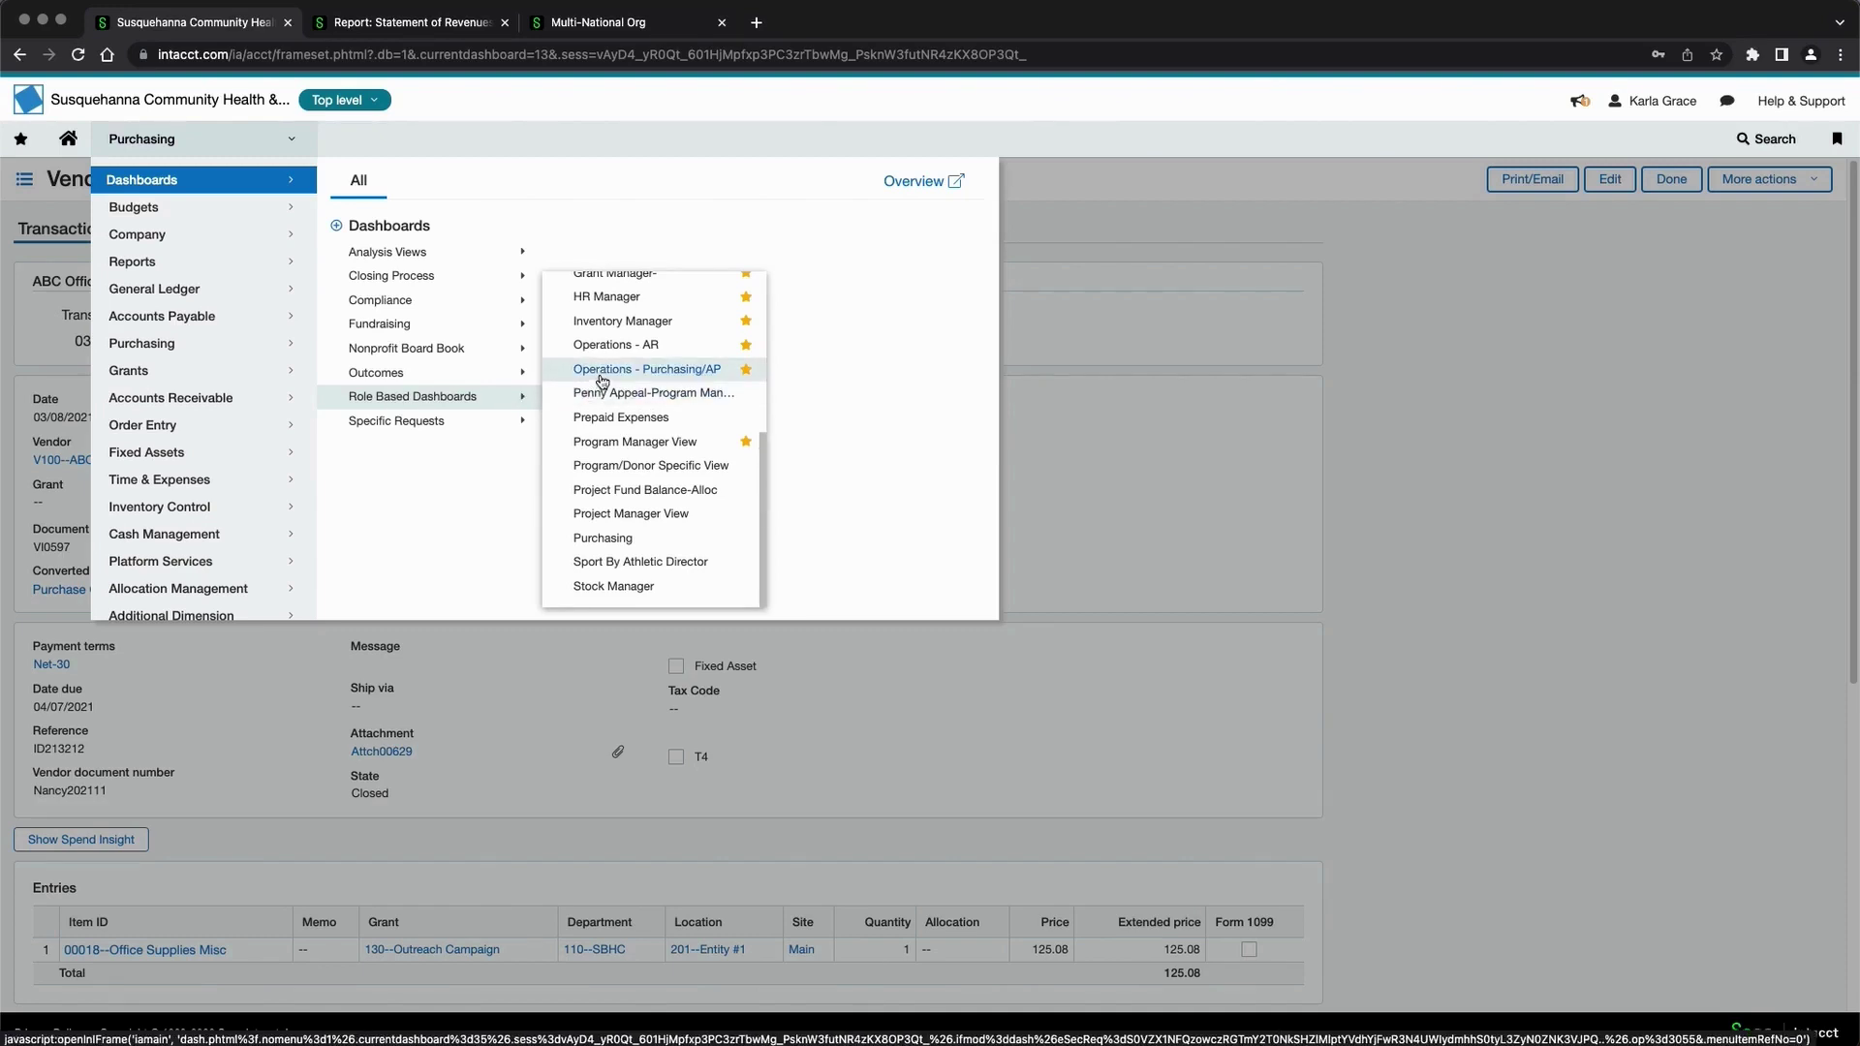
scroll(621, 405, "up", 8)
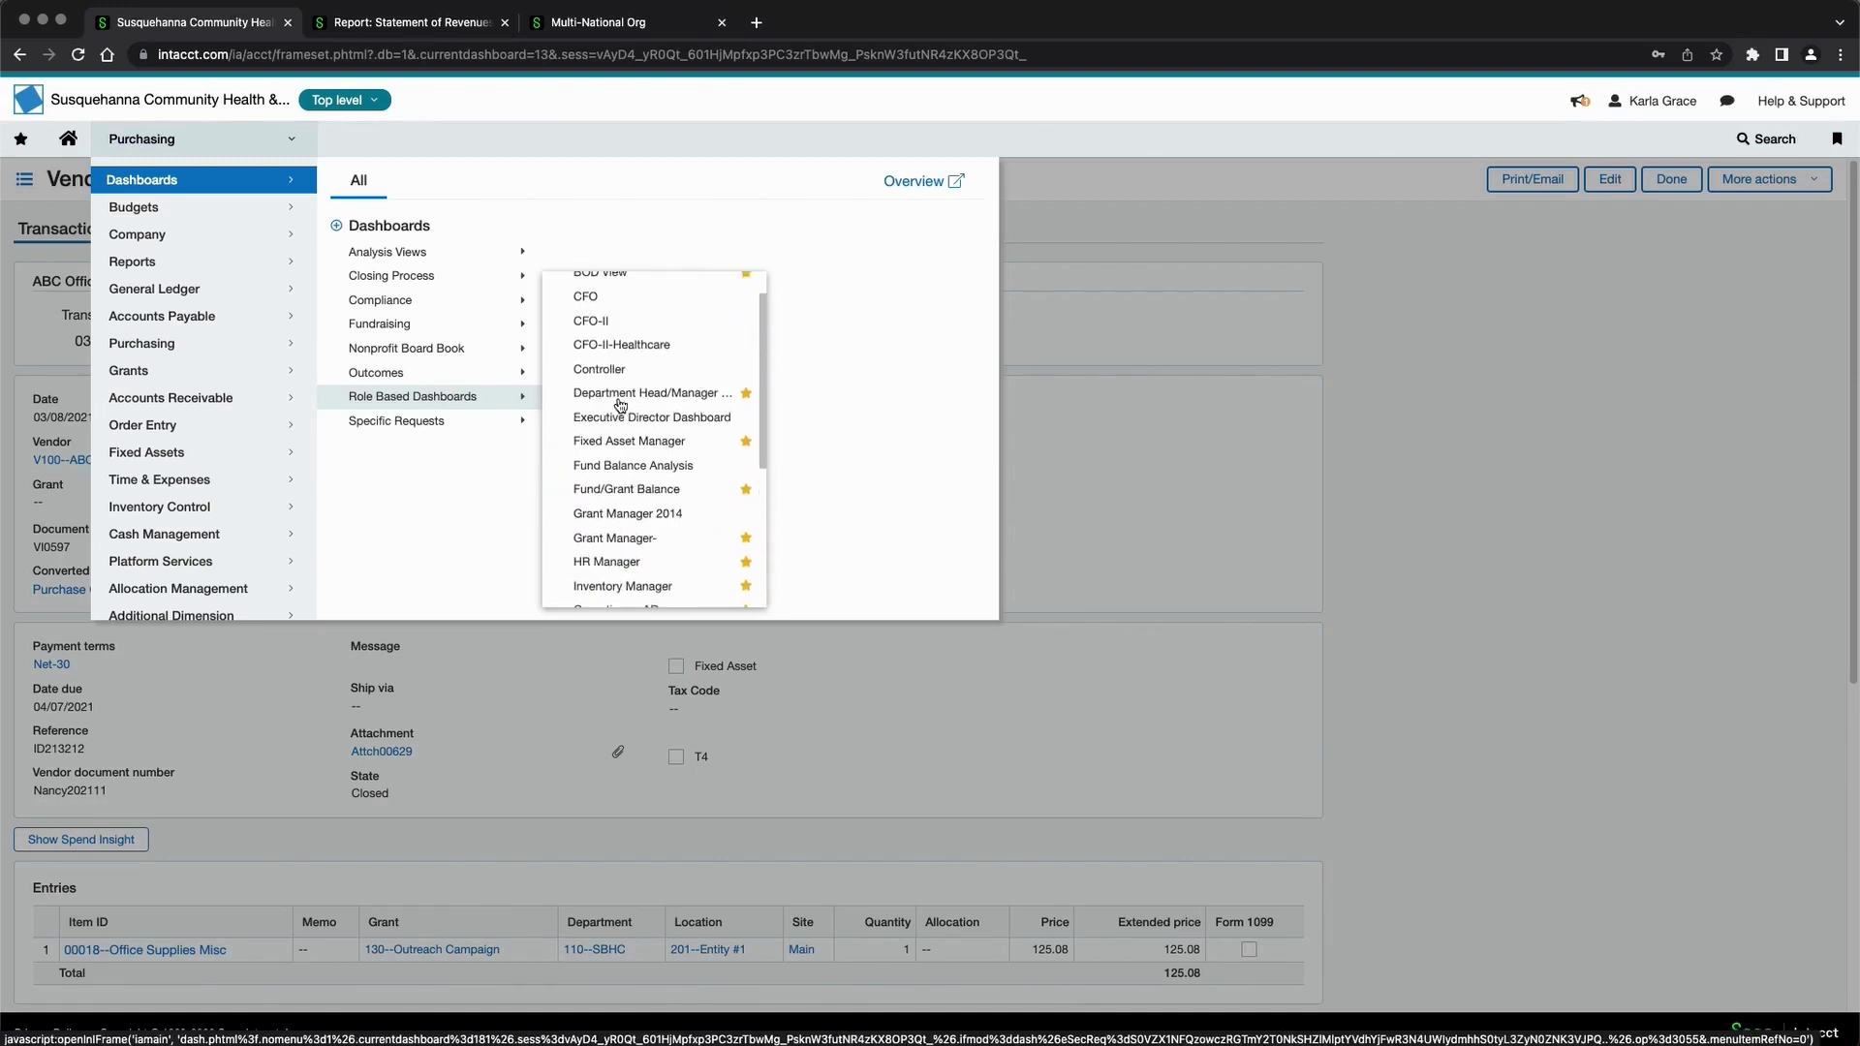
left_click(590, 364)
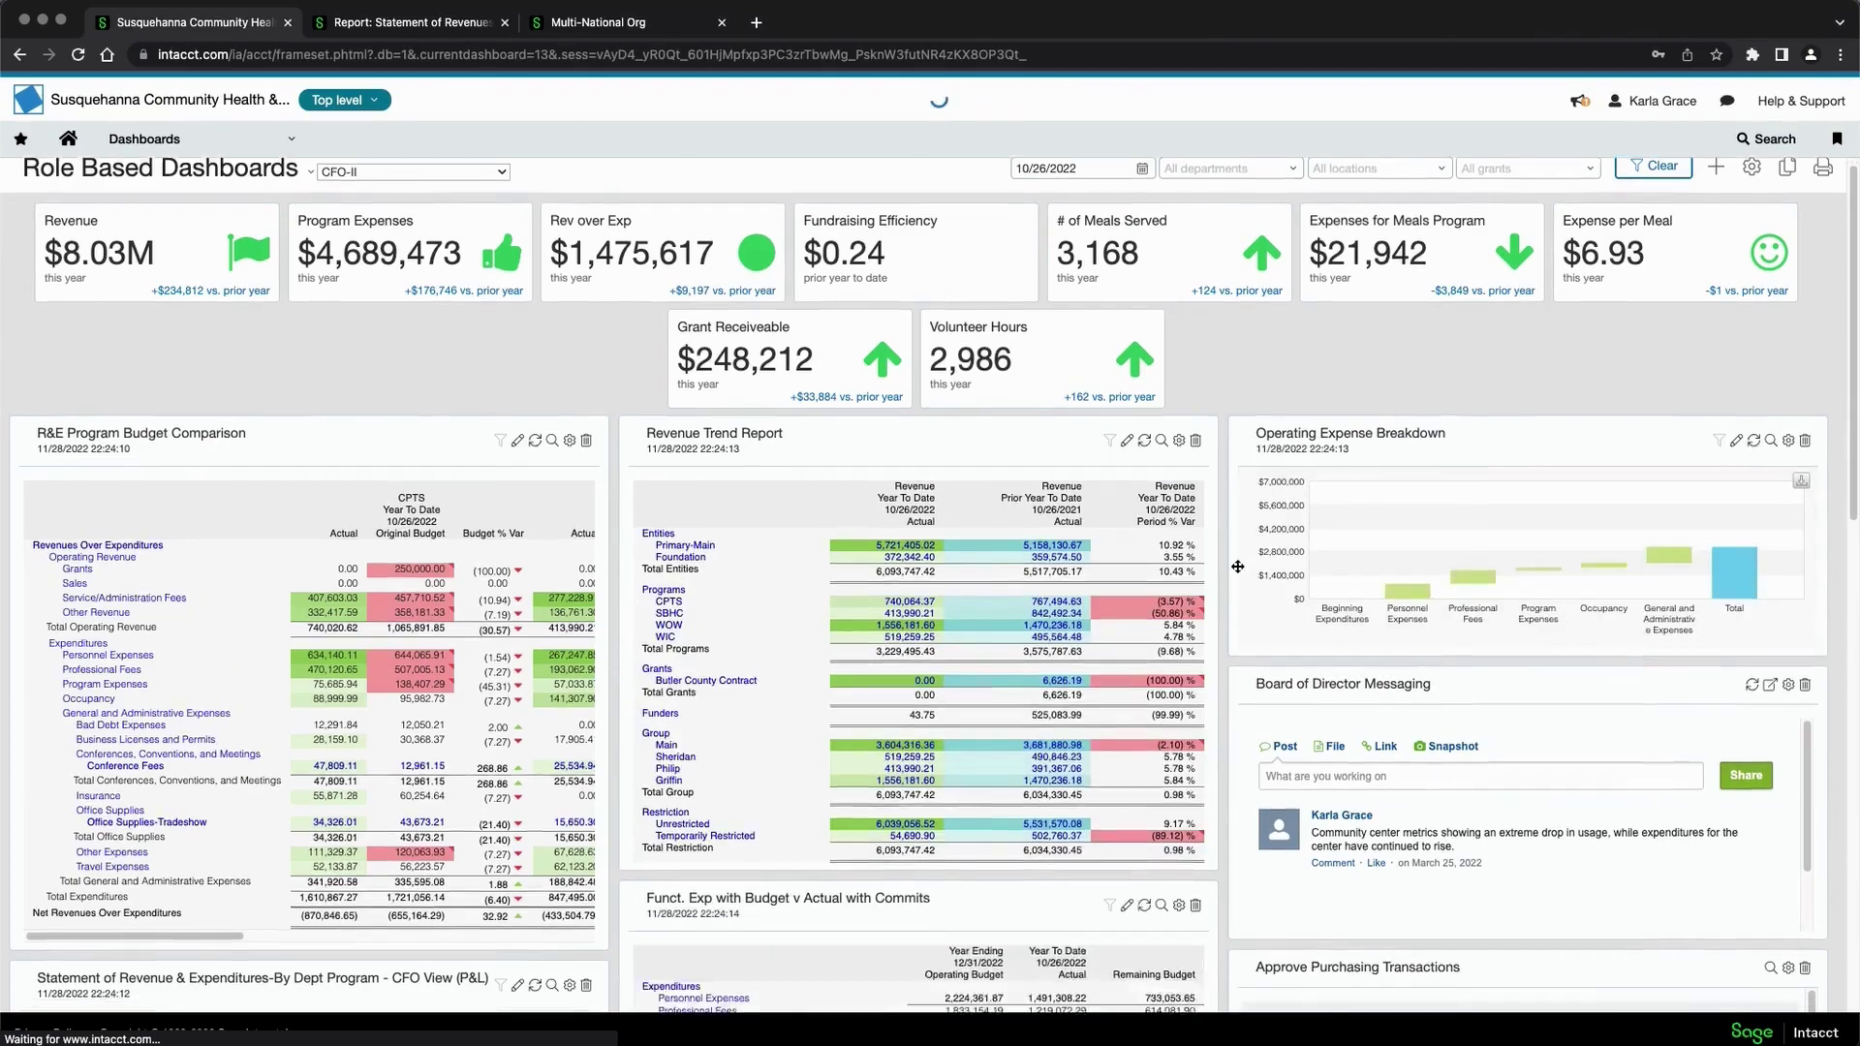
- Examine the submitted requests in the dashboard's Approve Purchasing Transactions component
scroll(1250, 569, "down", 3)
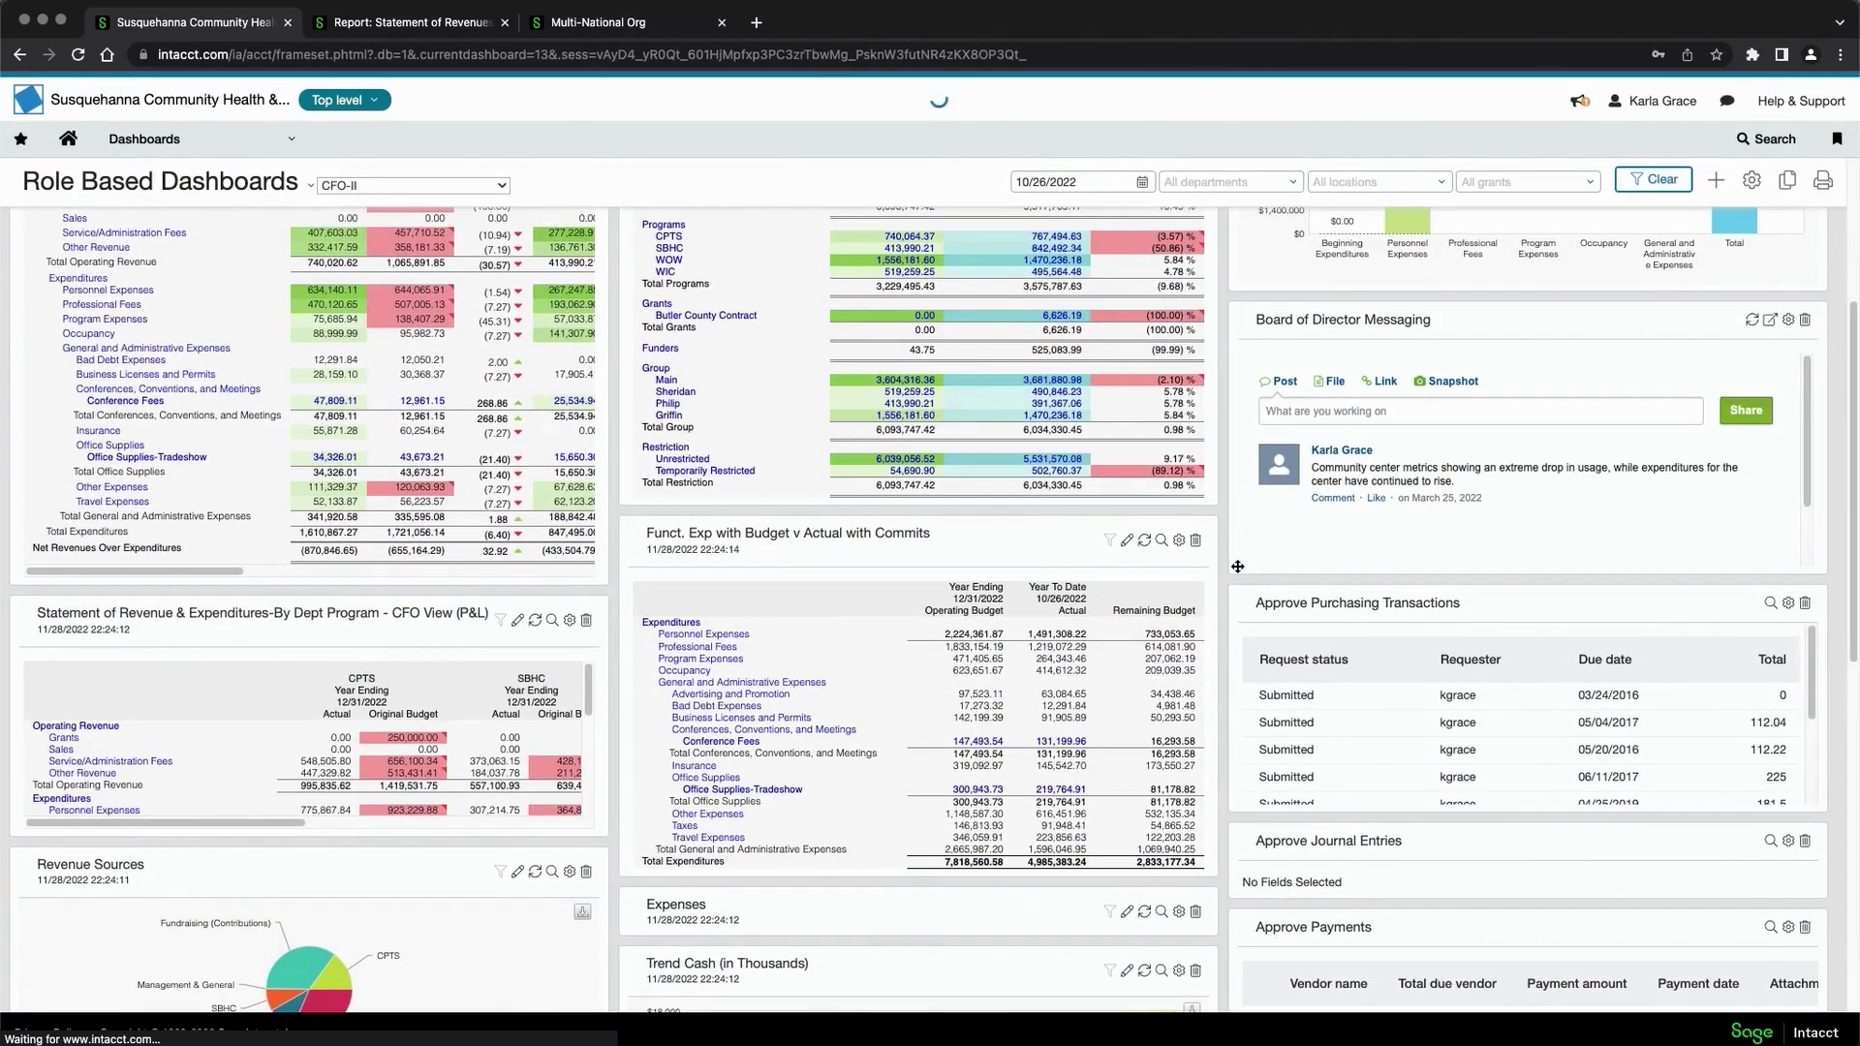
scroll(1260, 571, "down", 2)
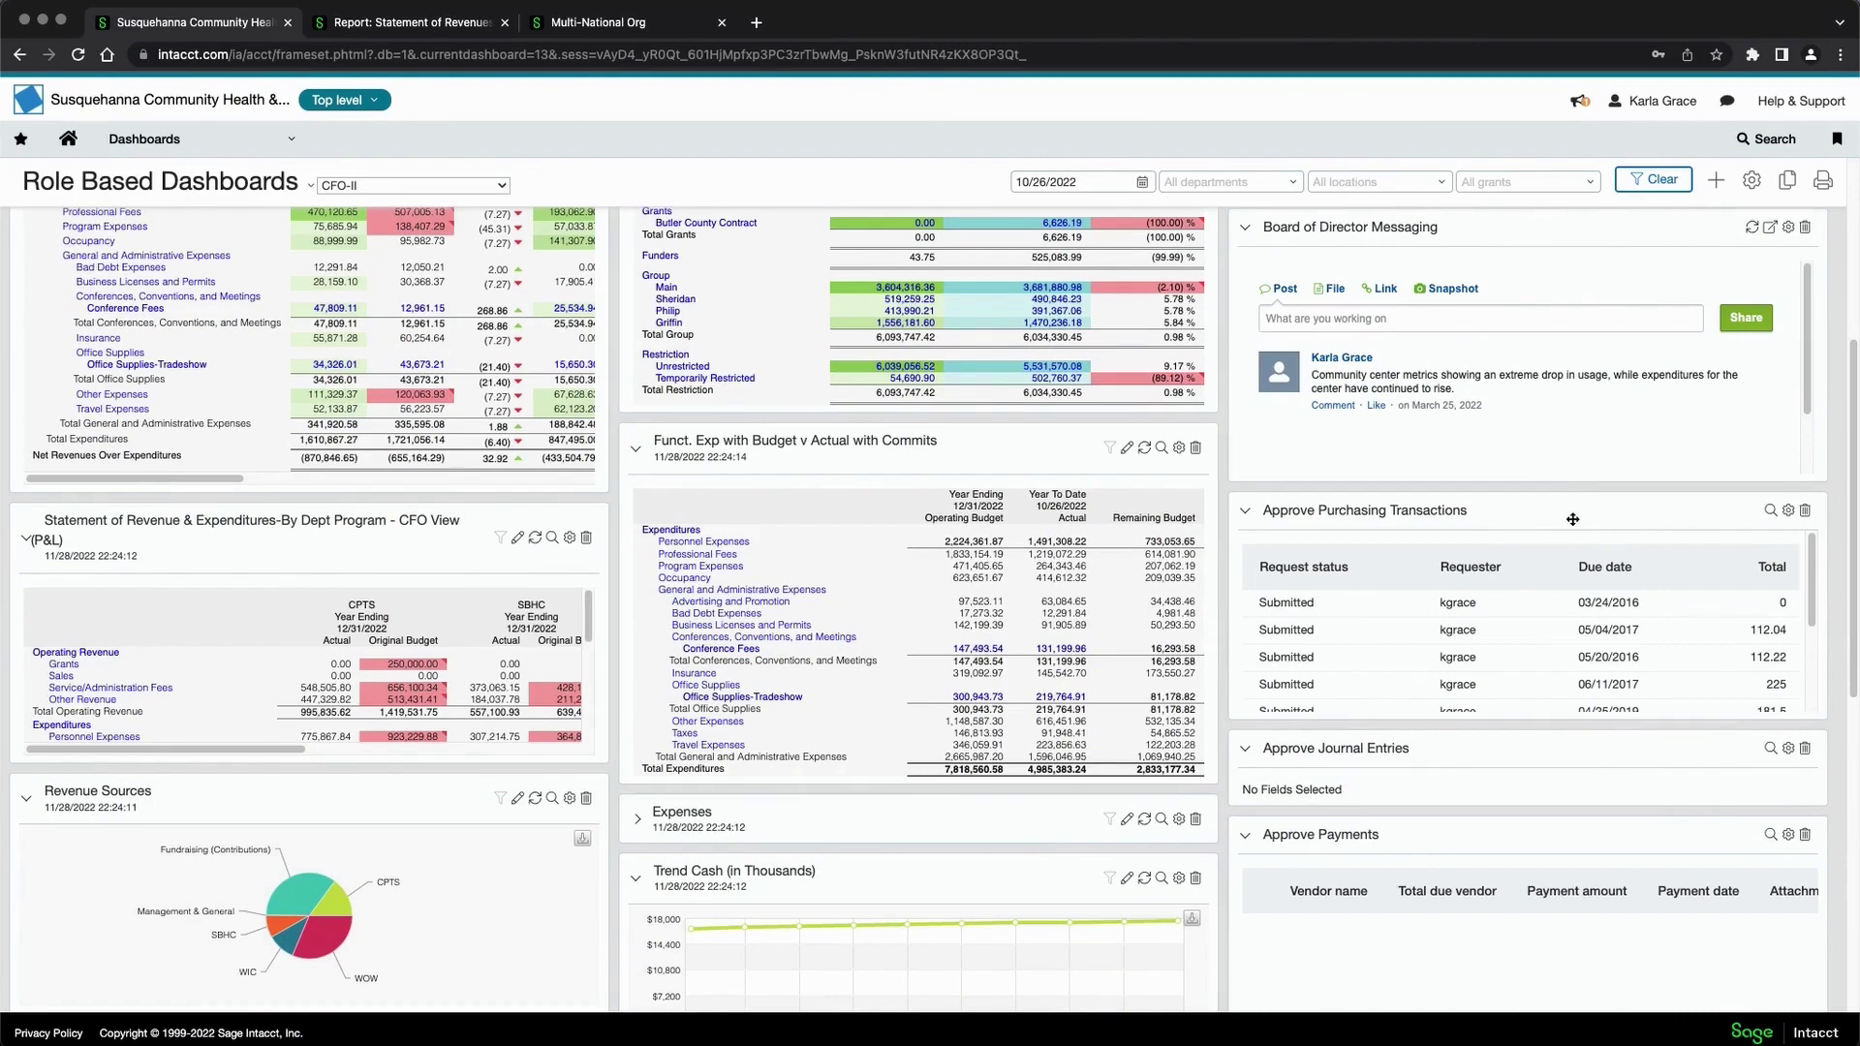
scroll(1647, 518, "down", 1)
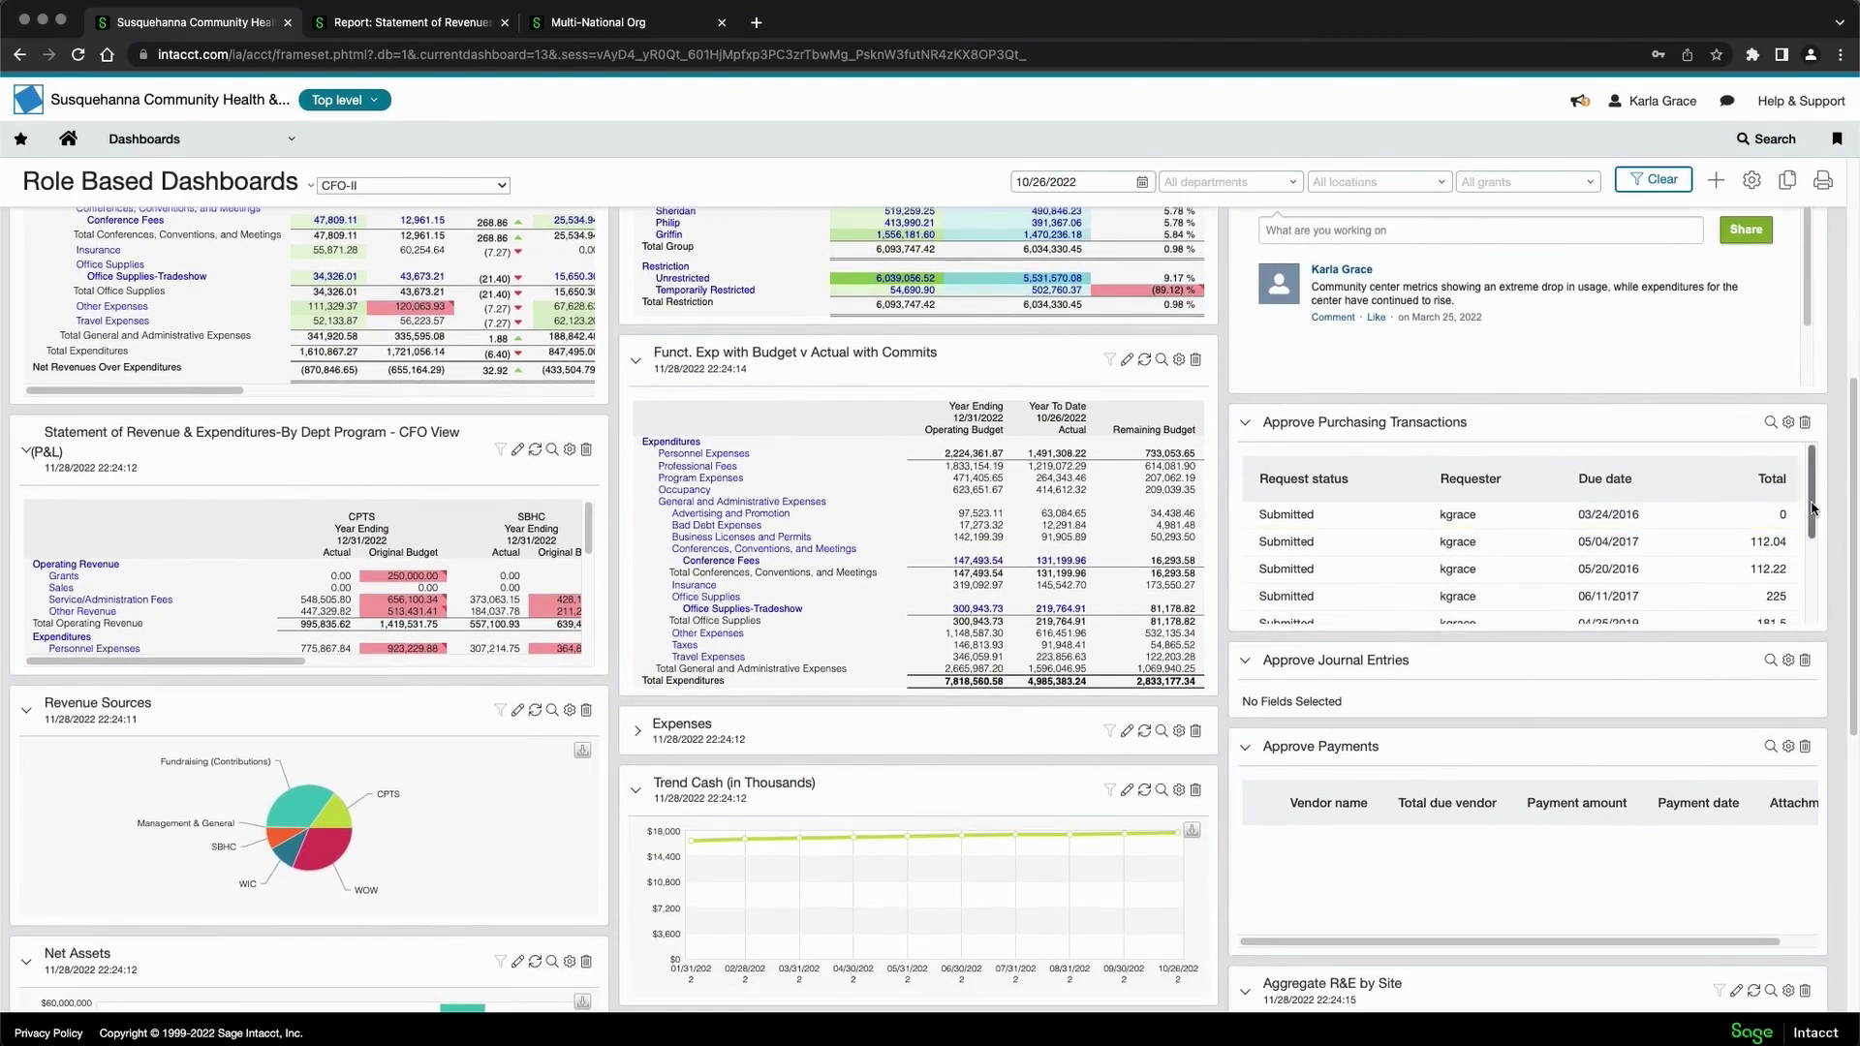
left_click_drag(1812, 509, 1819, 640)
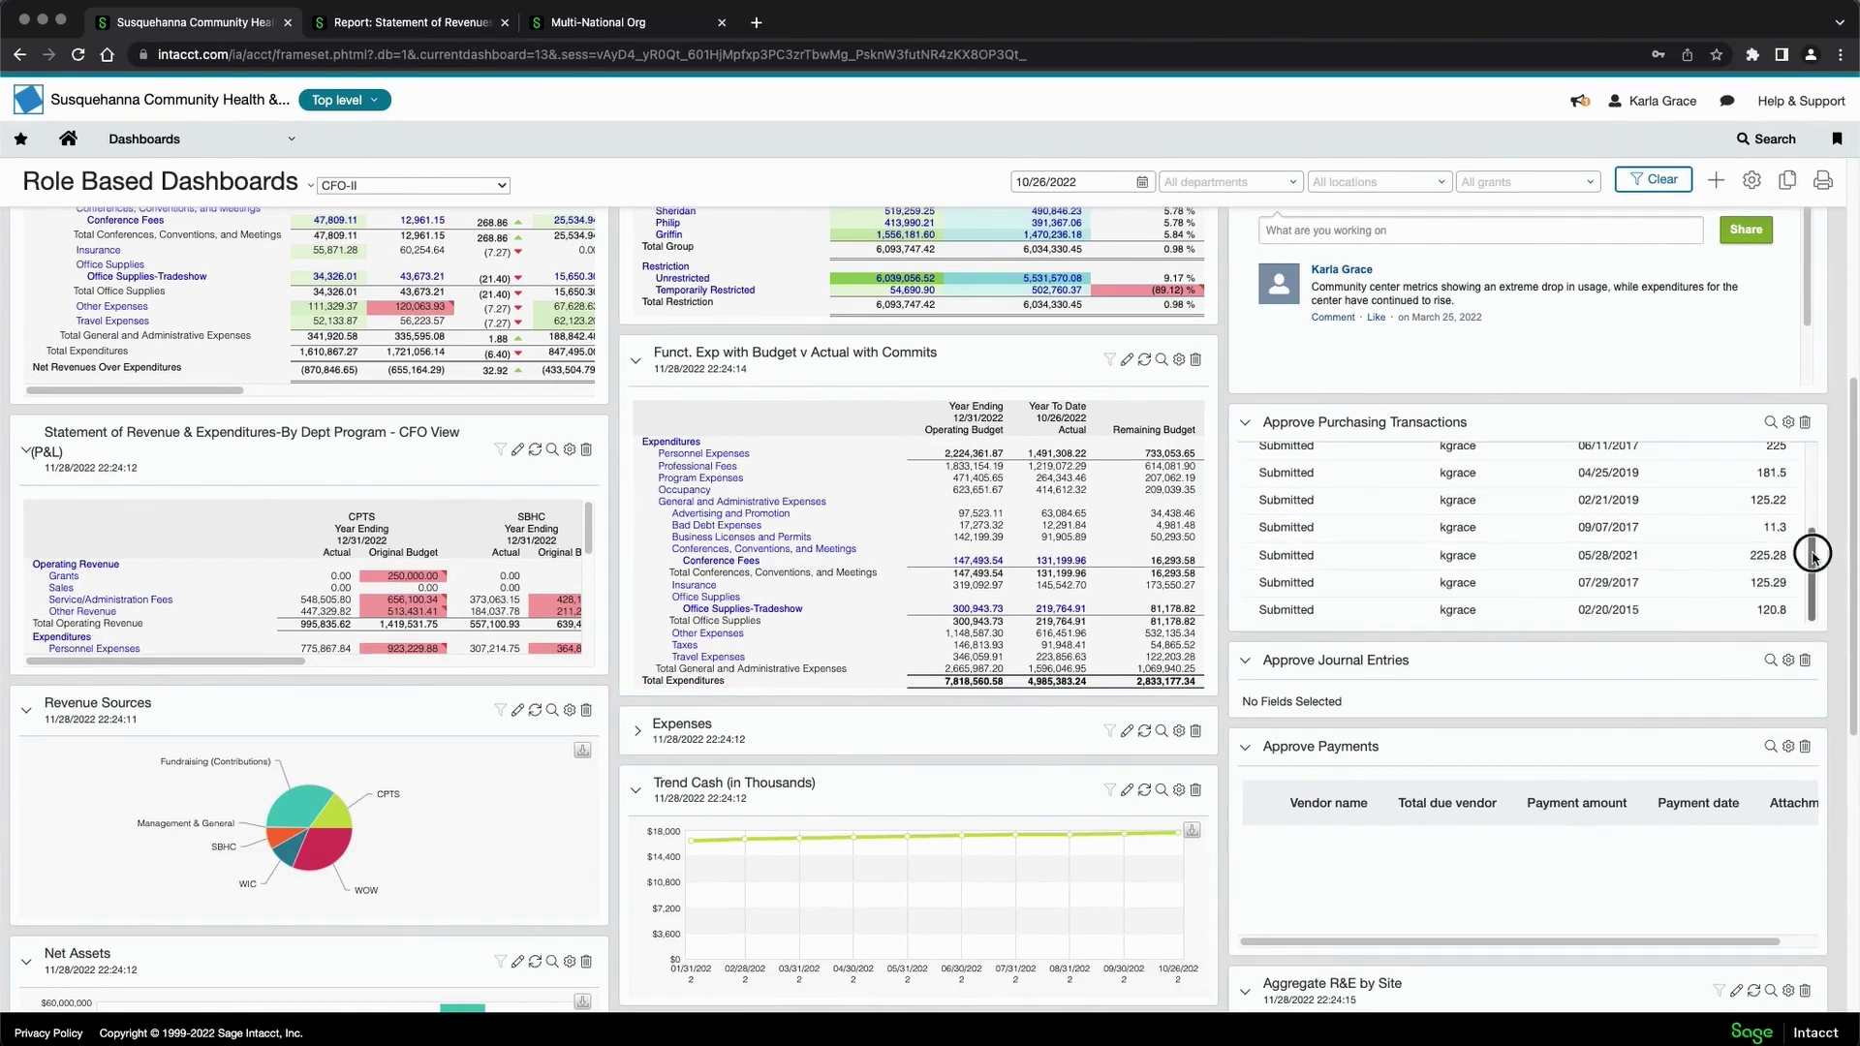
left_click_drag(1810, 556, 1809, 453)
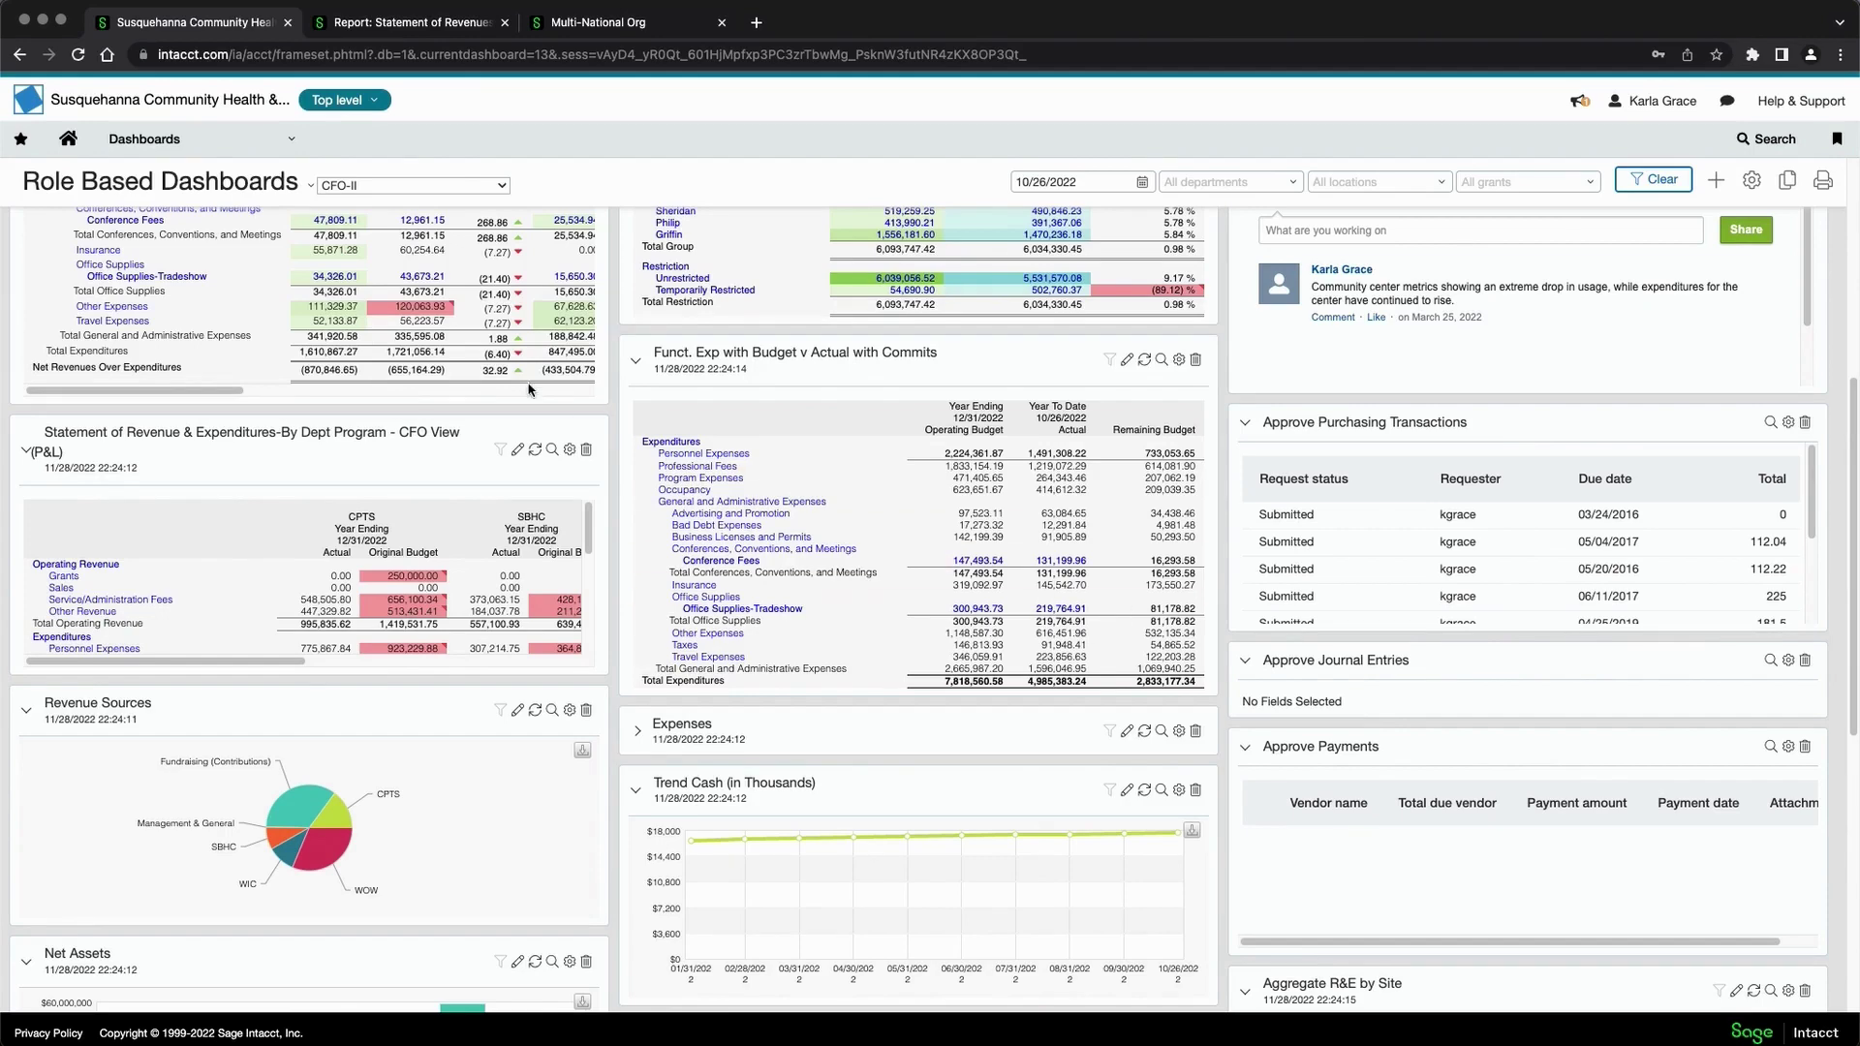
- Open Pay Bills in Accounts Payable and review the available payment methods, keeping Check selected
left_click(161, 139)
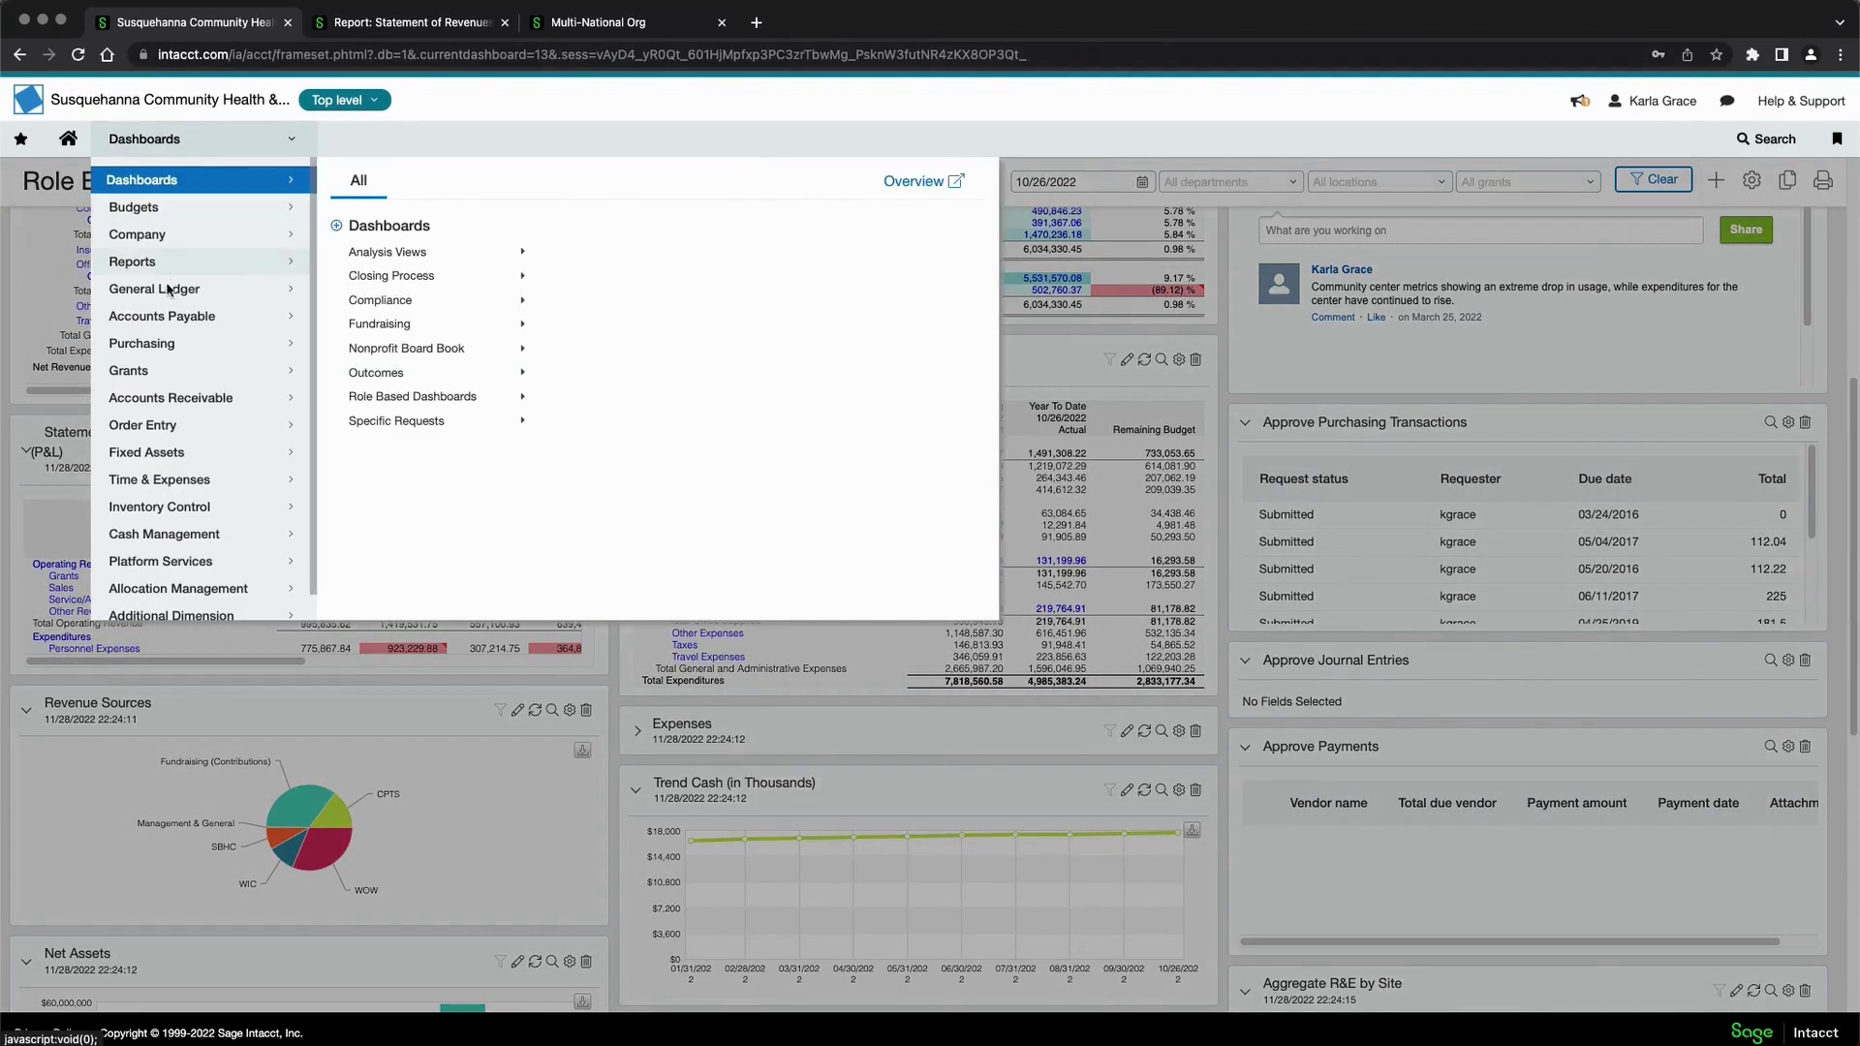
mouse_move(173, 321)
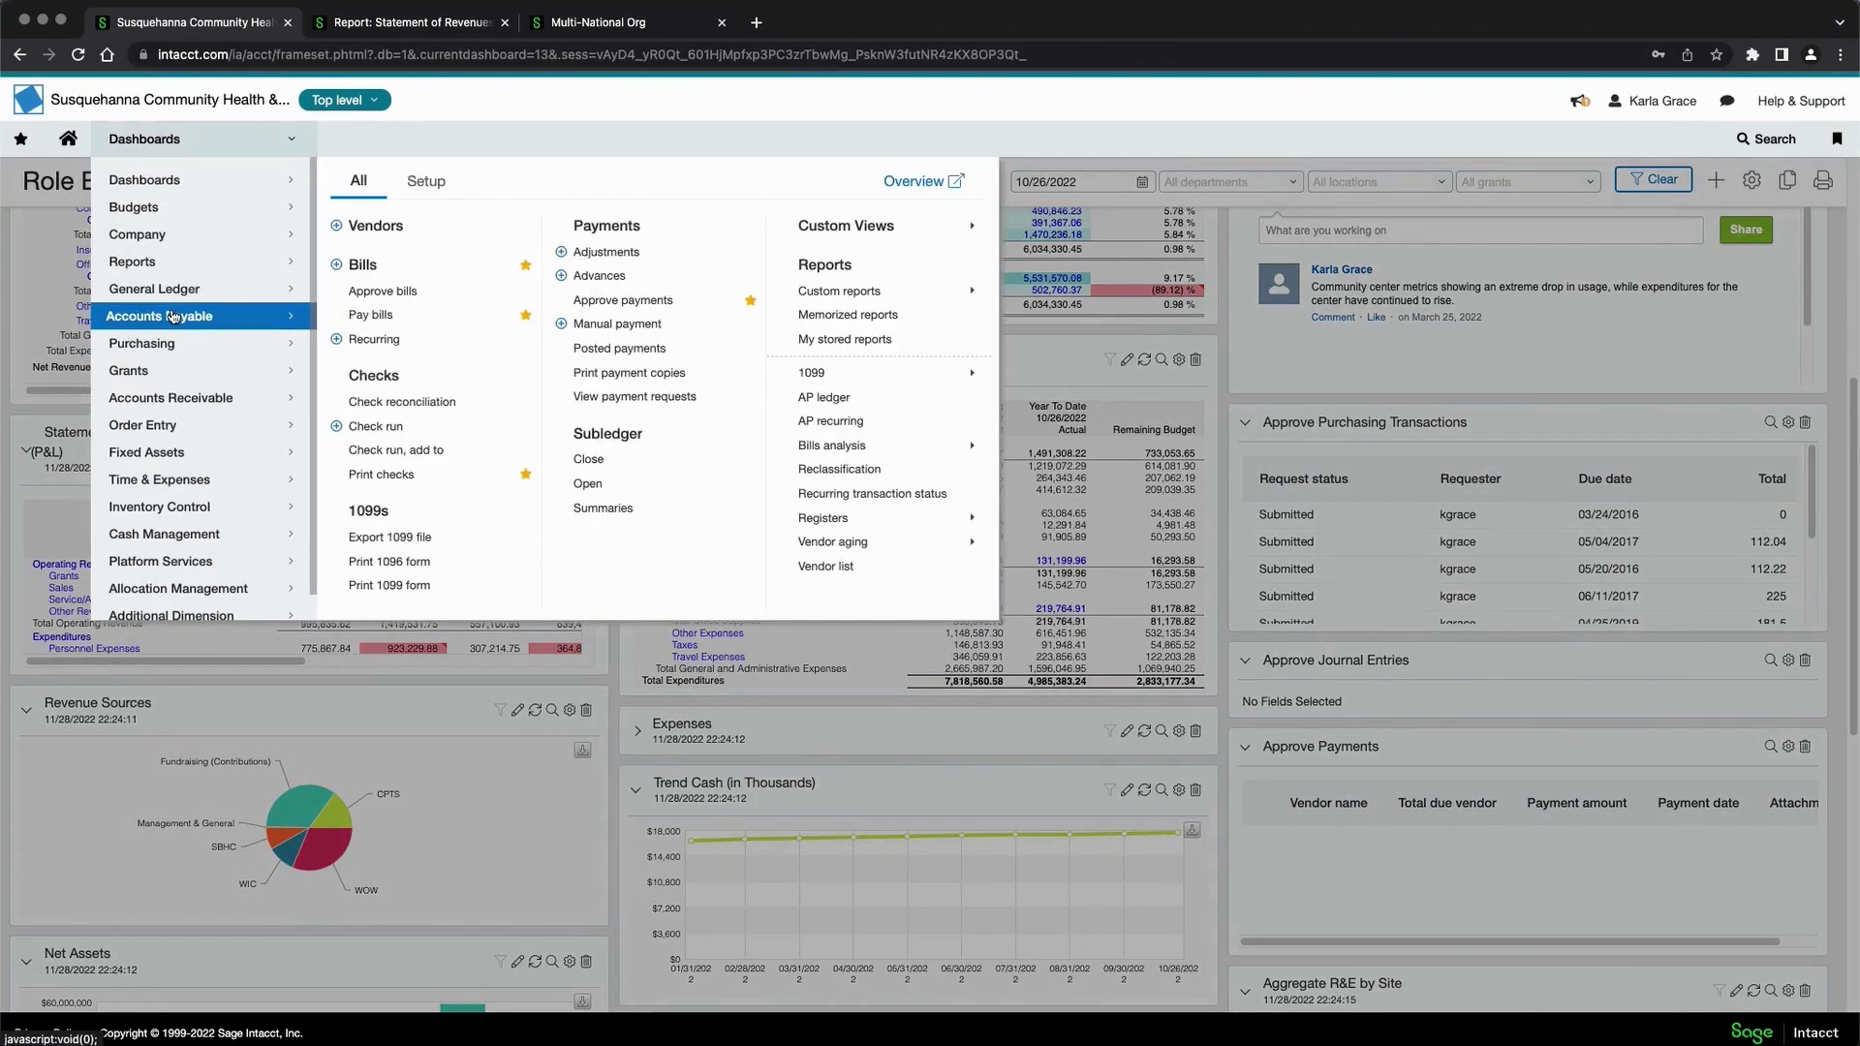
left_click(381, 315)
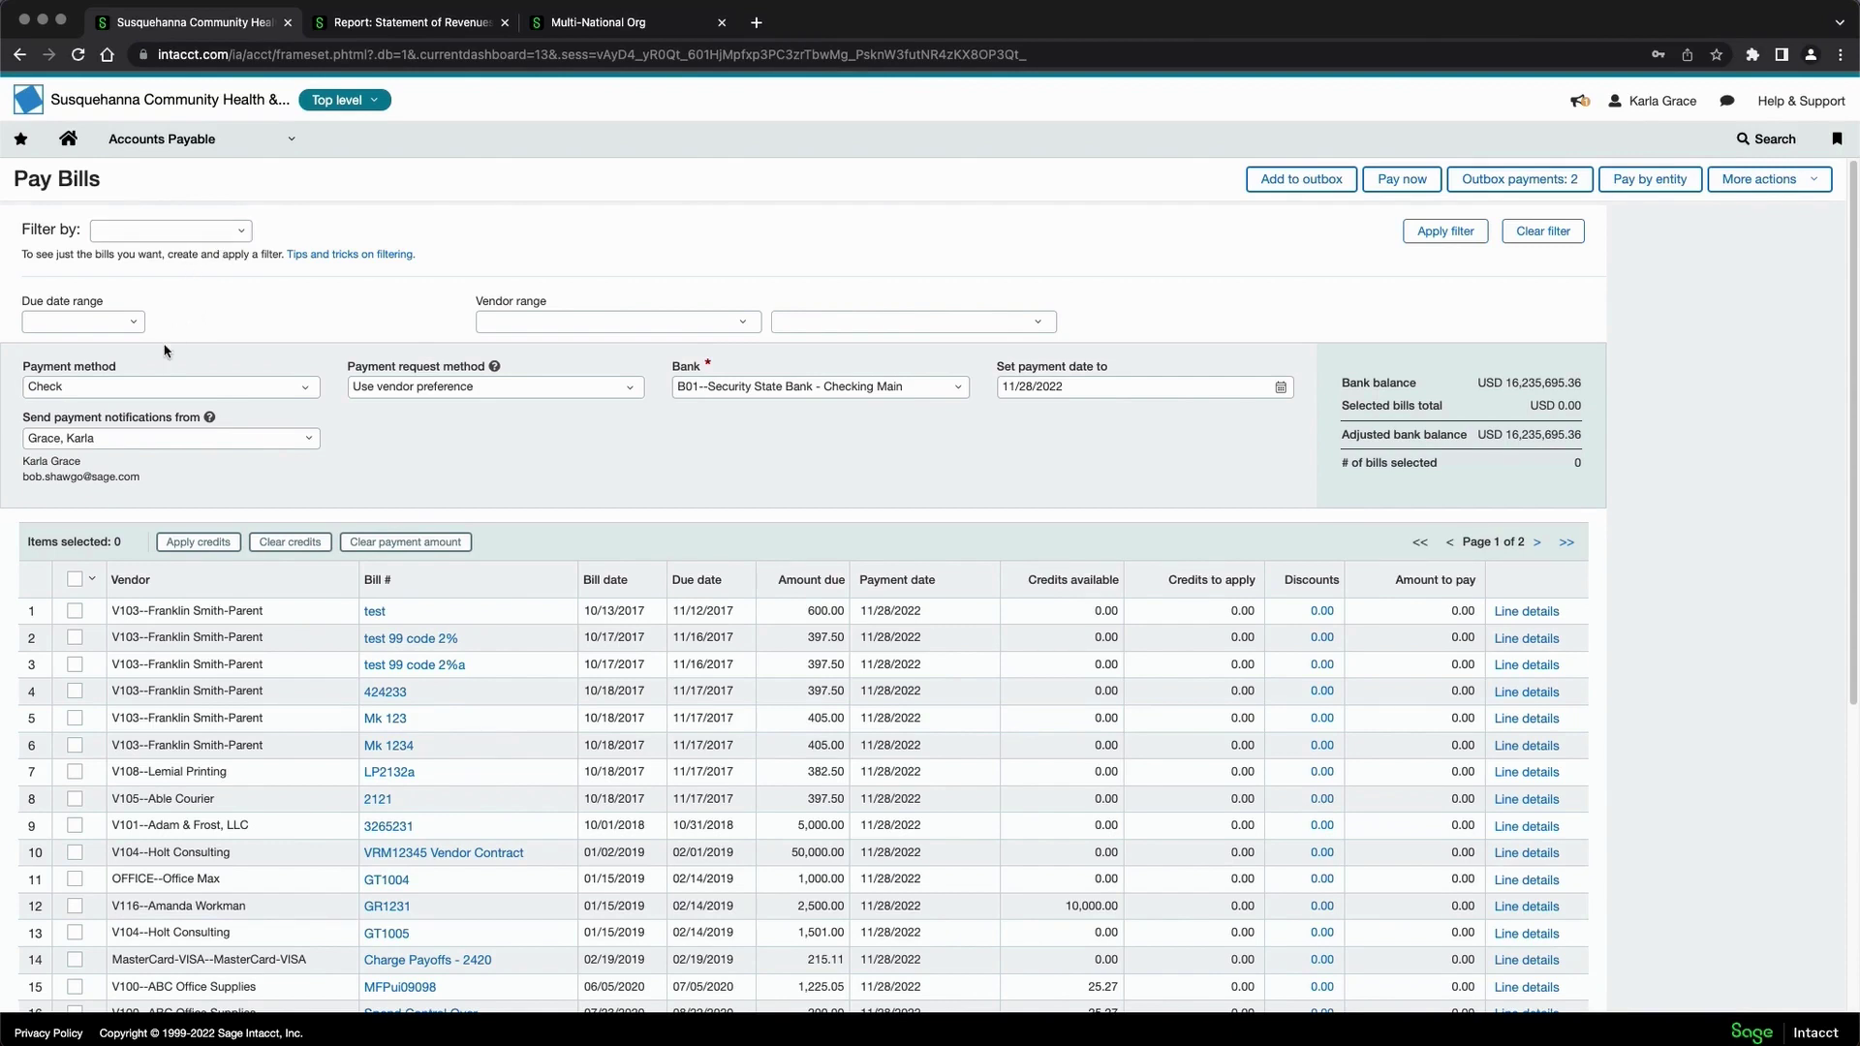
left_click(309, 387)
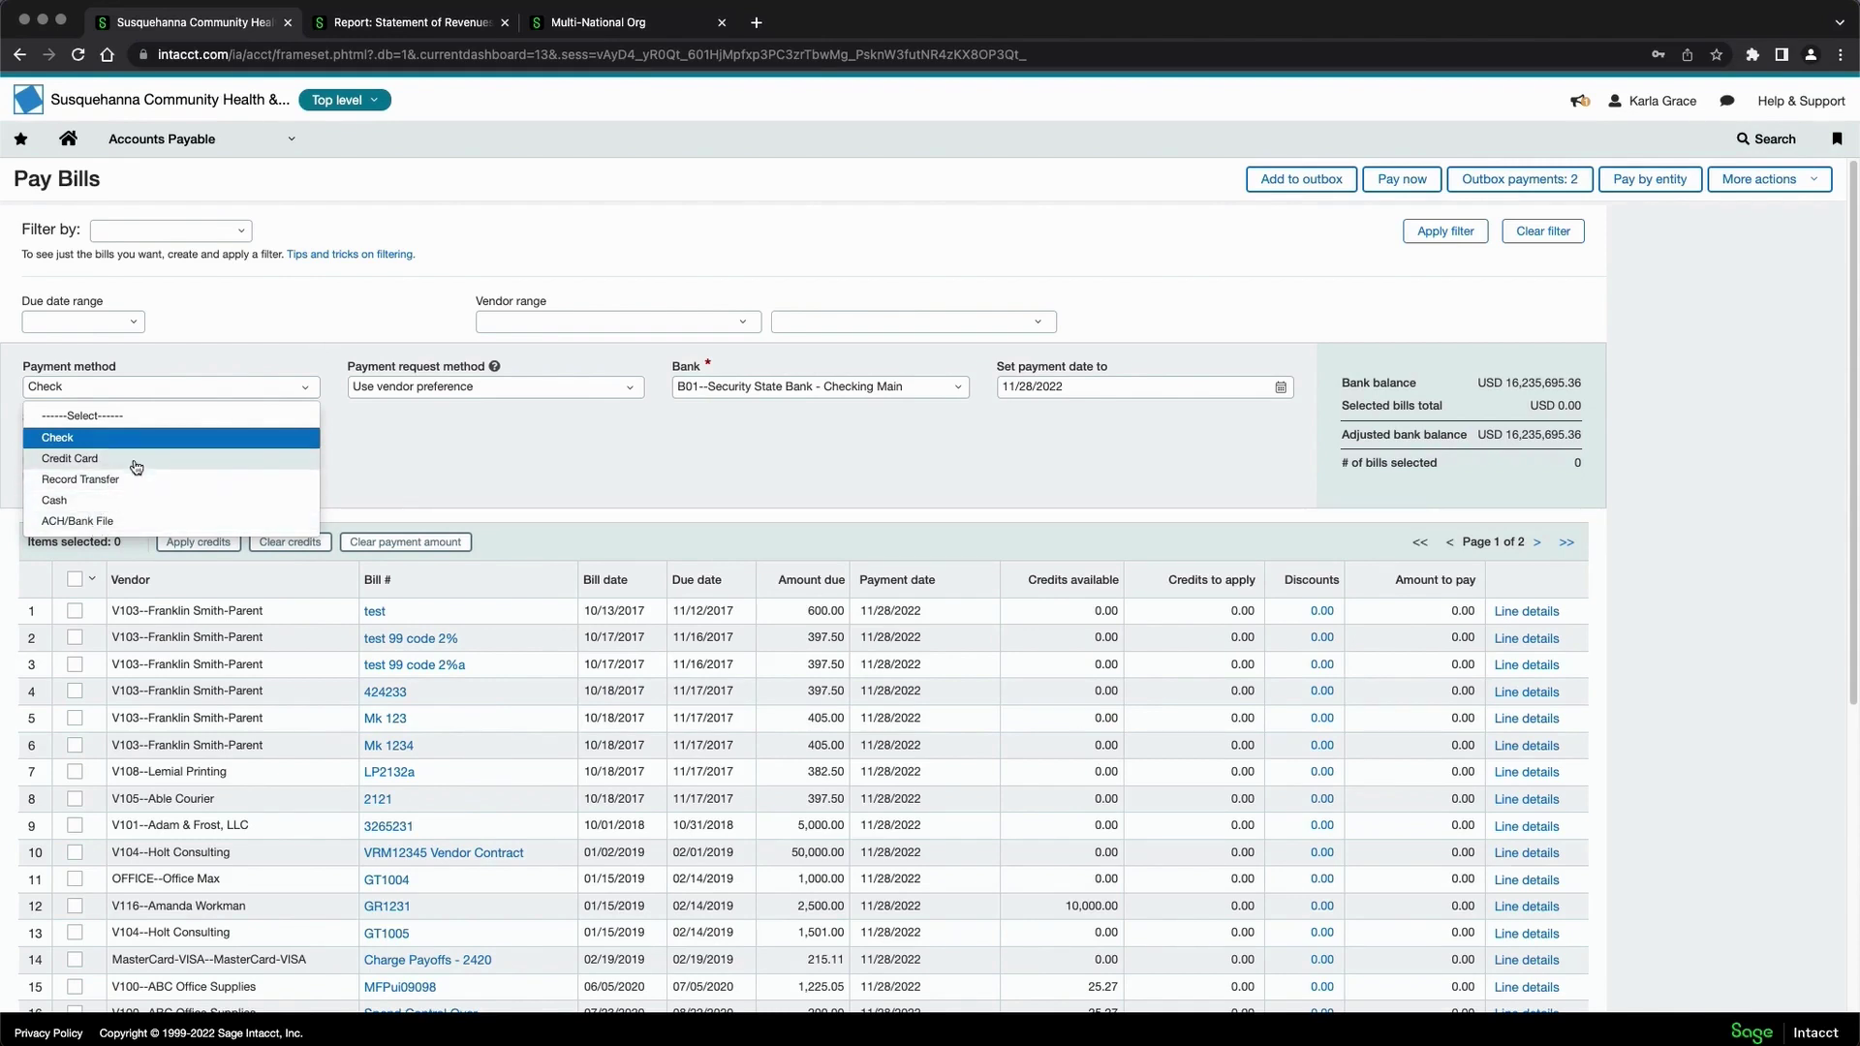
left_click(417, 433)
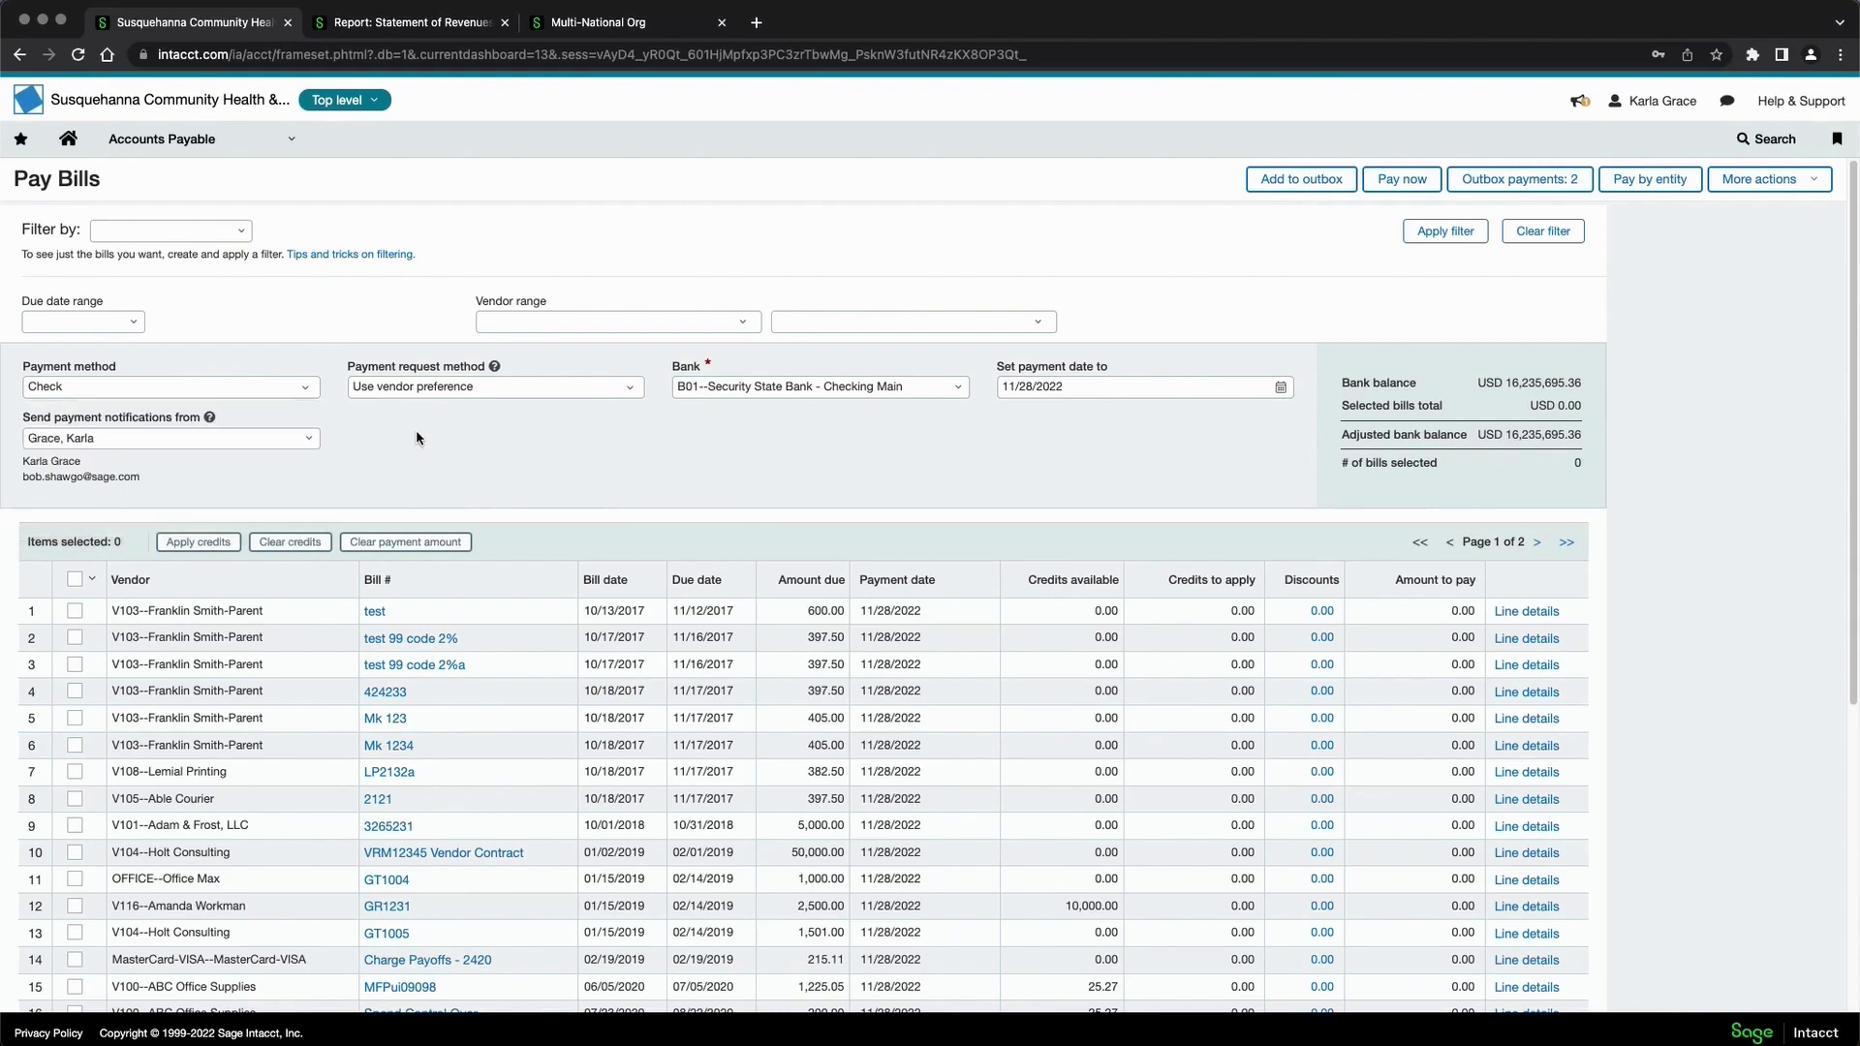
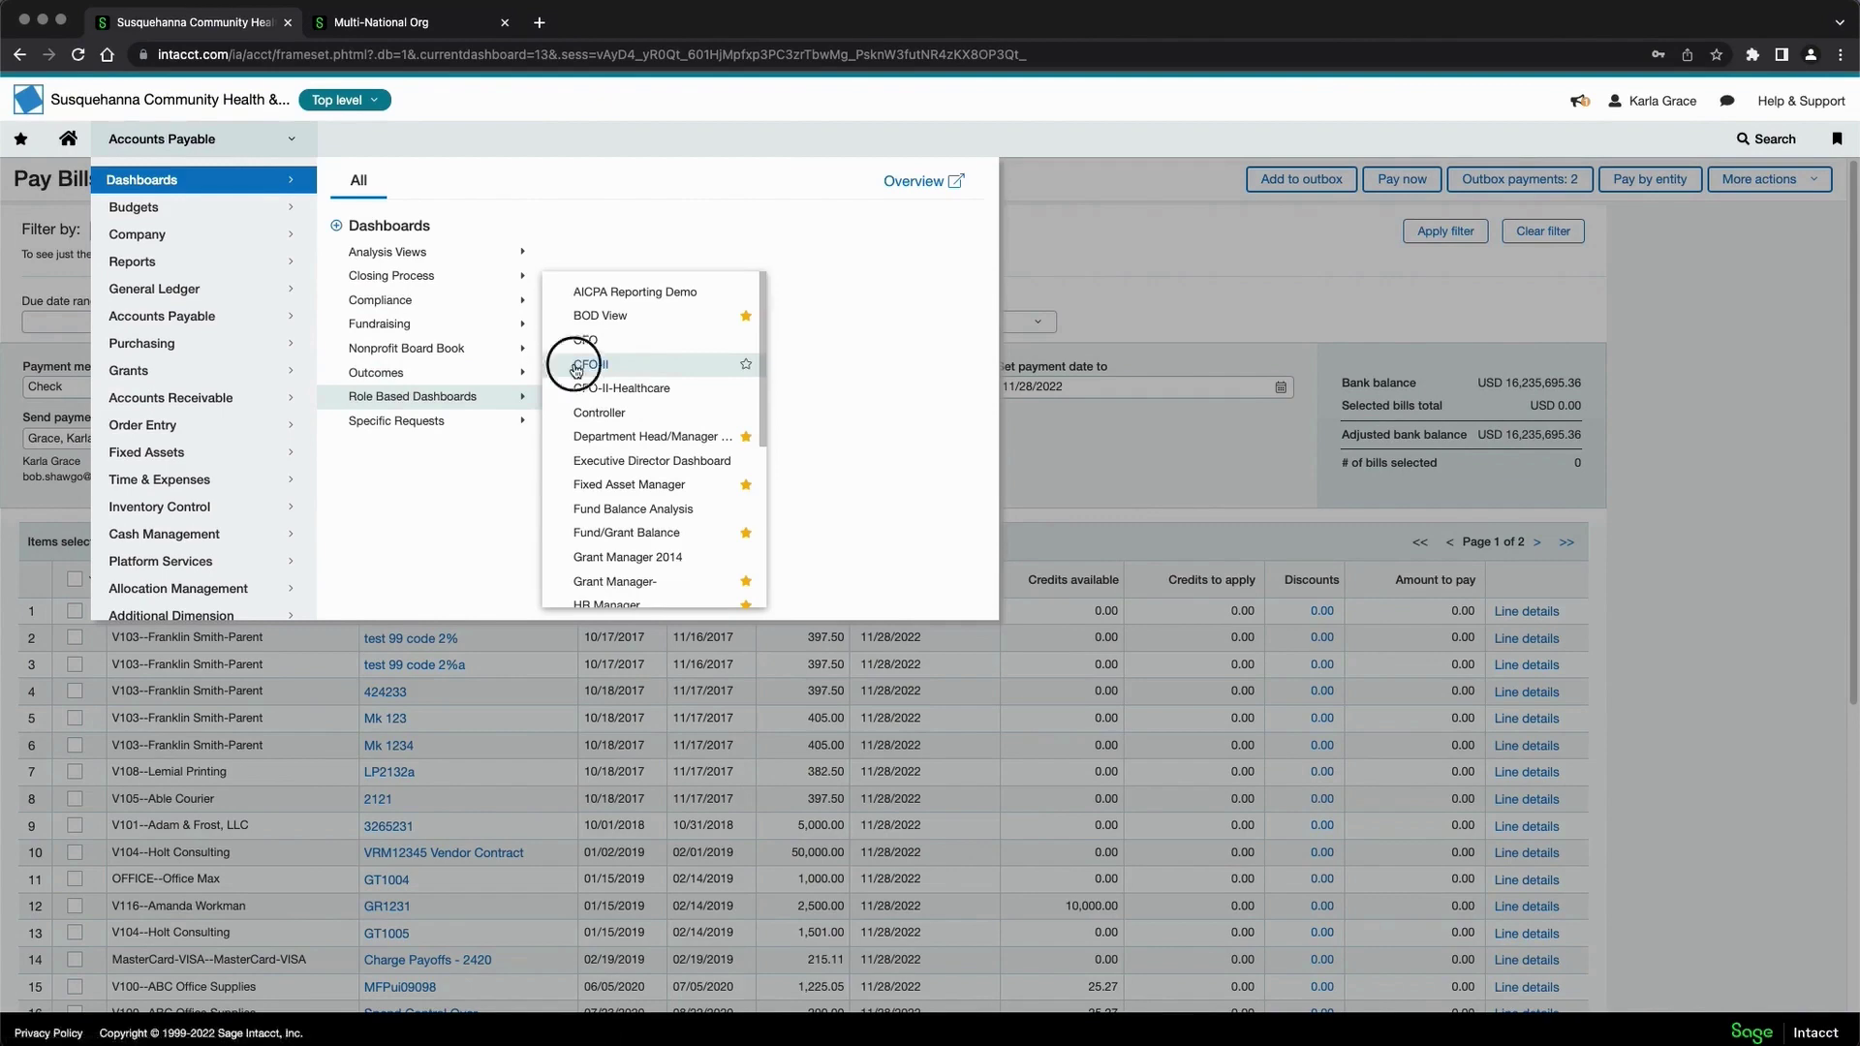
- Open the top-level CFO-II dashboard, browse the available entities and switch to entity 100--Primary-Main
left_click(586, 365)
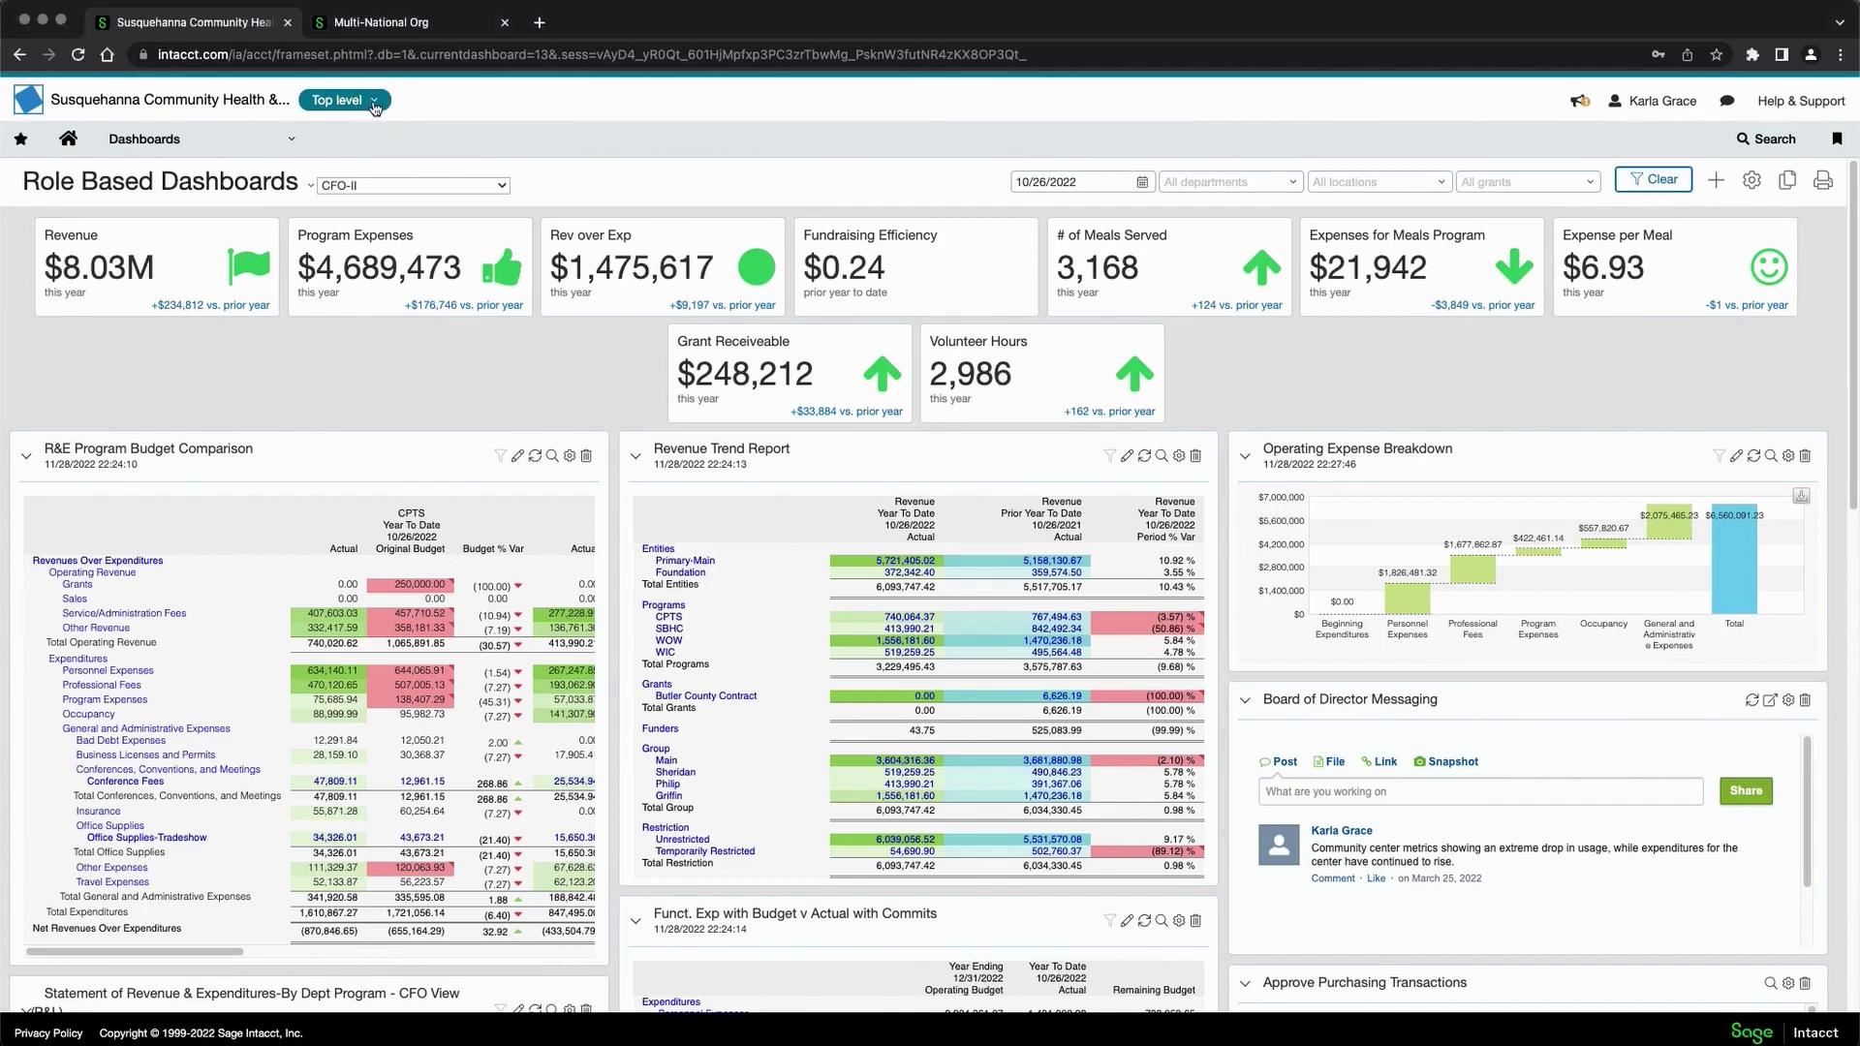
left_click(376, 104)
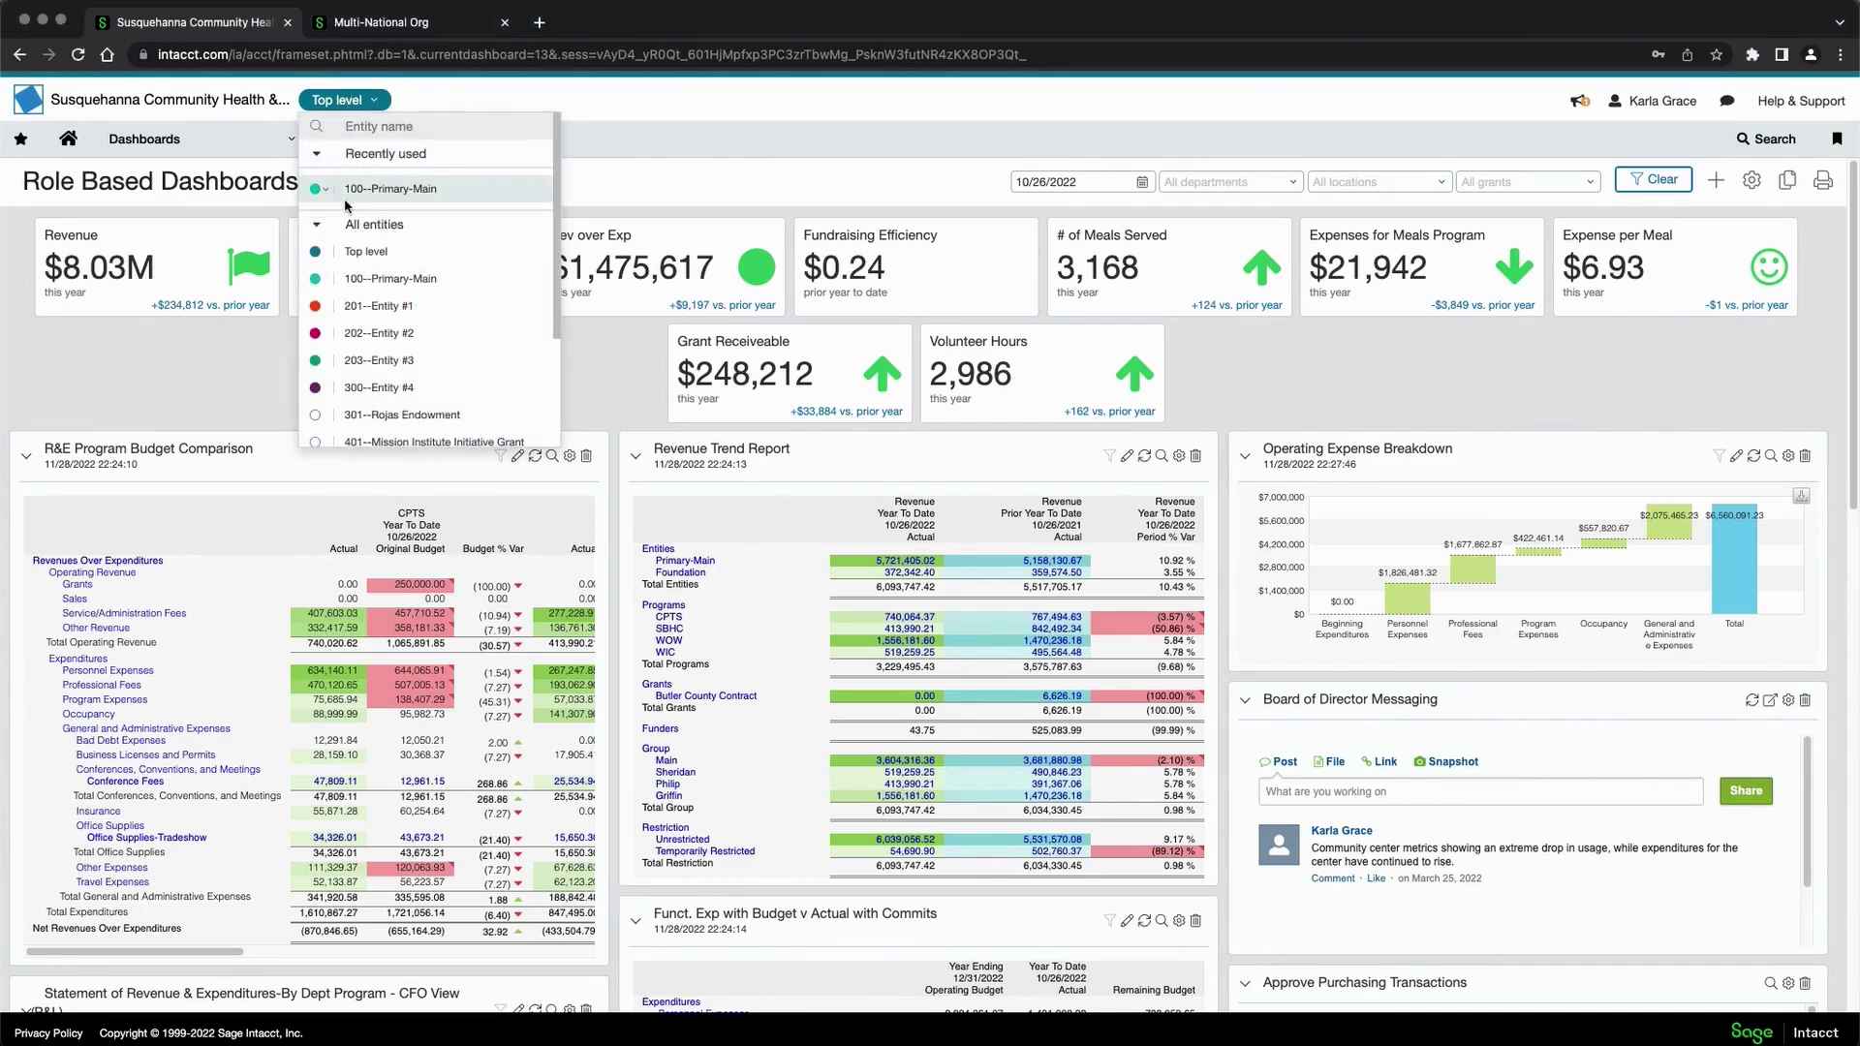
left_click(317, 225)
left_click(316, 225)
scroll(407, 316, "down", 5)
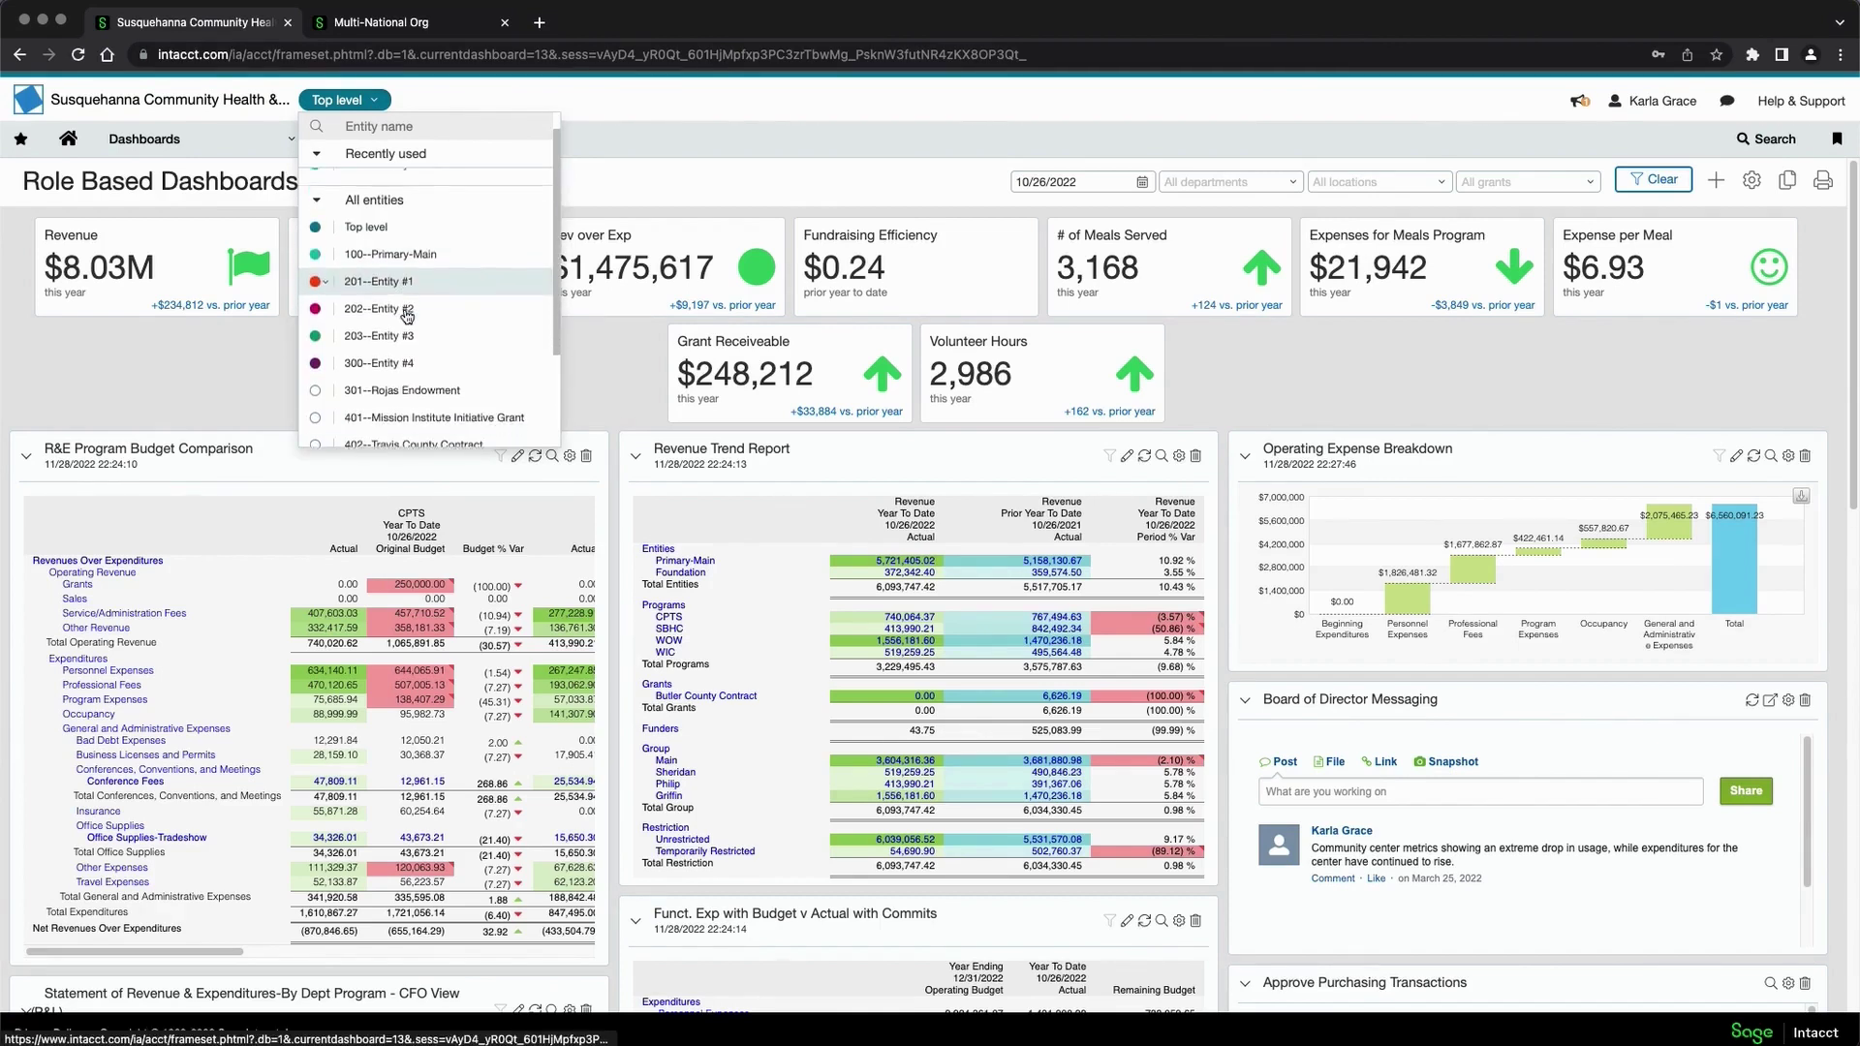
scroll(407, 316, "up", 5)
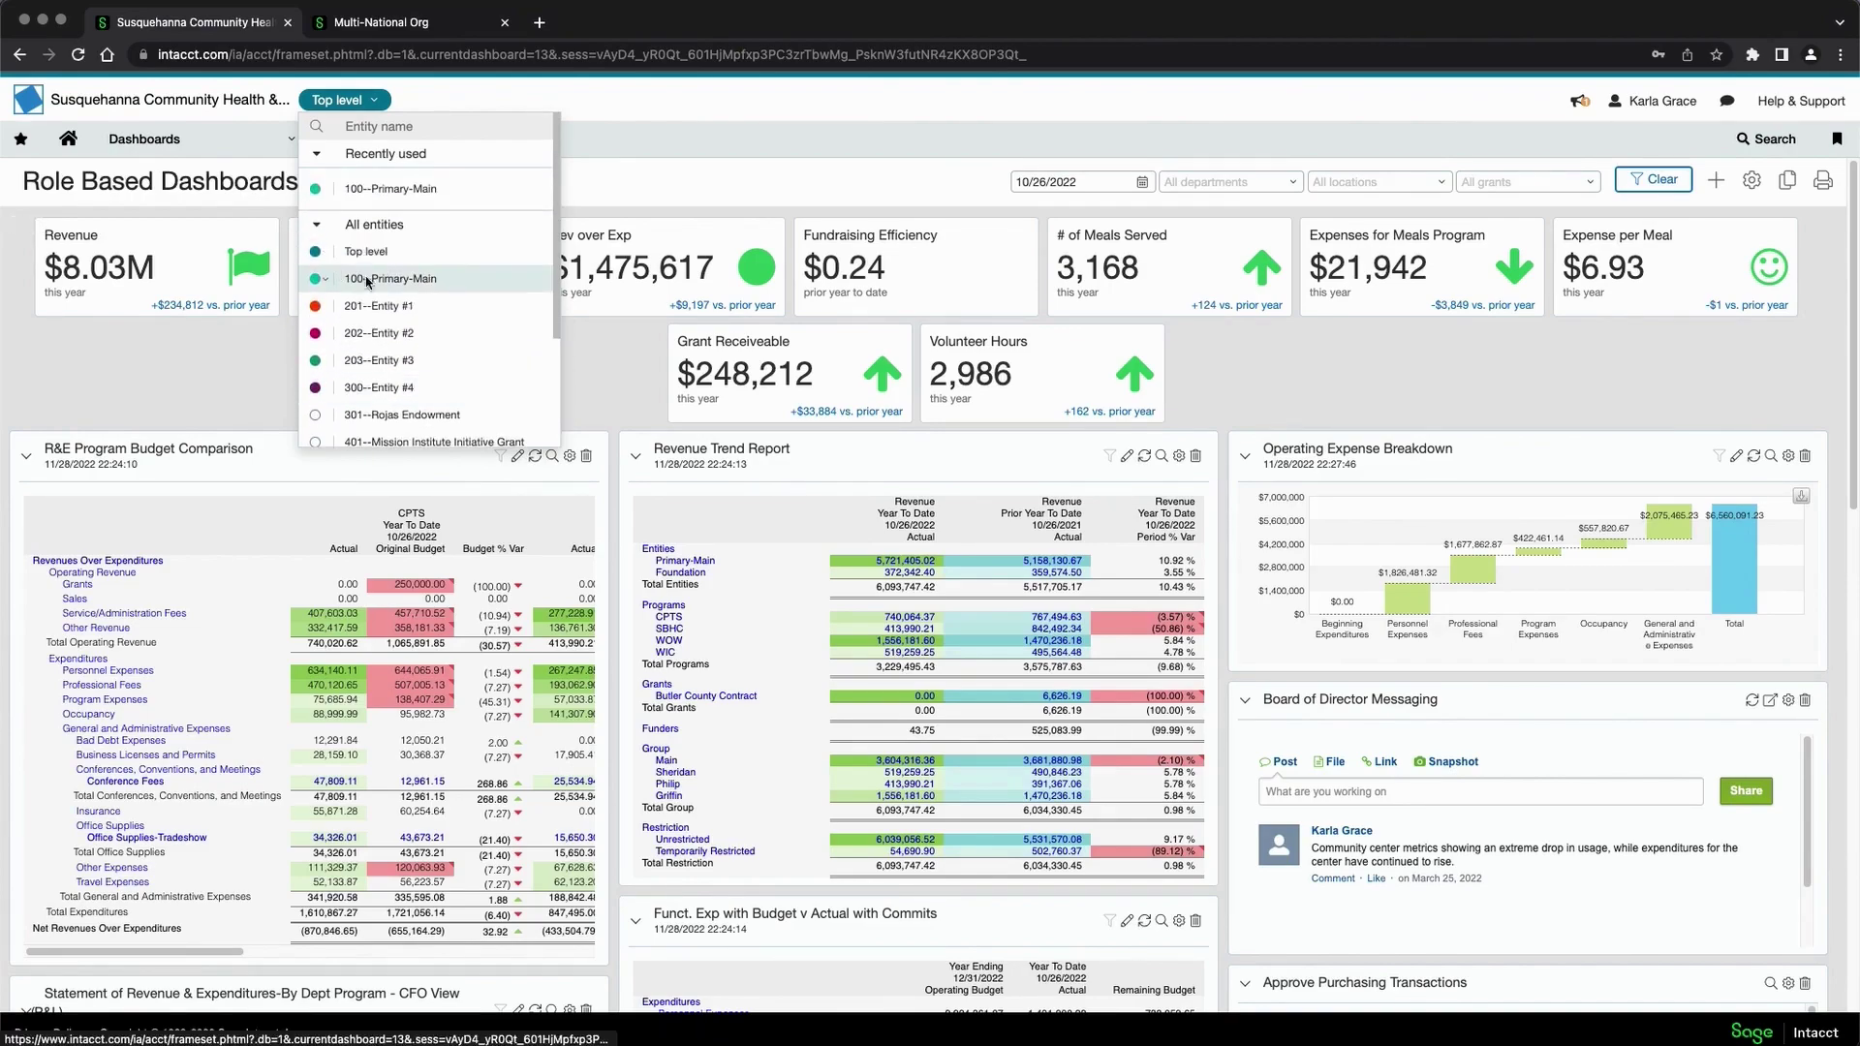
left_click(364, 278)
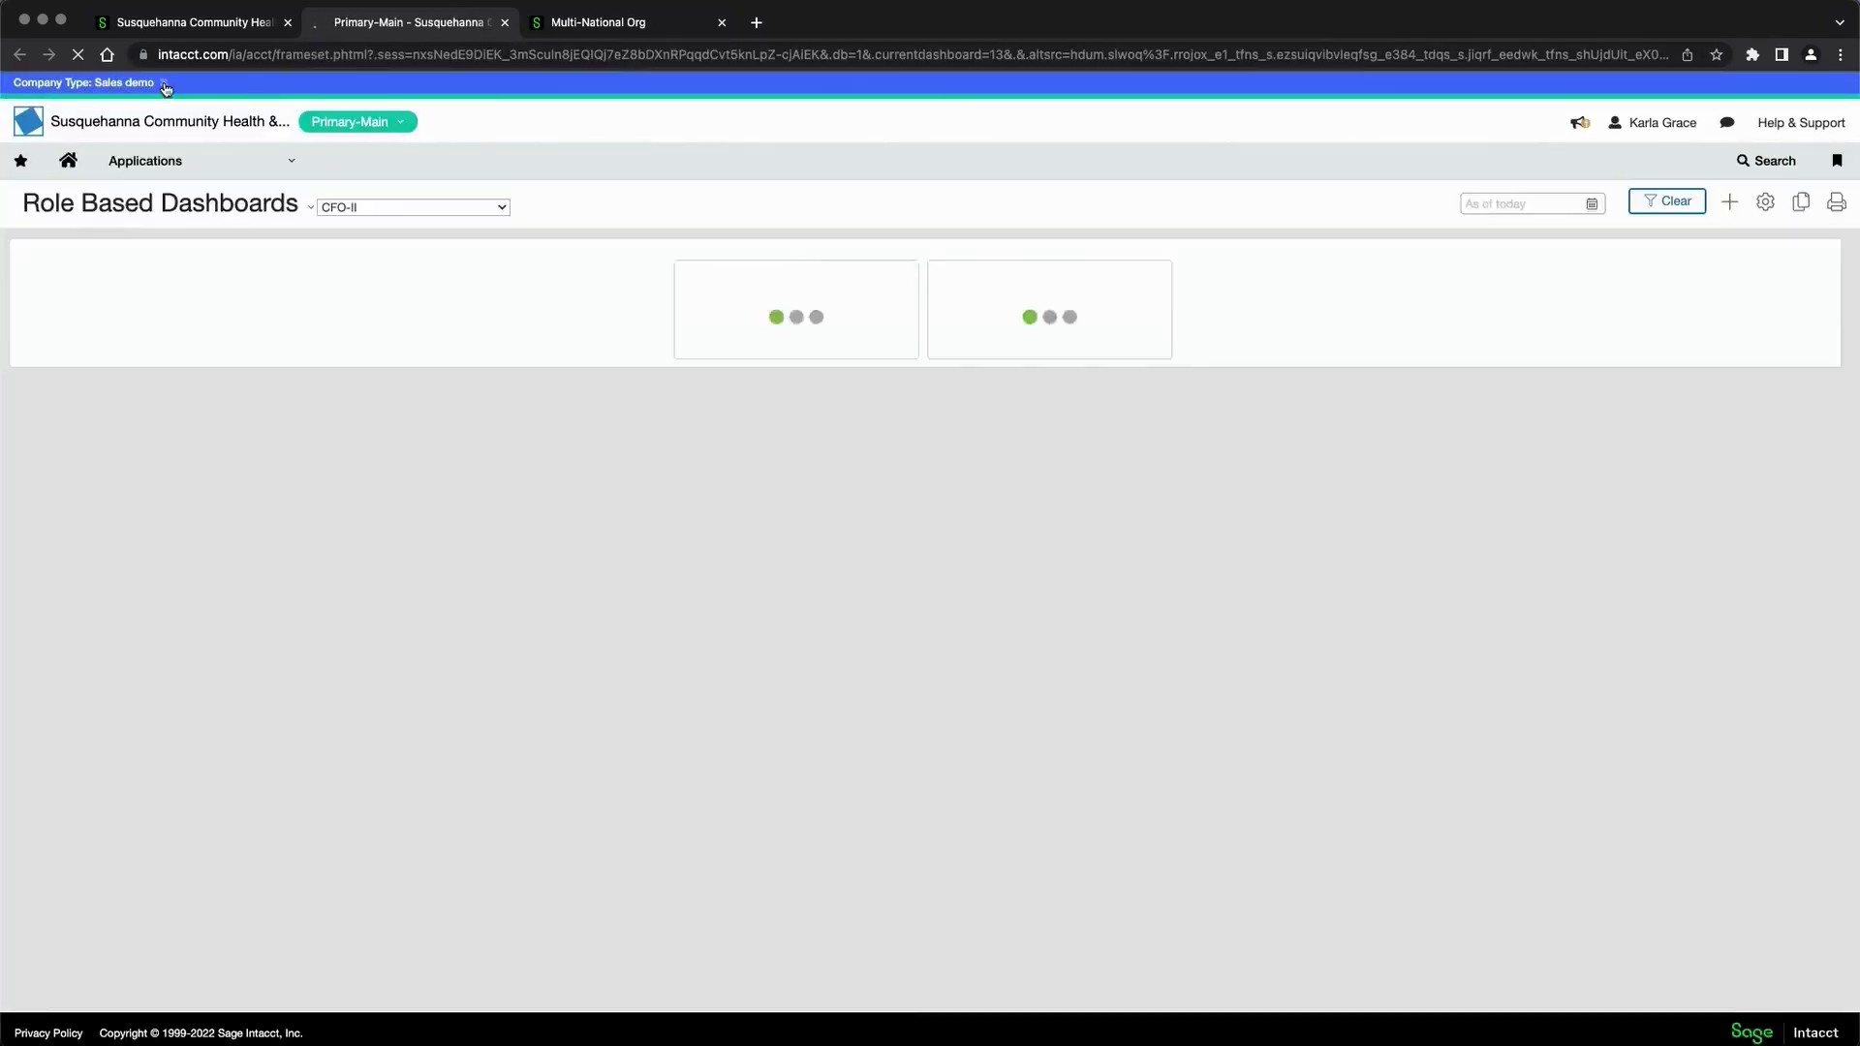
- Dismiss the company type banner and open the CFO-II role-based dashboard for the Primary-Main entity
left_click(163, 82)
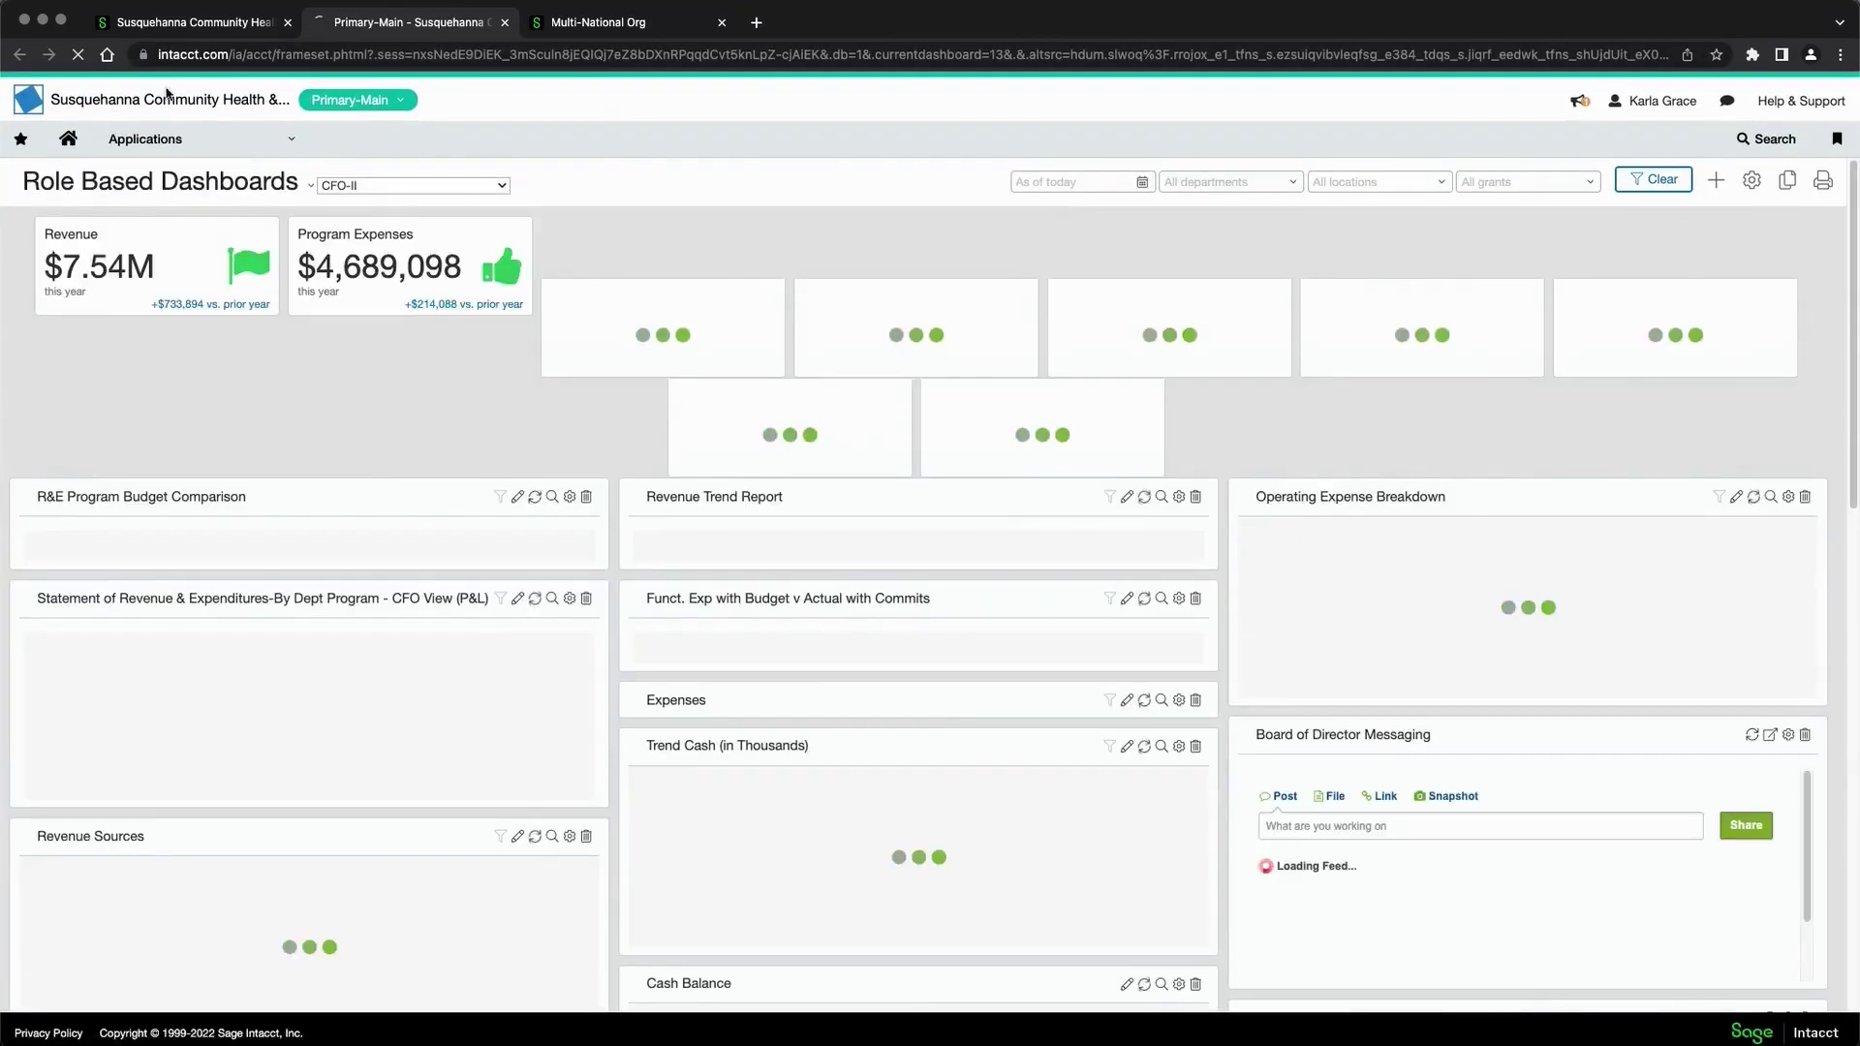
left_click(184, 139)
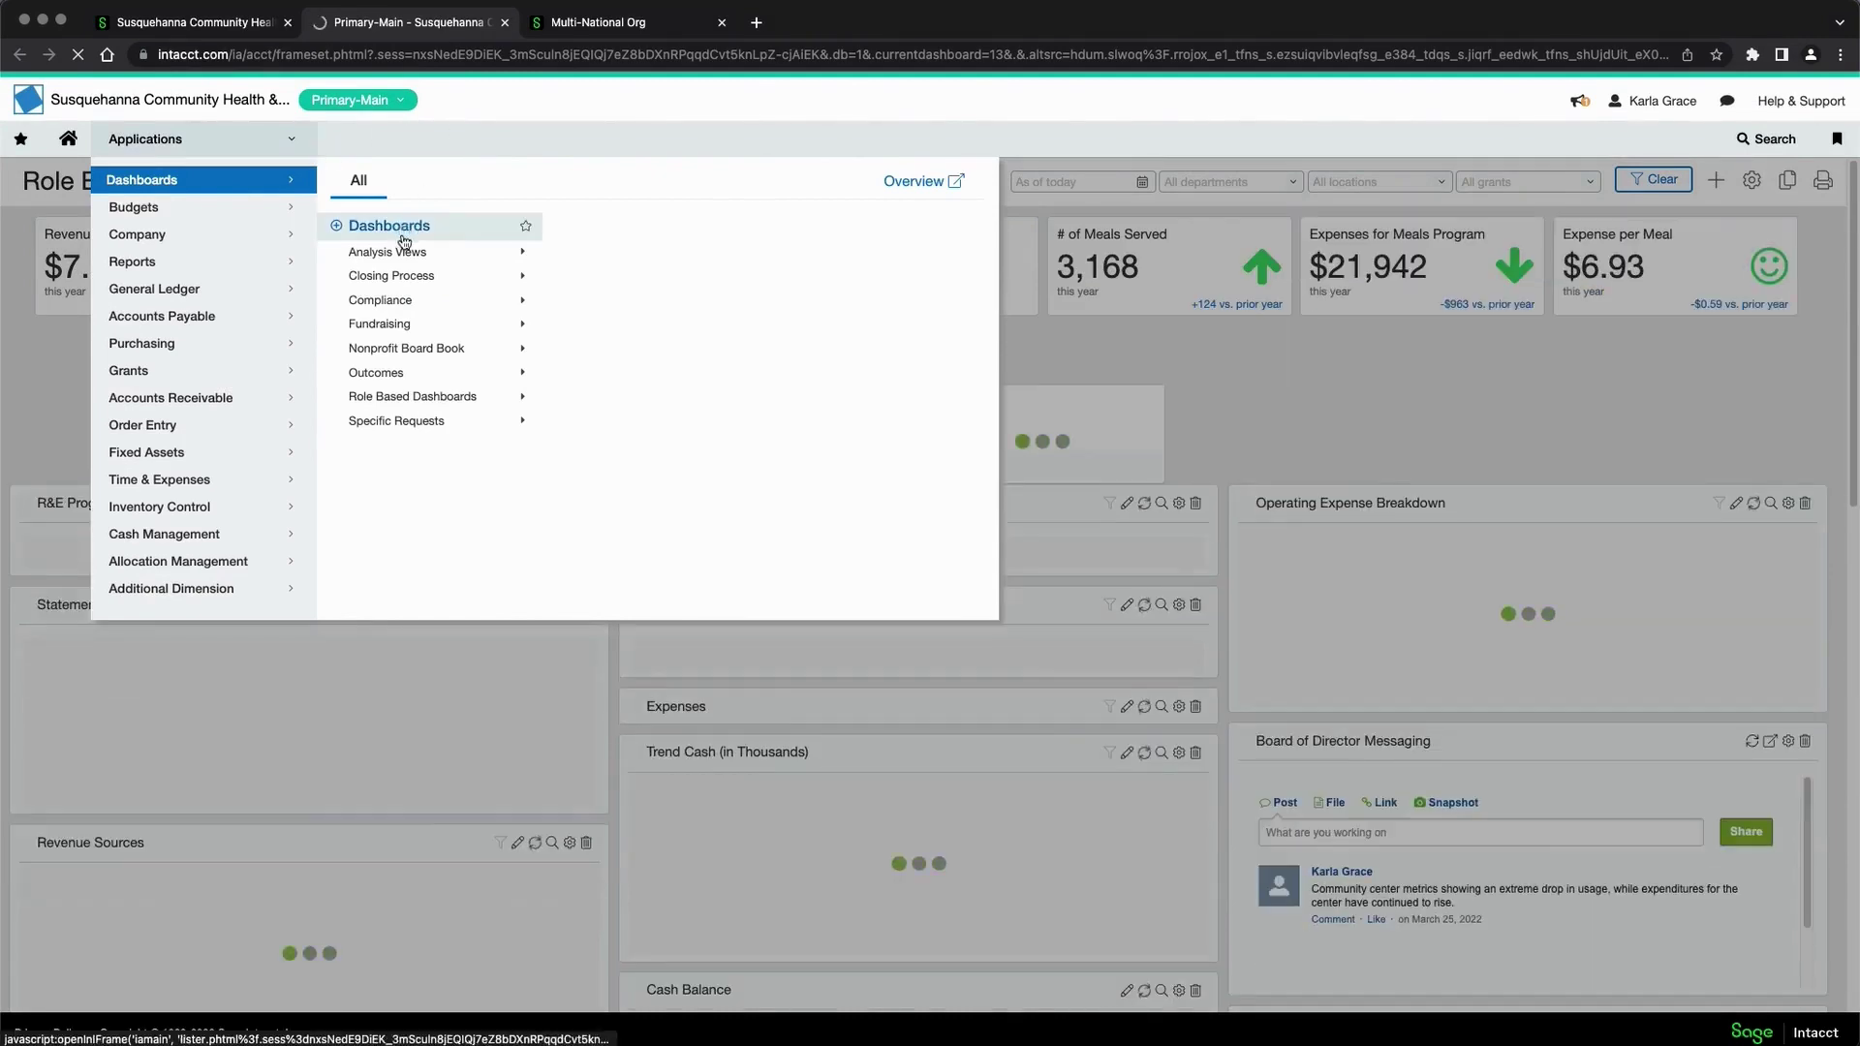
mouse_move(400, 309)
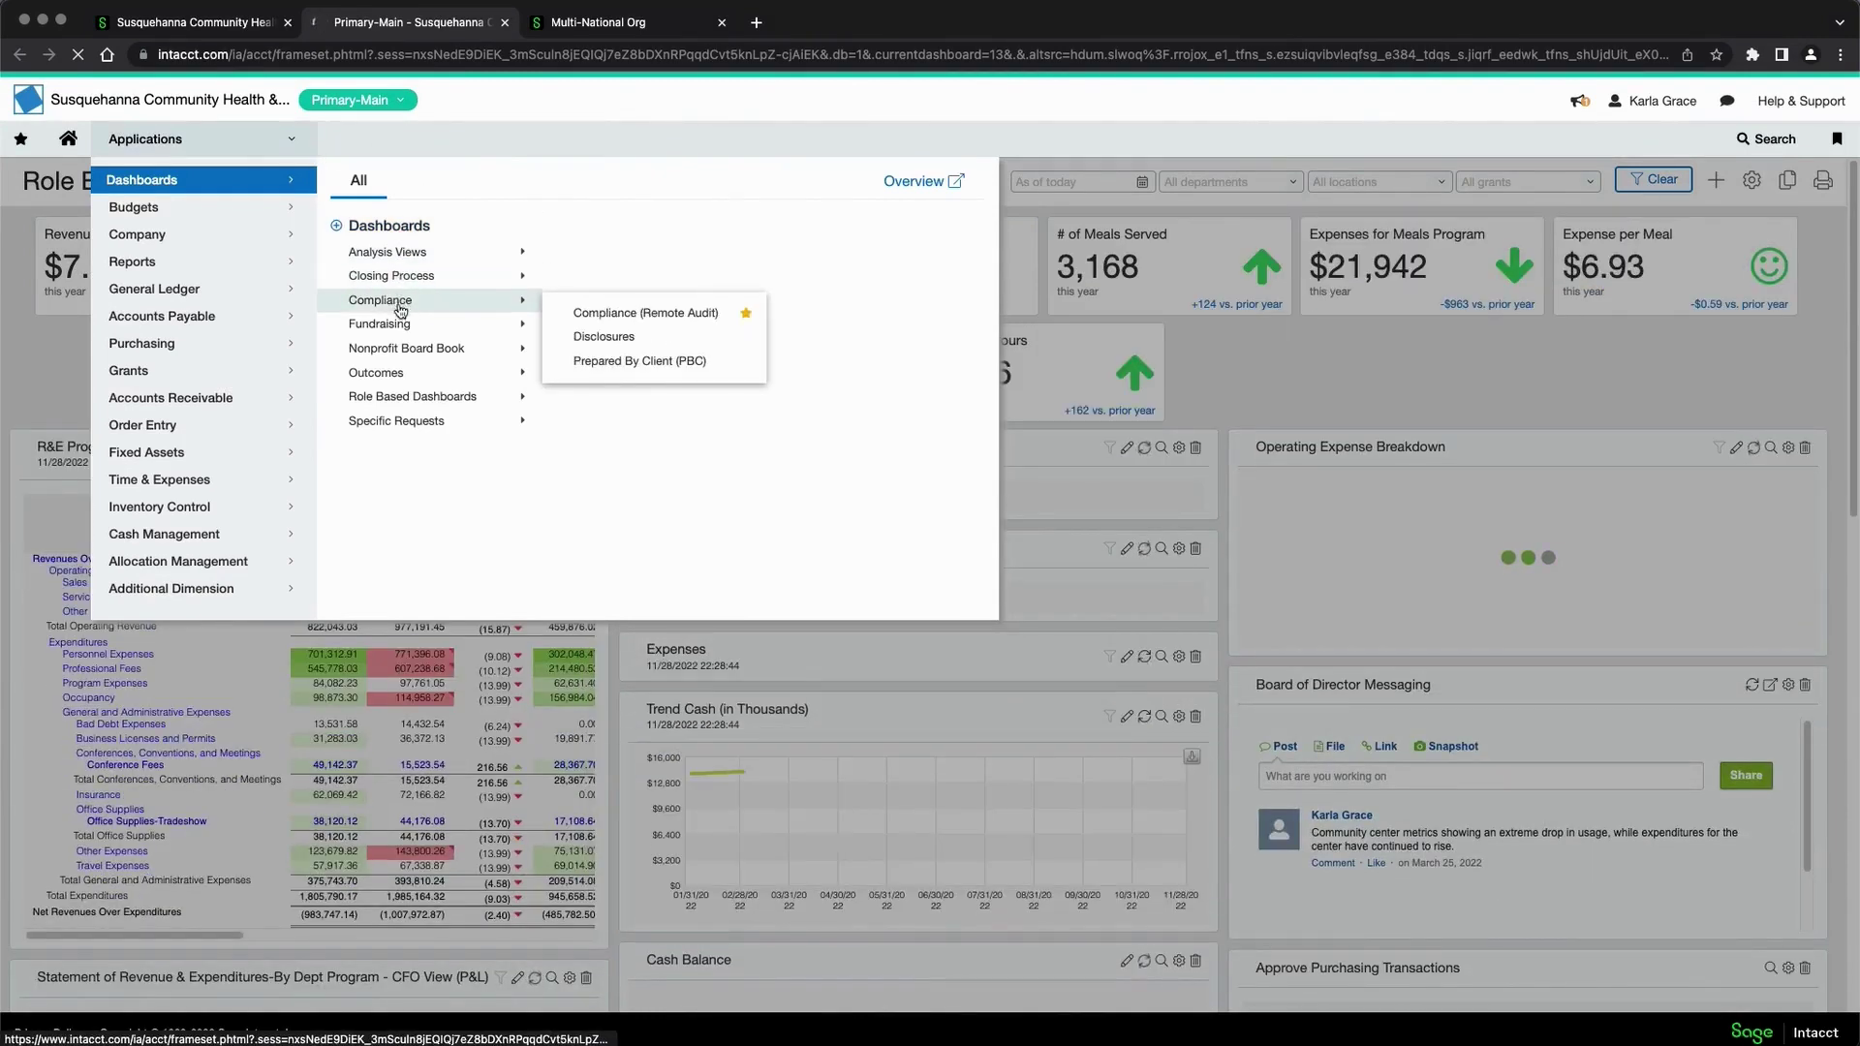
mouse_move(399, 399)
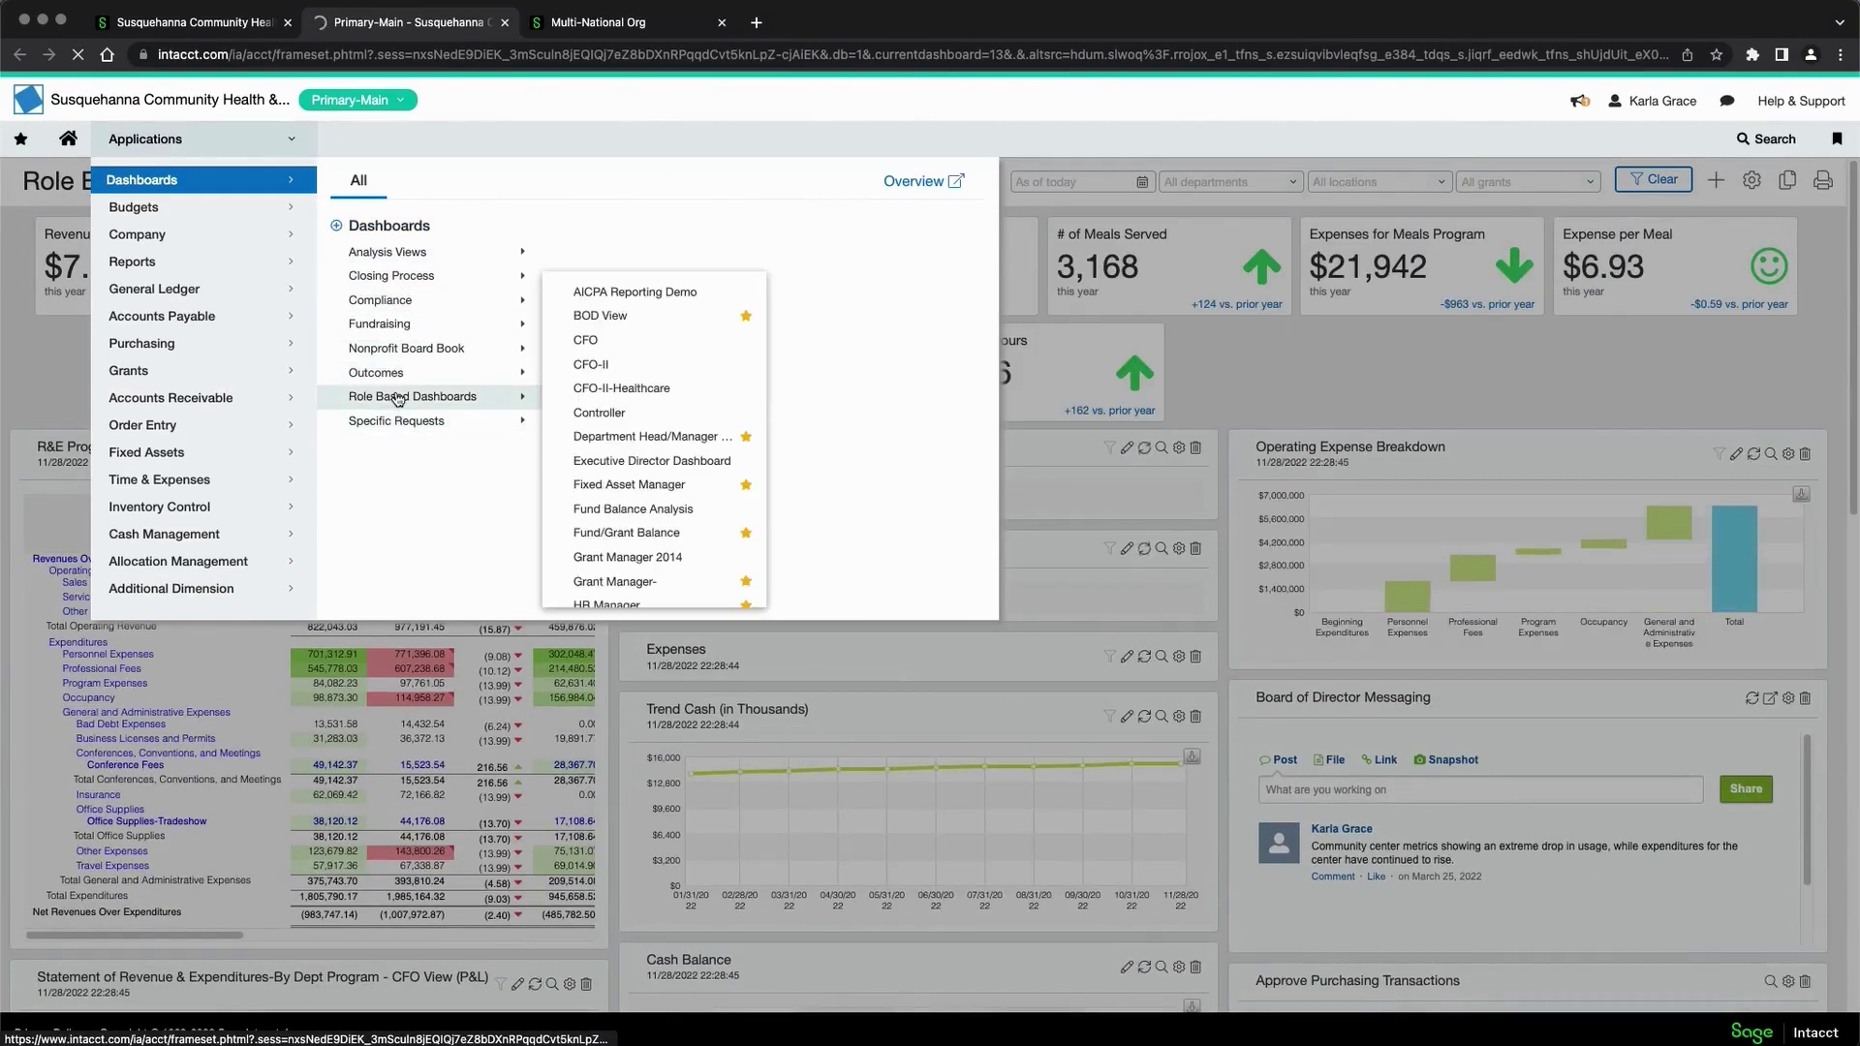
left_click(606, 365)
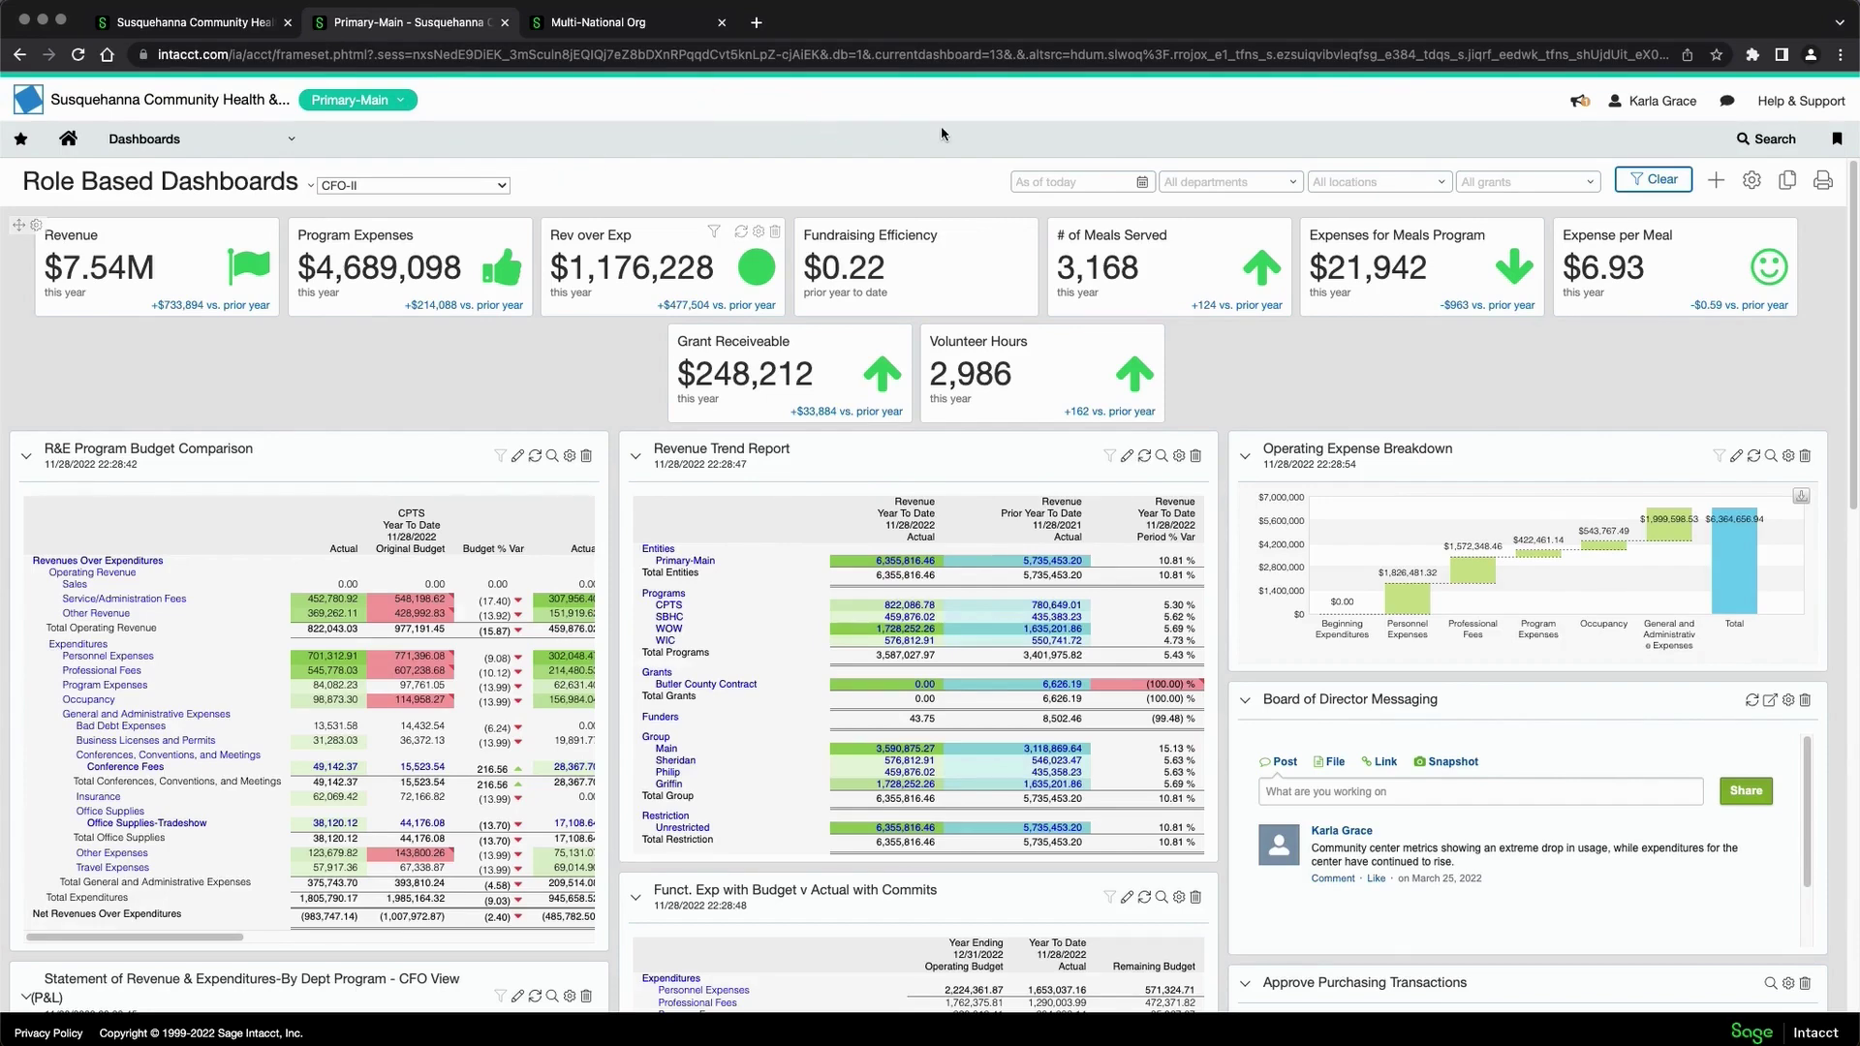
- Review the entities available to switch to from Primary-Main, keeping the current entity
left_click(404, 106)
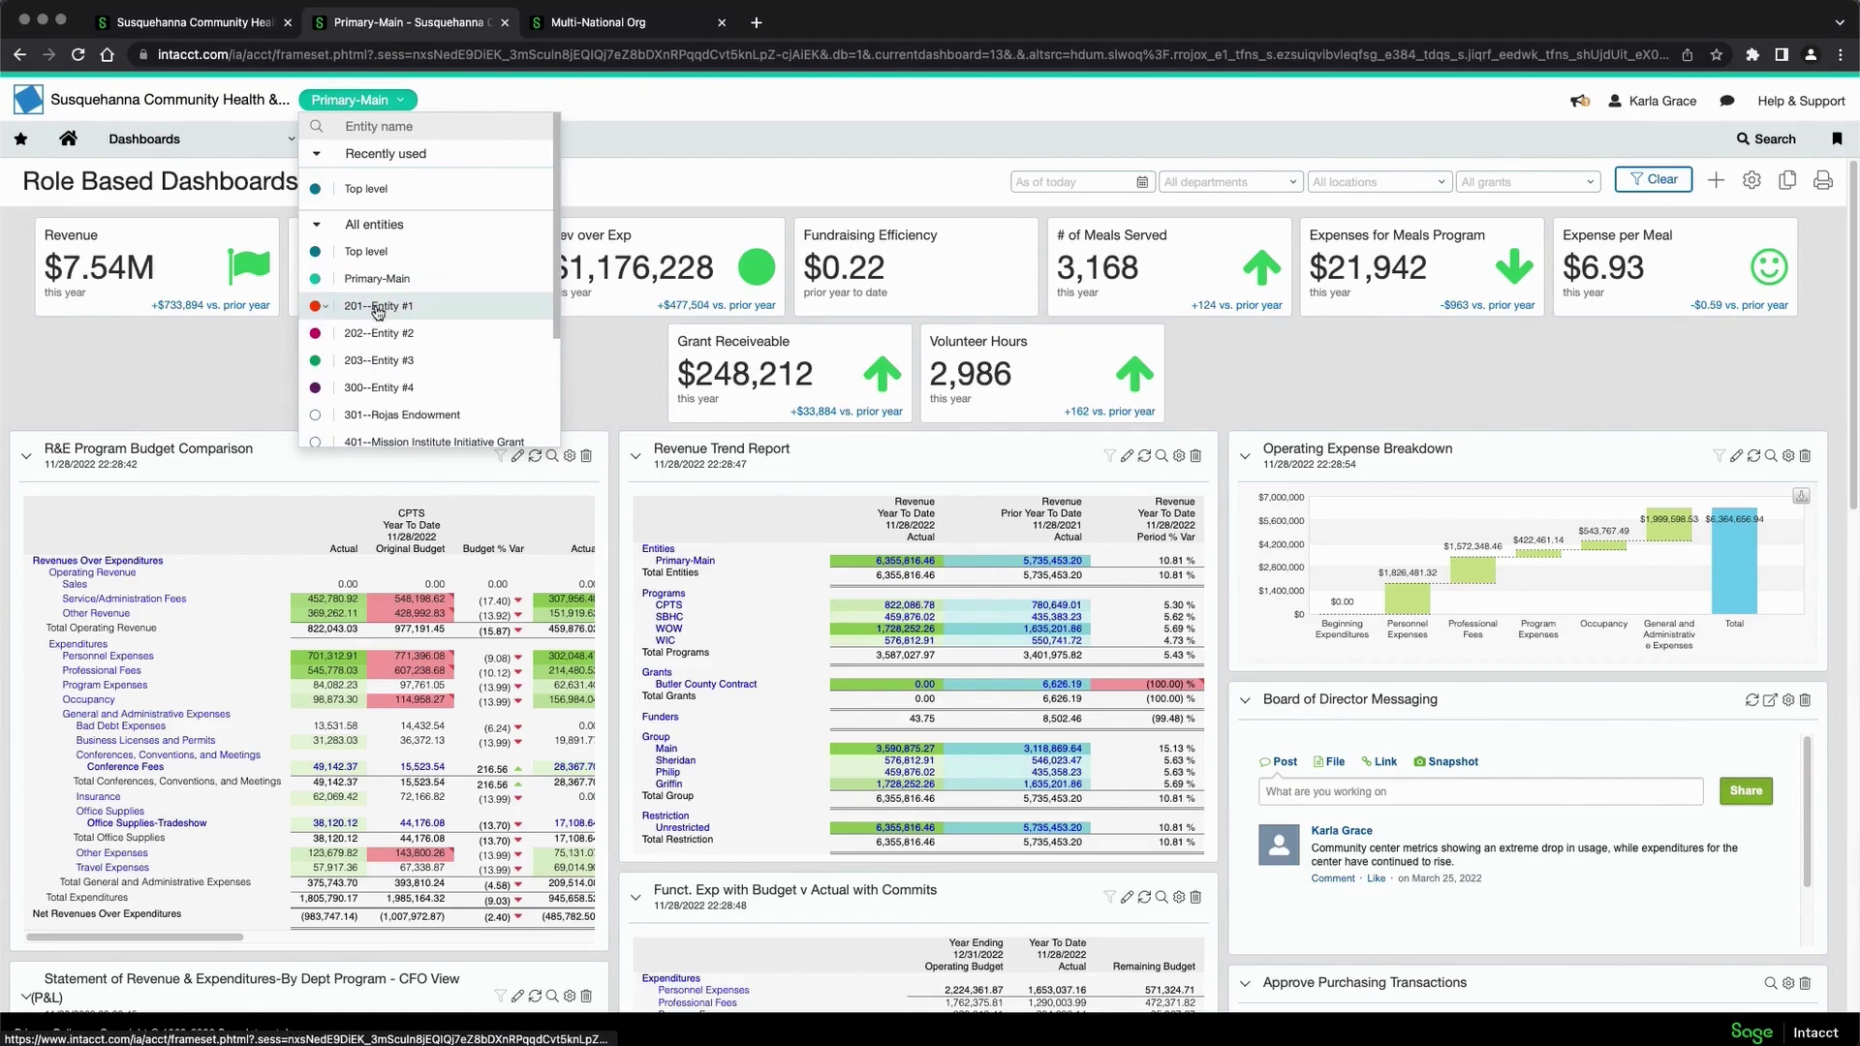
scroll(379, 334, "down", 3)
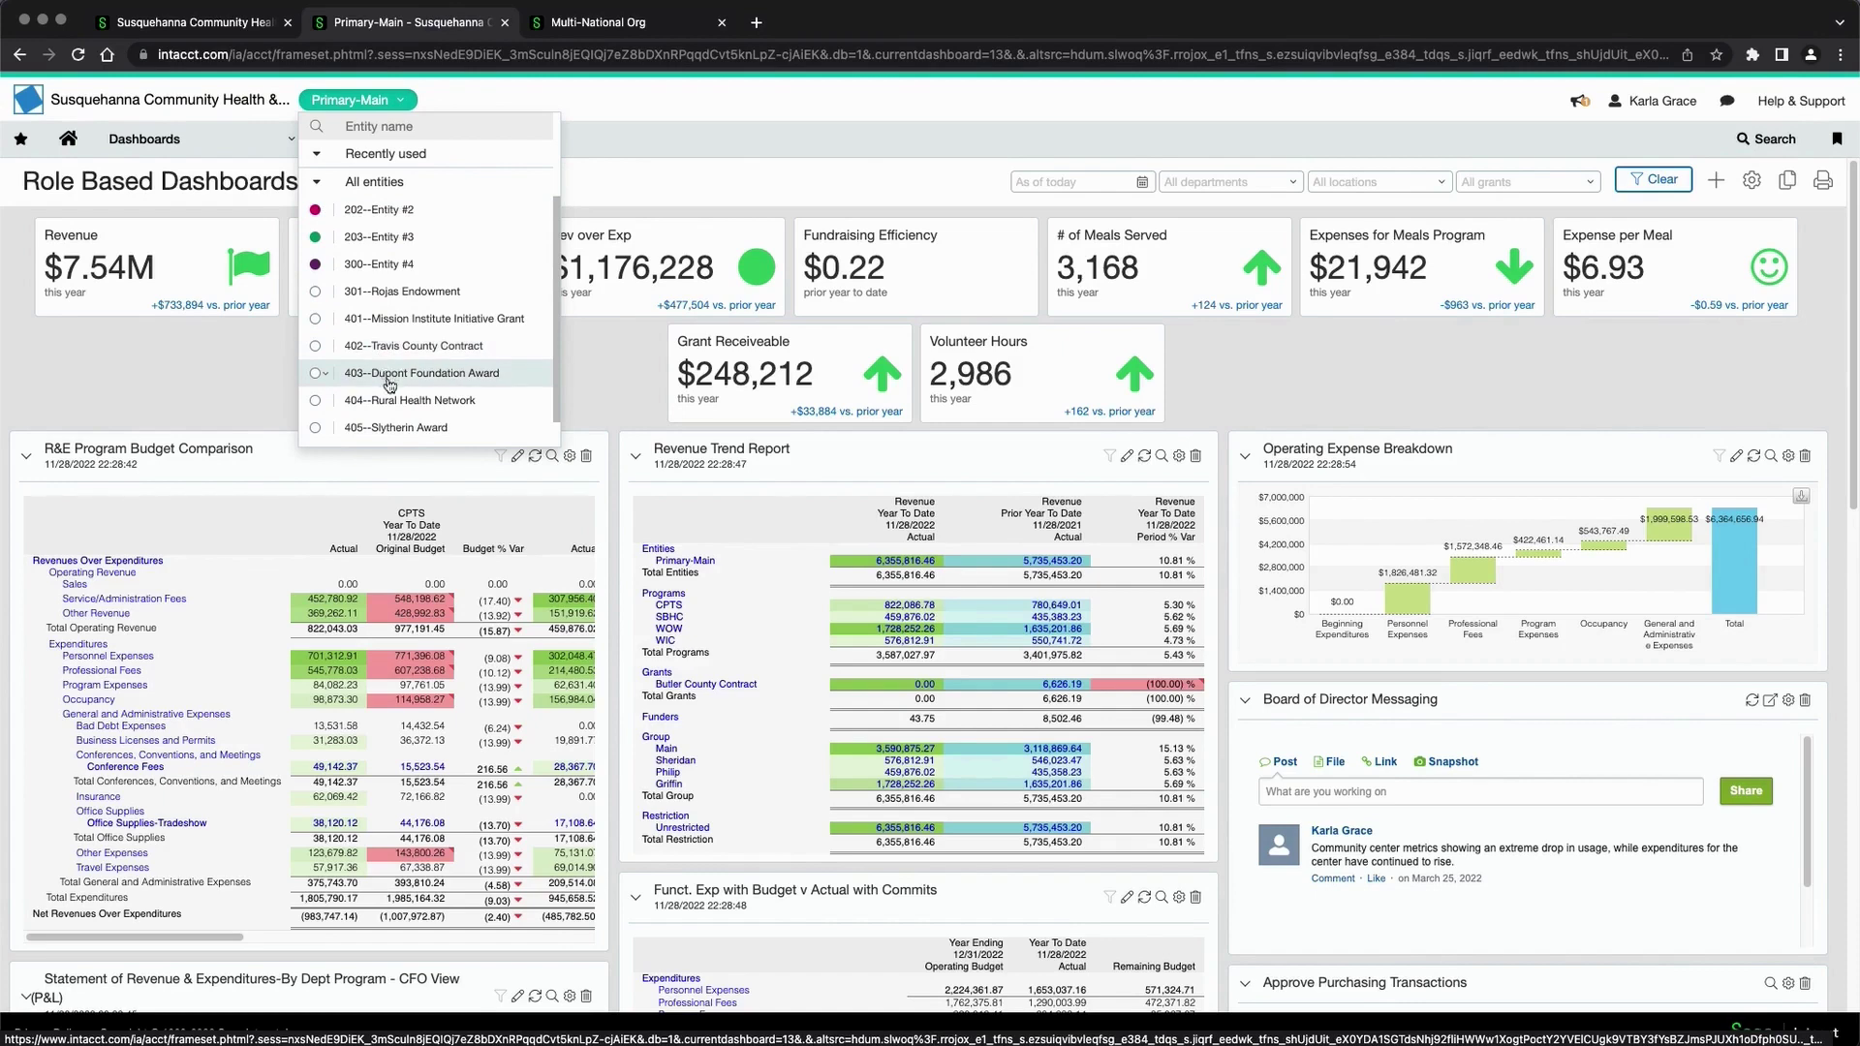
left_click(693, 101)
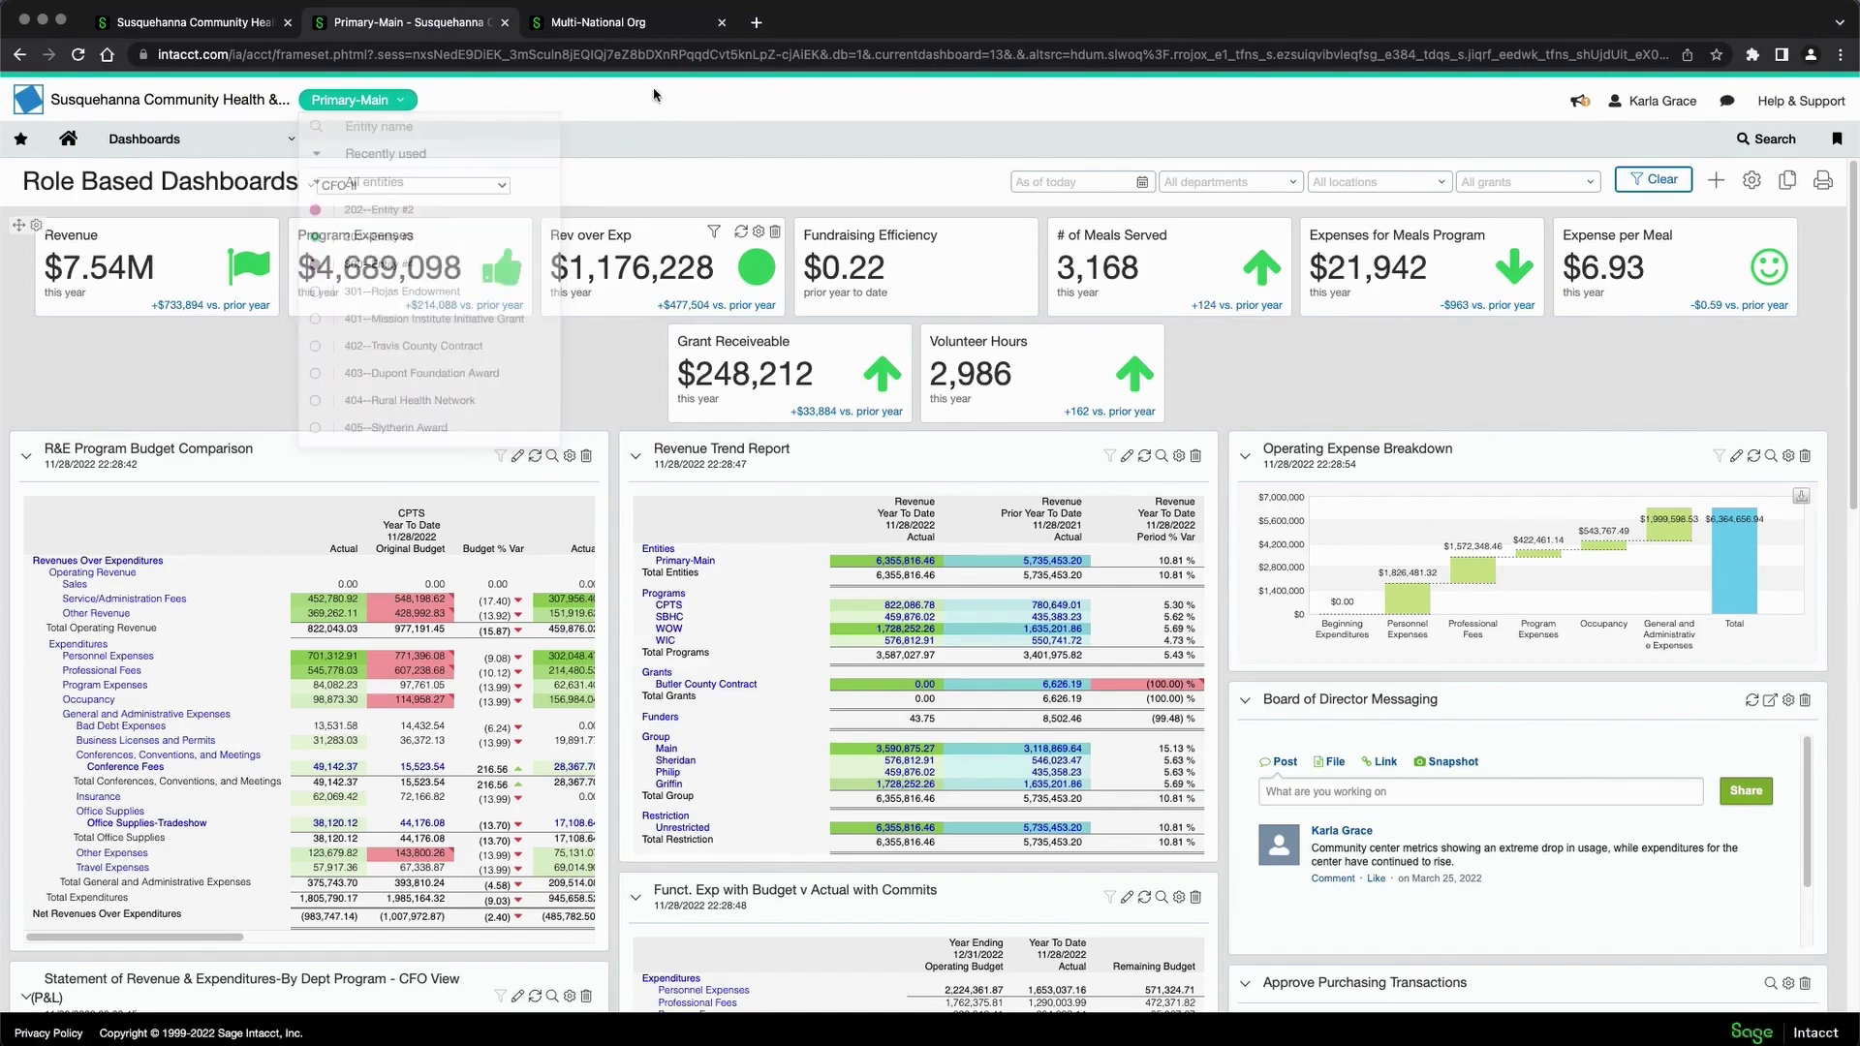
- Return to the top-level Susquehanna company and look over its available application modules
left_click(174, 13)
left_click(307, 143)
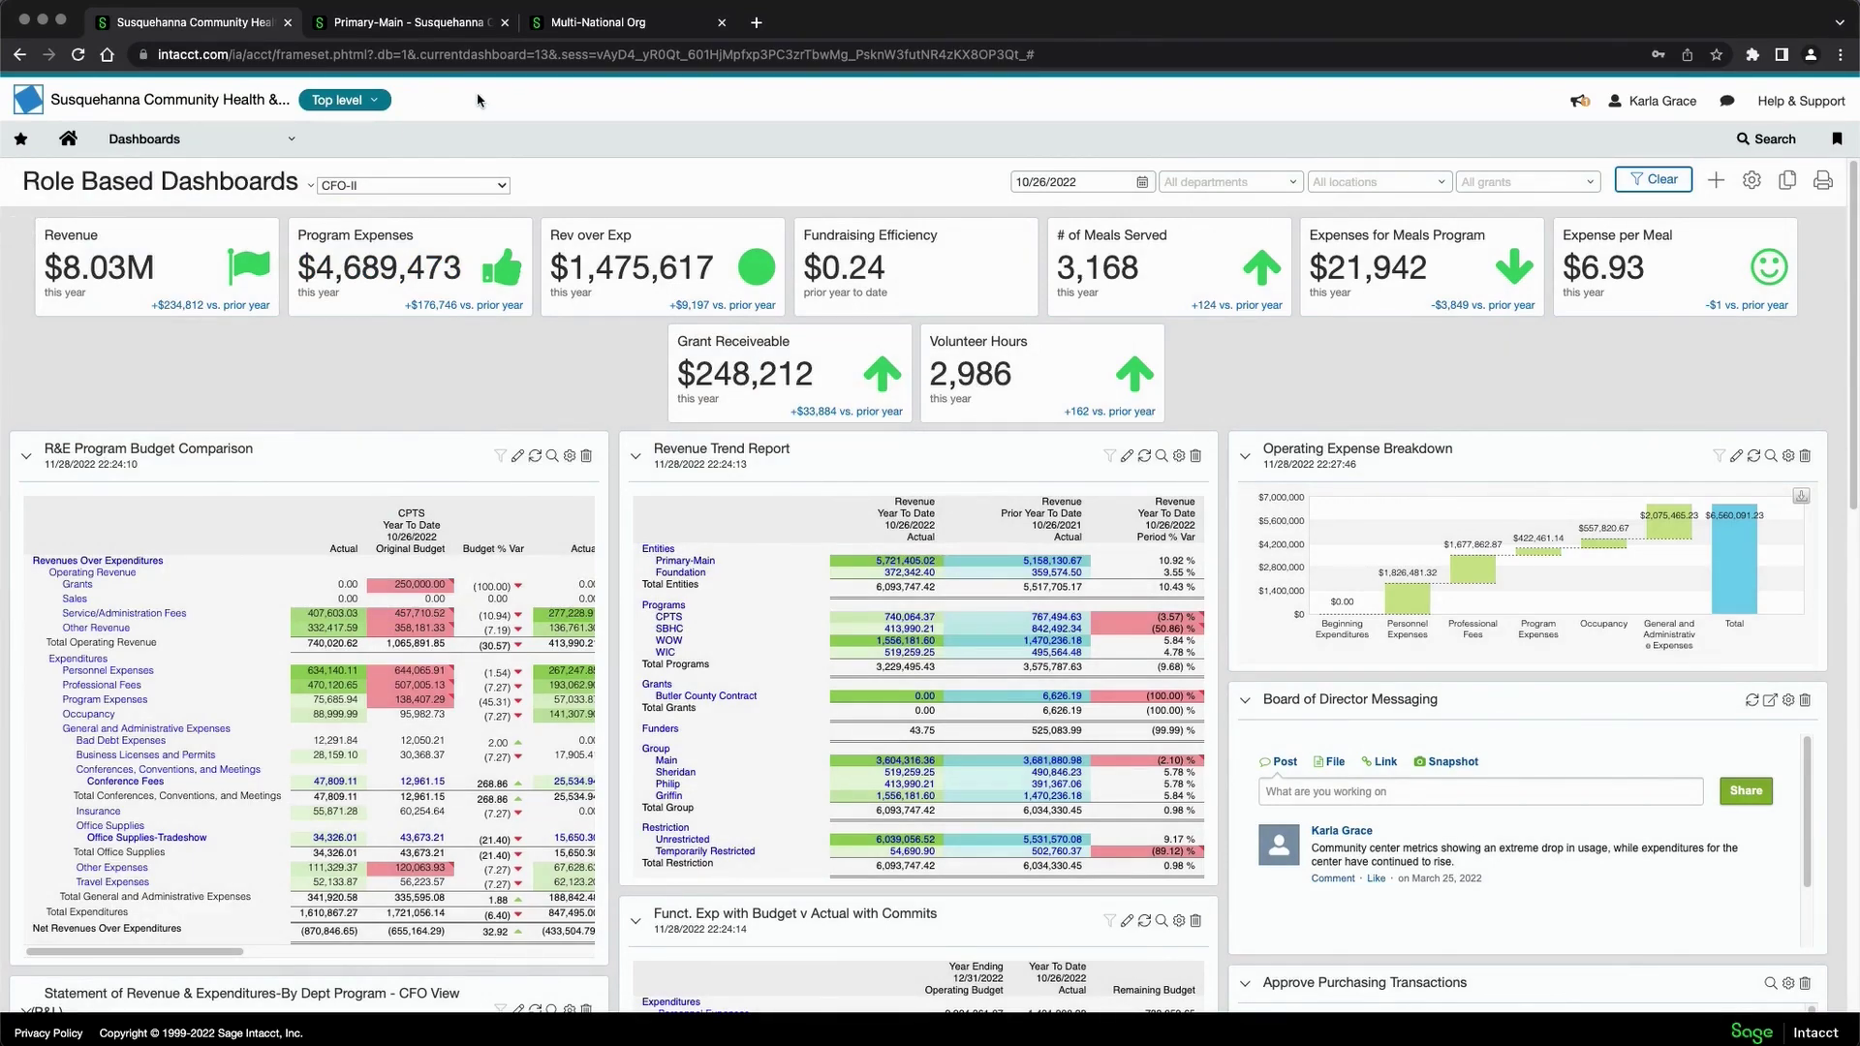
left_click(292, 144)
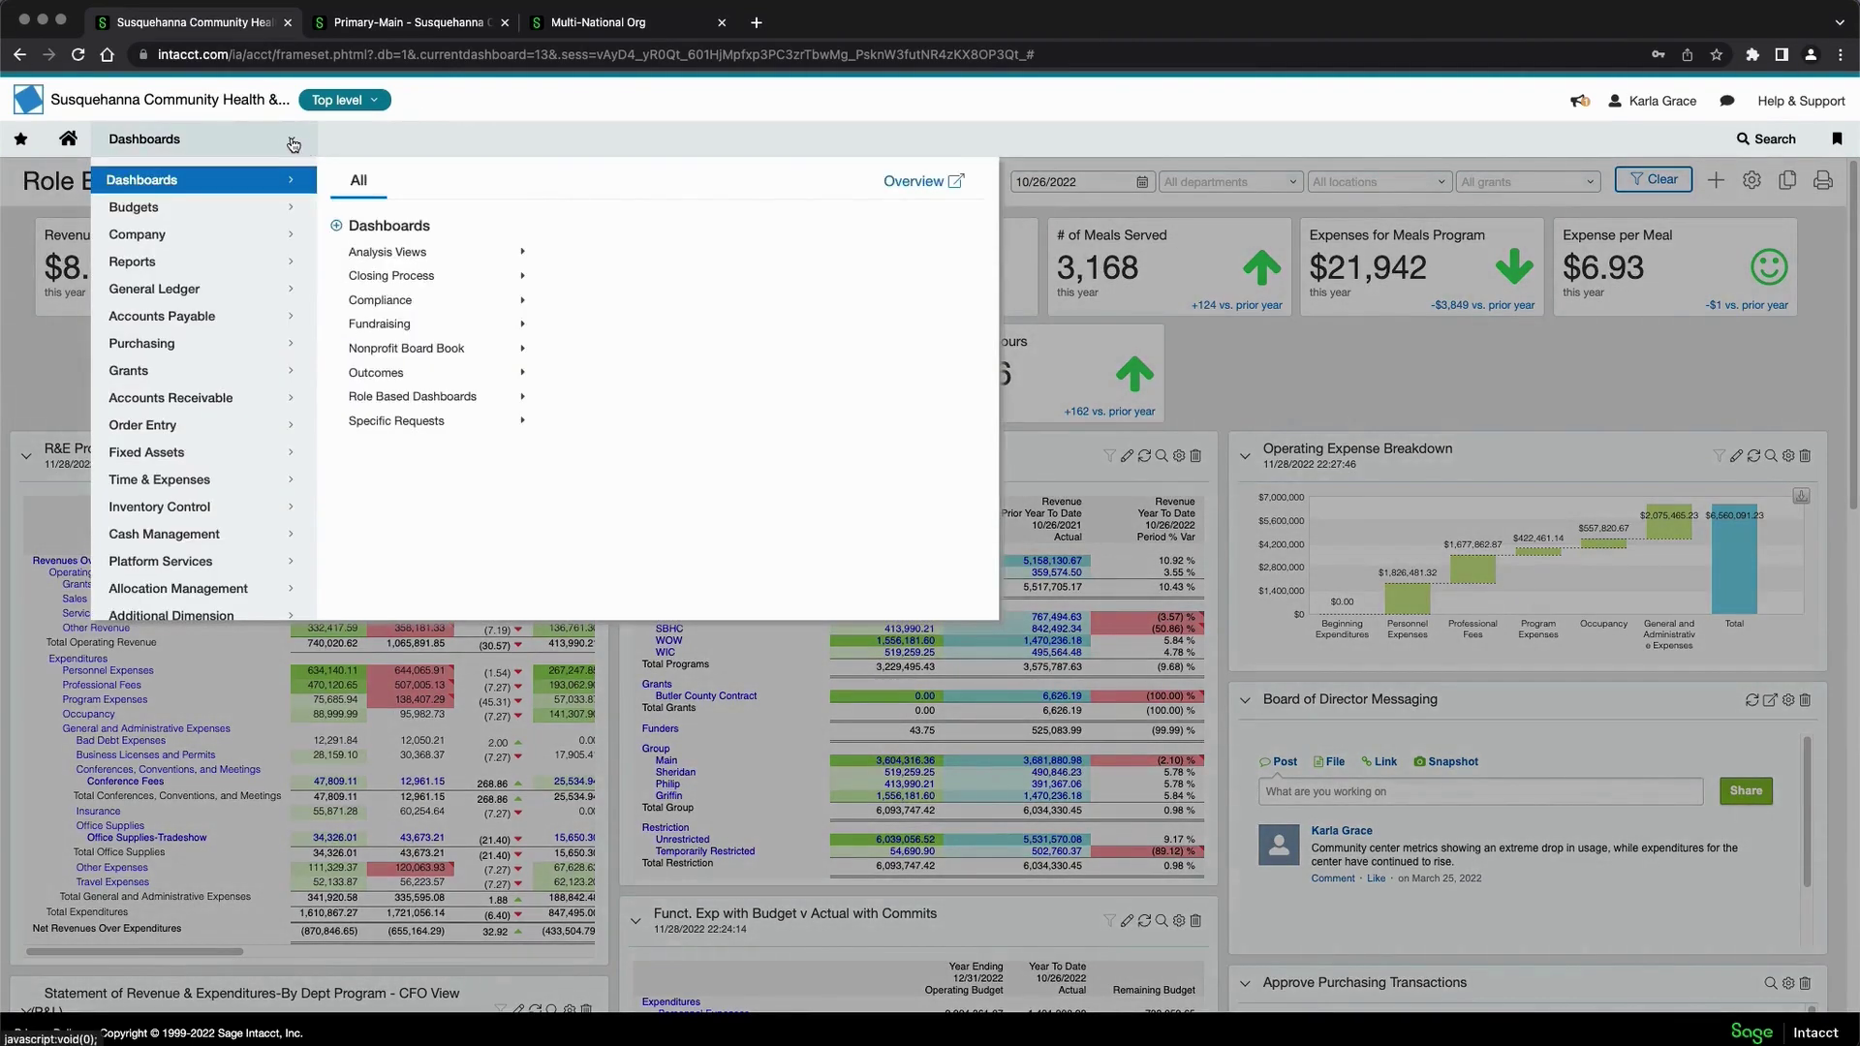
mouse_move(189, 292)
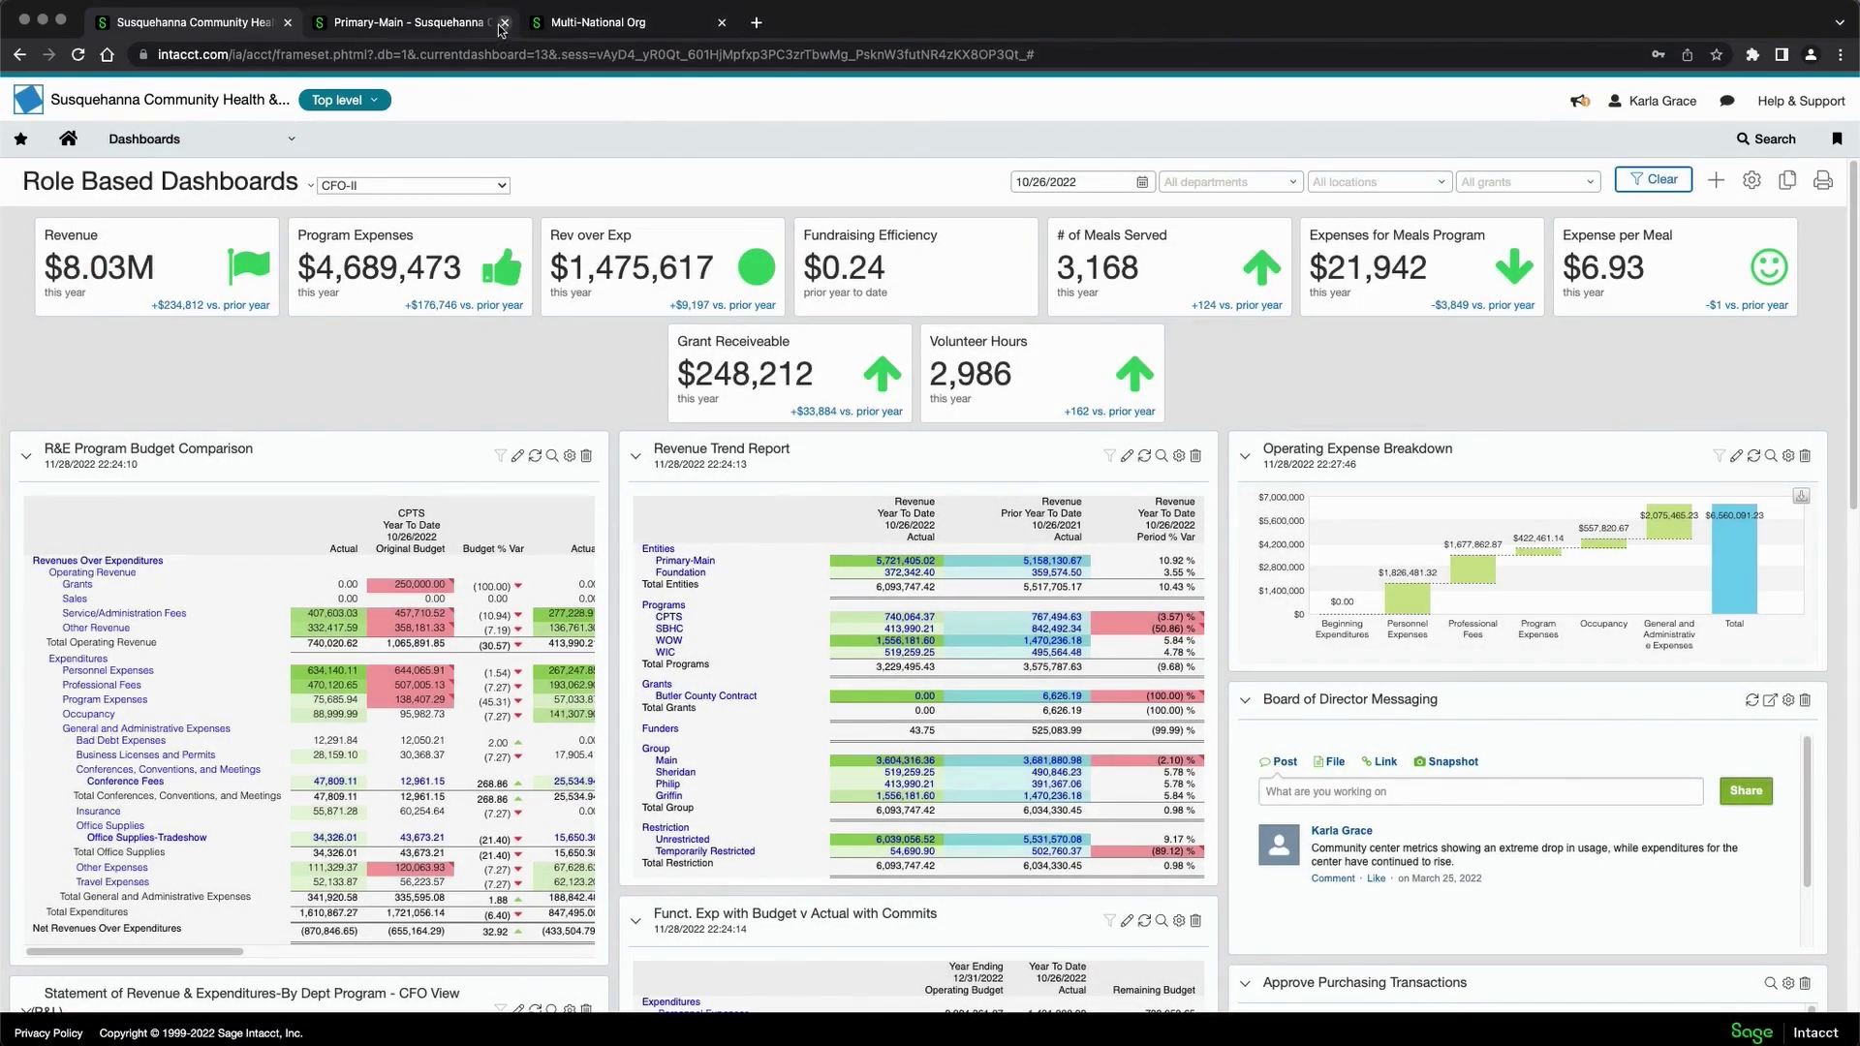
- Switch to the Multi-National Org company and consolidate the USD book for Jan 2021 immediately, updating with net changes
left_click(577, 29)
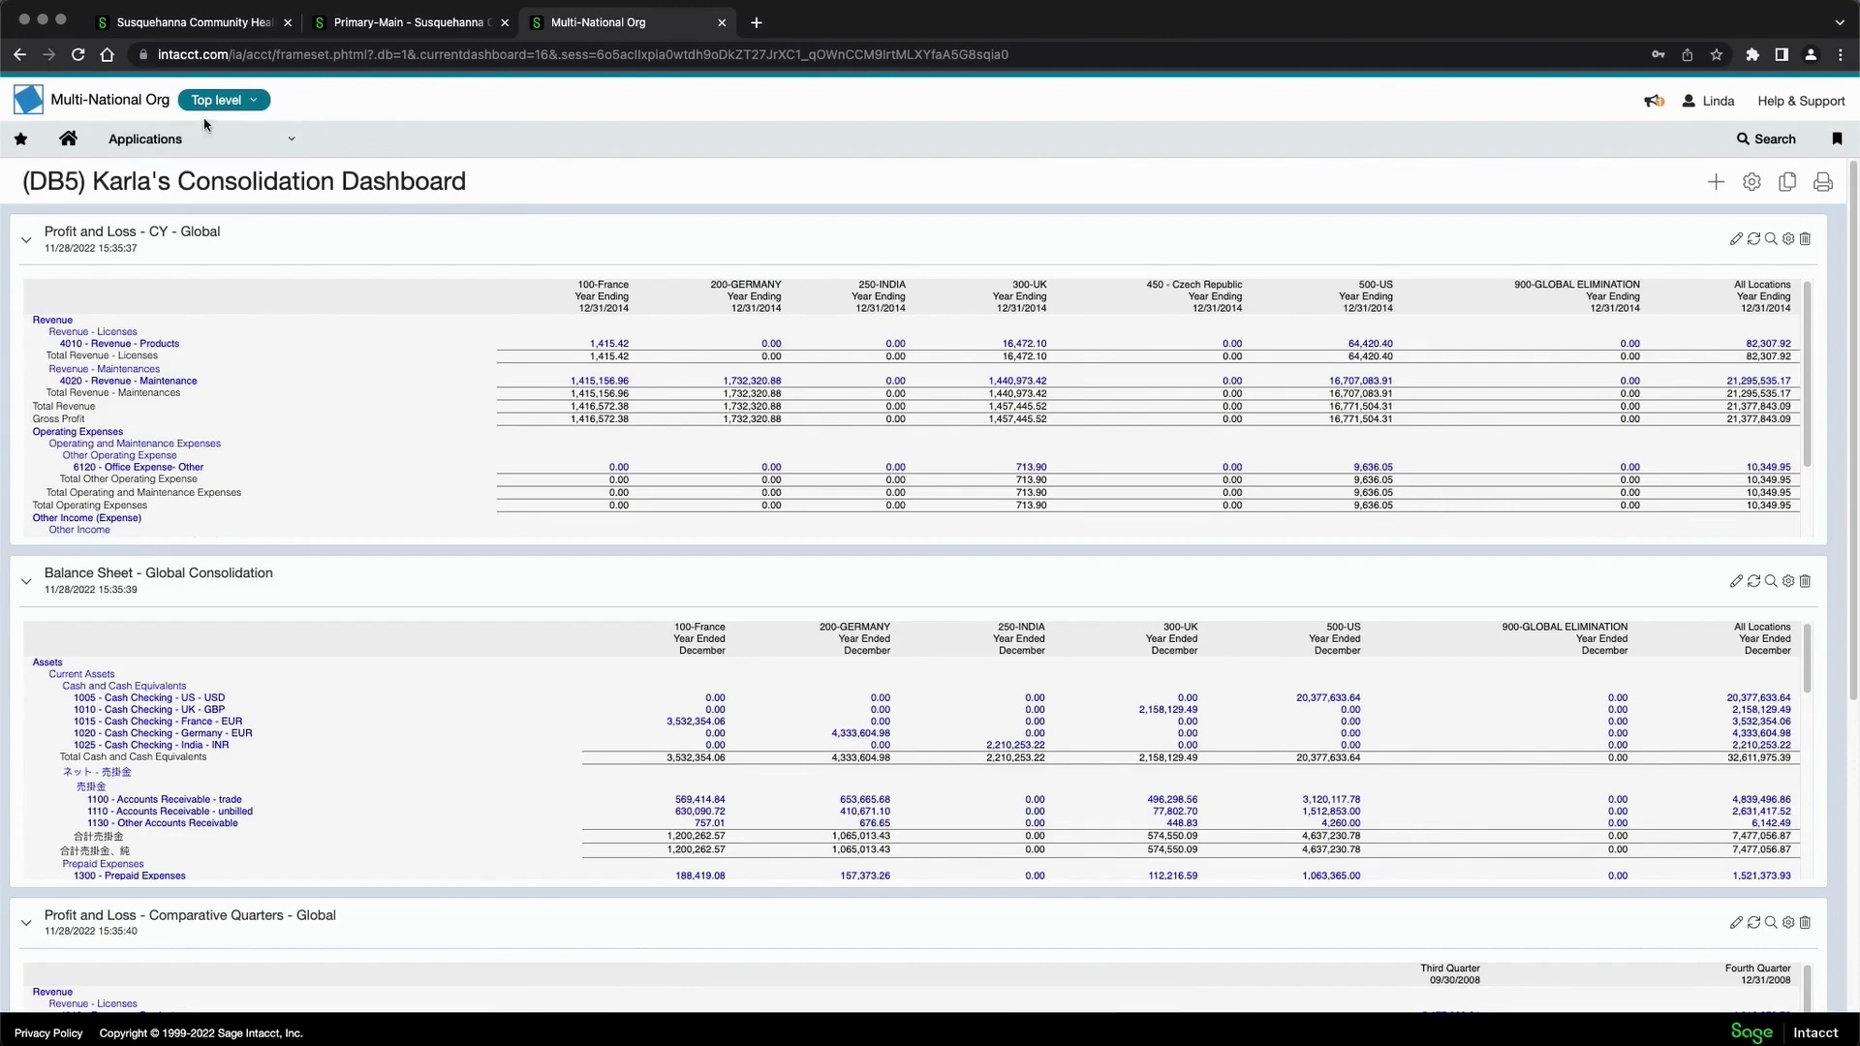
left_click(216, 144)
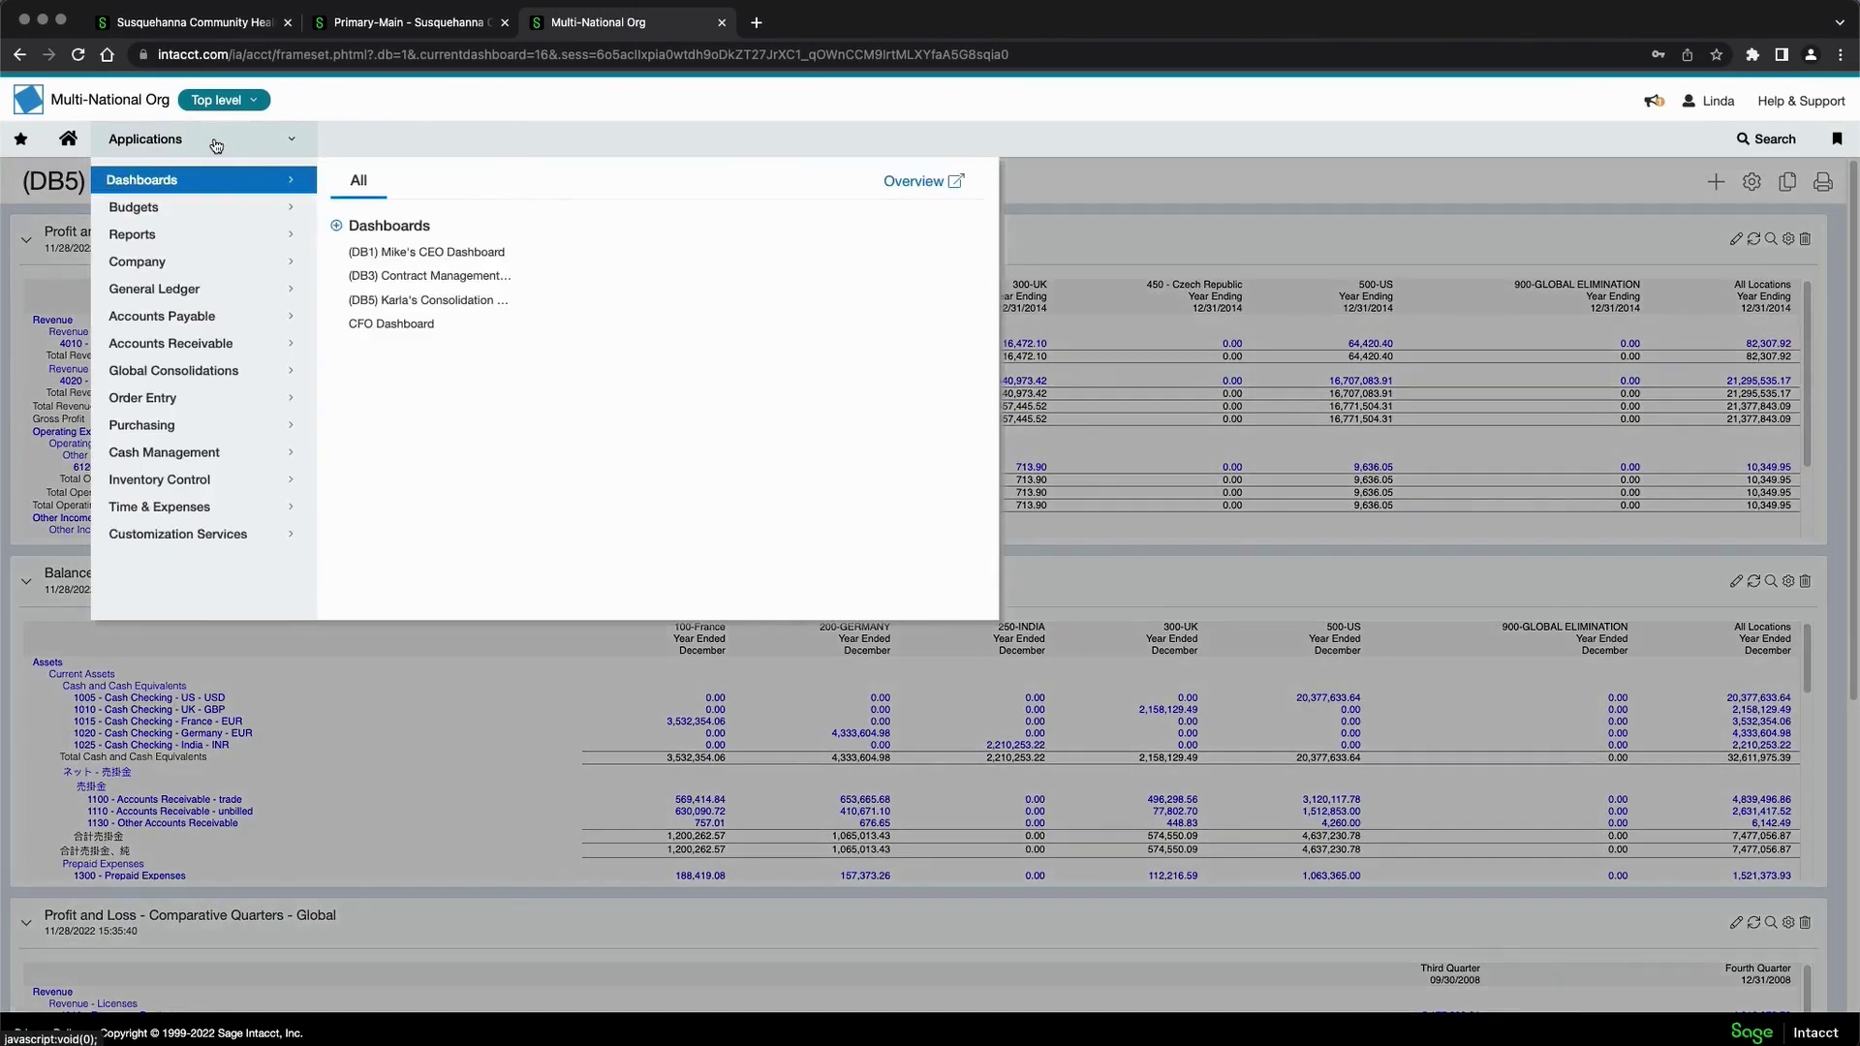
left_click(222, 376)
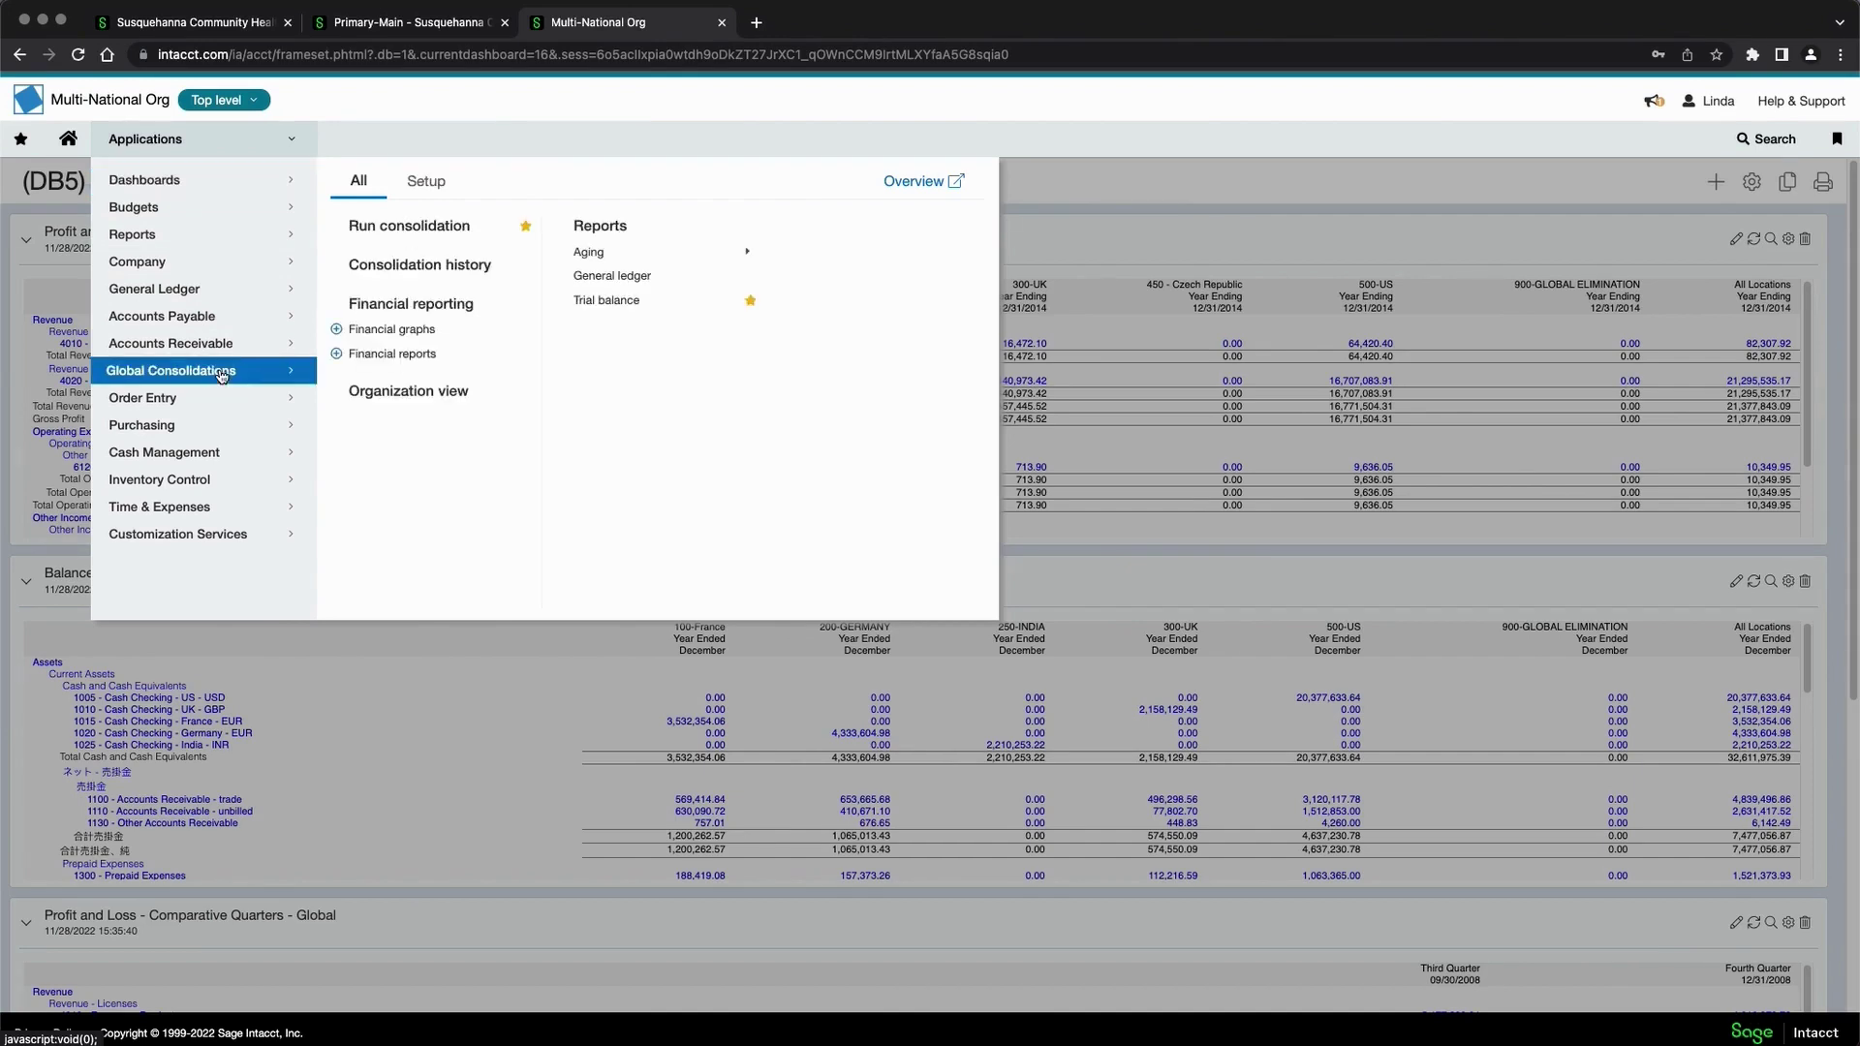
left_click(409, 226)
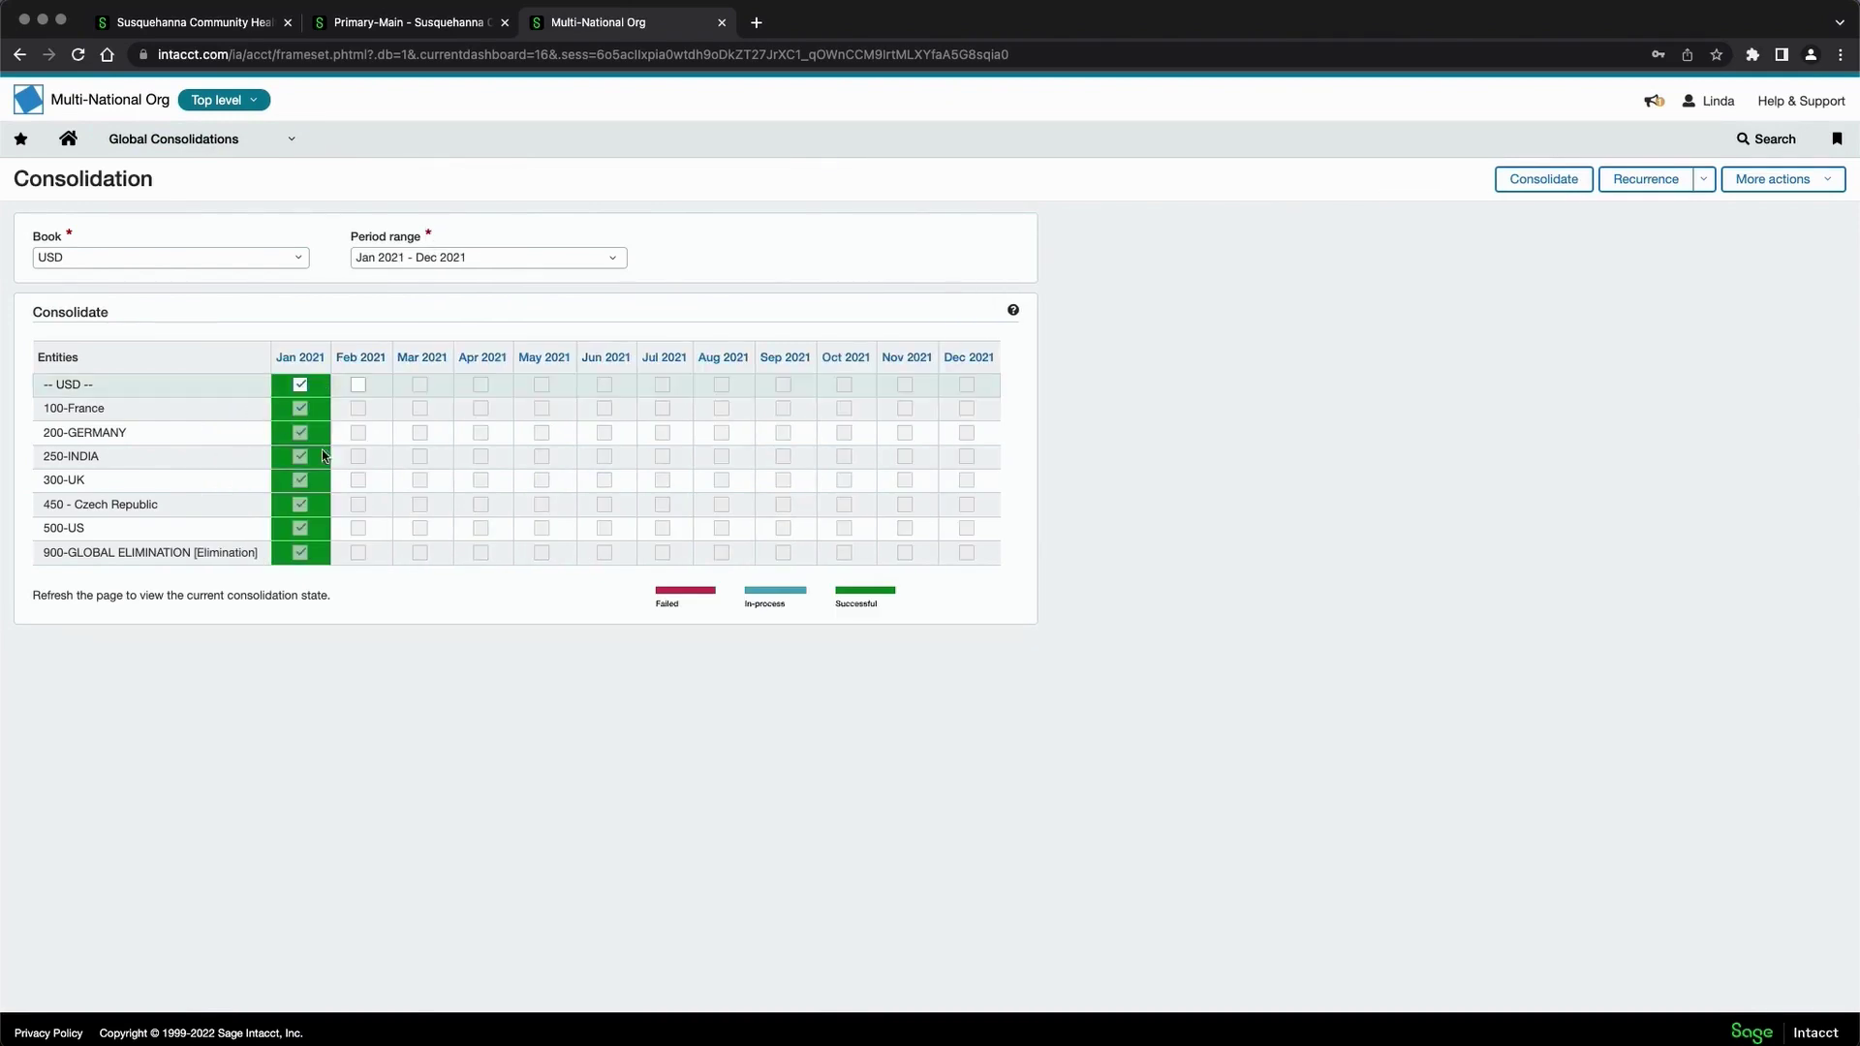
left_click(1544, 186)
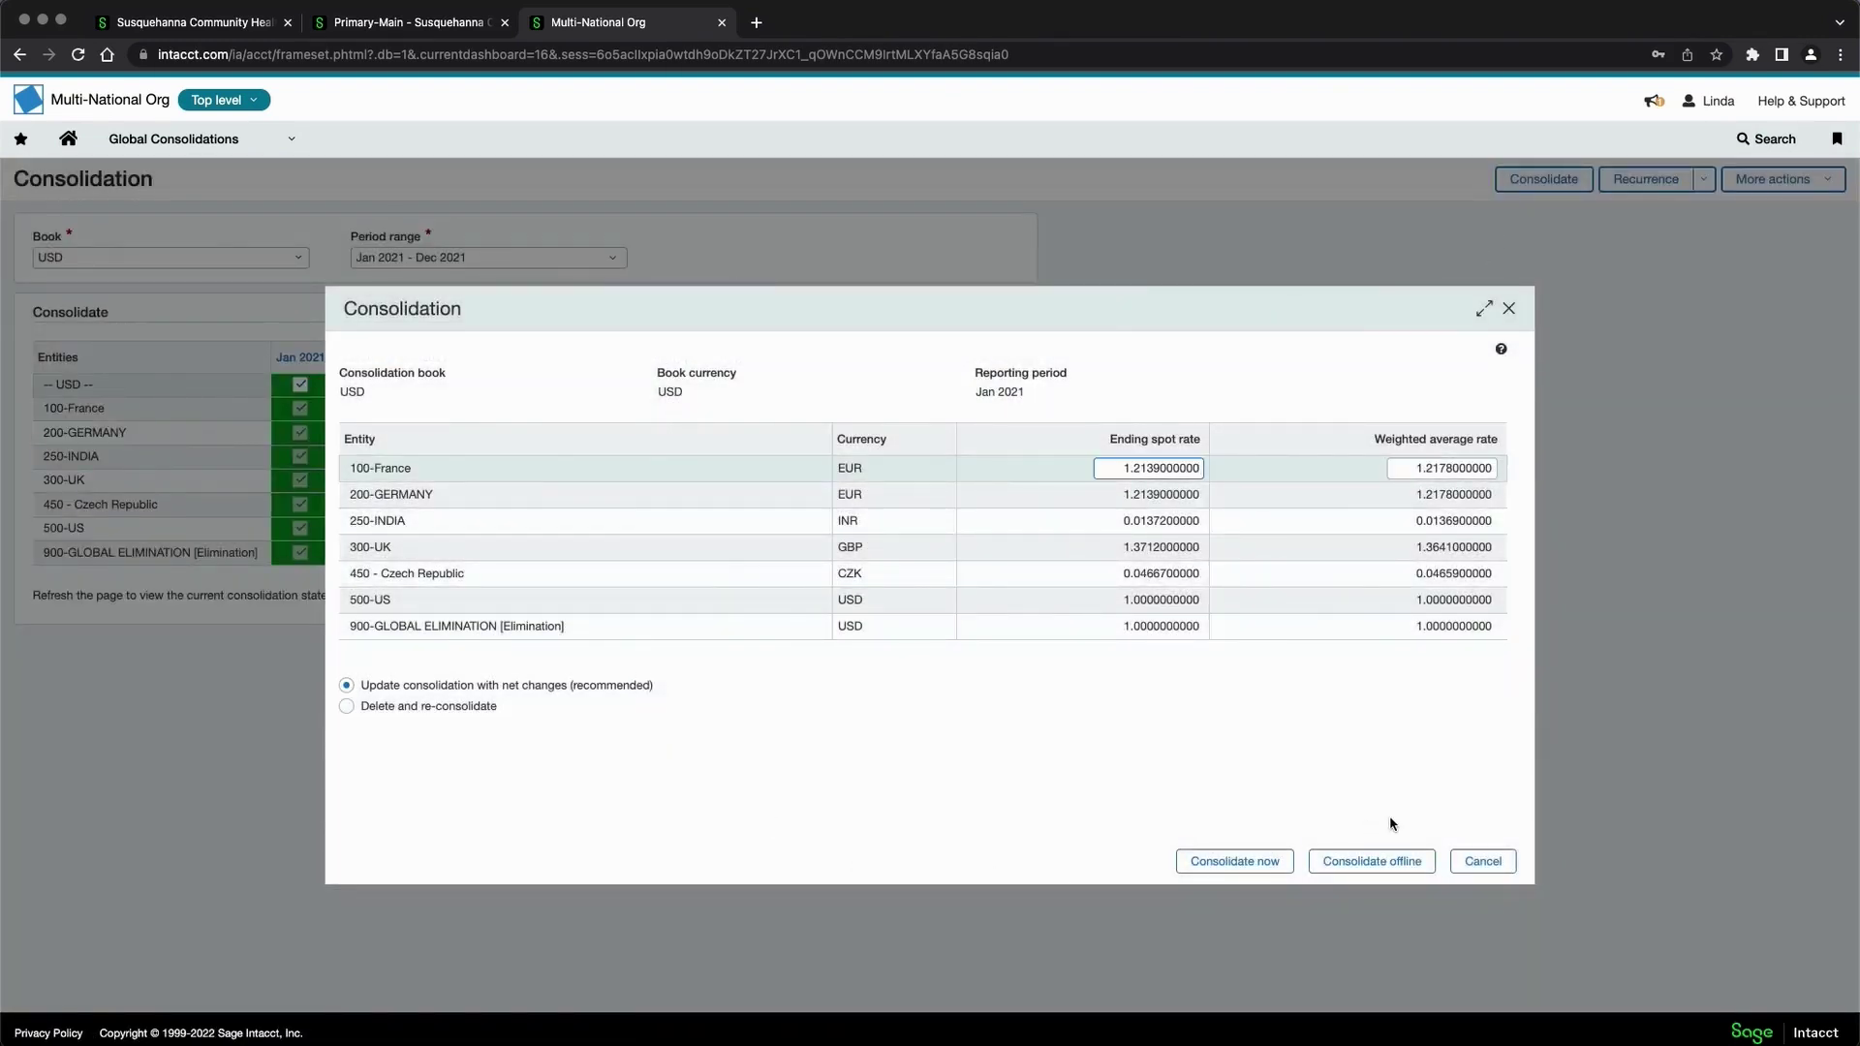
left_click(1270, 865)
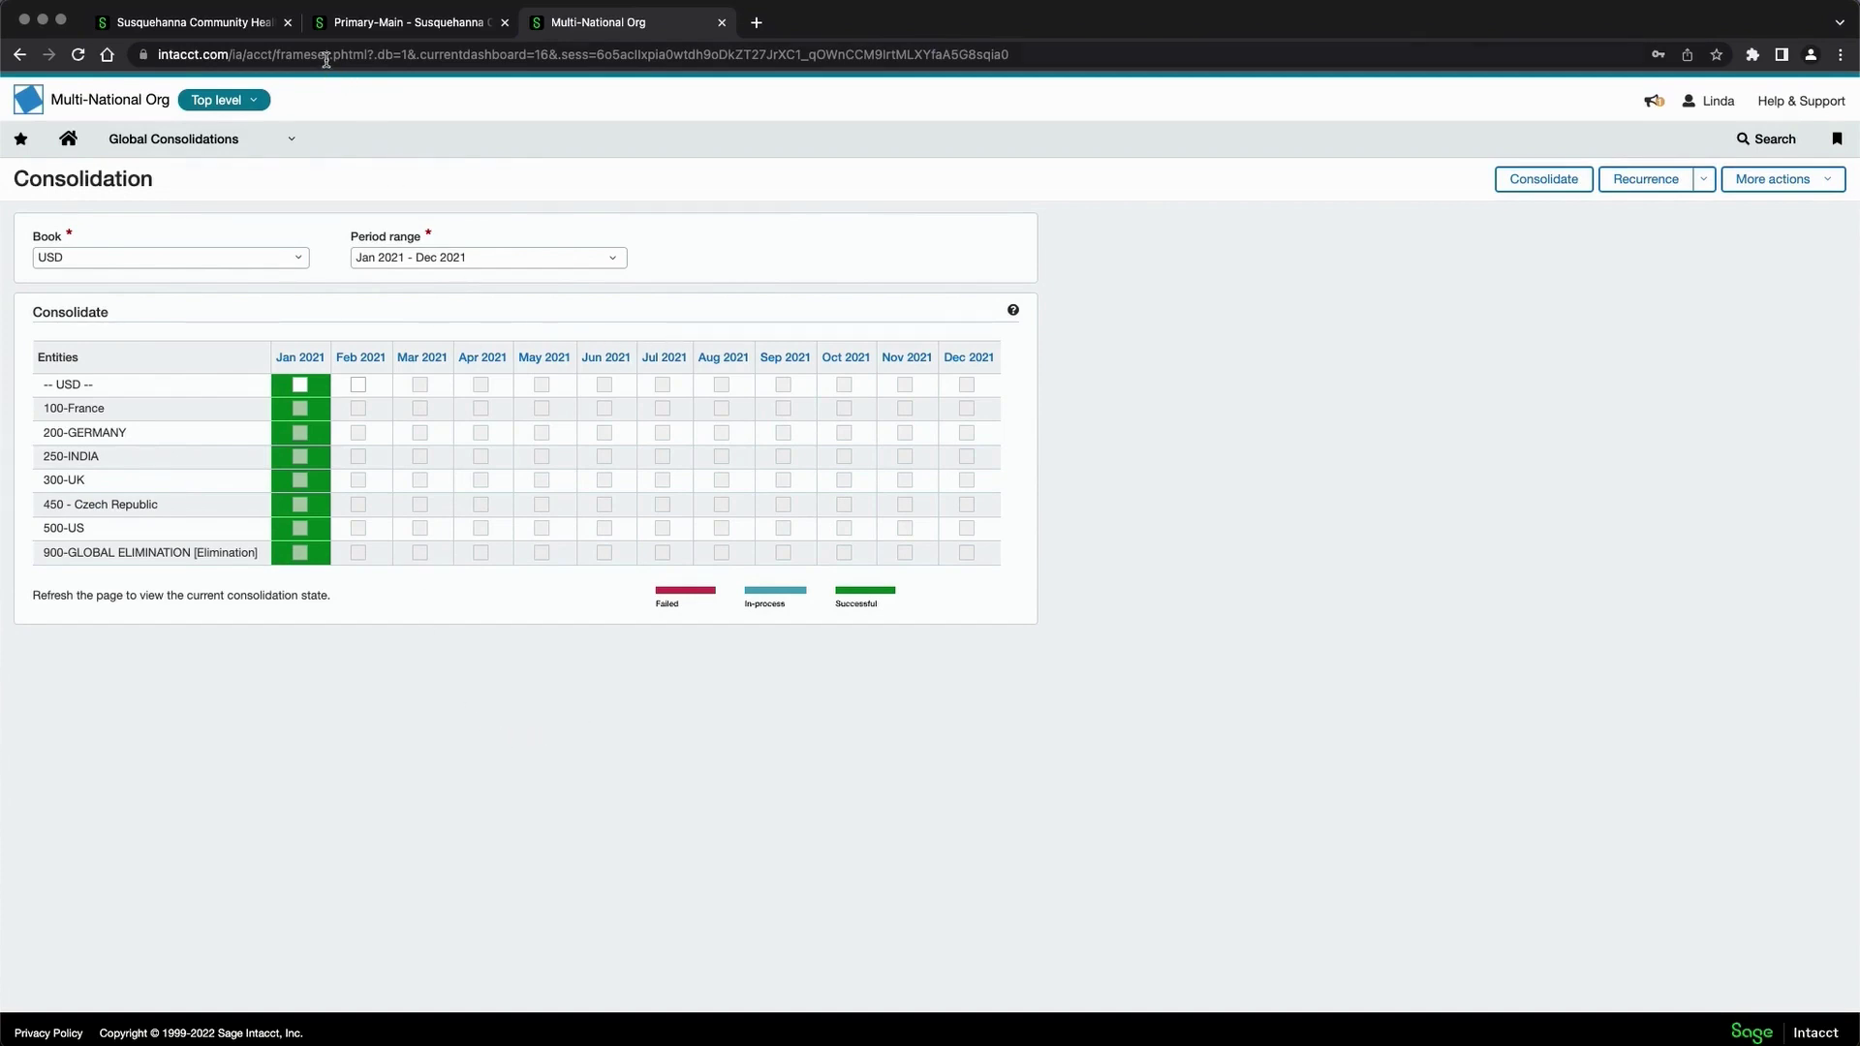
- Switch back to the top-level Susquehanna company and open the Users list from Company administration
left_click(248, 30)
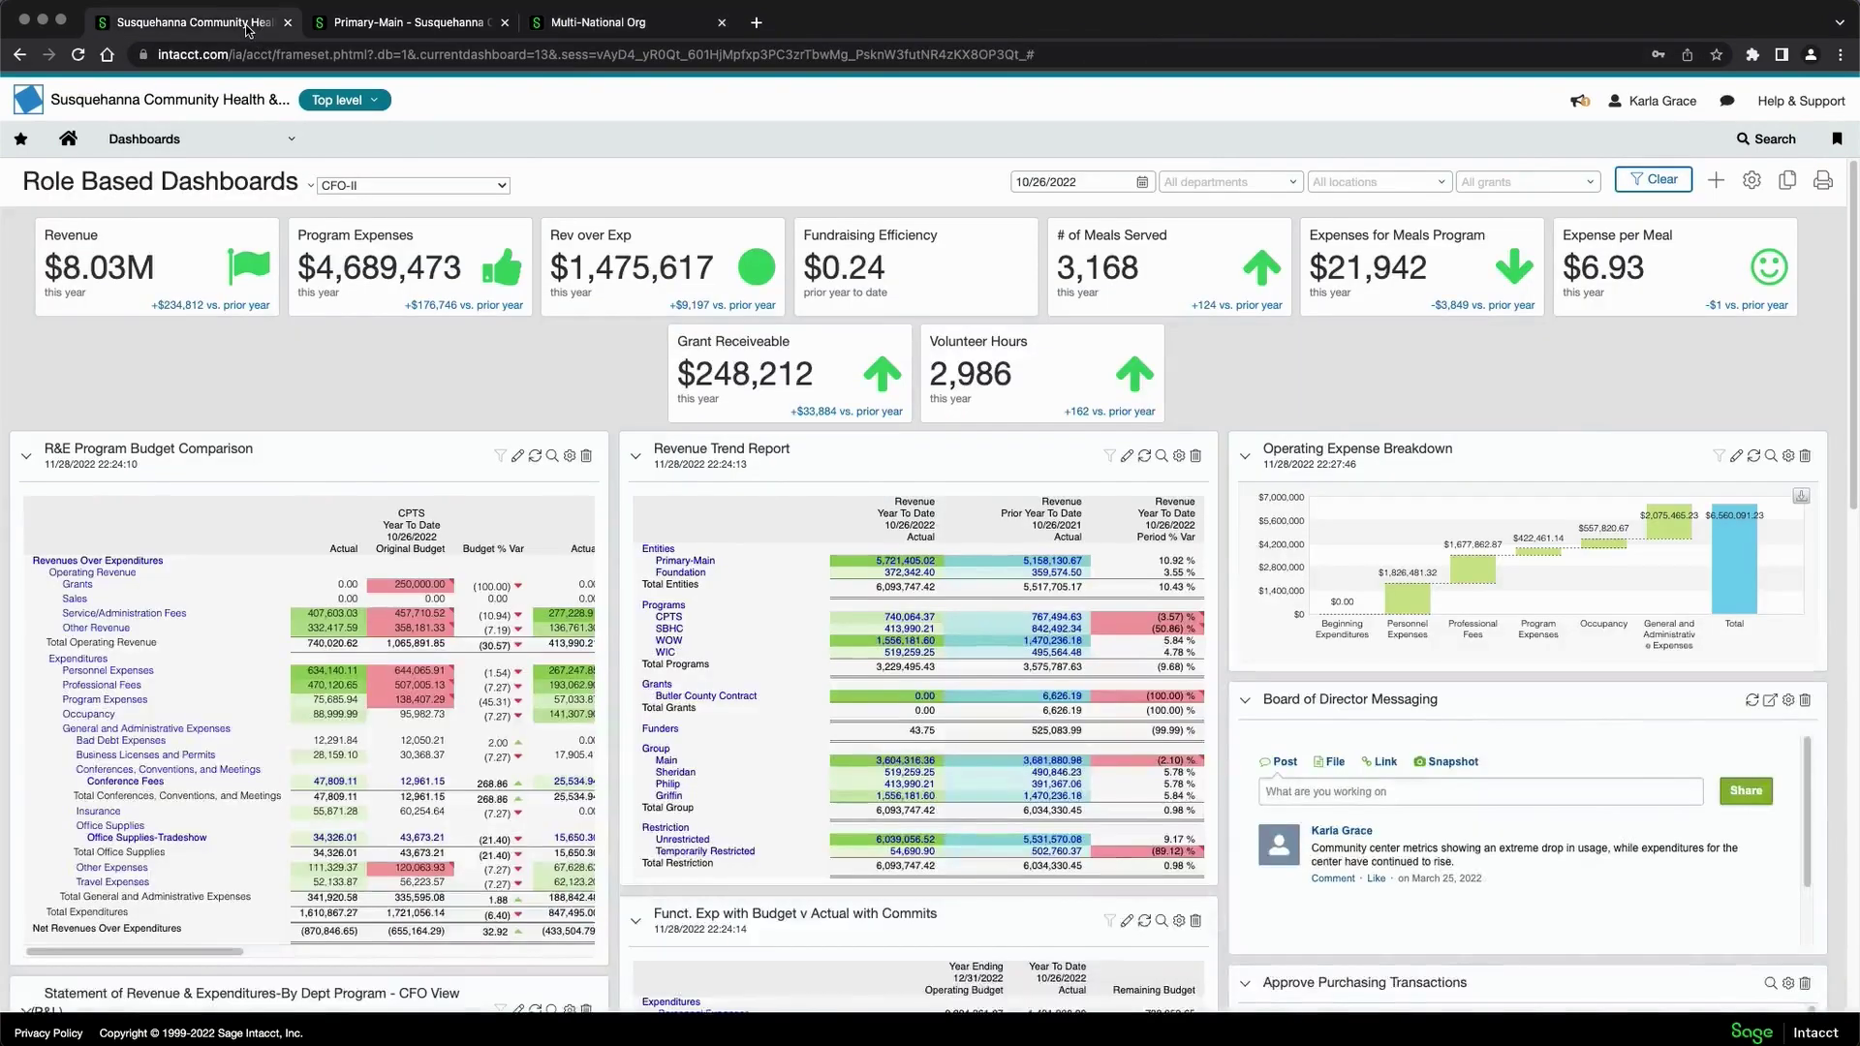
left_click(227, 139)
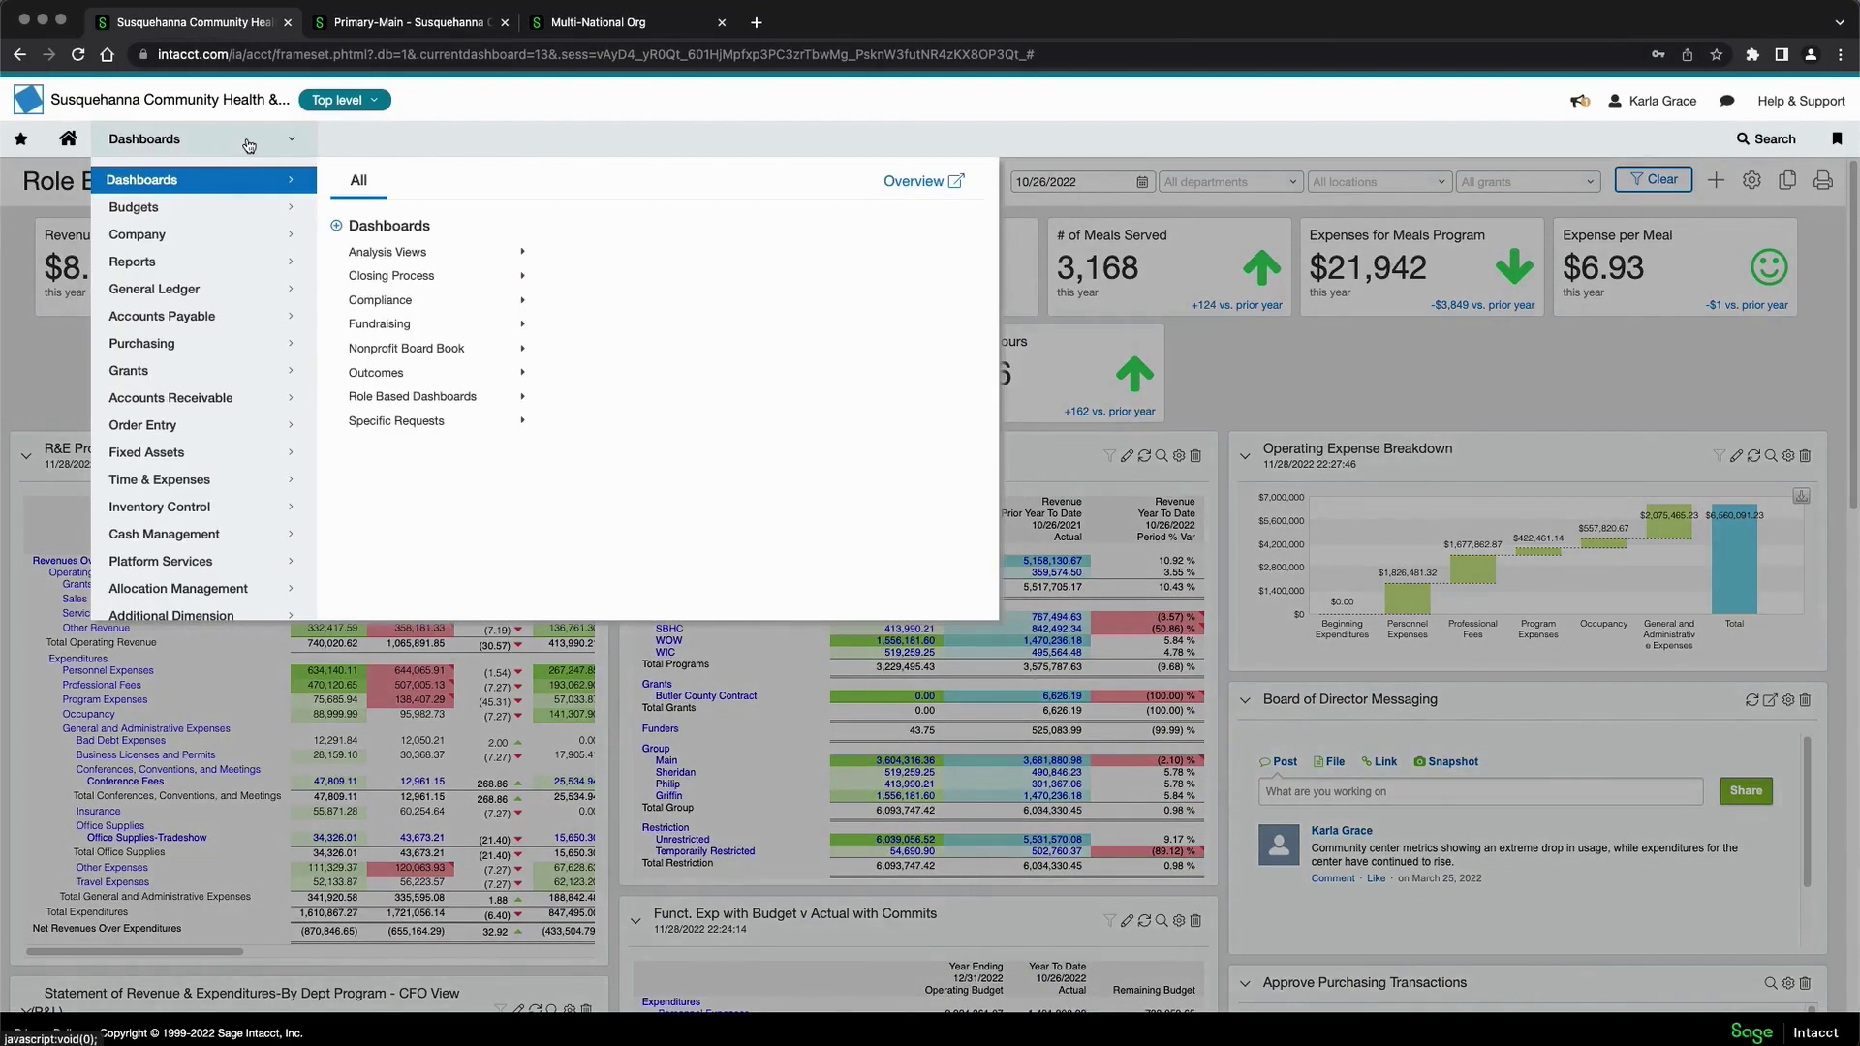
mouse_move(161, 243)
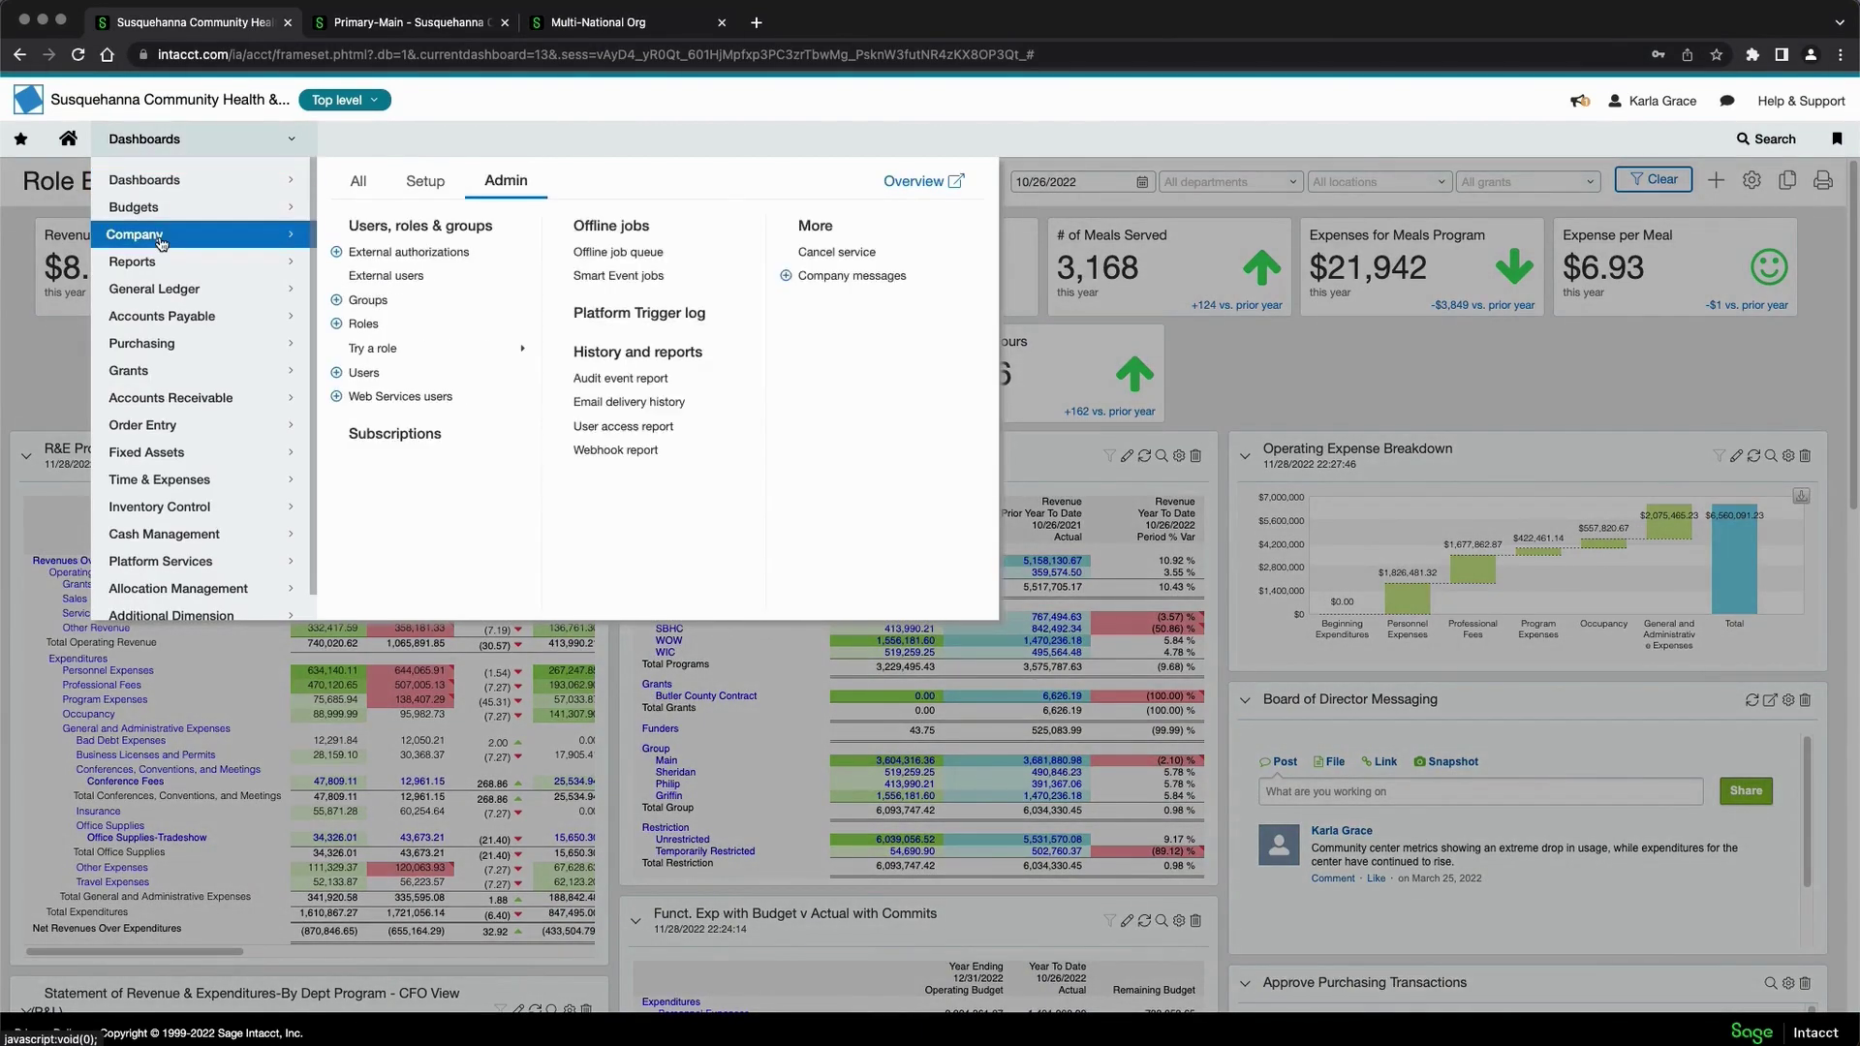
left_click(364, 375)
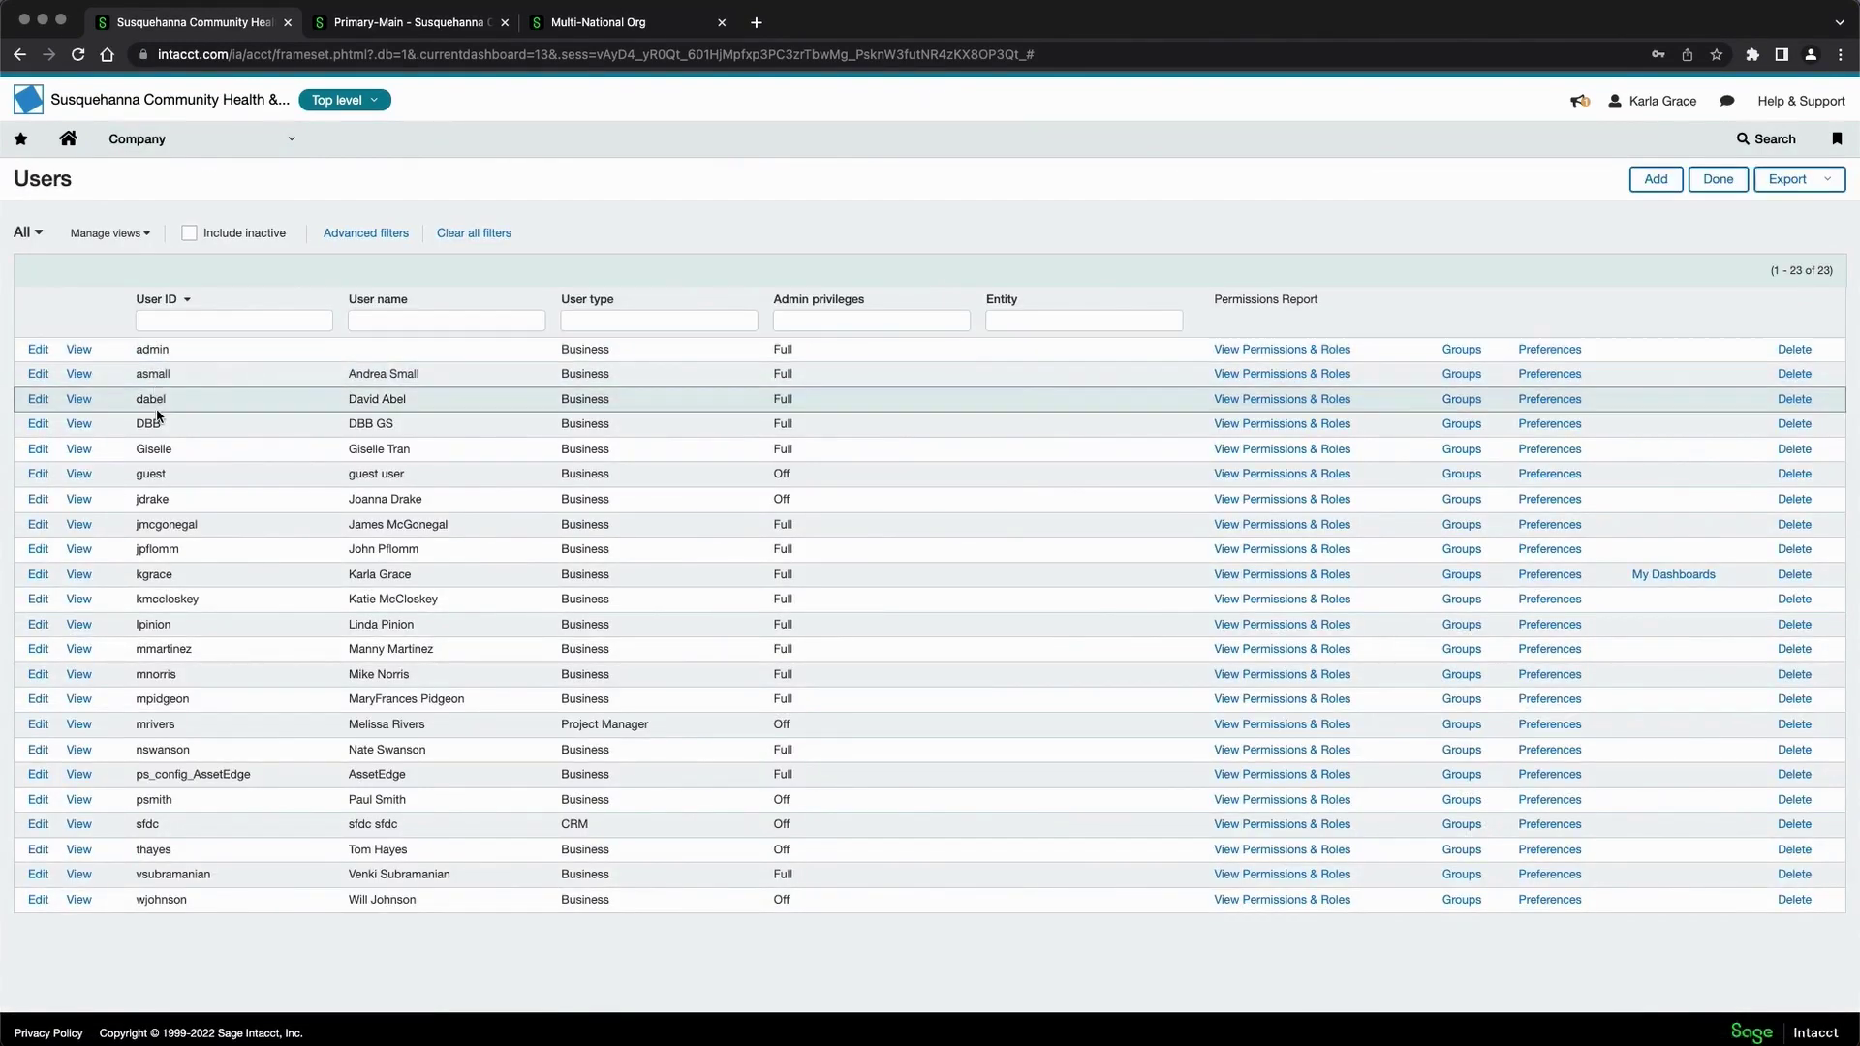
- Open the third listed user's record for editing and review its user entities and roles information
left_click(78, 400)
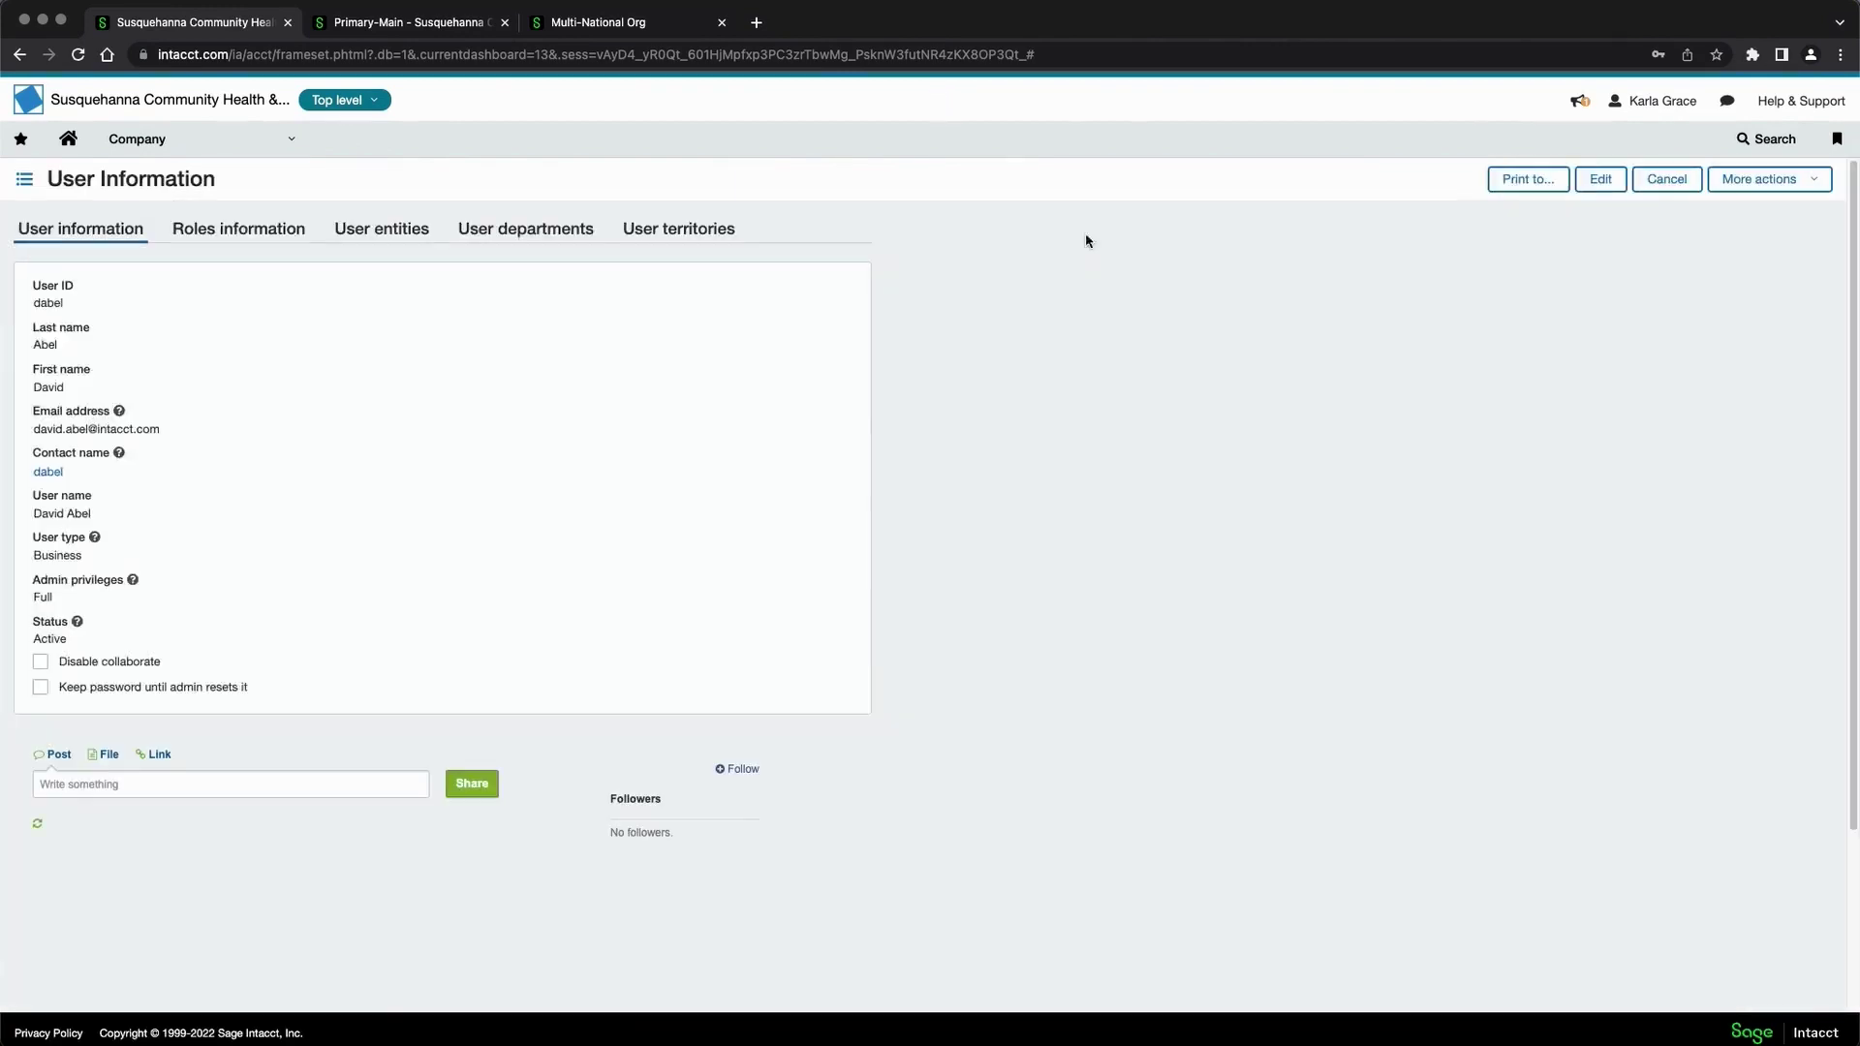
left_click(1601, 178)
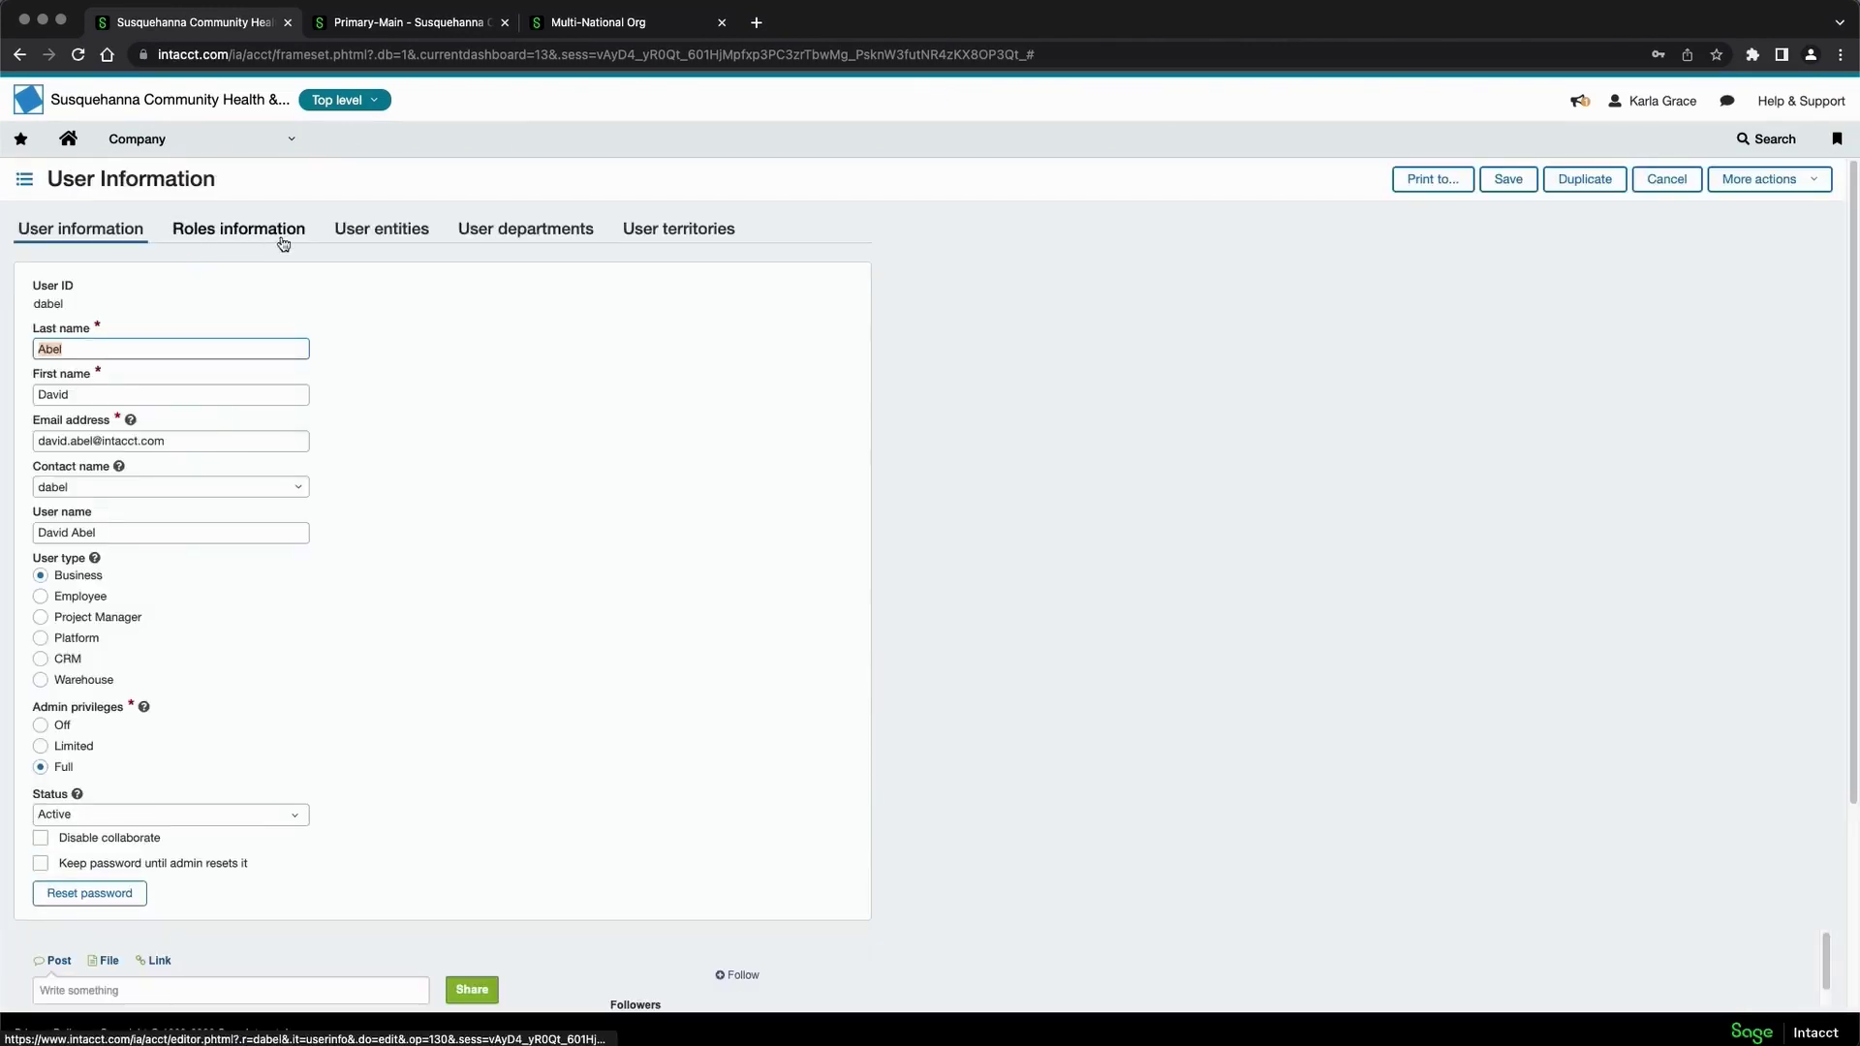
left_click(371, 233)
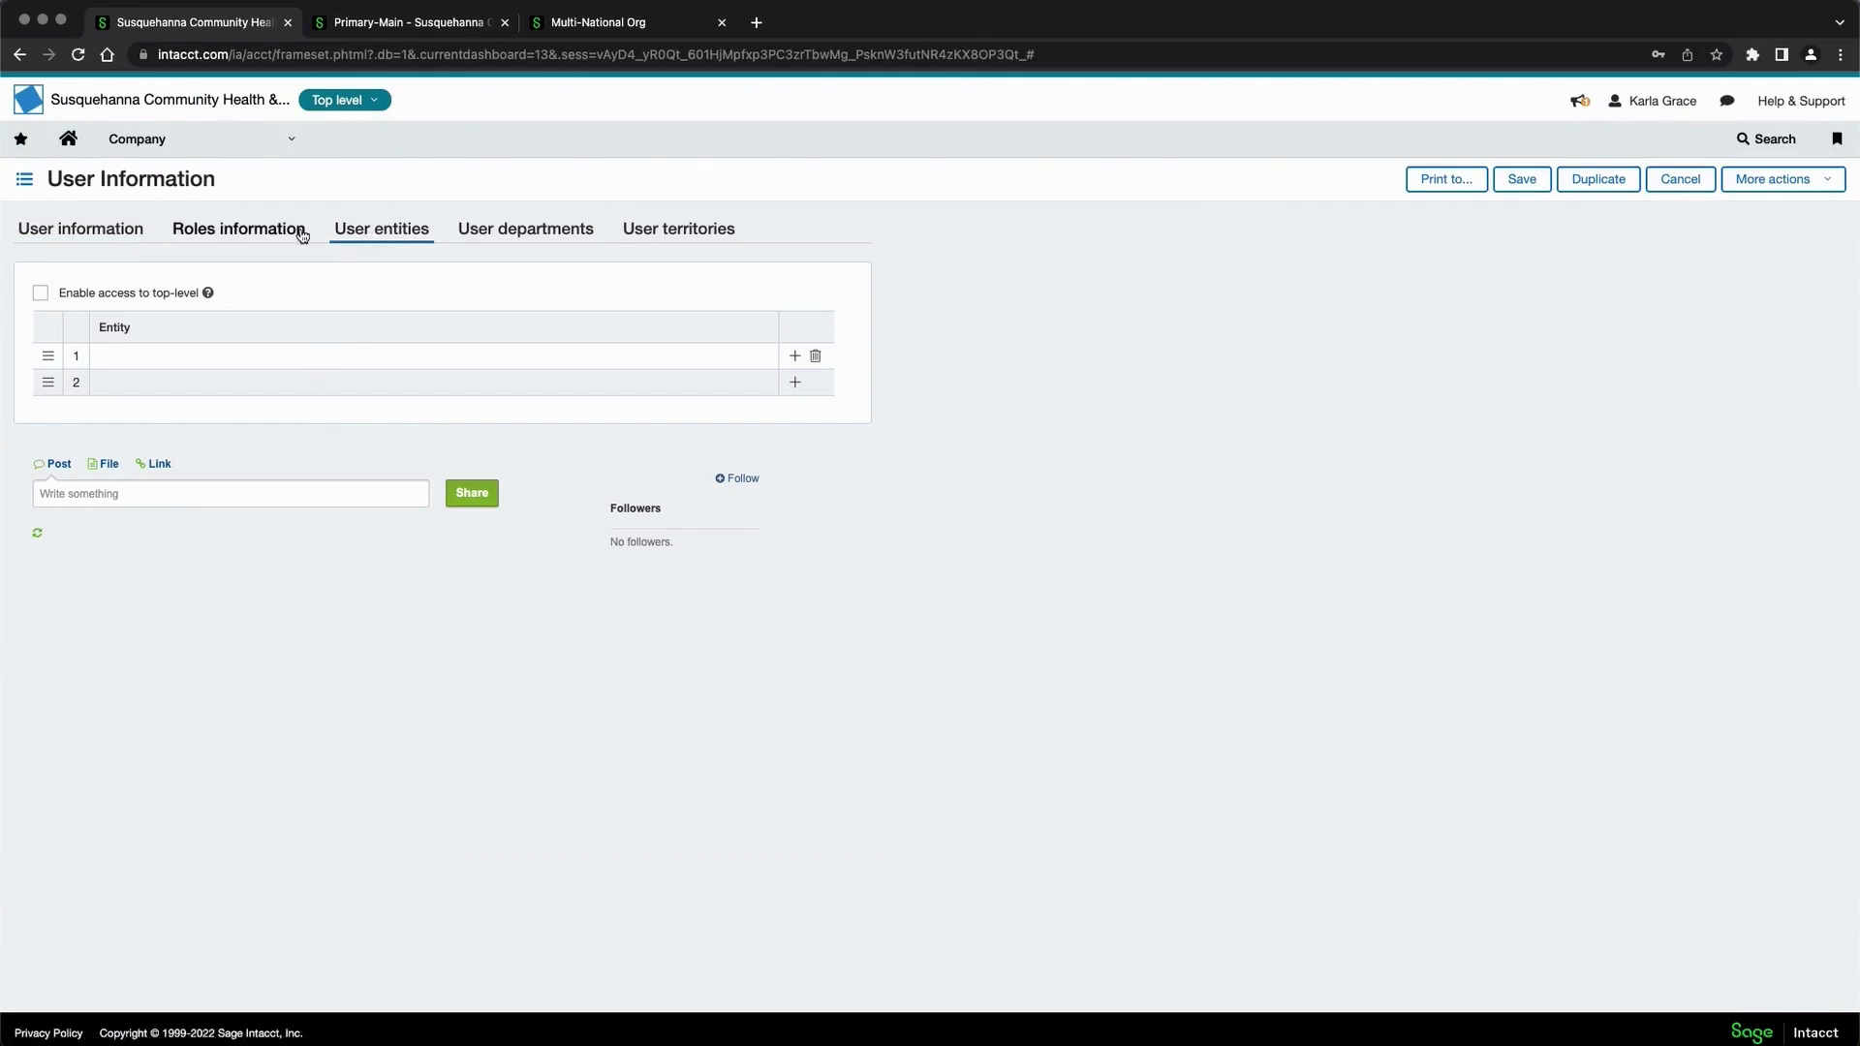
left_click(289, 230)
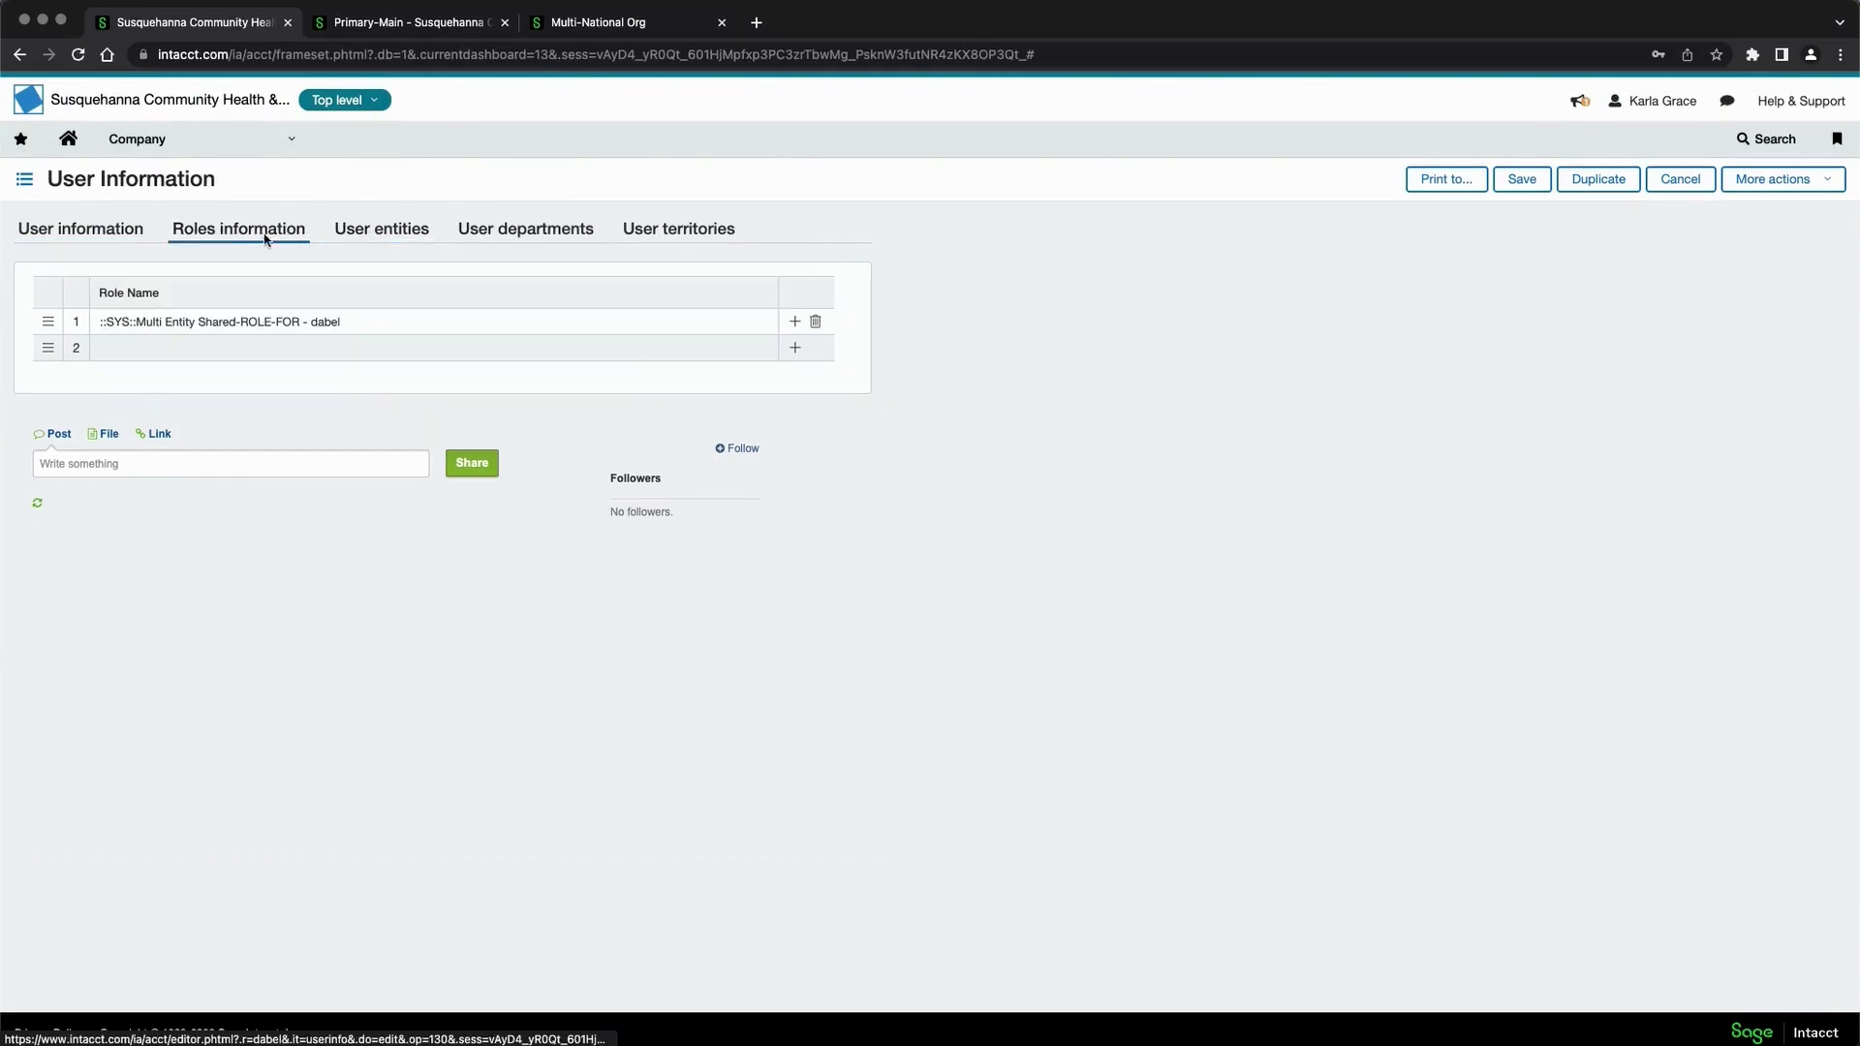
left_click(79, 229)
- Open the Roles list in Company administration and filter the role names by AP
left_click(249, 140)
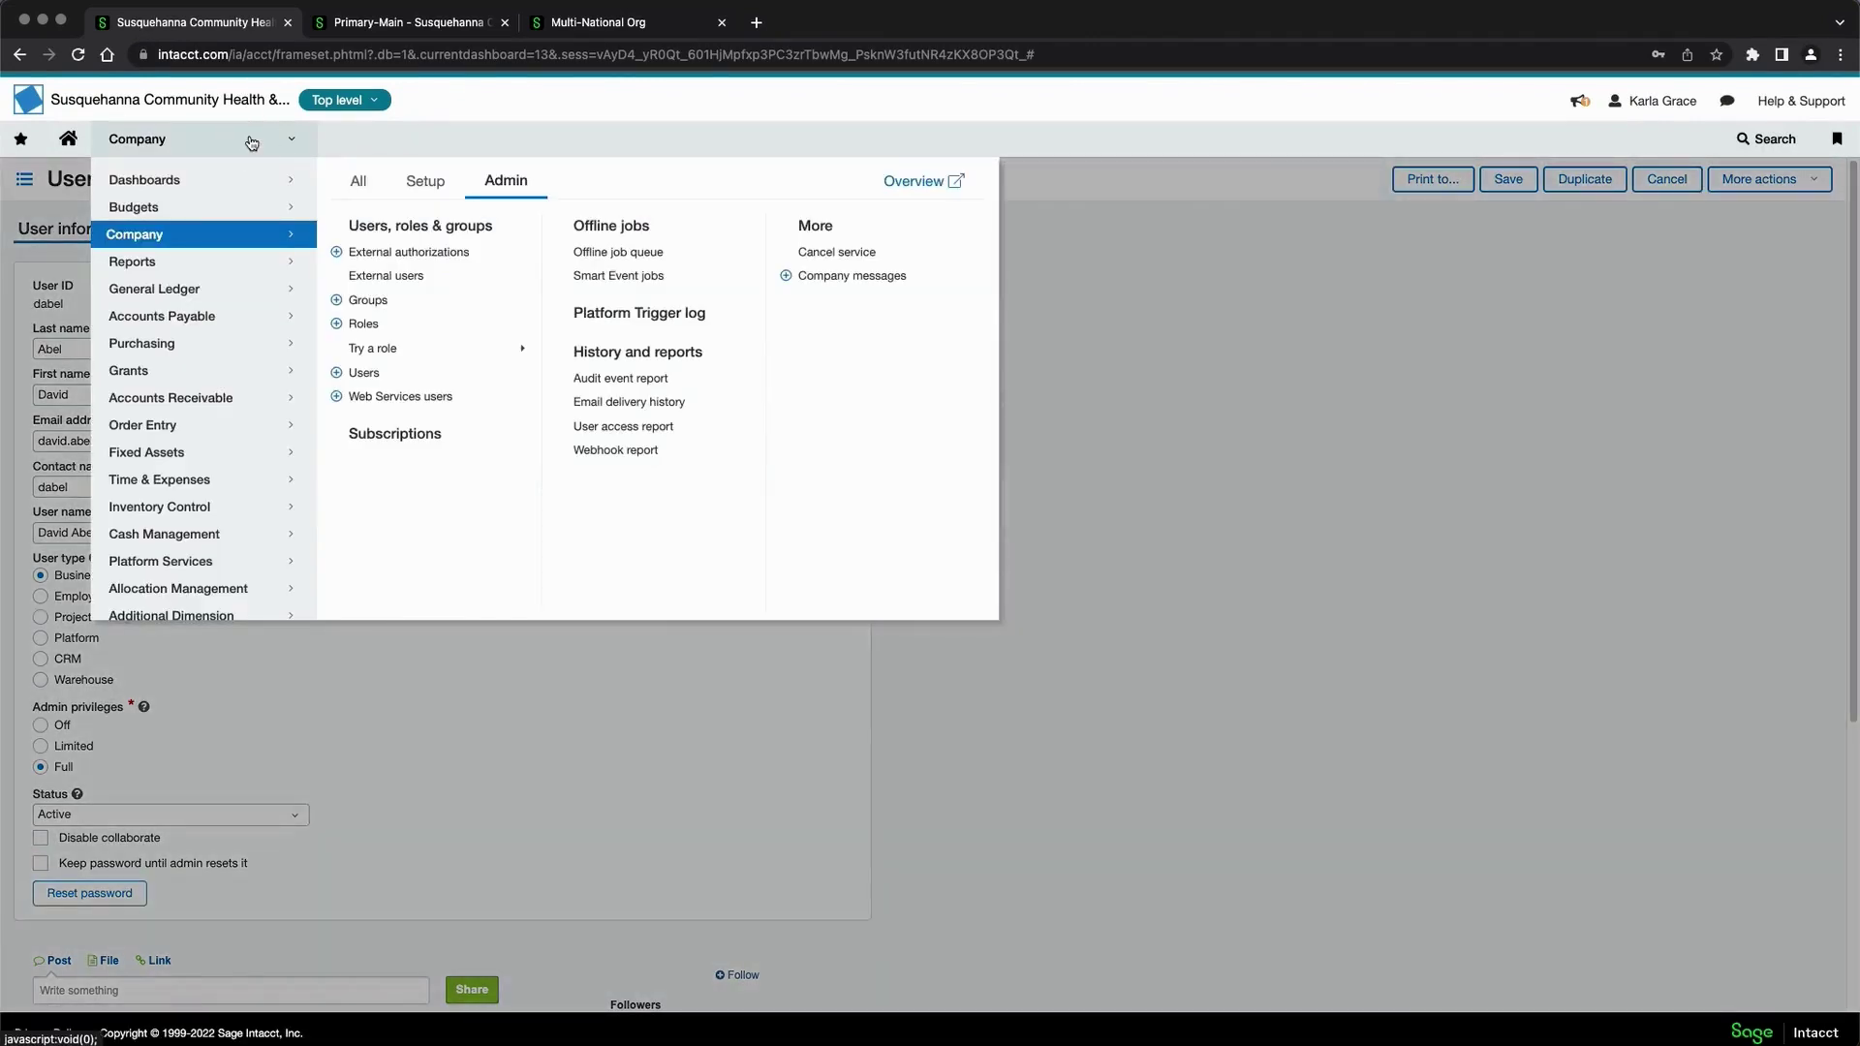
left_click(366, 325)
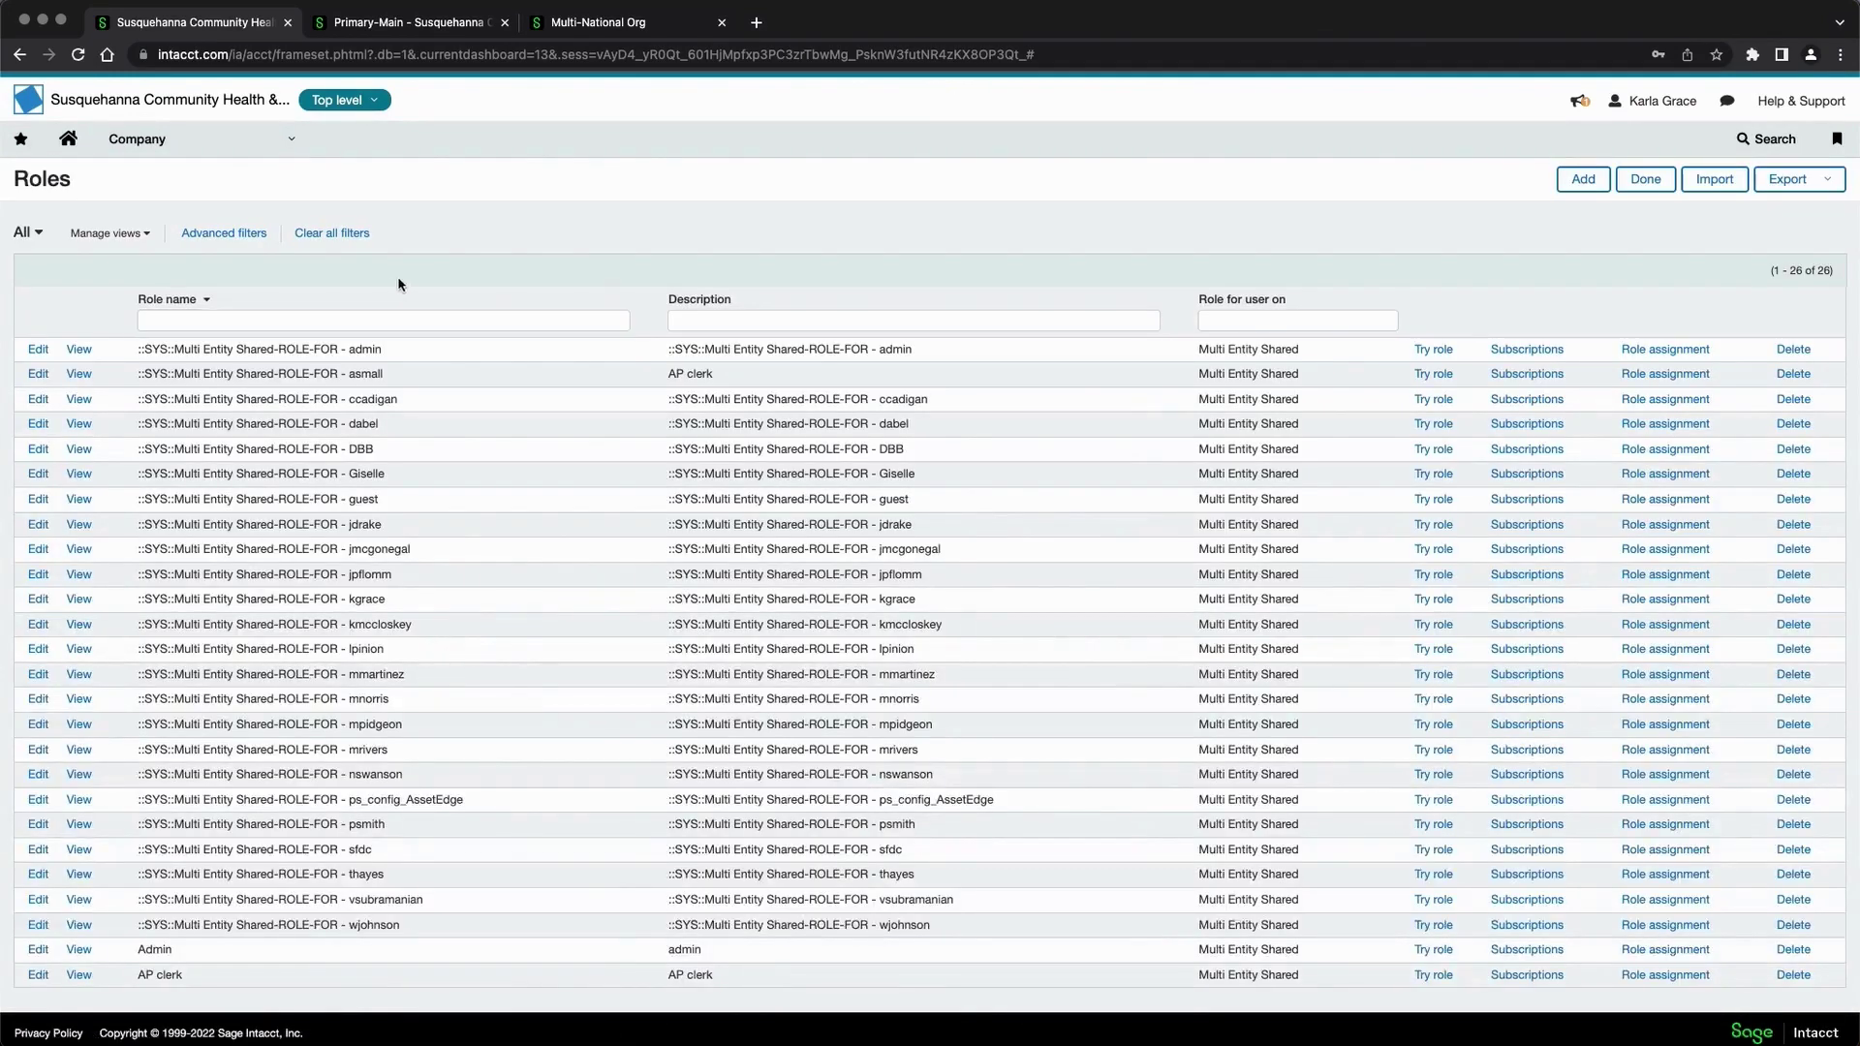
left_click(243, 318)
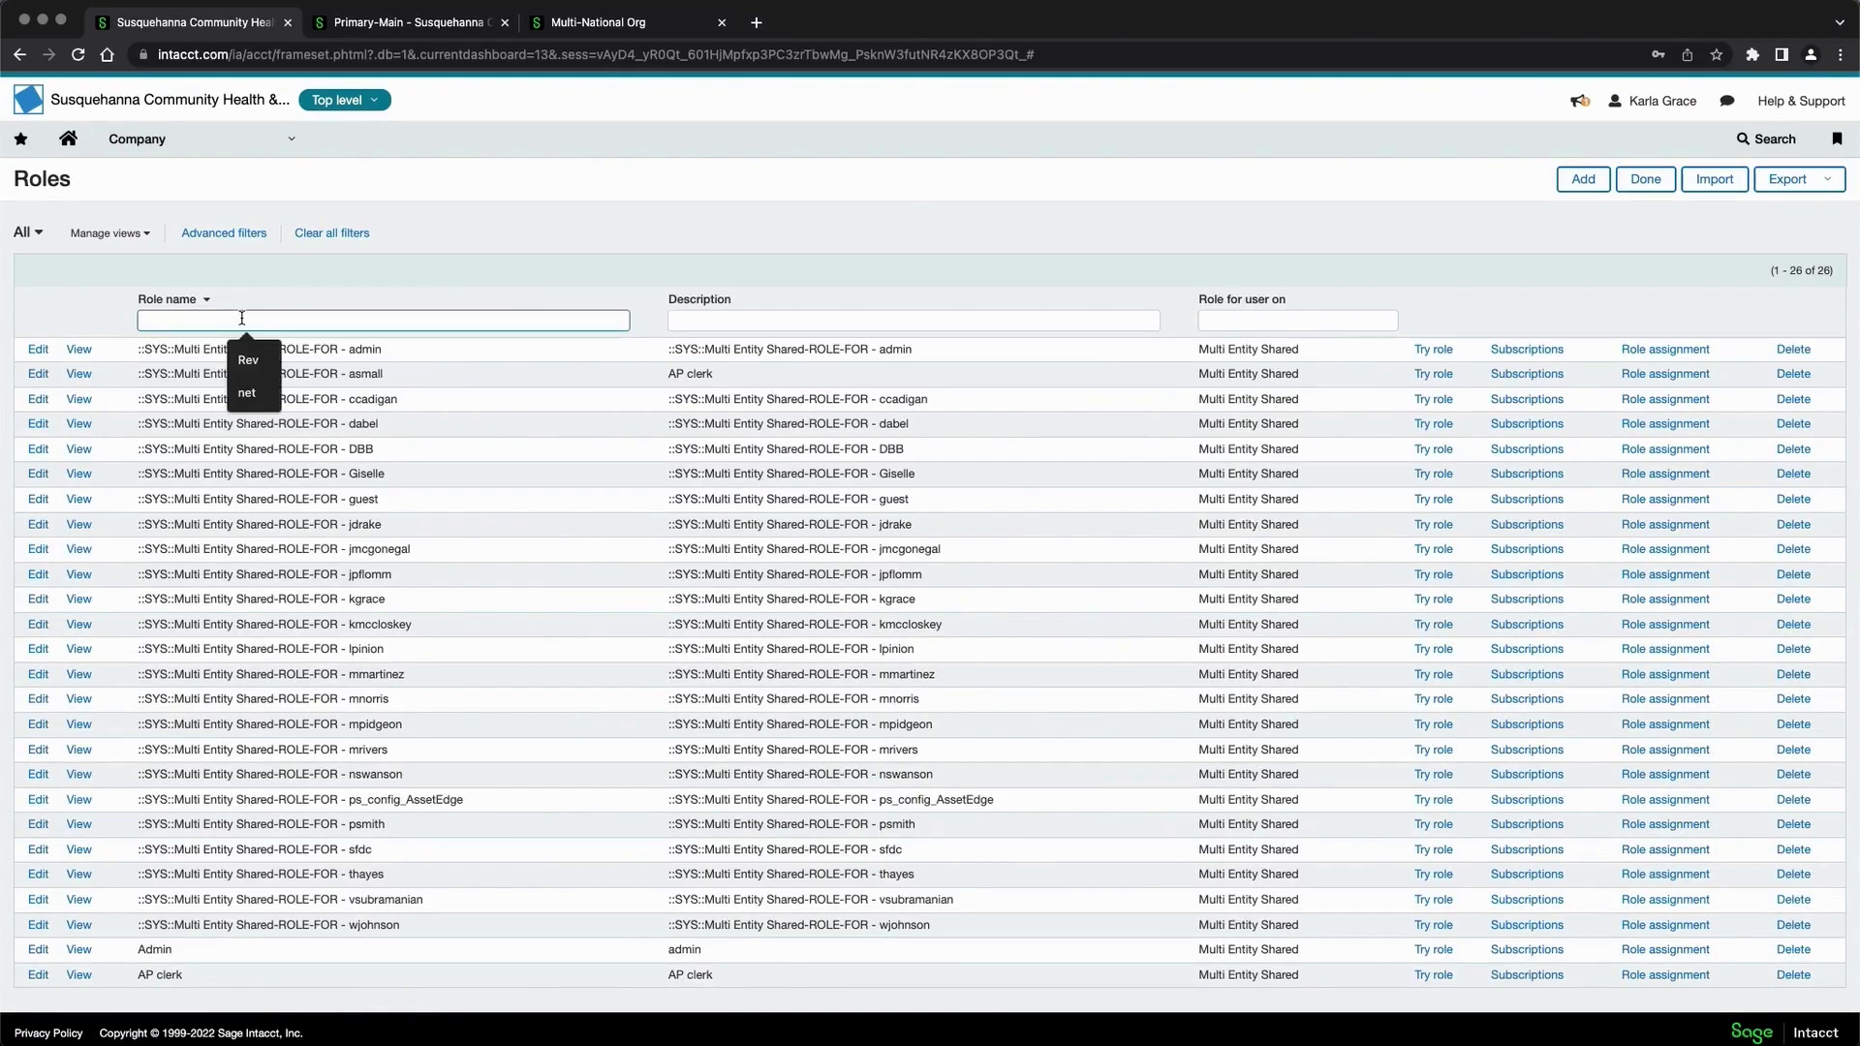
type("AP")
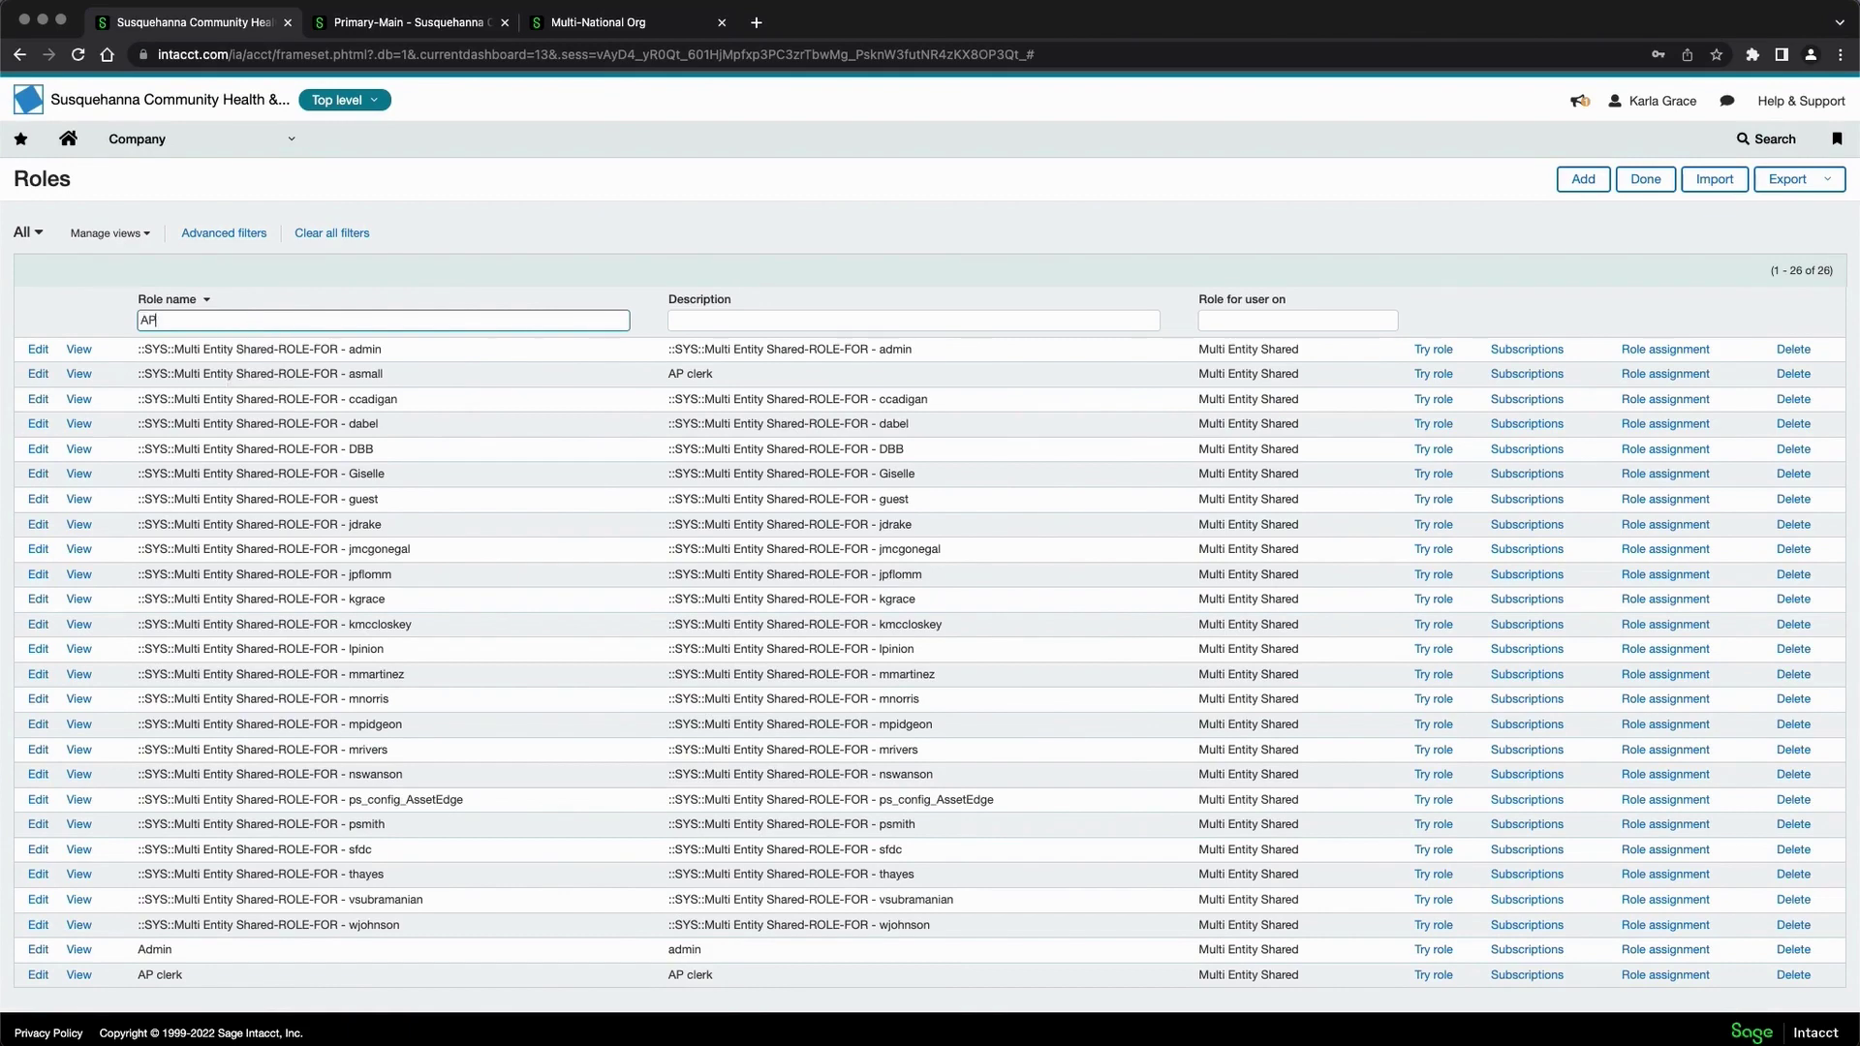
key("Return")
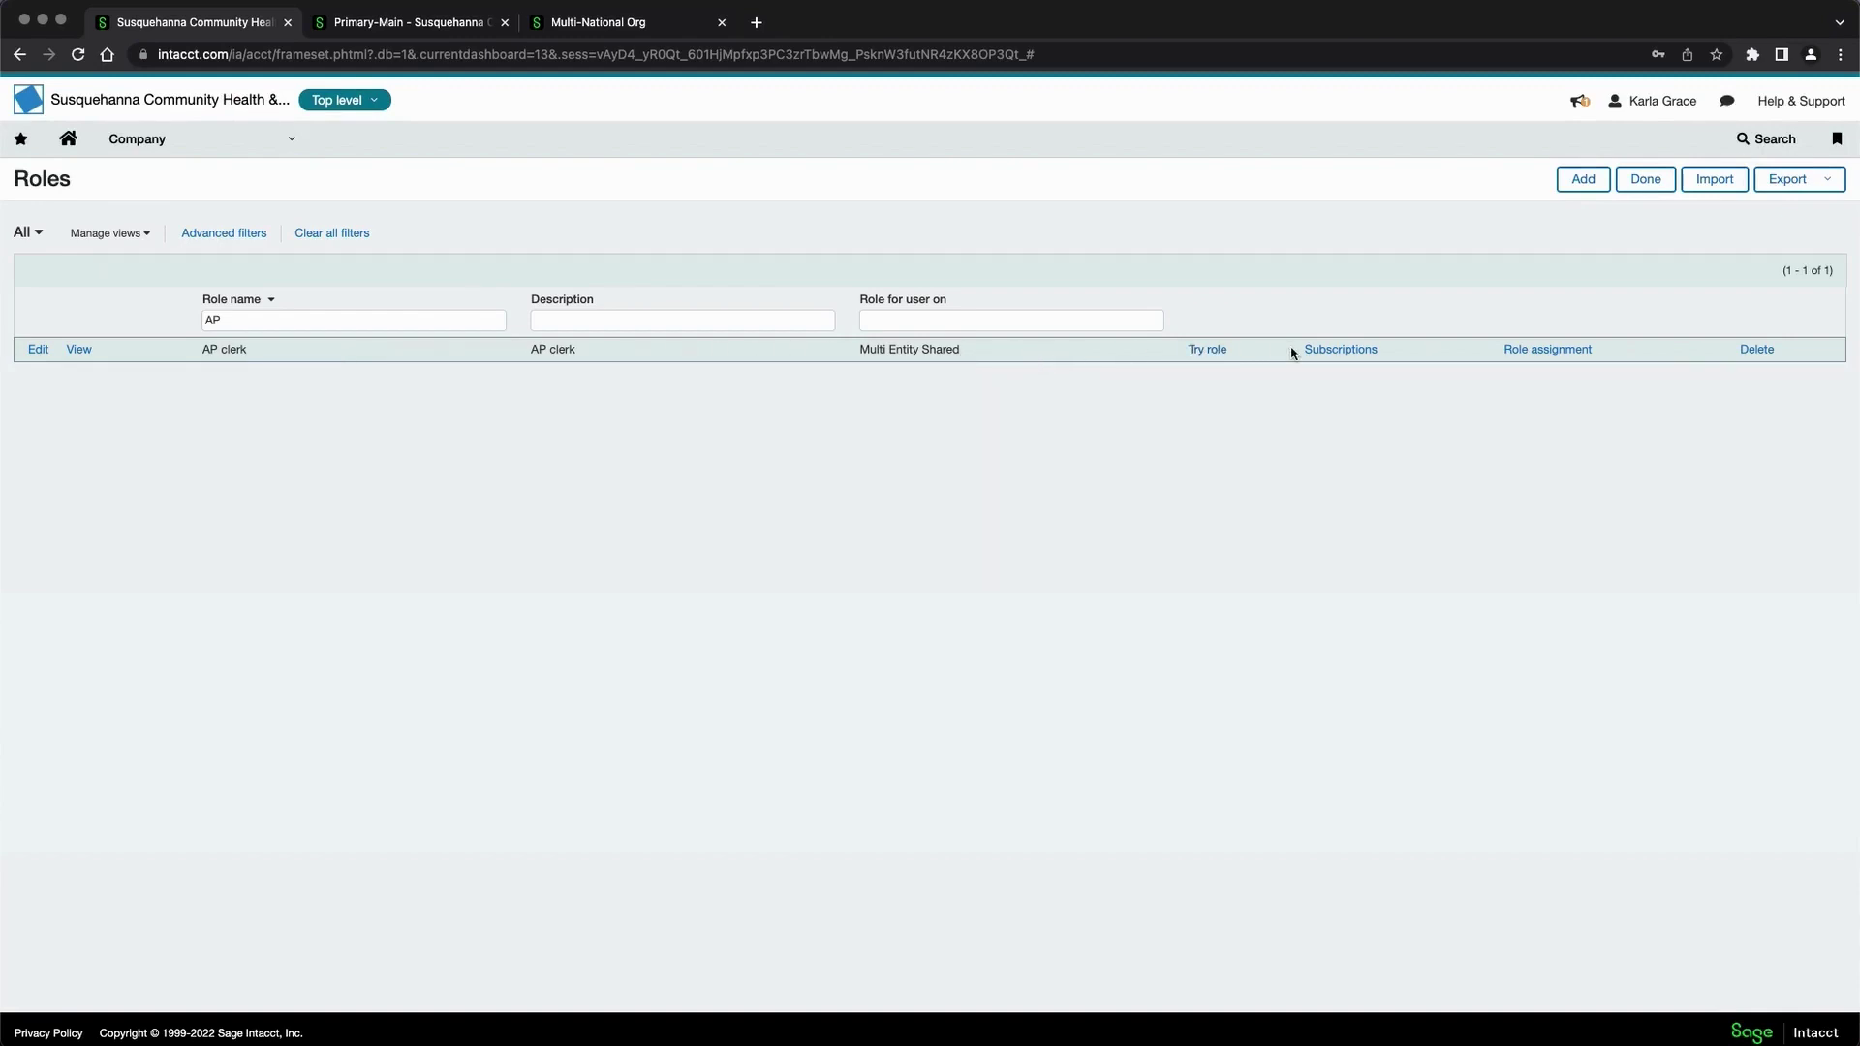
- Open the AP clerk role's subscriptions and view its Time & Expenses permissions in full size
left_click(1337, 357)
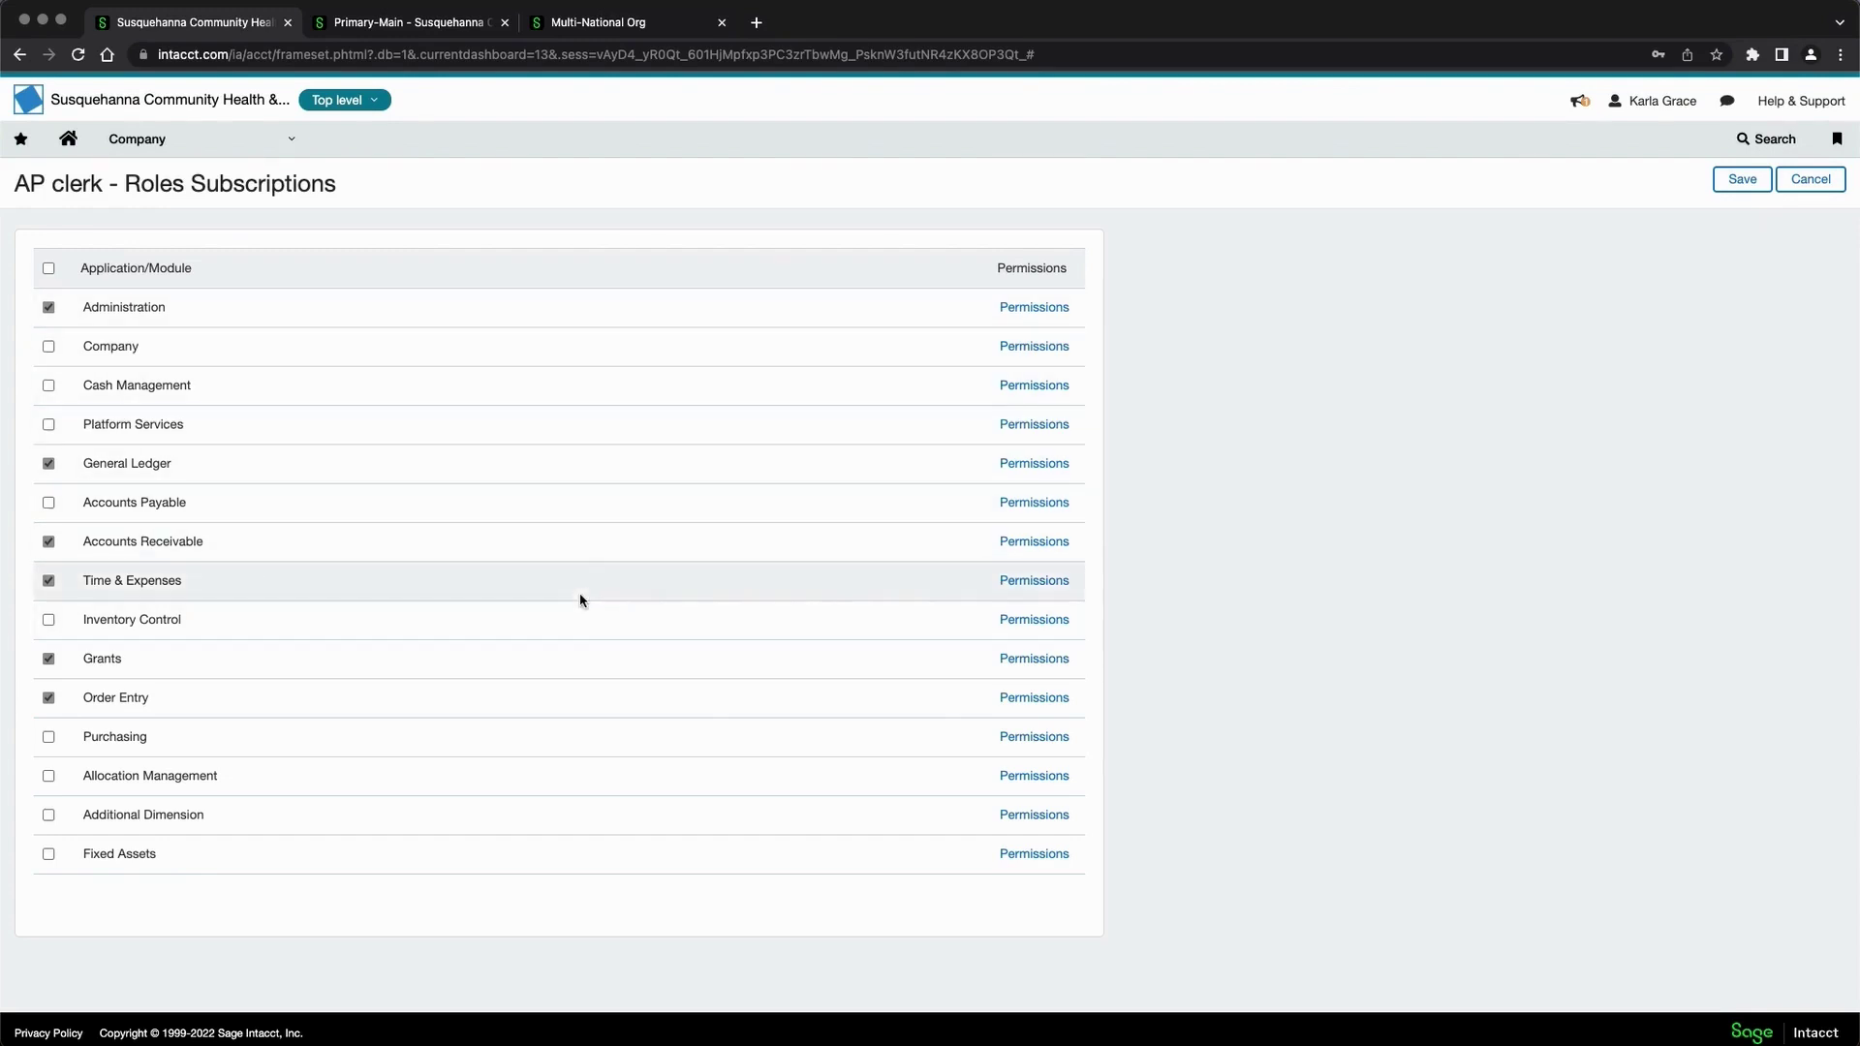
left_click(1031, 584)
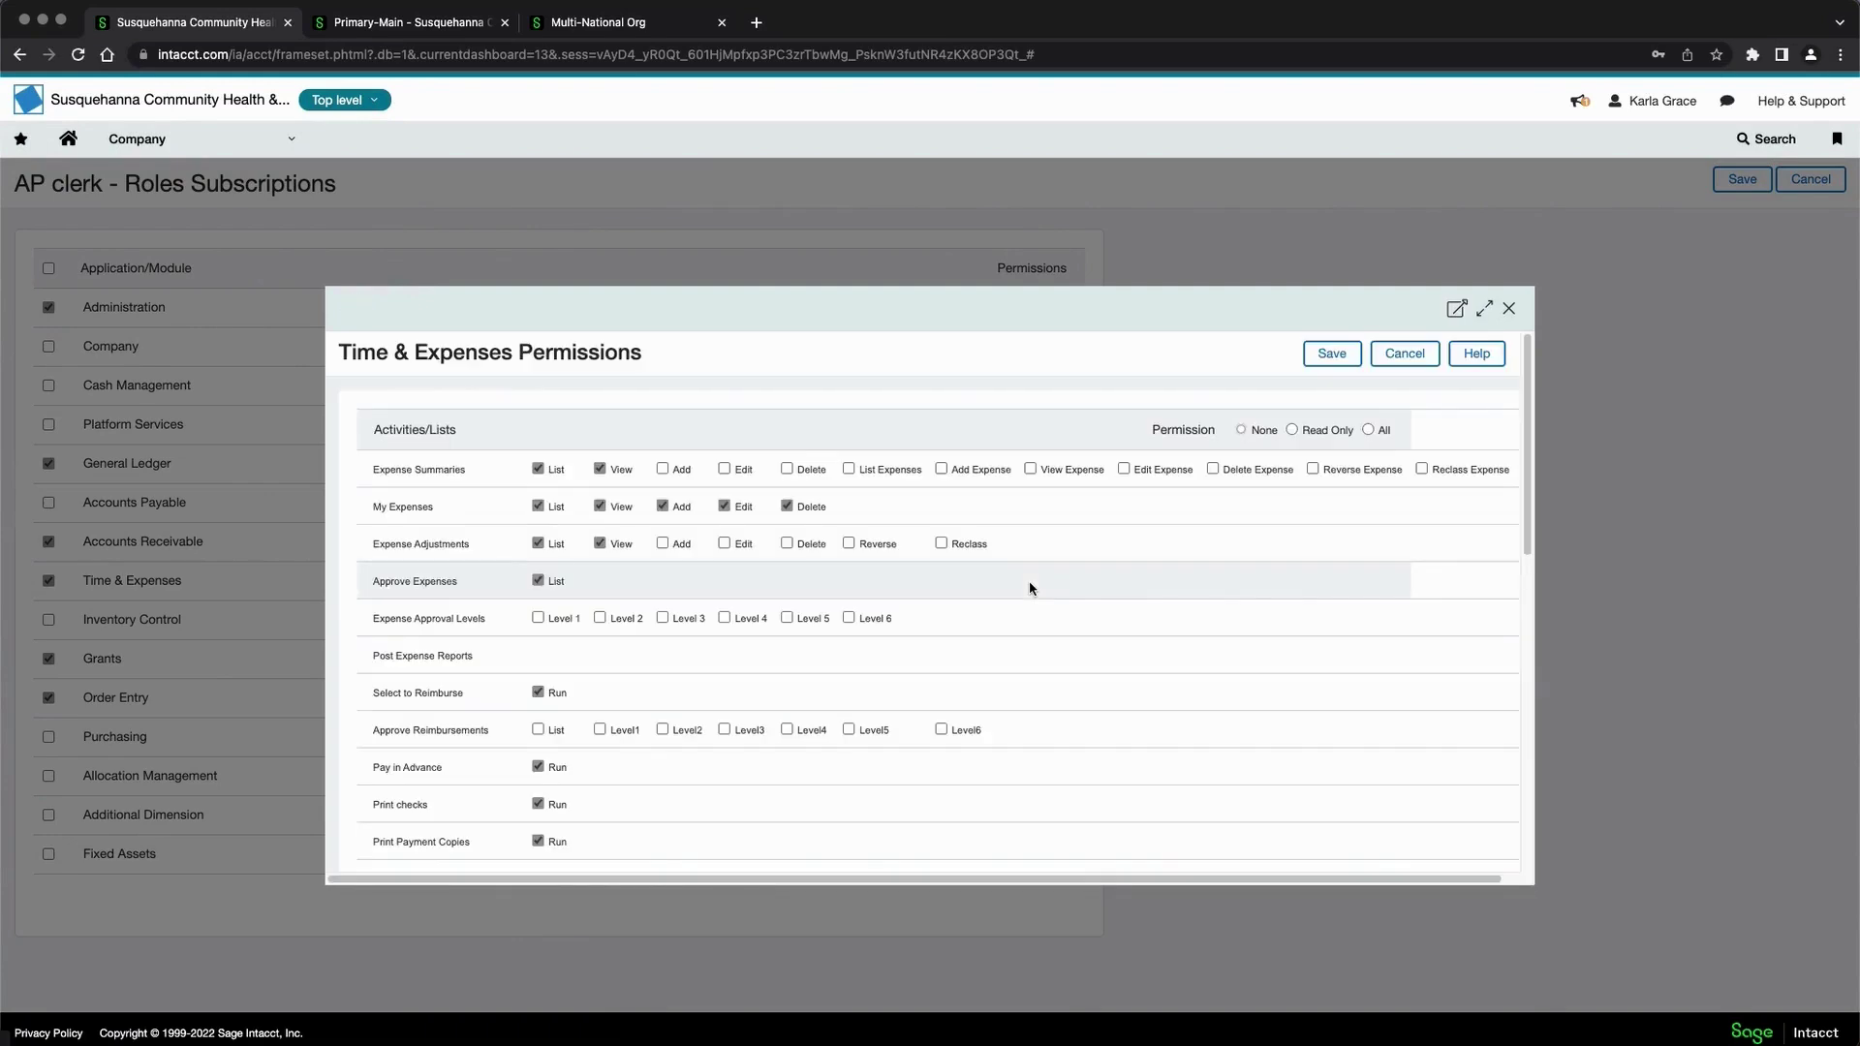
left_click(1482, 312)
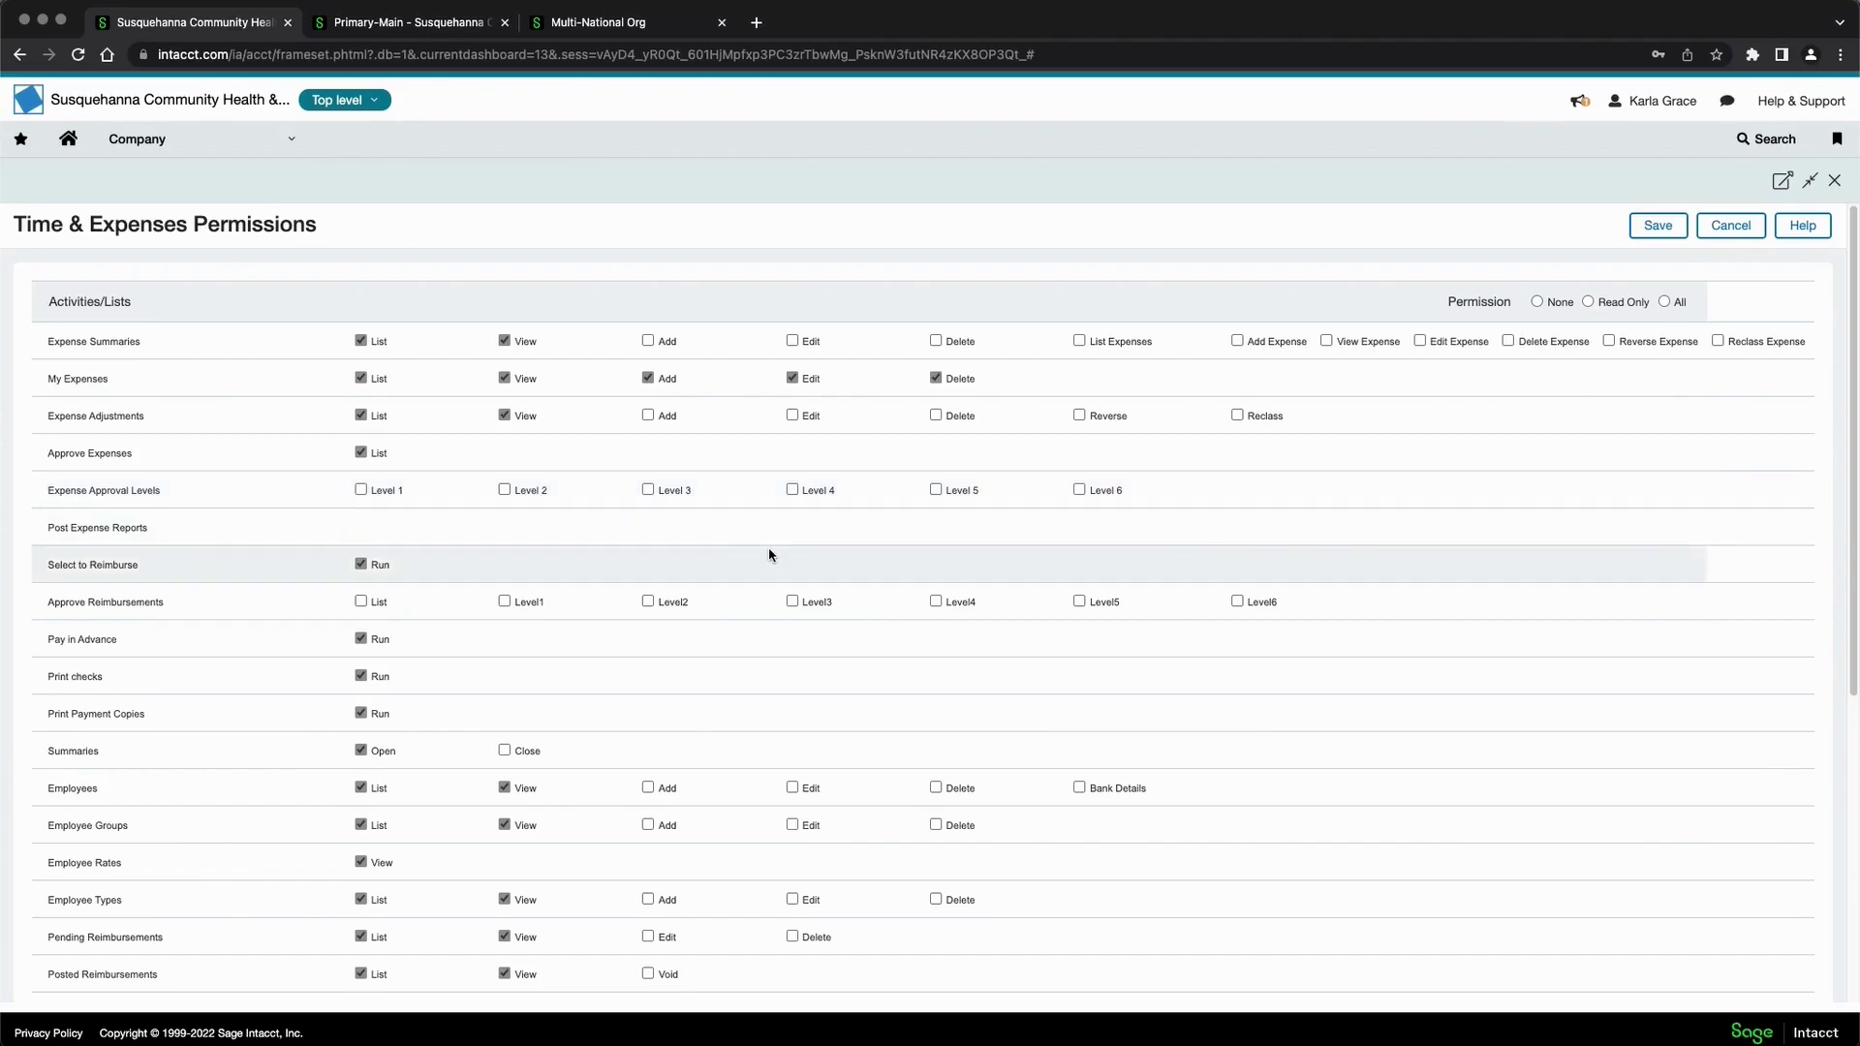
- Try granting Add and Edit on Expense Adjustments and Run on the Employee Aging and Reclassification reports, closing the permissions without saving
left_click(647, 416)
left_click(791, 415)
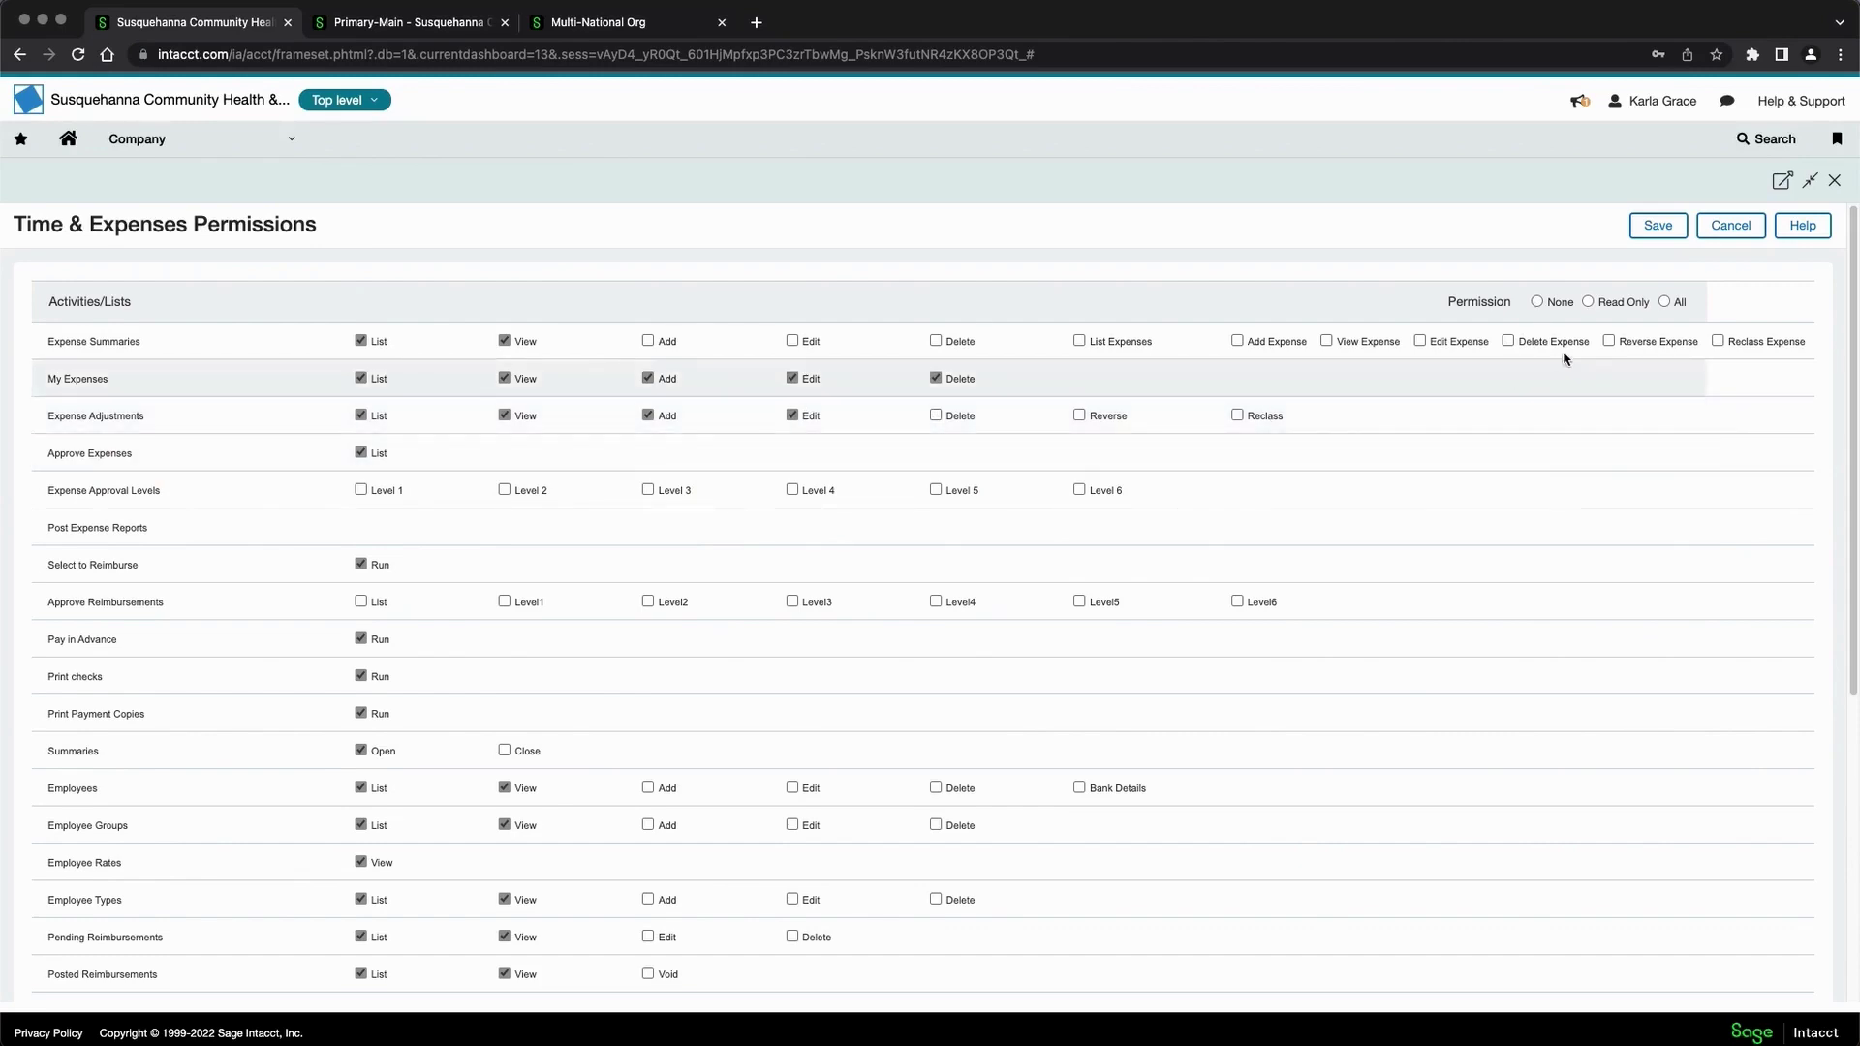
scroll(1701, 370, "down", 3)
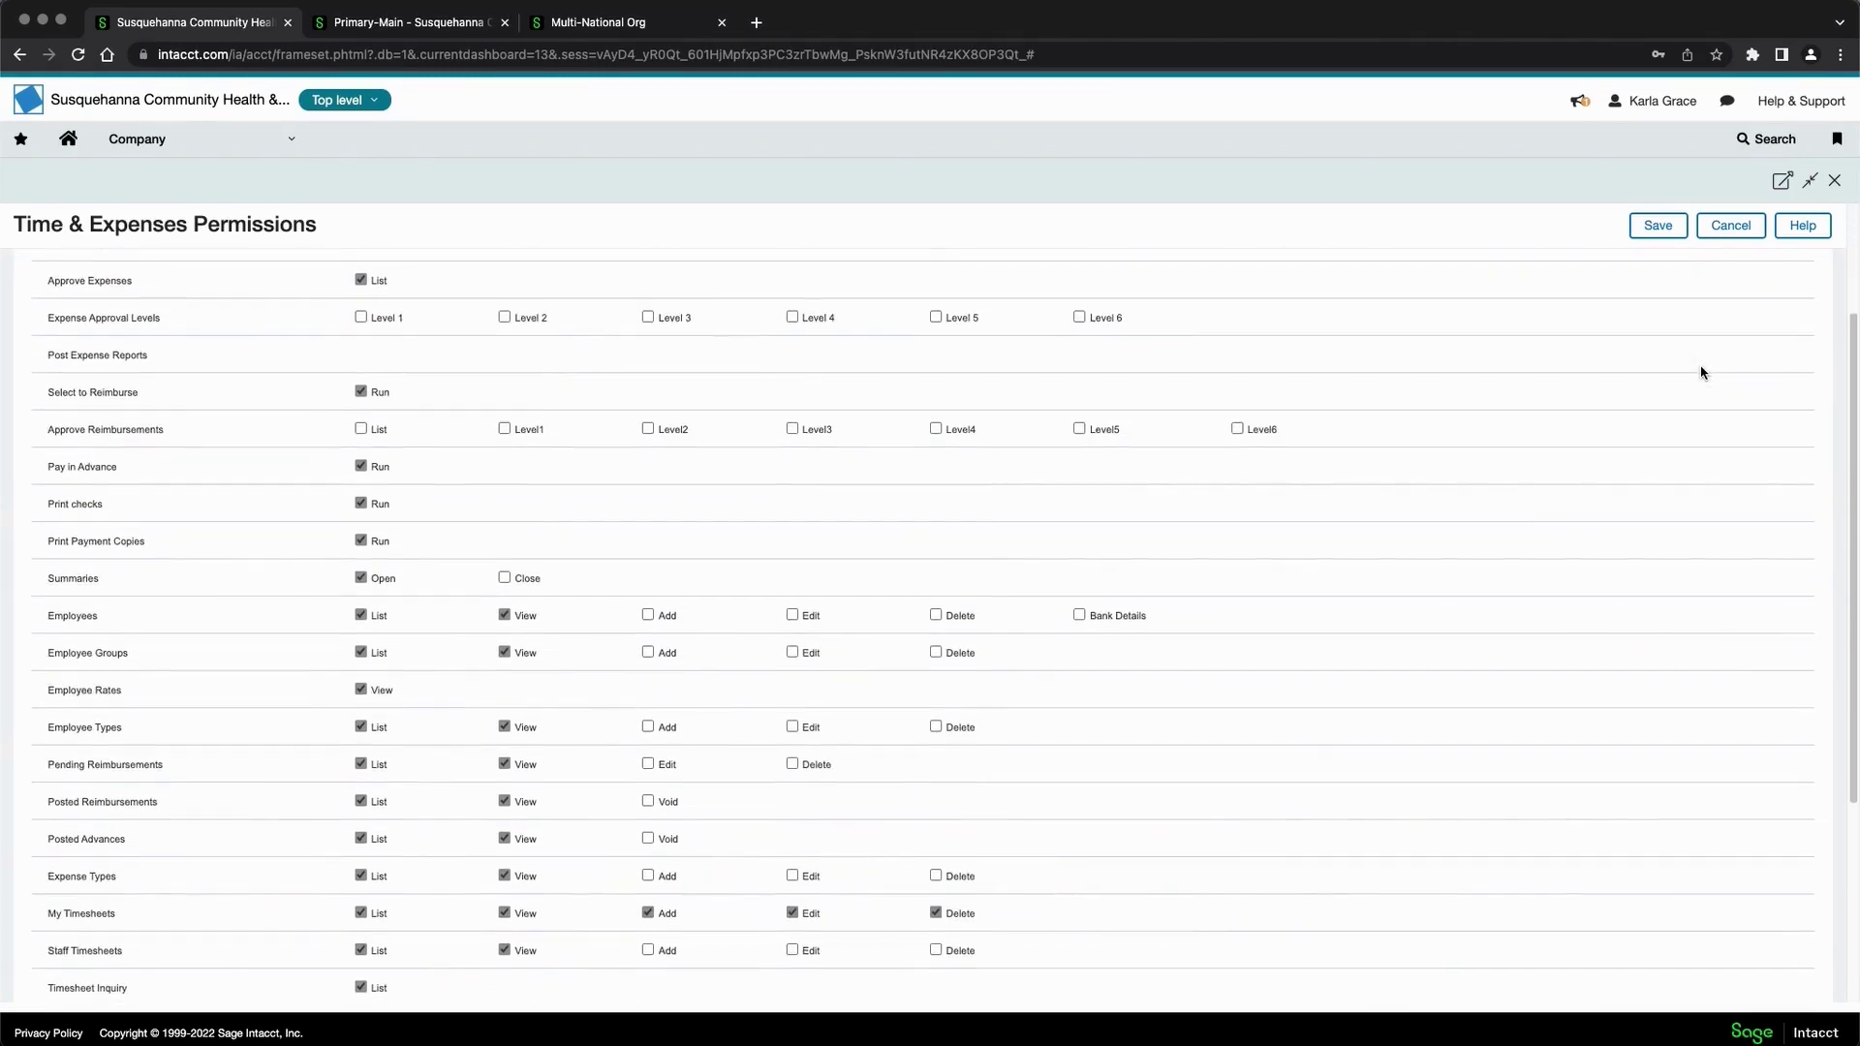
scroll(1702, 371, "down", 5)
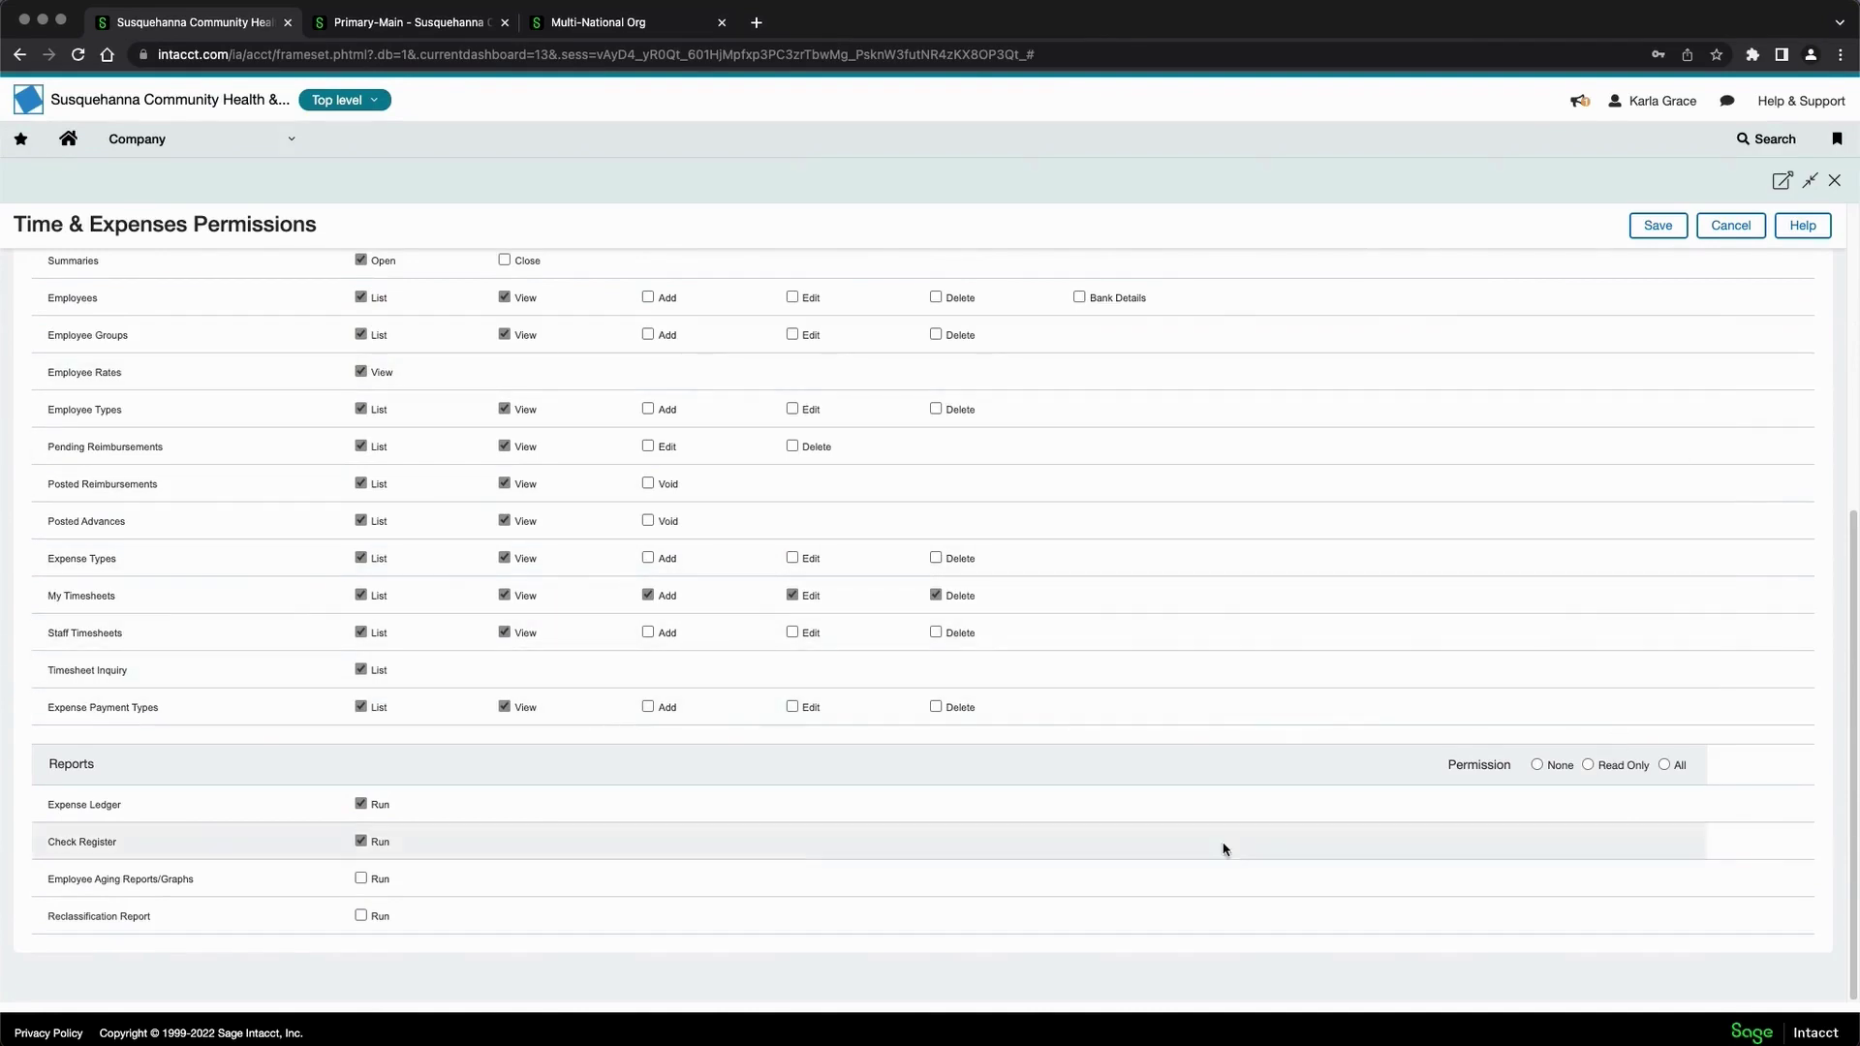
left_click(362, 878)
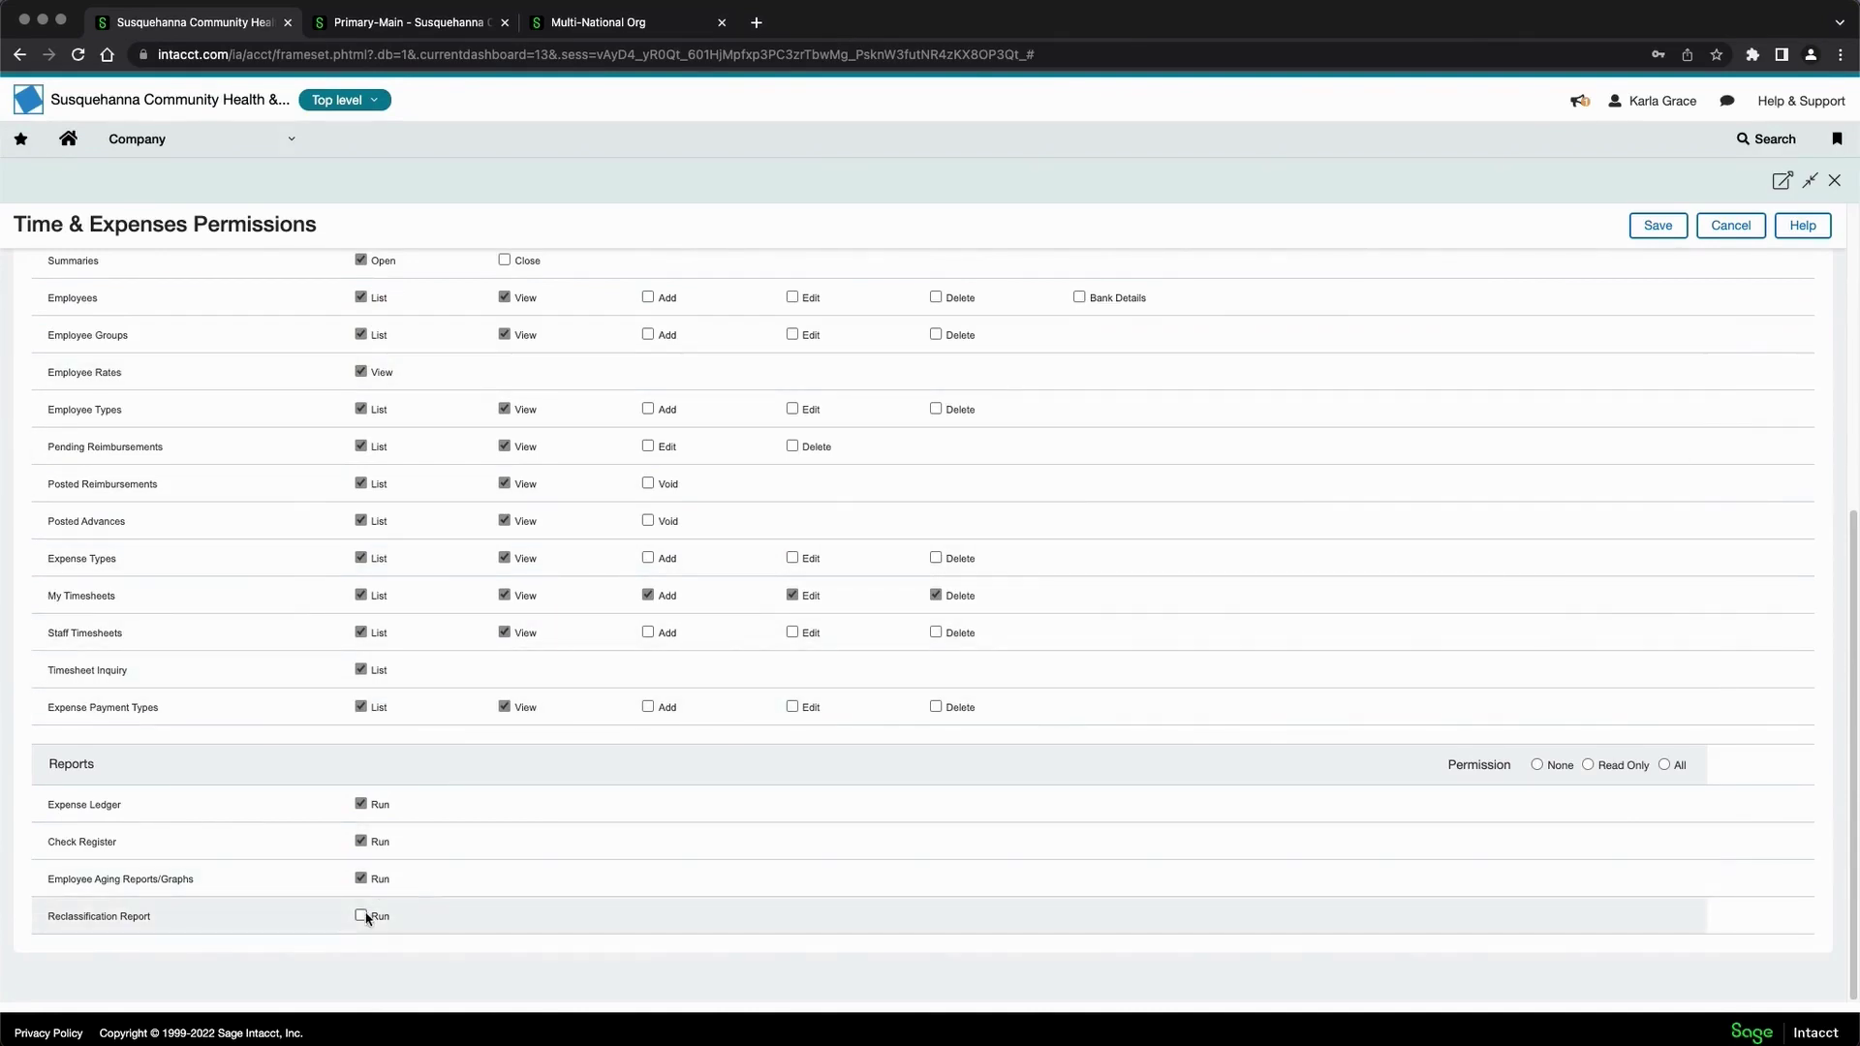
left_click(363, 916)
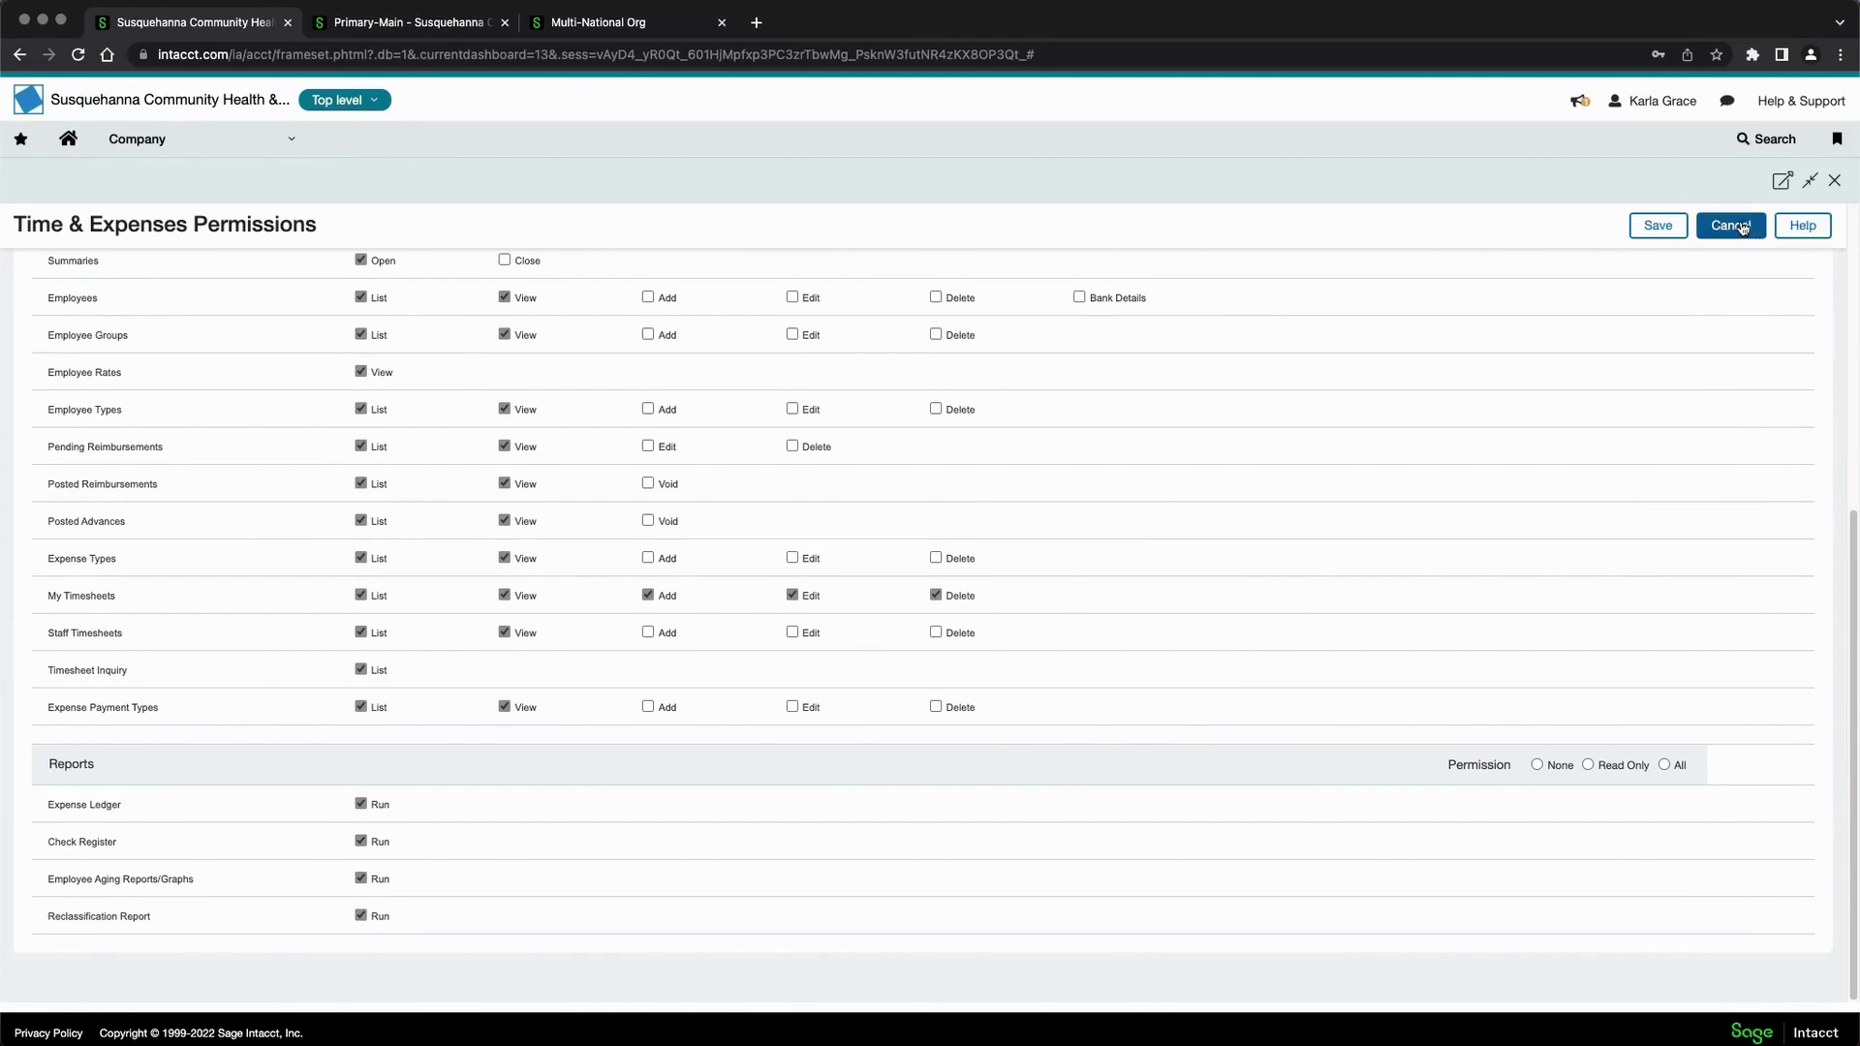
left_click(1832, 183)
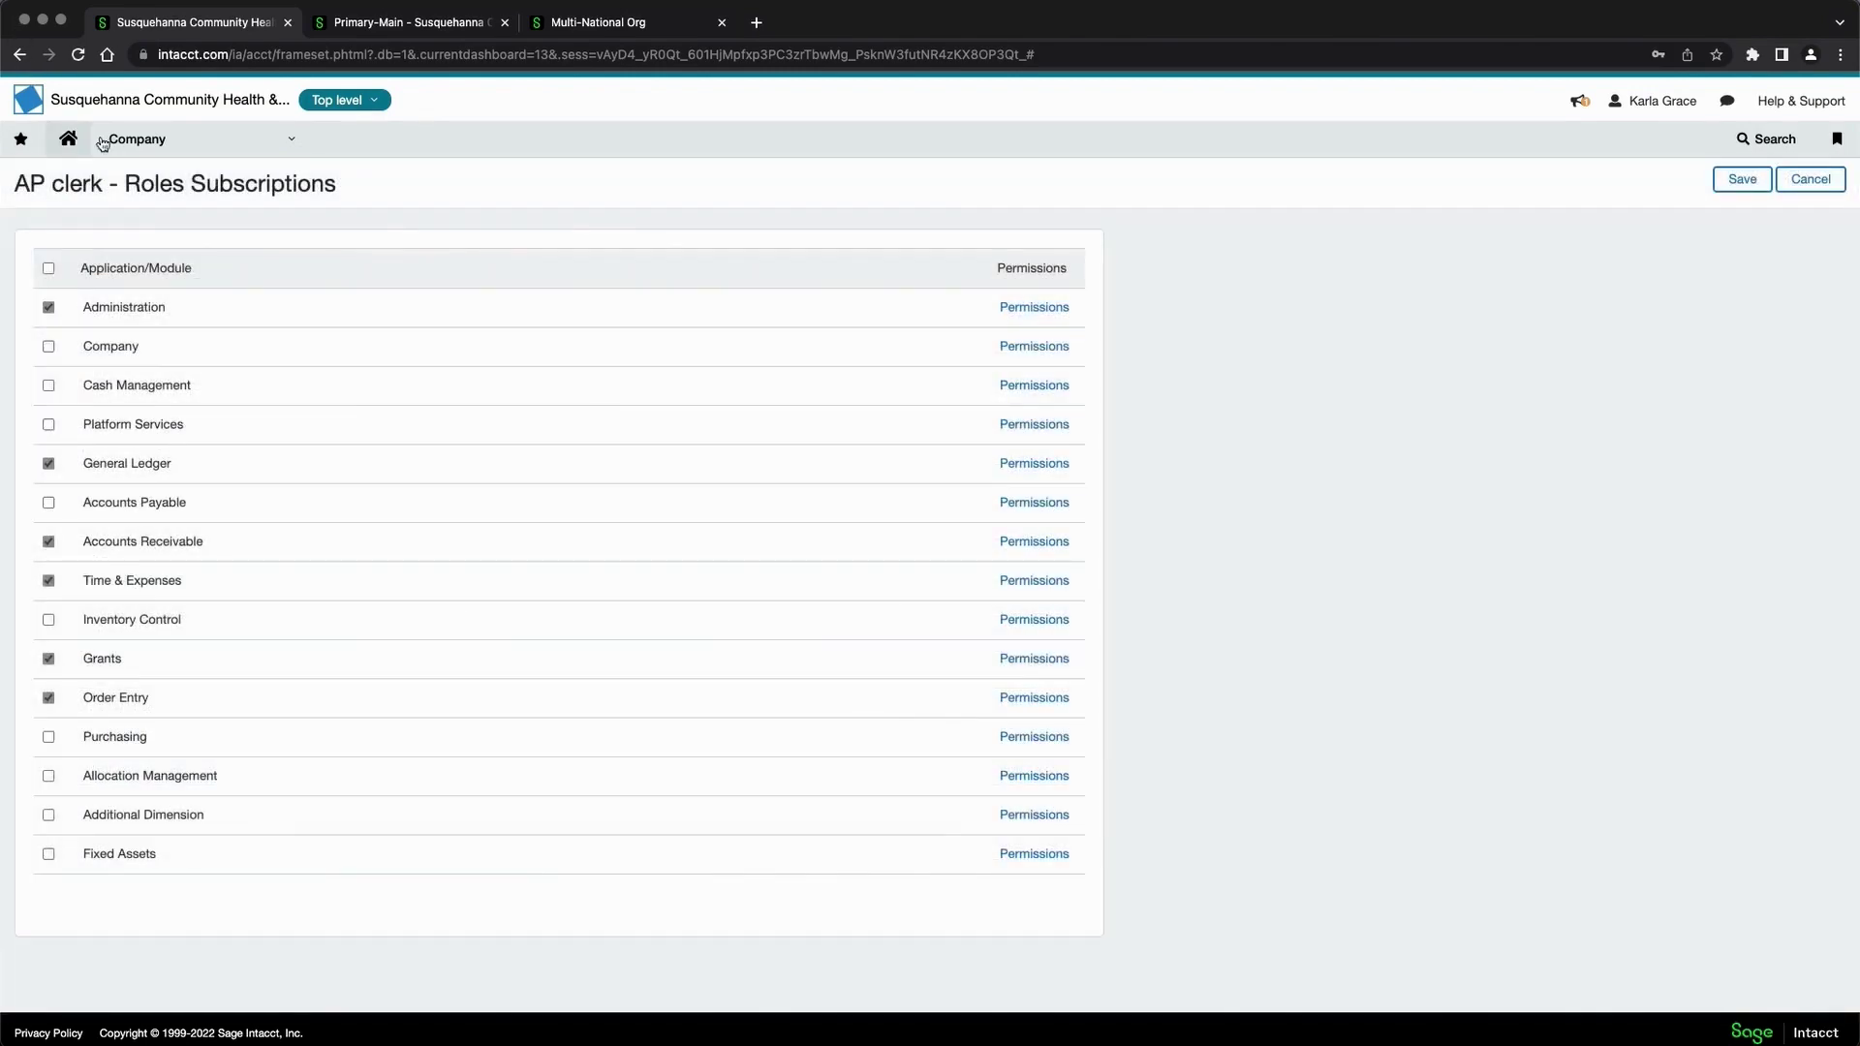
- Open the Reports Center and open the Balance Sheet - Fund Comparison report for editing
left_click(103, 143)
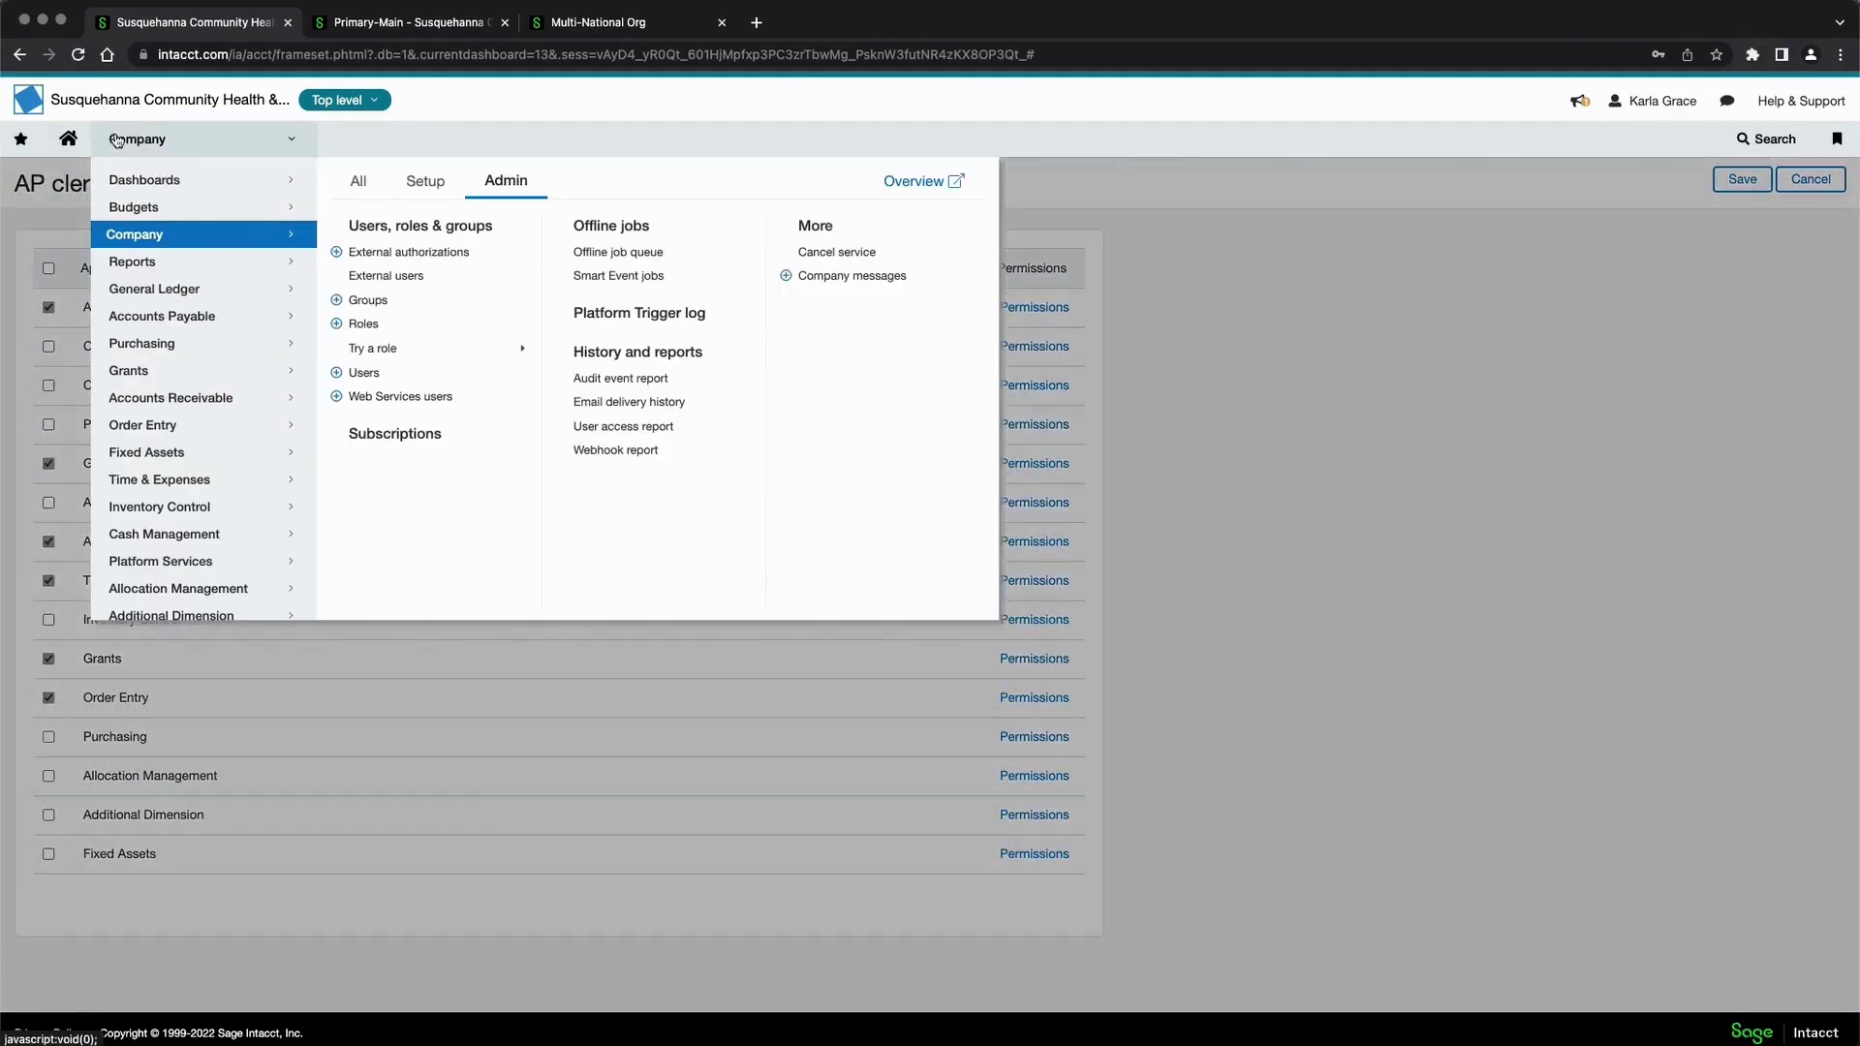
mouse_move(146, 256)
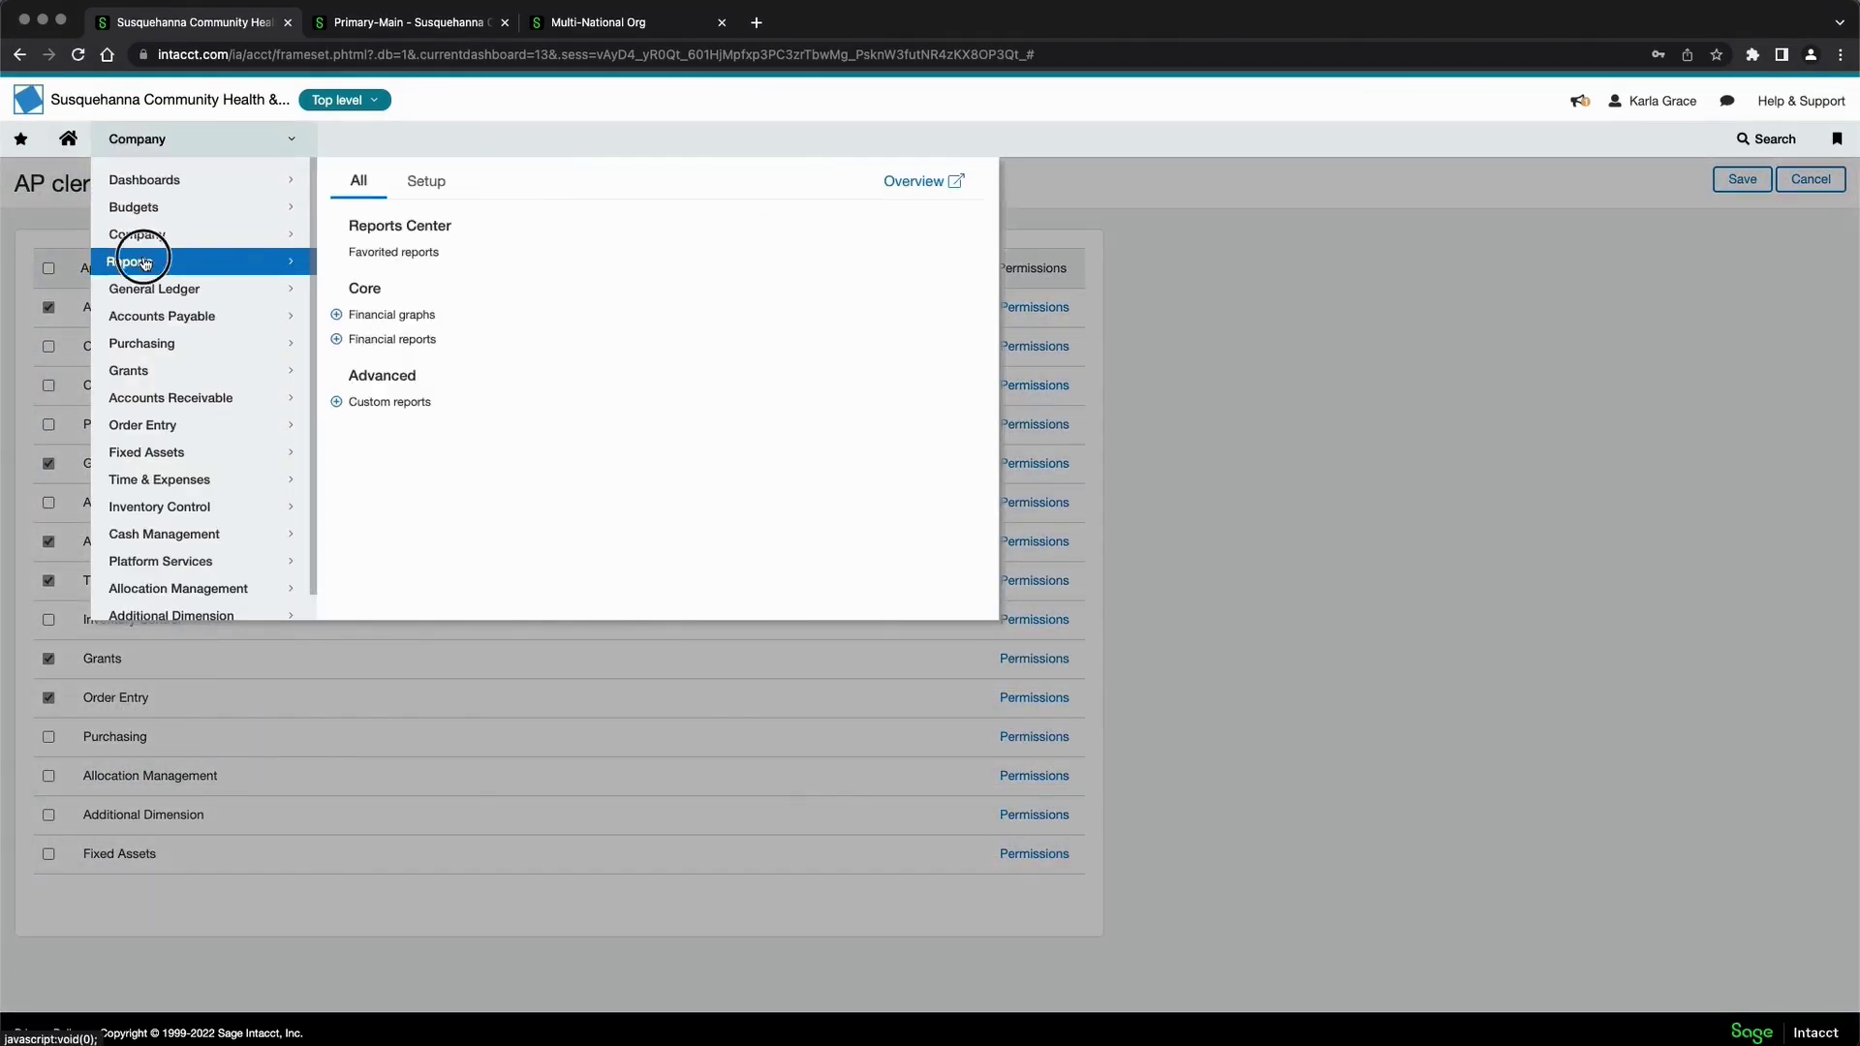
left_click(379, 232)
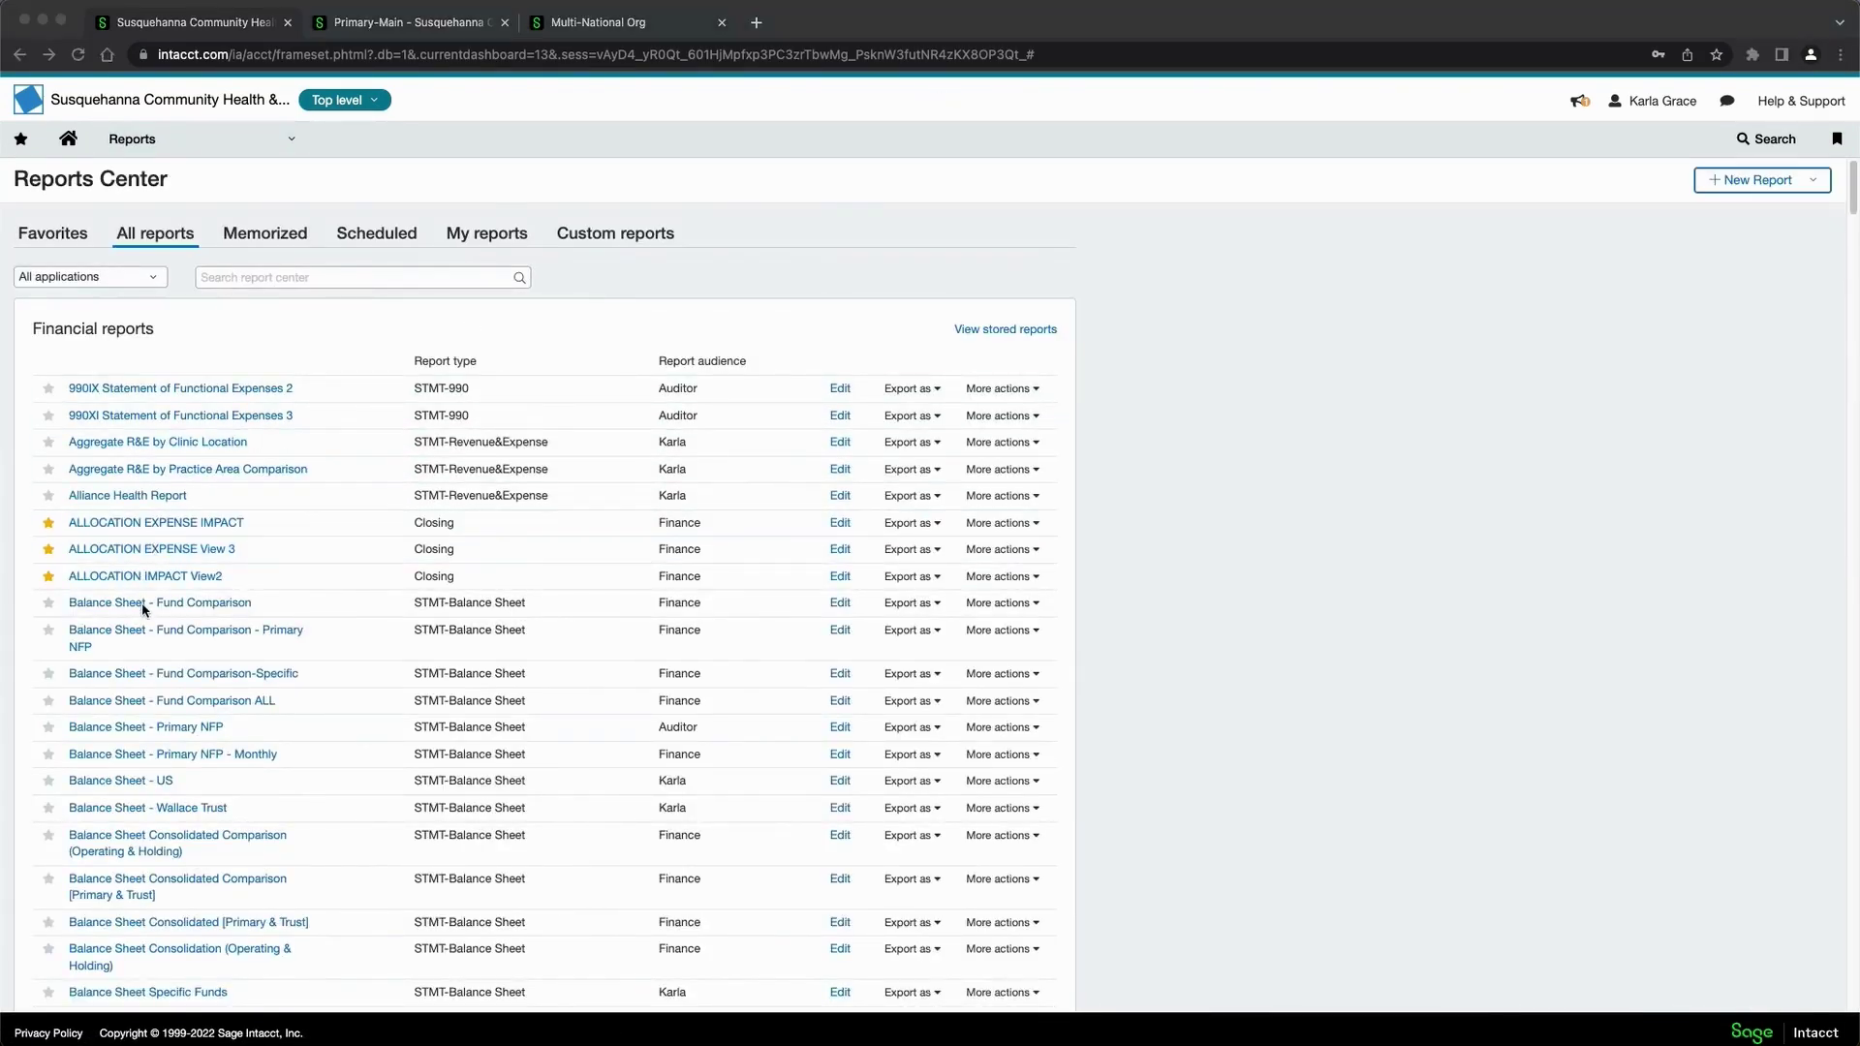
left_click(842, 602)
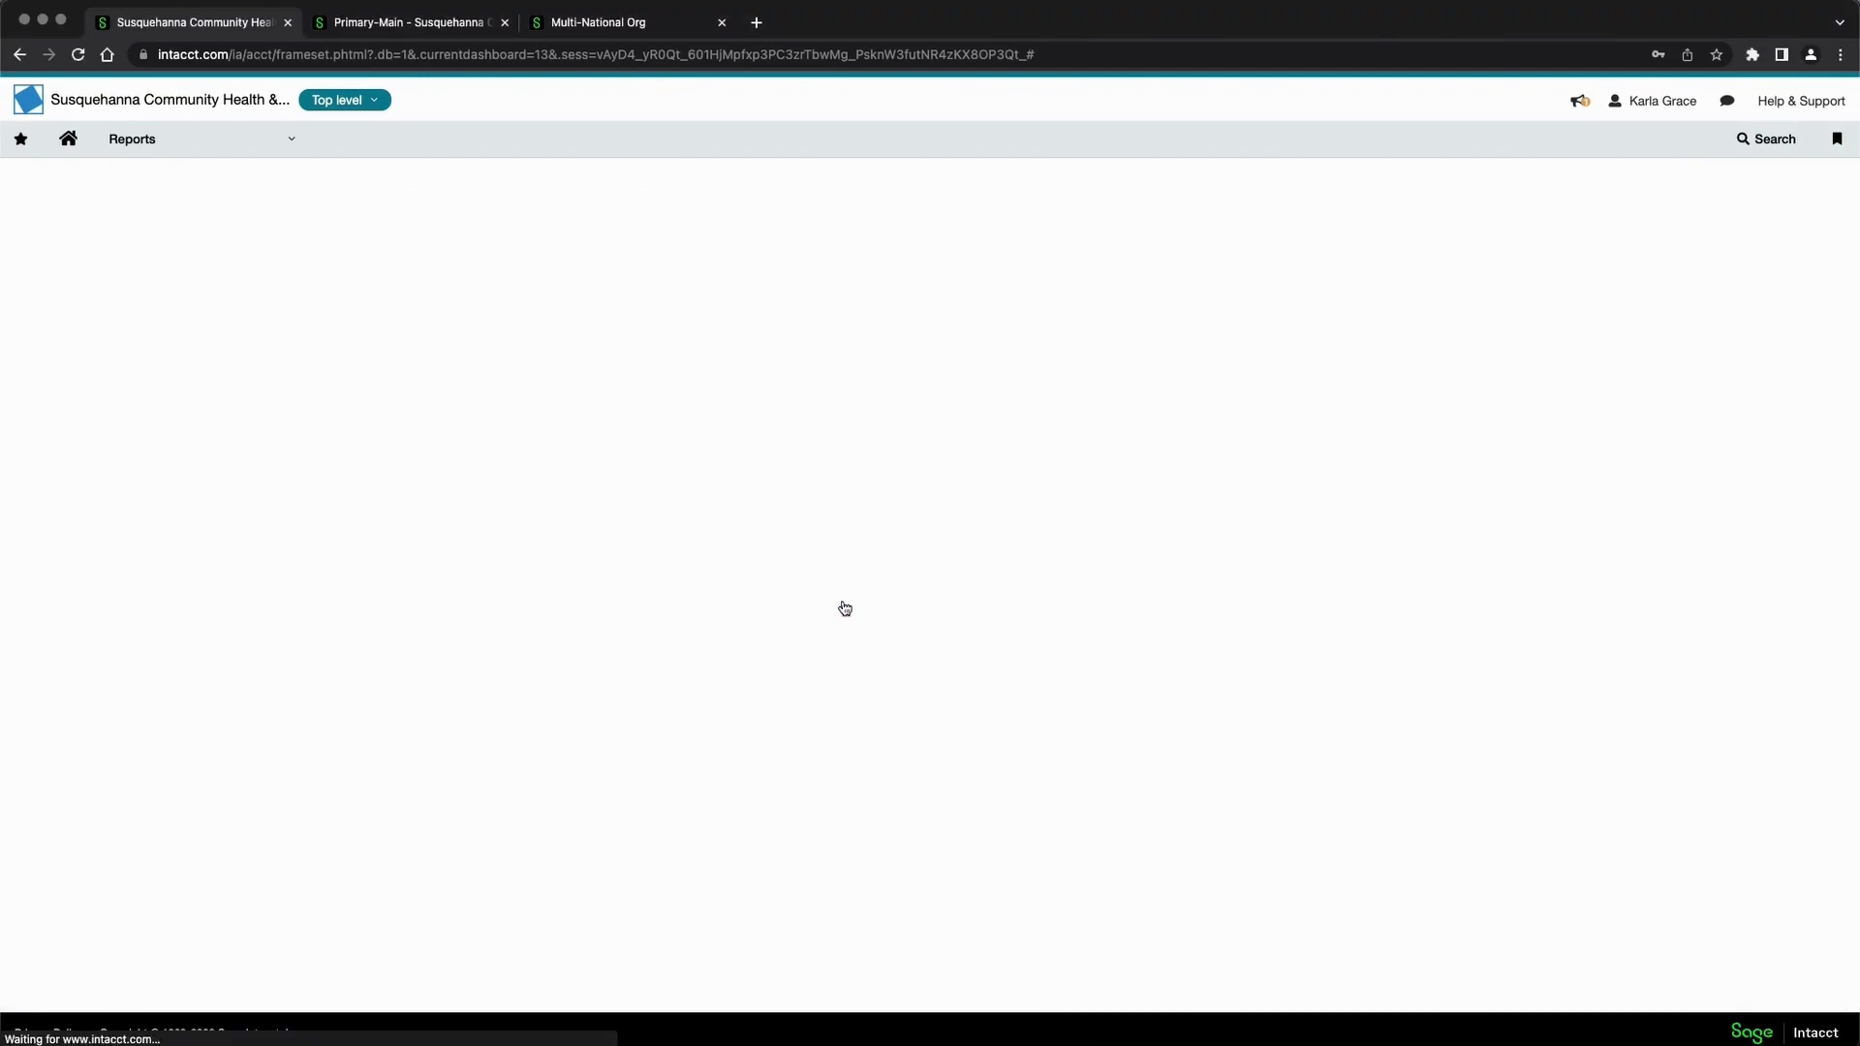
- Start duplicating the Balance Sheet - Fund Comparison report and cancel without entering a new report name
left_click(1611, 180)
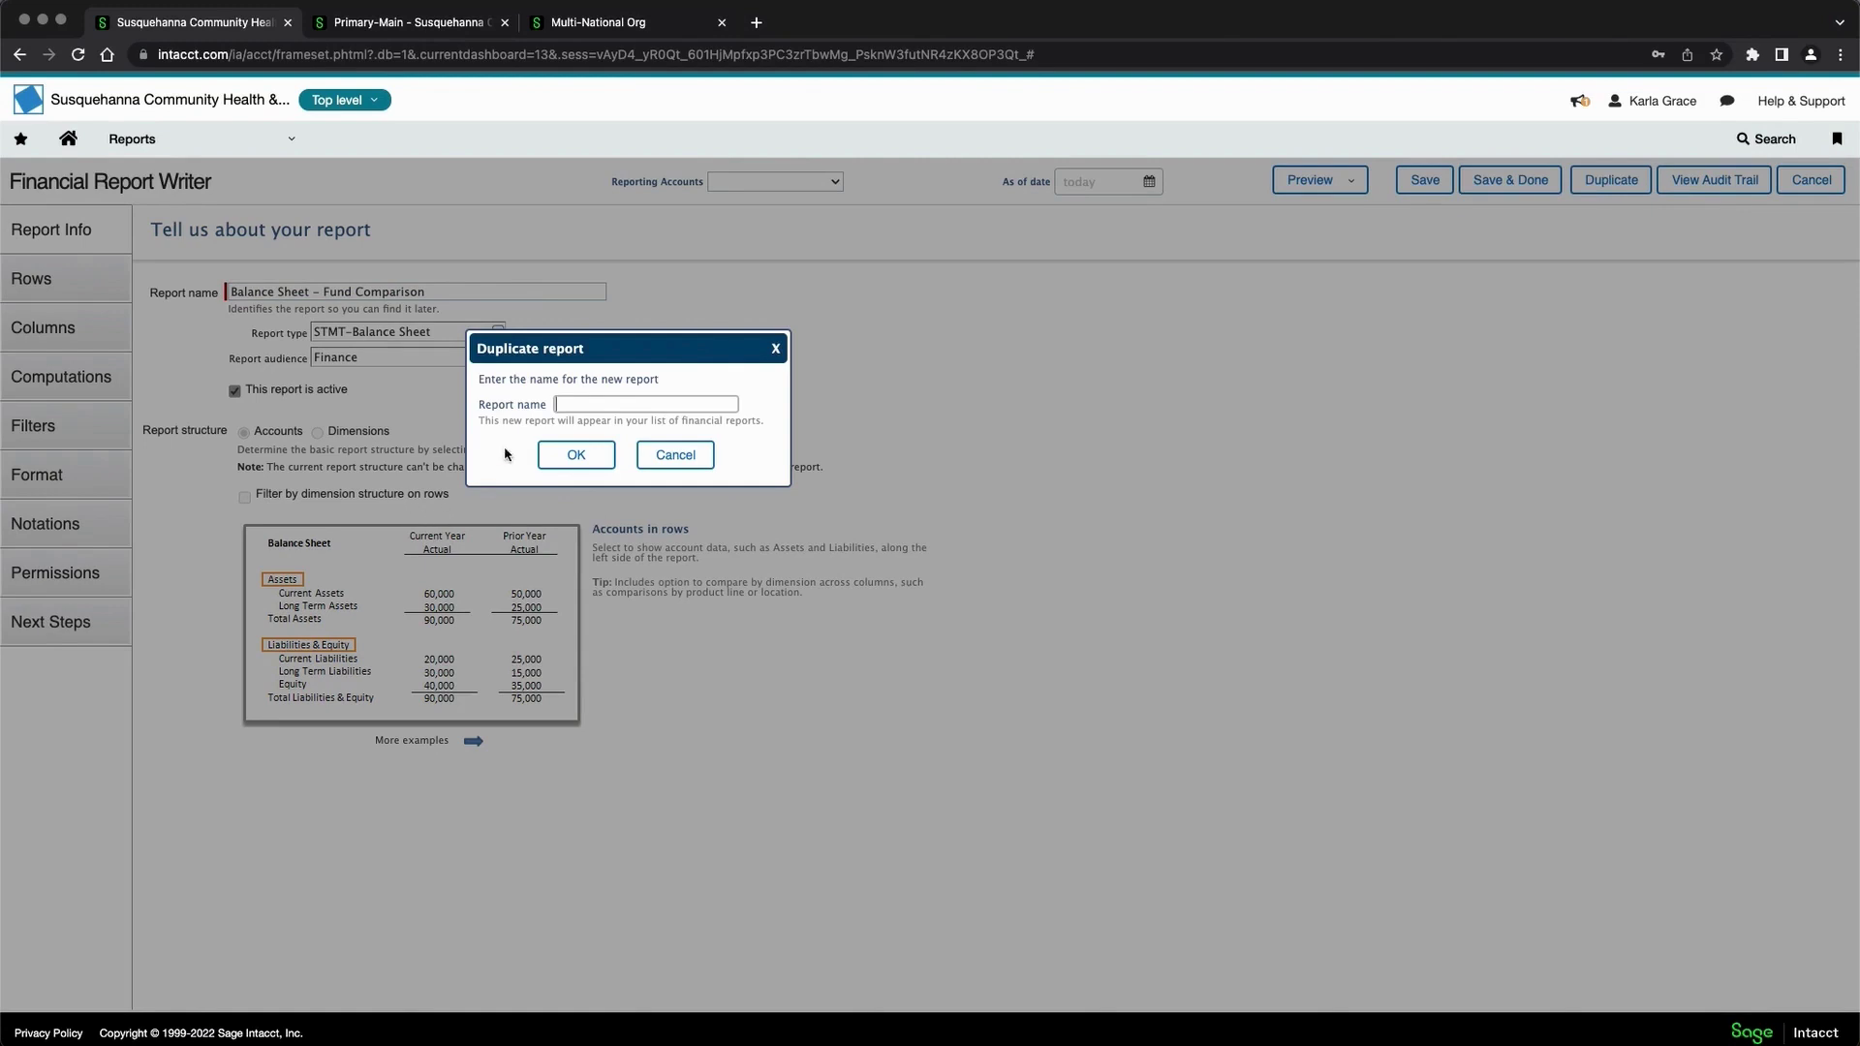
left_click(622, 404)
left_click(672, 395)
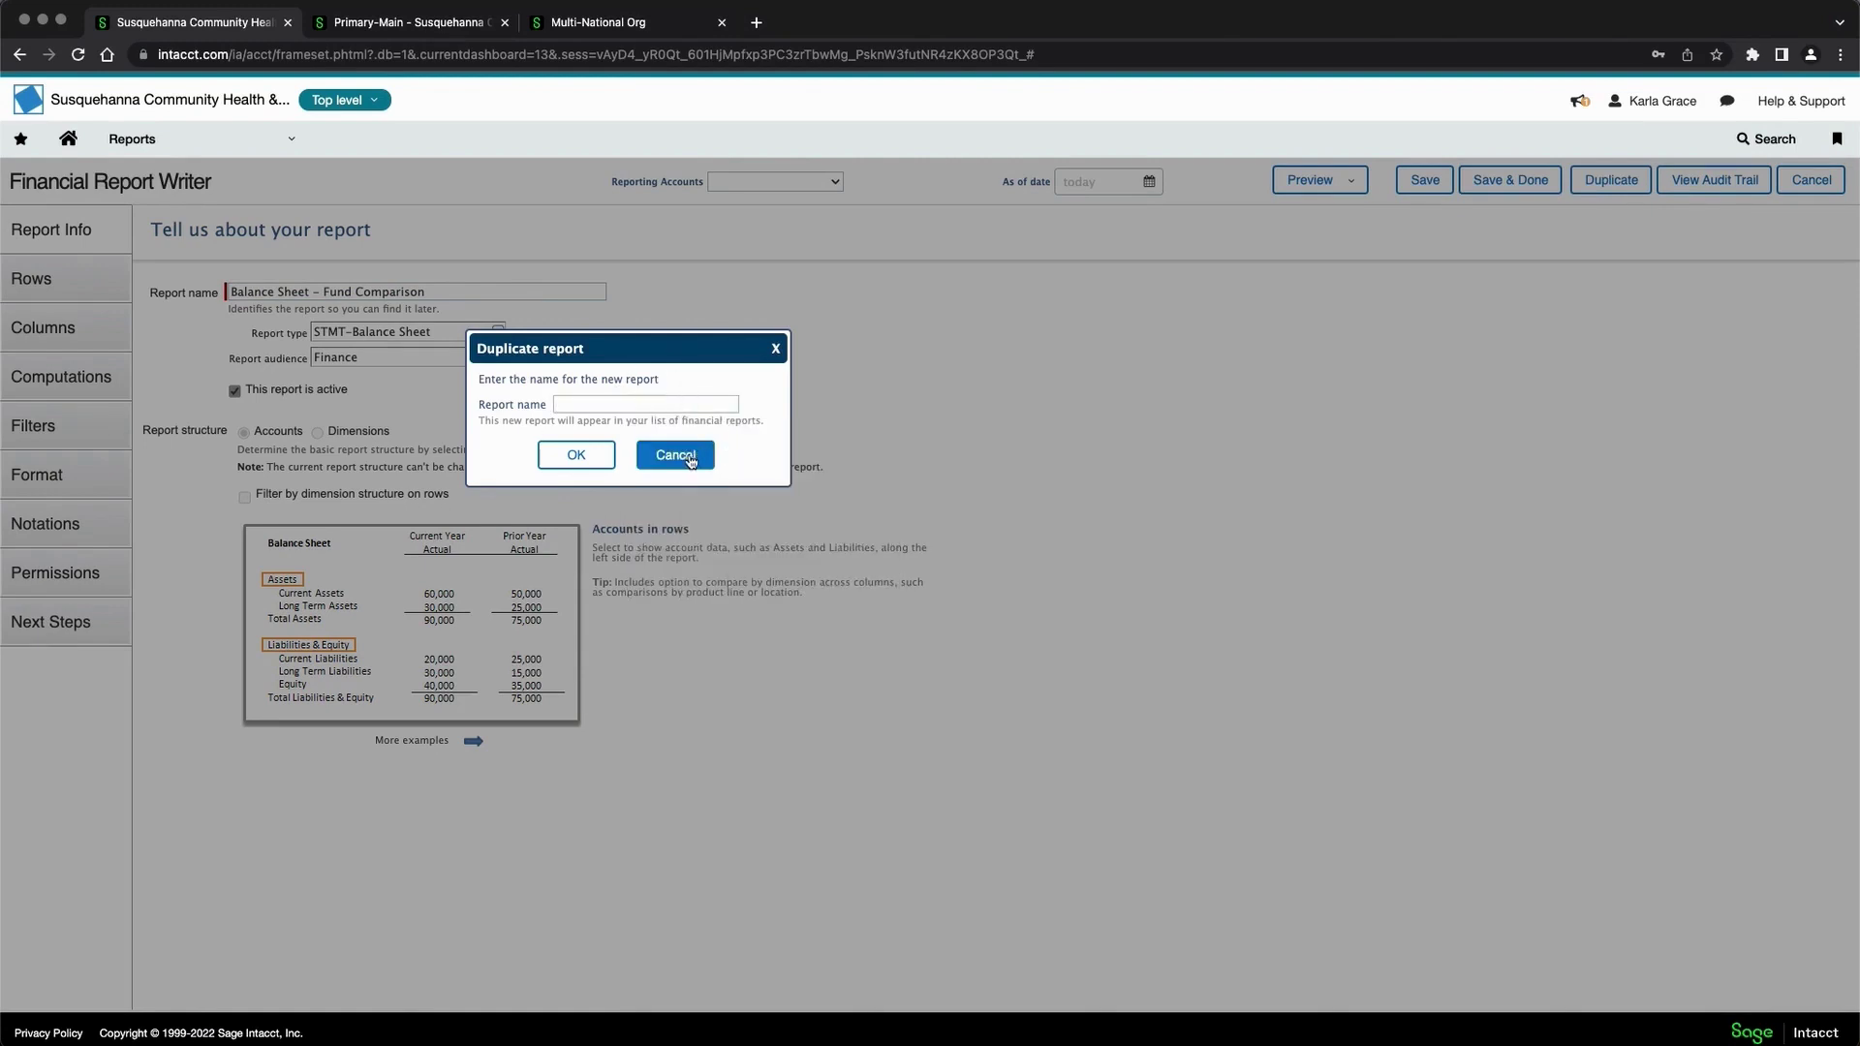
left_click(676, 455)
- Open the Budget Position dashboard from the Analysis Views group
left_click(248, 141)
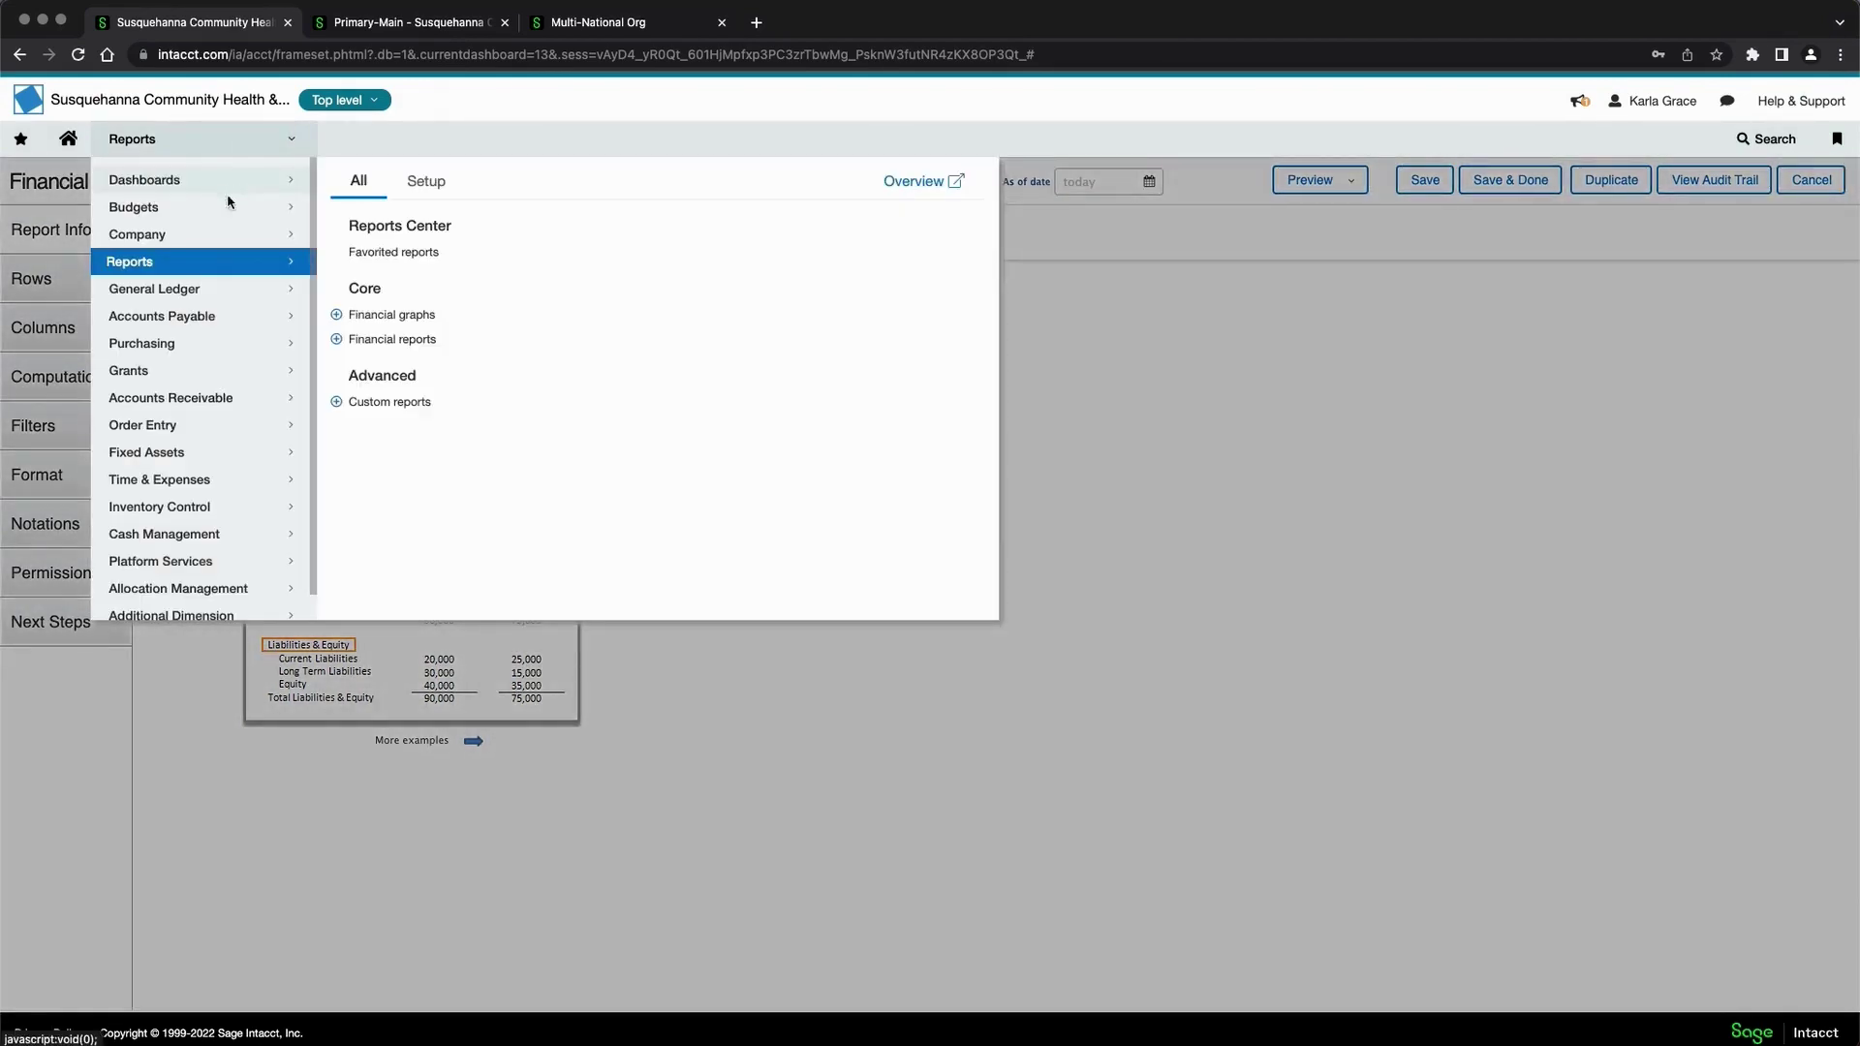
mouse_move(194, 180)
mouse_move(424, 250)
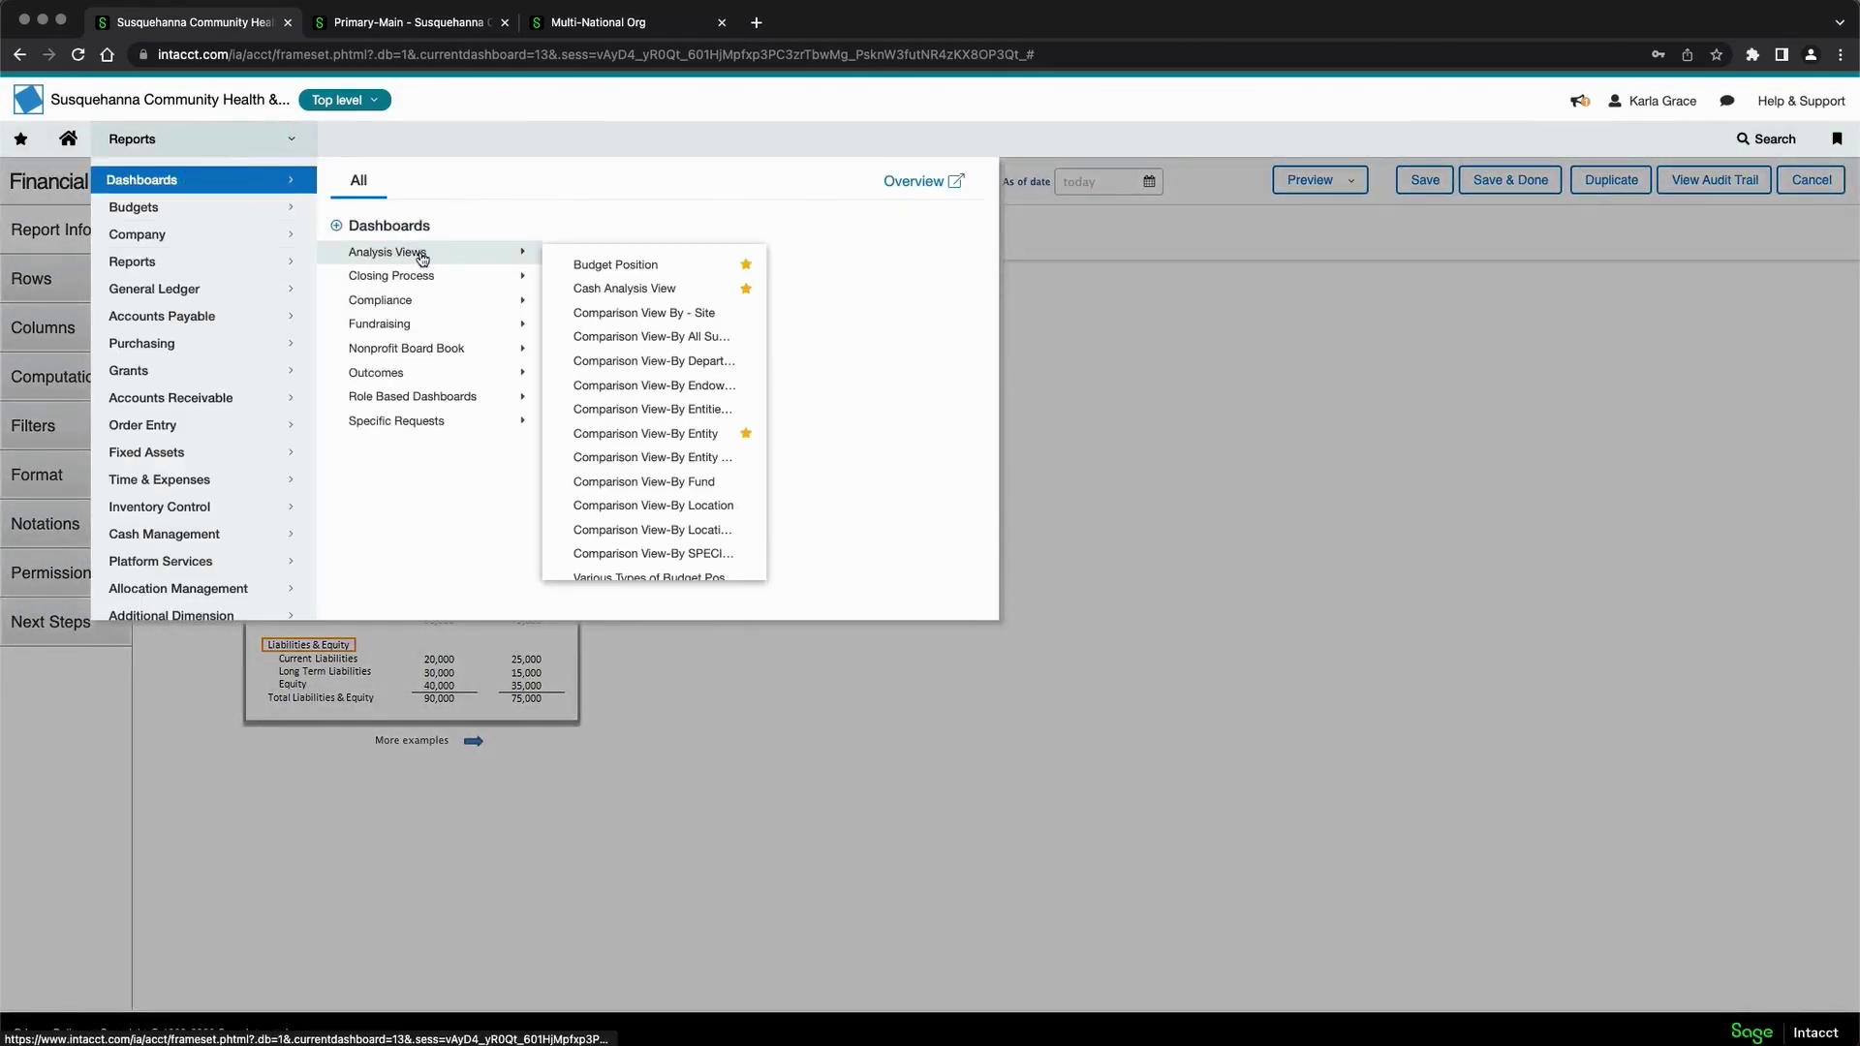
left_click(607, 276)
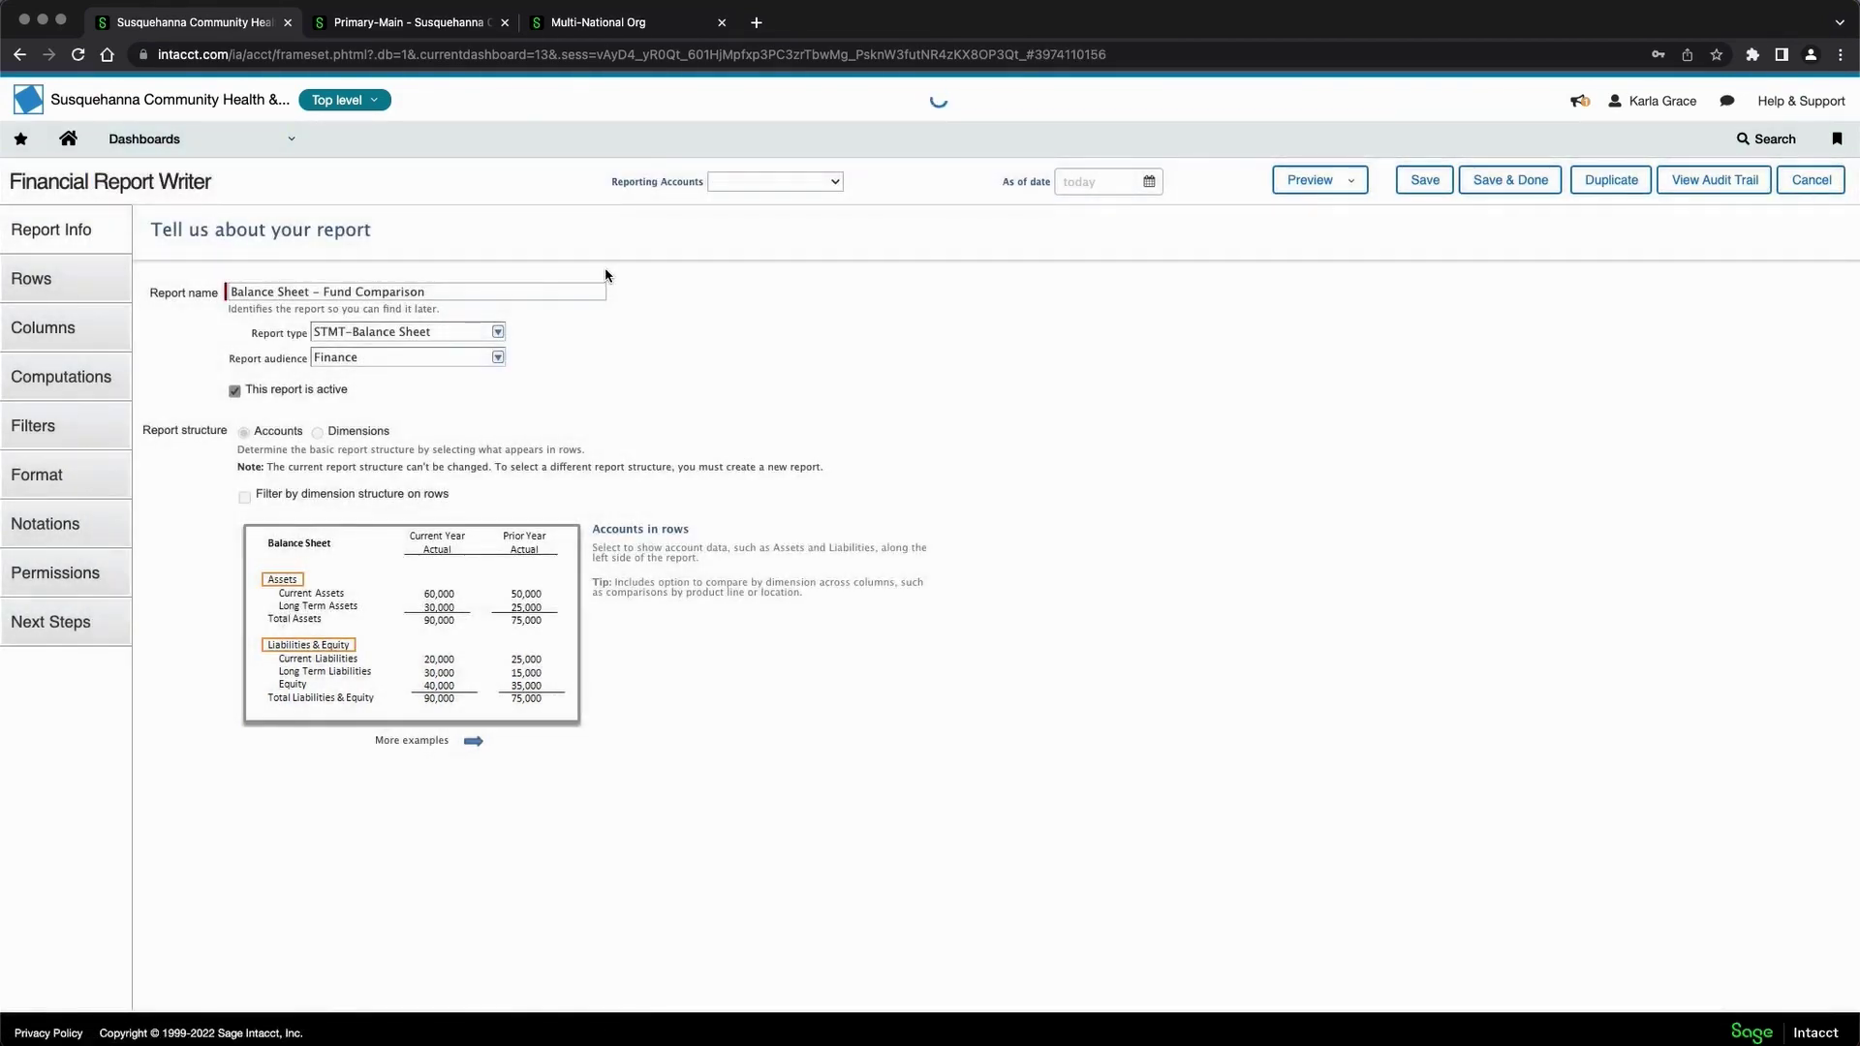